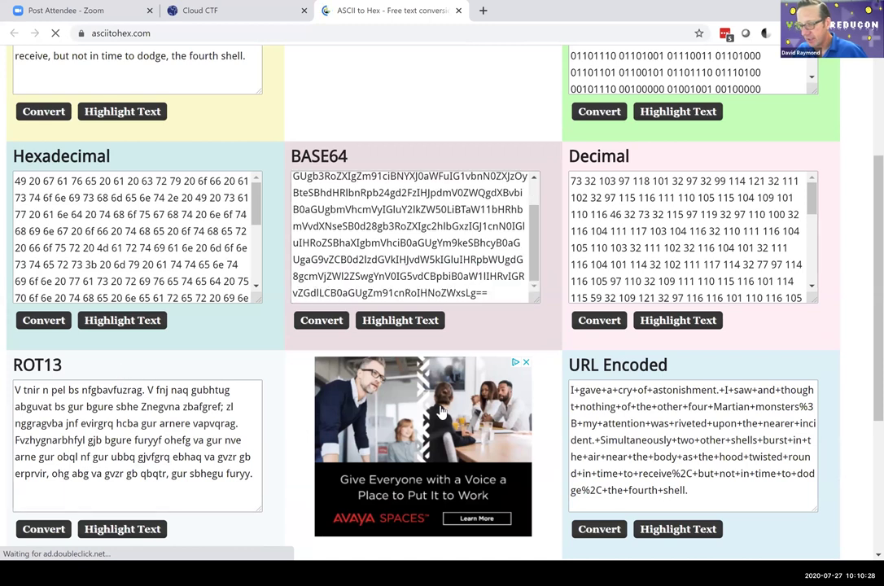
# - Look over the text conversion formats offered on the ASCII to Hex page
pyautogui.scroll(1, 367, 345)
pyautogui.scroll(1, 368, 345)
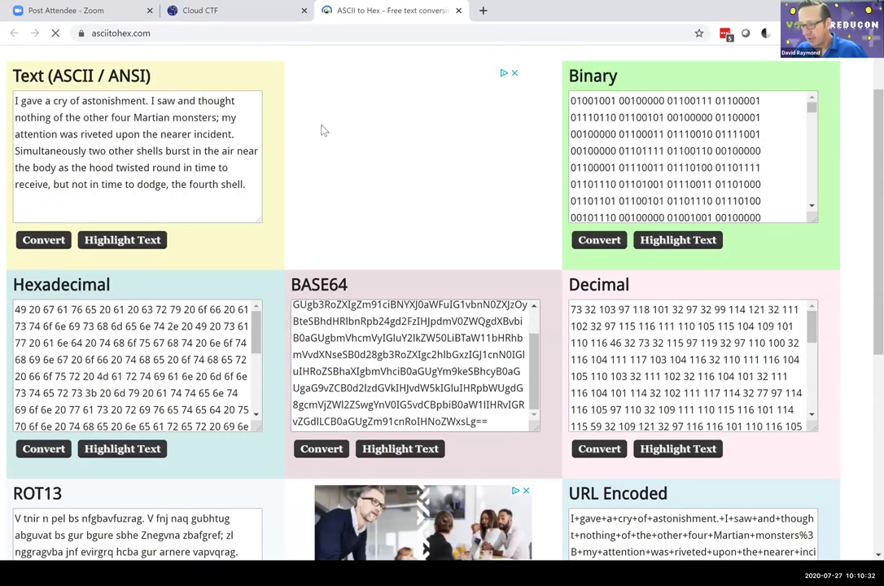
pyautogui.scroll(-1, 269, 268)
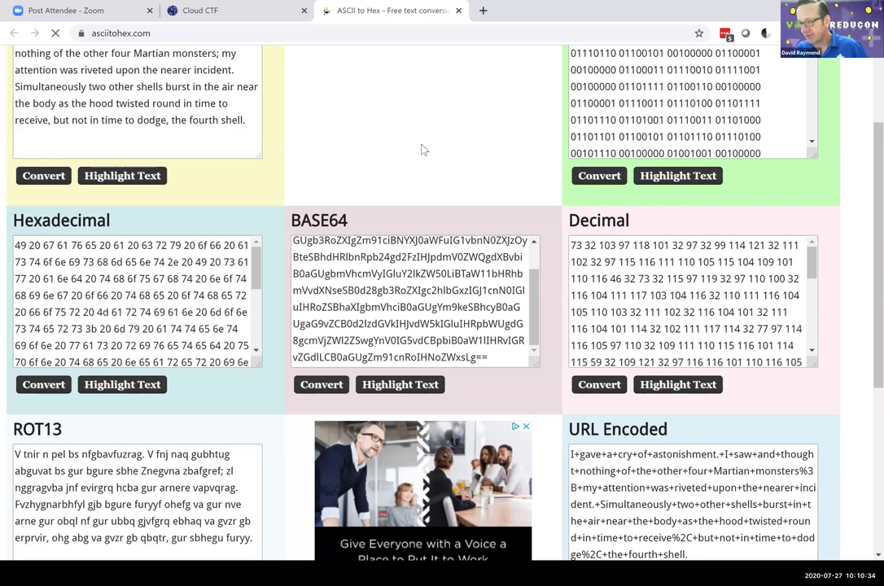
pyautogui.scroll(2, 422, 150)
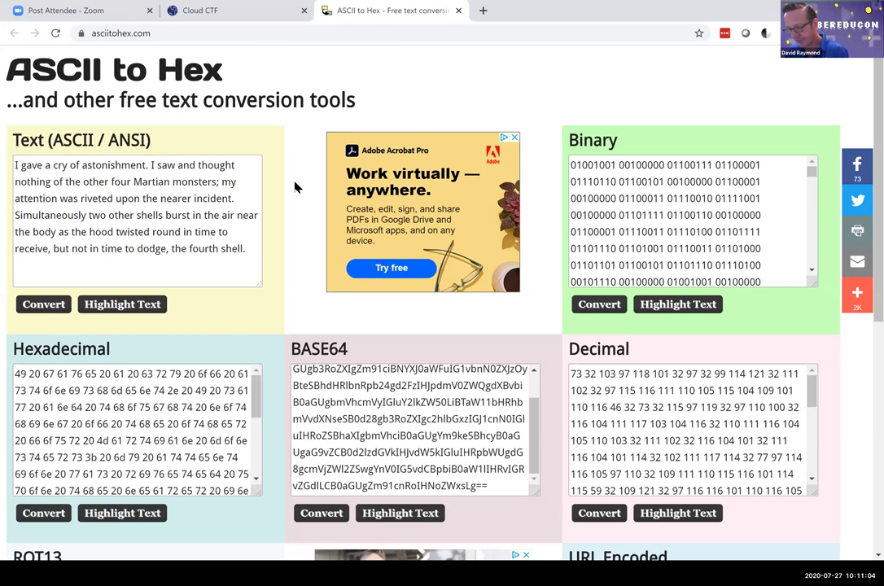
# - Open the DCode.fr site from the Cryptography: Resources slide and dismiss its translation popup
pyautogui.hotkey('alt', 'Tab')
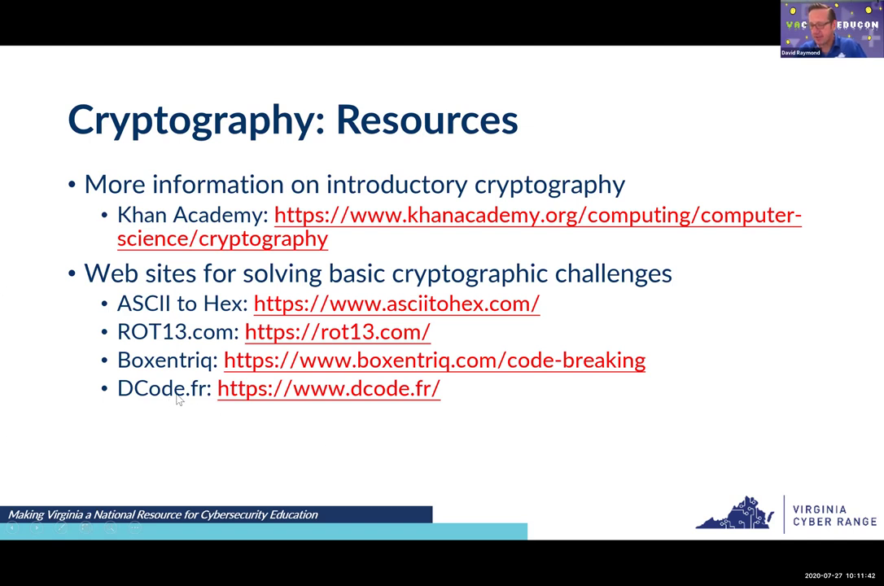
pyautogui.click(376, 392)
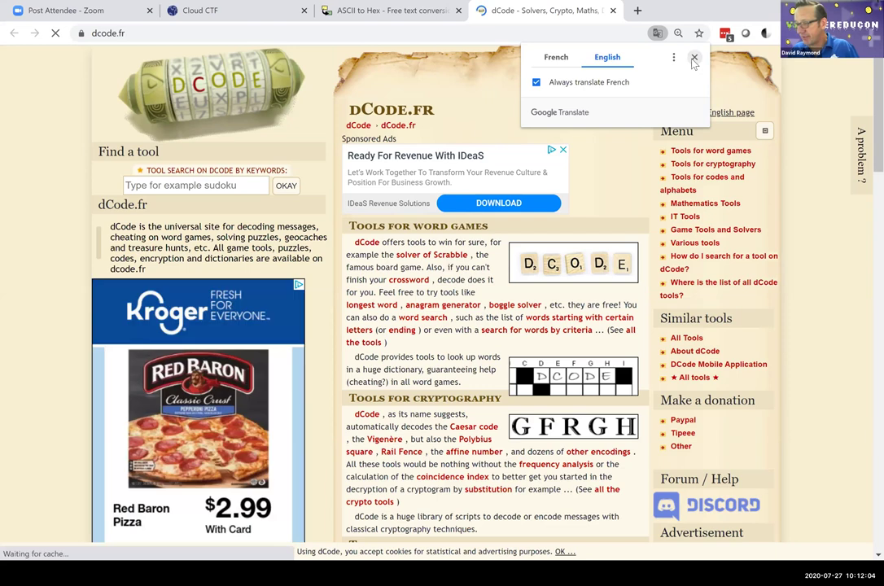
pyautogui.click(694, 59)
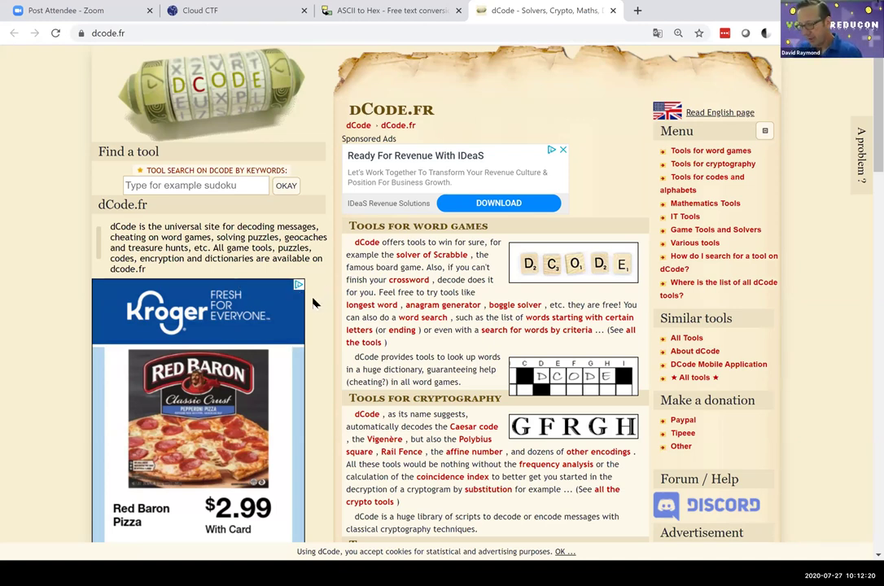
# - Switch to Cloud CTF in Firefox, open the challenge "Oh Caesar, my Caesar" and copy its ciphertext
pyautogui.hotkey('alt', 'Tab')
pyautogui.hotkey('alt', 'Tab')
pyautogui.hotkey('alt', 'Tab')
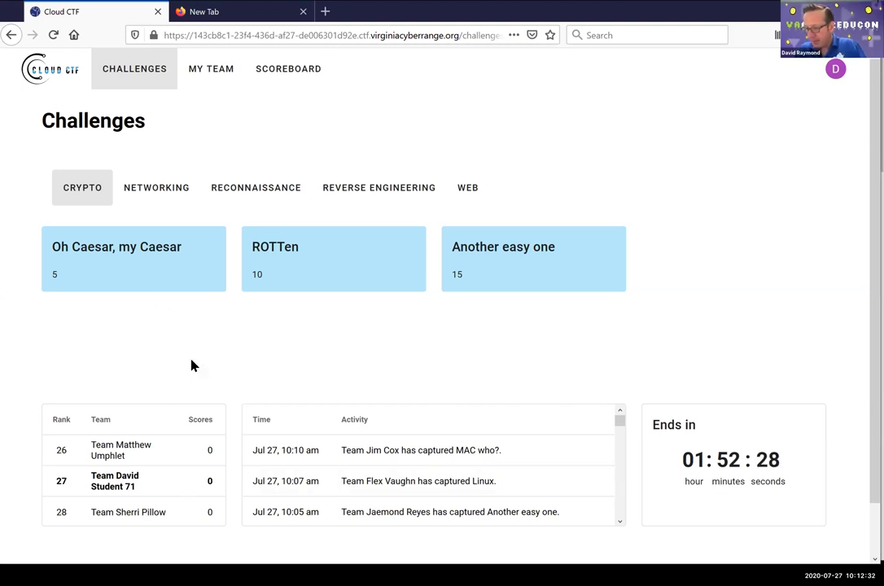
pyautogui.click(114, 256)
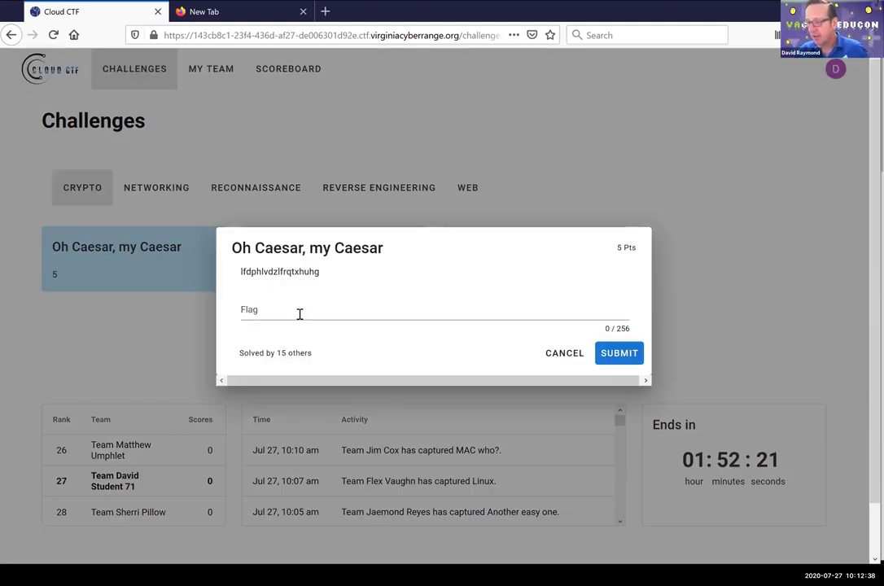
pyautogui.doubleClick(273, 271)
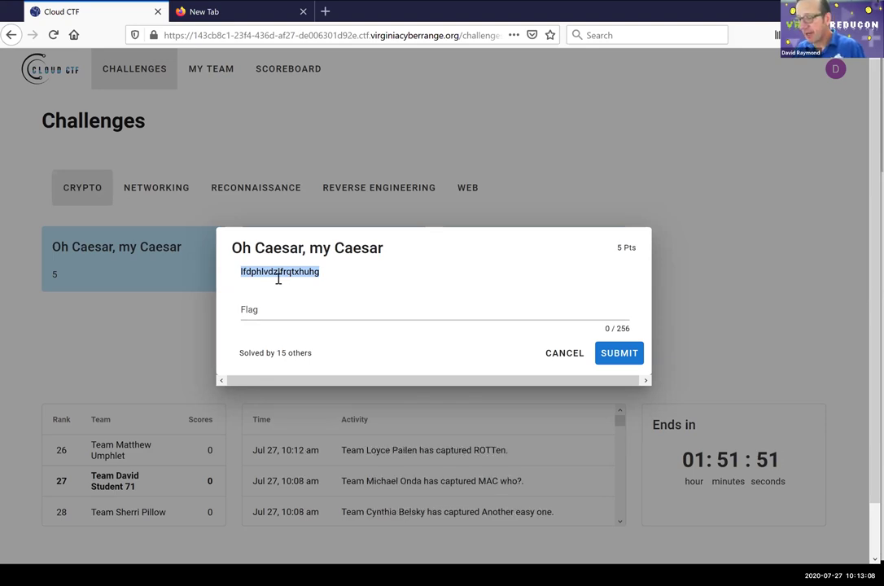
pyautogui.rightClick(278, 273)
pyautogui.click(306, 280)
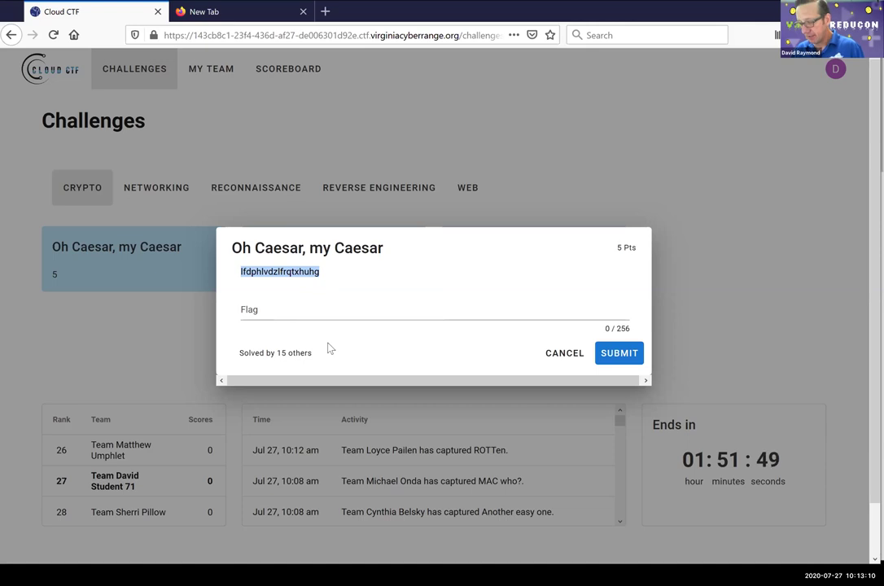
# - Switch to the ASCII to Hex page in Chrome and convert lfdphlvdzlfrqtxhuhg as ASCII text
pyautogui.hotkey('alt', 'Tab')
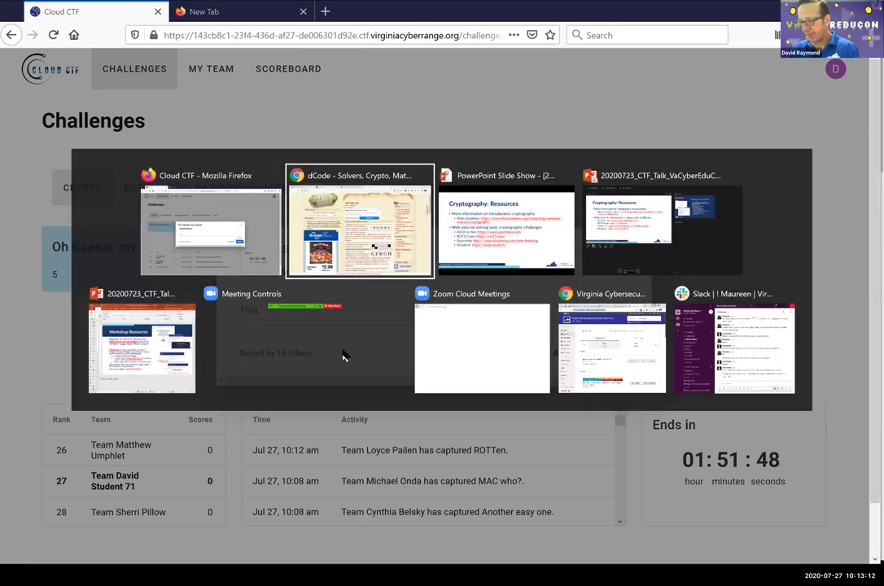
pyautogui.hotkey('alt', 'Tab')
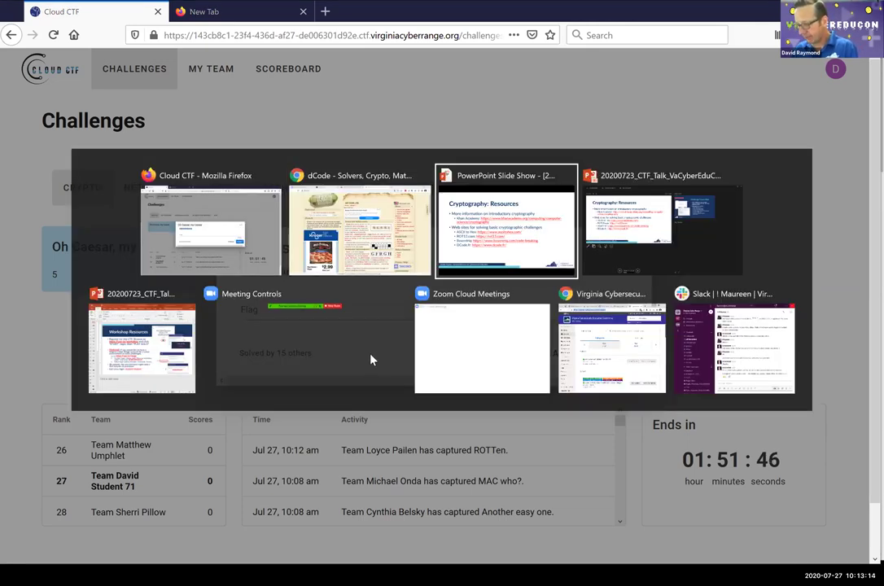
pyautogui.hotkey('alt', 'shift', 'Tab')
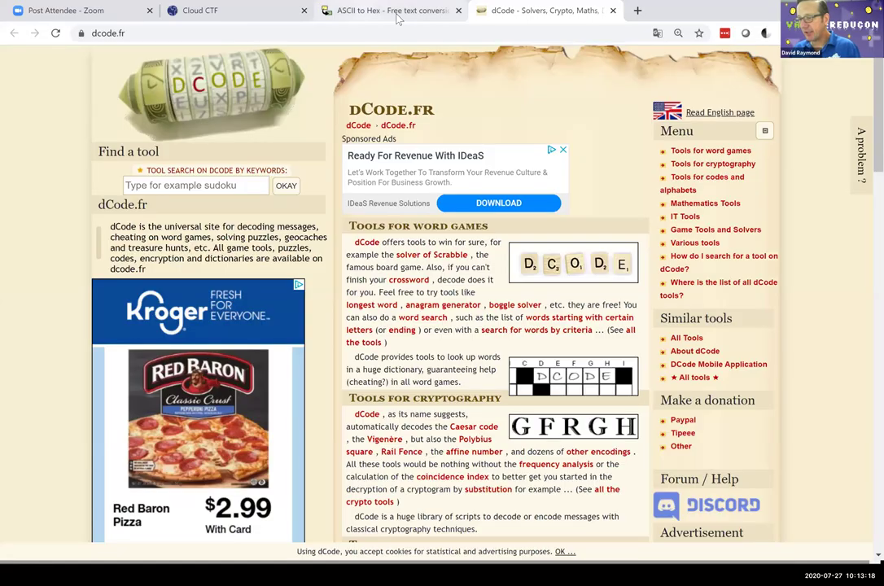
pyautogui.hotkey('ctrl', 'shift', 'Tab')
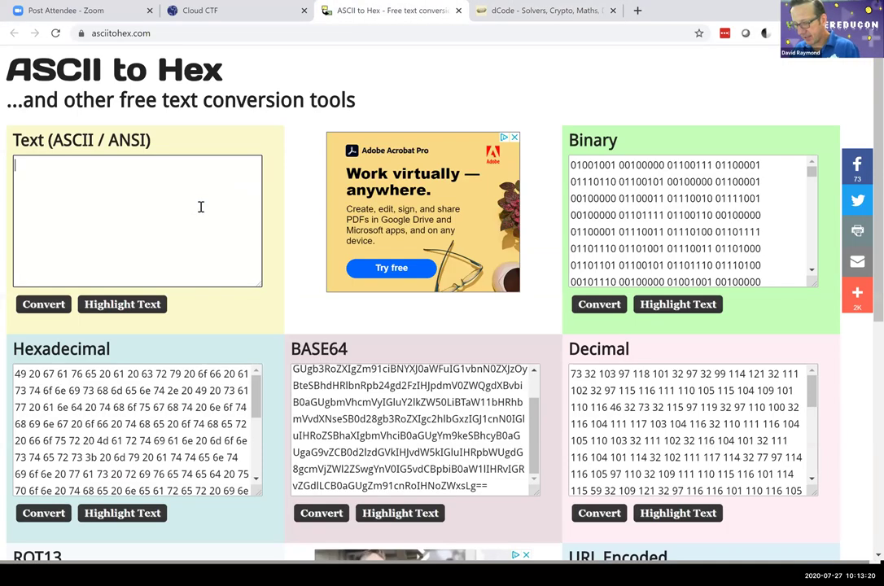
pyautogui.hotkey('ctrl', 'v')
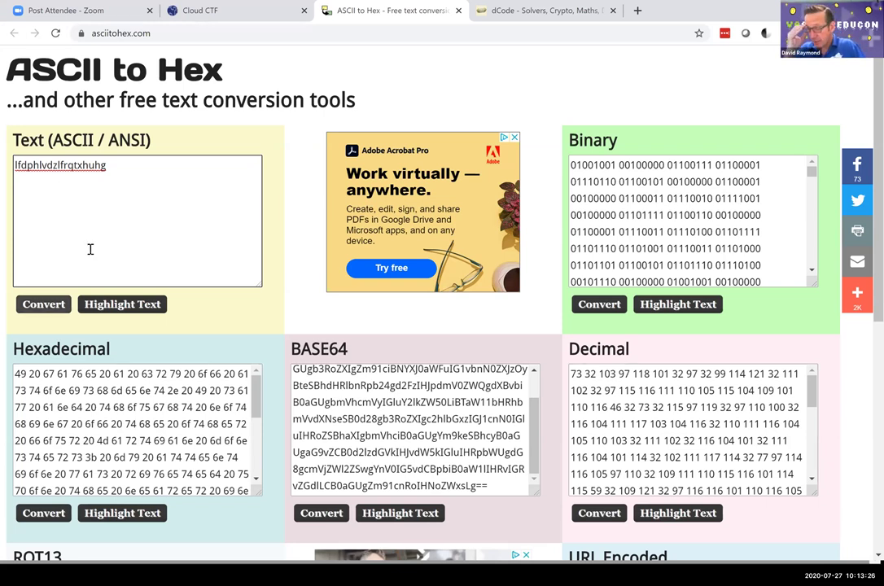
pyautogui.press('Tab')
pyautogui.press('Return')
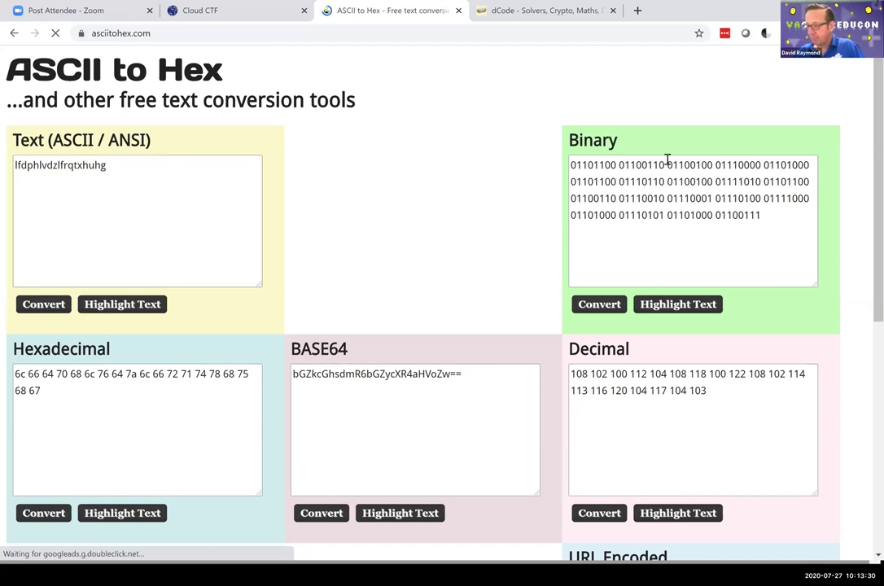
# - Examine the converted outputs, particularly ROT13, for a readable plaintext
pyautogui.scroll(-1, 674, 340)
pyautogui.scroll(-1, 223, 326)
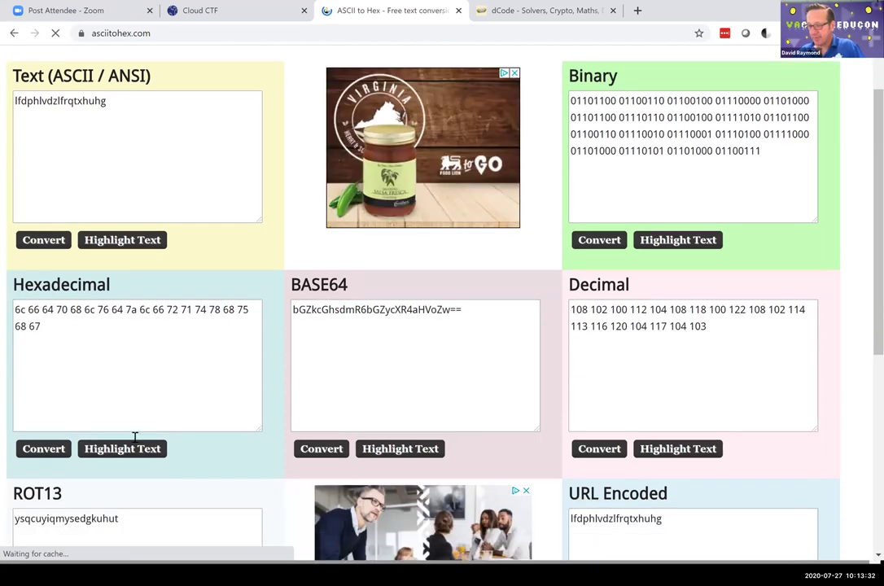
pyautogui.scroll(-2, 111, 450)
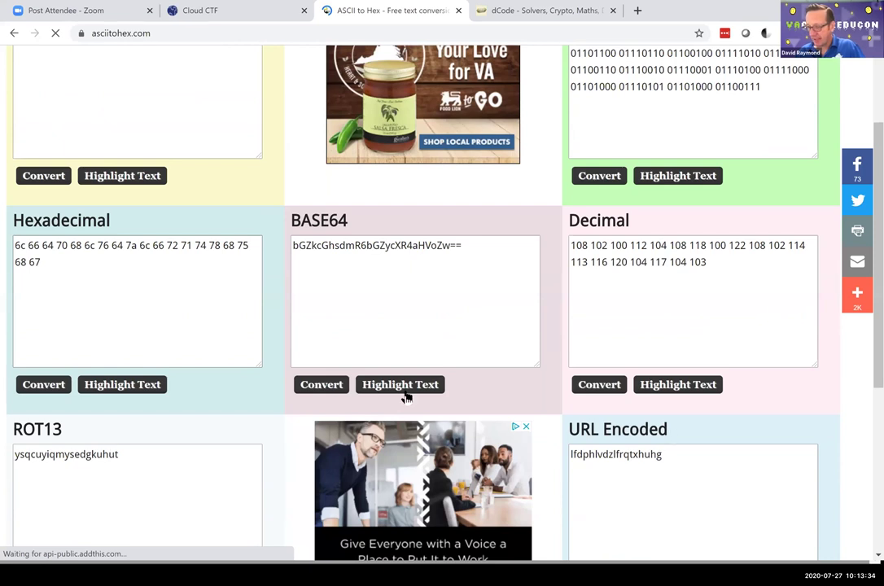
pyautogui.scroll(-2, 211, 442)
pyautogui.scroll(-2, 203, 456)
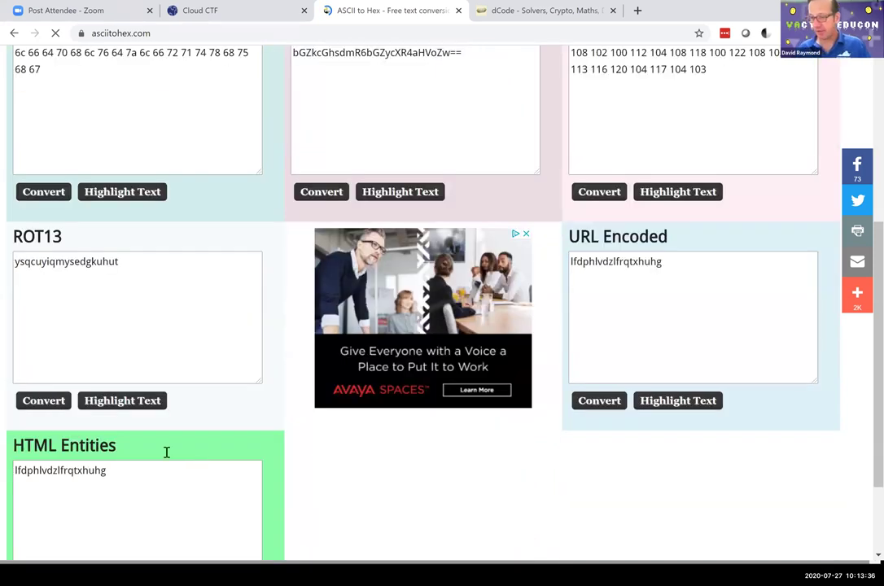
pyautogui.scroll(2, 163, 440)
pyautogui.scroll(2, 144, 298)
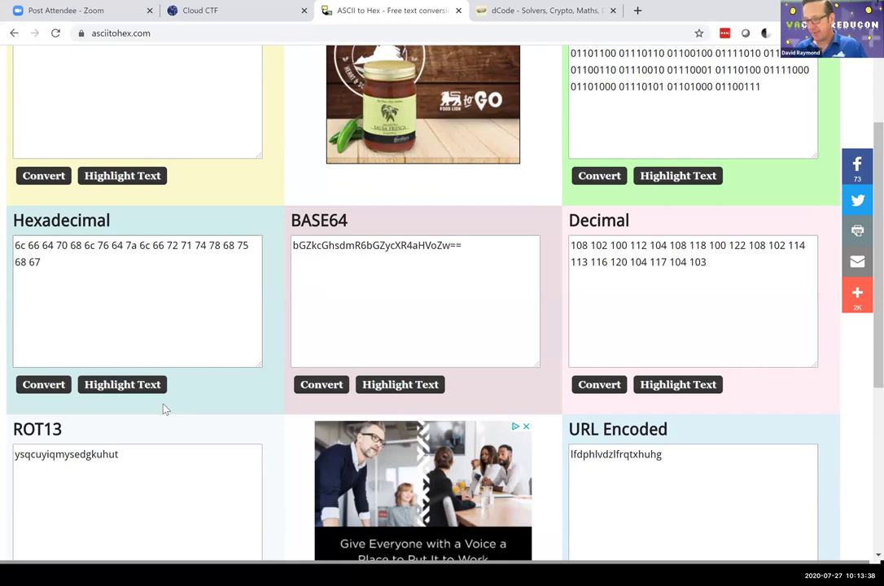
pyautogui.scroll(-2, 142, 394)
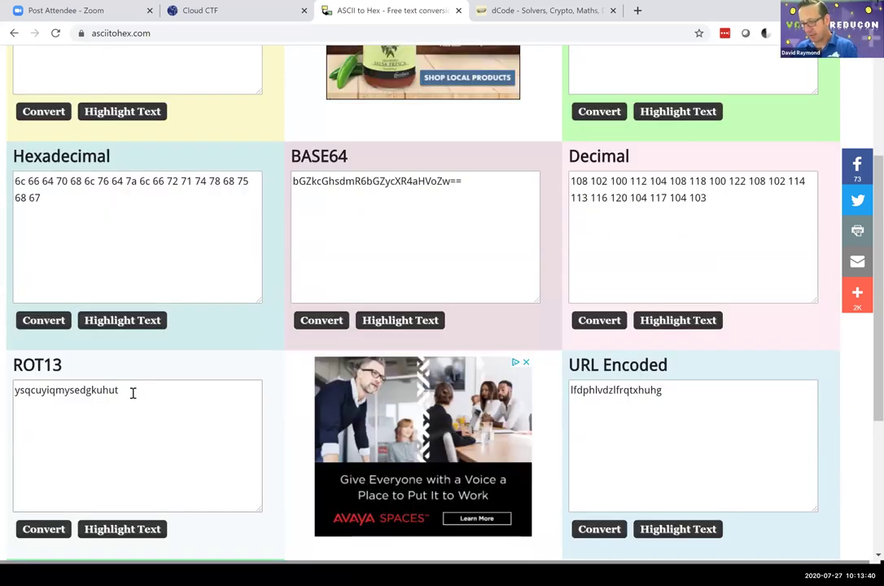
# - Replace the ROT13 text with the ciphertext lfdphlvdzlfrqtxhuhg and convert it
pyautogui.doubleClick(132, 393)
pyautogui.hotkey('ctrl', 'v')
pyautogui.click(41, 528)
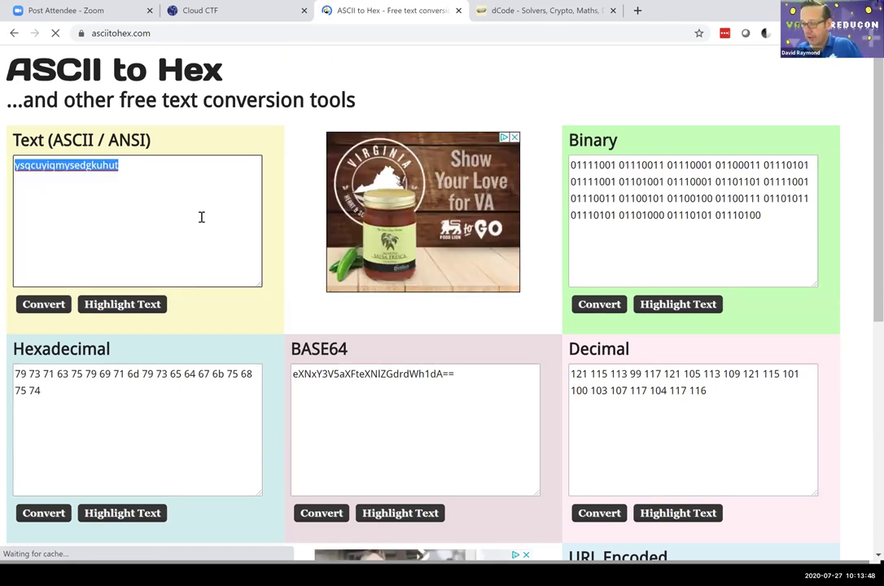
pyautogui.click(251, 223)
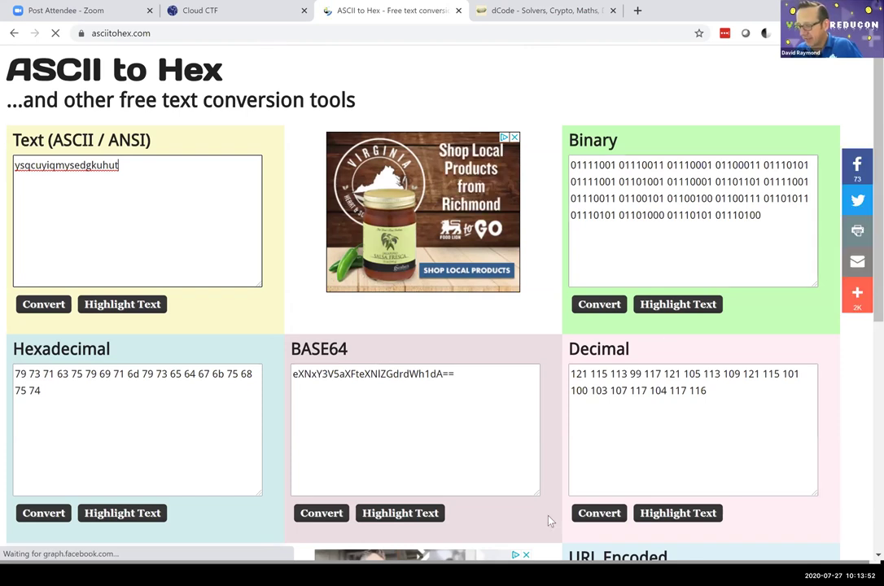
# - Check every output field of the ROT13 conversion for a readable plaintext
pyautogui.scroll(-1, 121, 401)
pyautogui.scroll(-2, 172, 402)
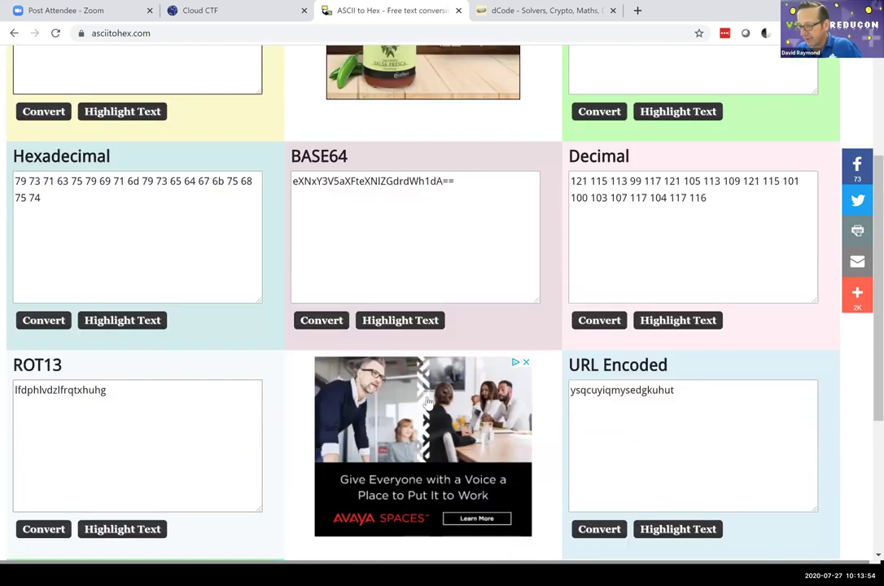
pyautogui.scroll(-2, 172, 402)
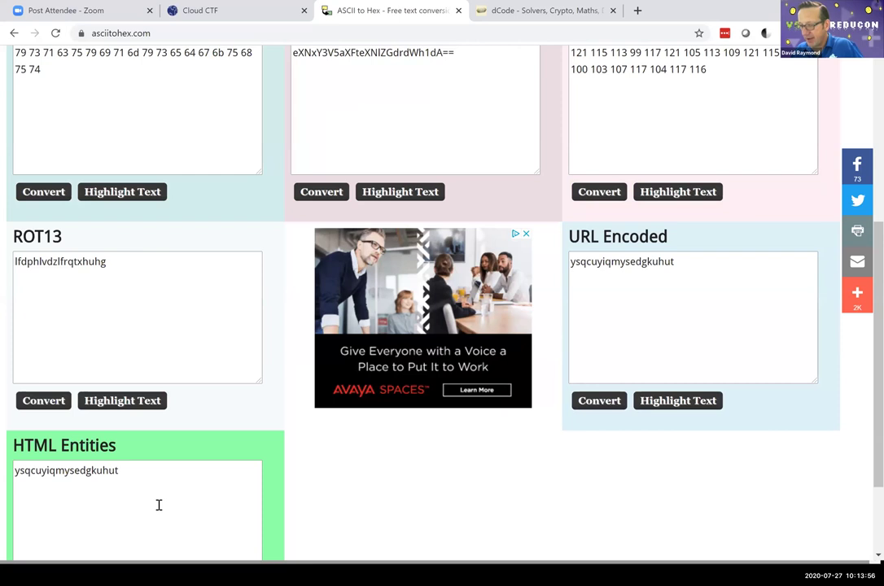
pyautogui.scroll(3, 175, 261)
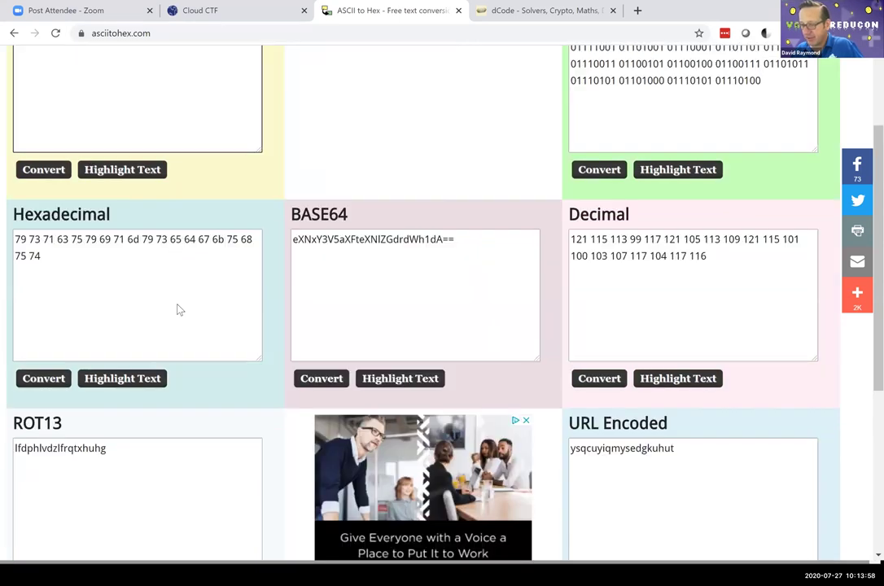
pyautogui.scroll(2, 289, 430)
pyautogui.scroll(-3, 289, 429)
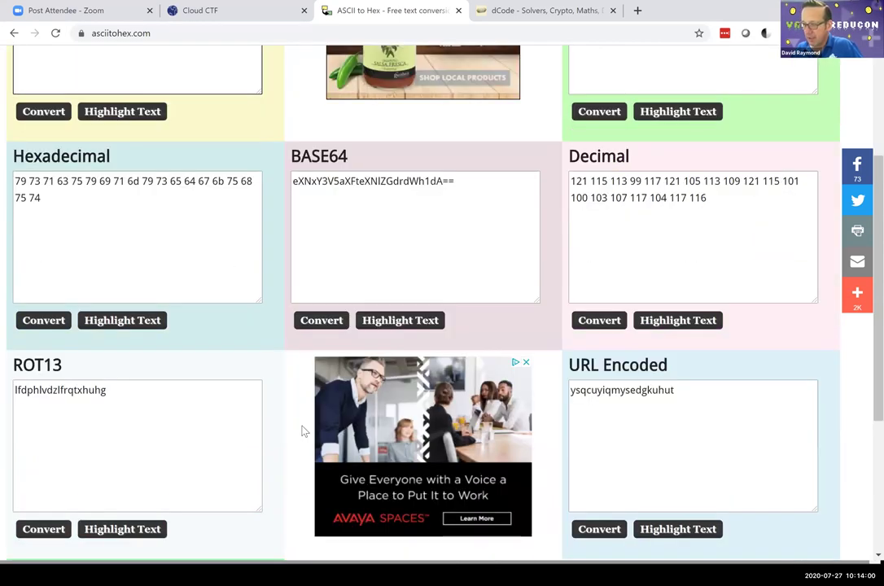
pyautogui.scroll(3, 302, 431)
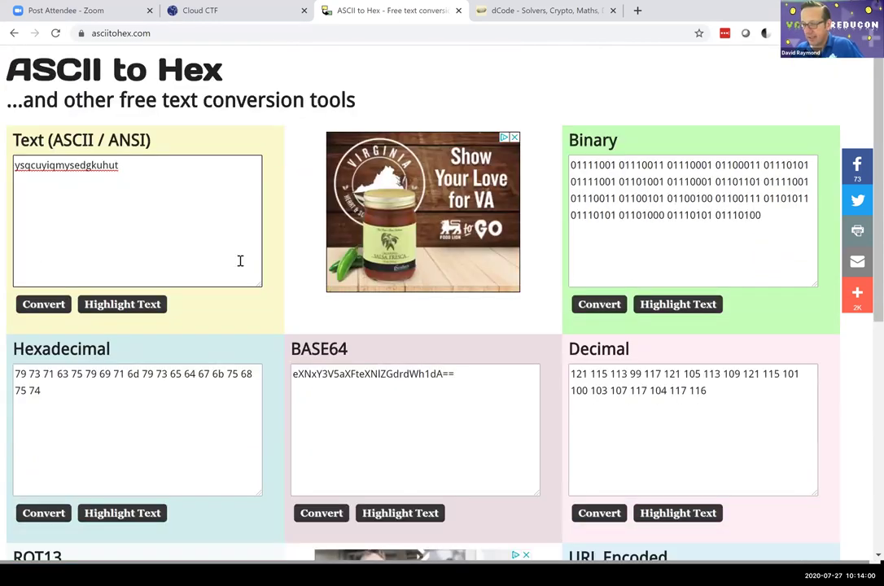
# - Search the dCode tools for "ceasar" and open the Caesar code tool
pyautogui.click(533, 12)
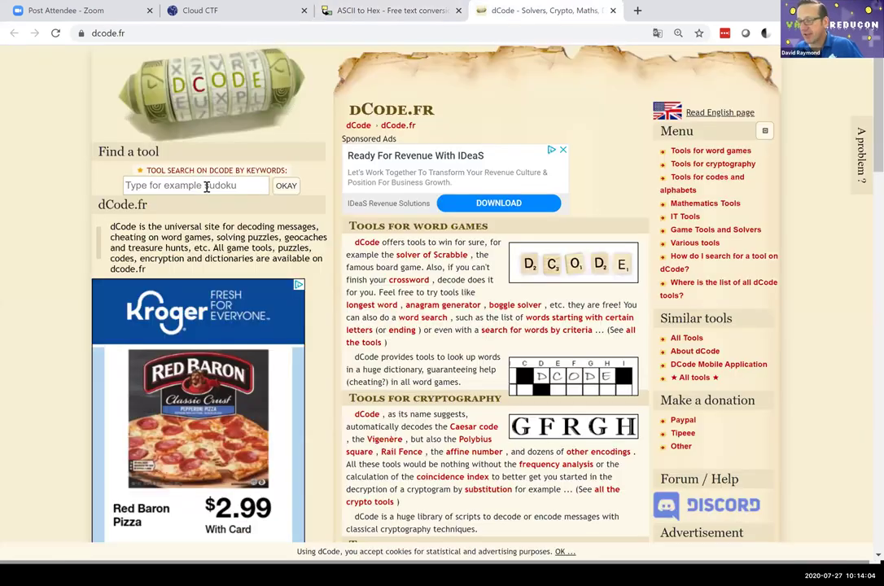
pyautogui.click(207, 187)
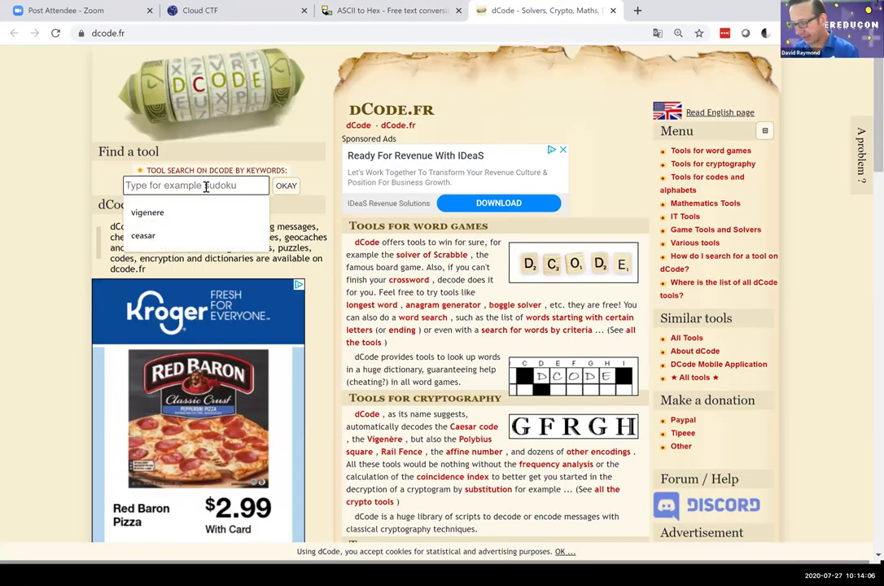
pyautogui.write('ceasa')
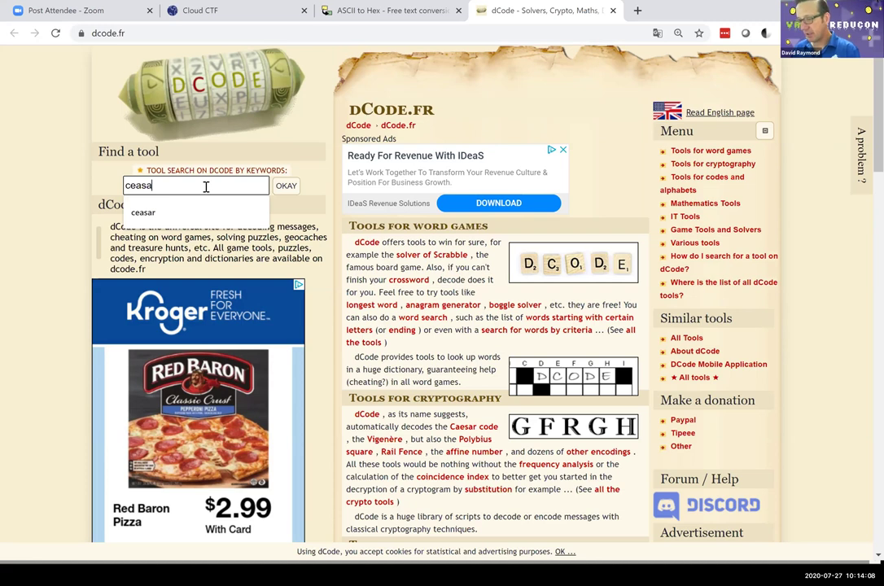
pyautogui.write('r')
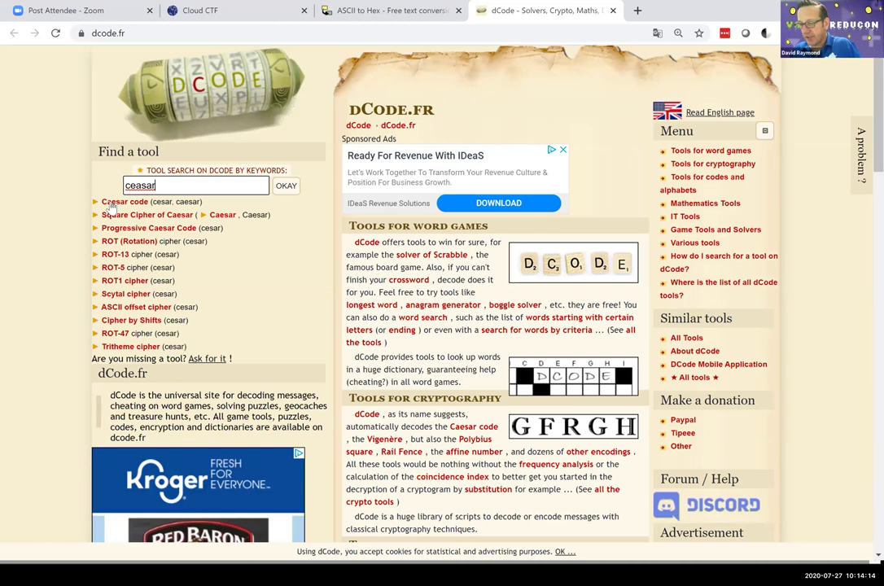
pyautogui.click(110, 204)
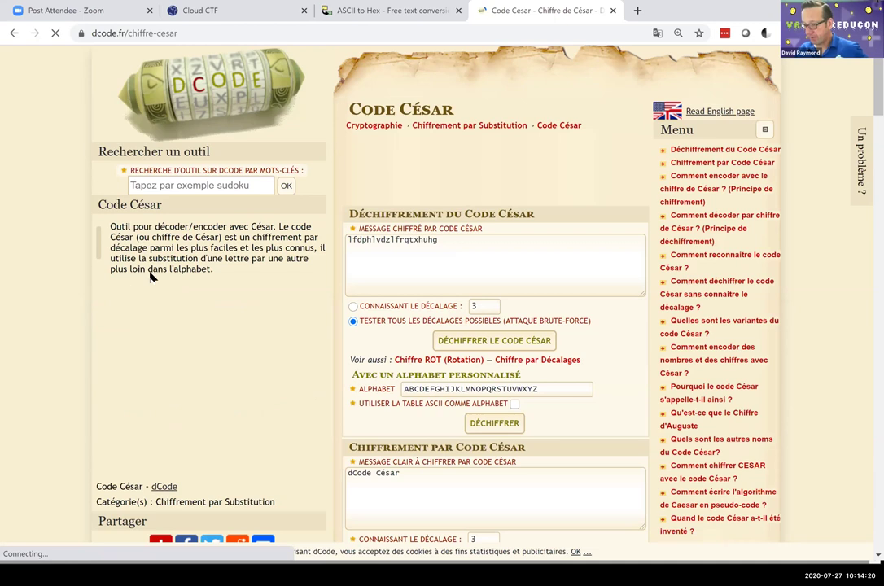
# - Decipher the Caesar ciphertext lfdphlvdzlfrqtxhuhg by brute force, testing all possible offsets
pyautogui.tripleClick(444, 259)
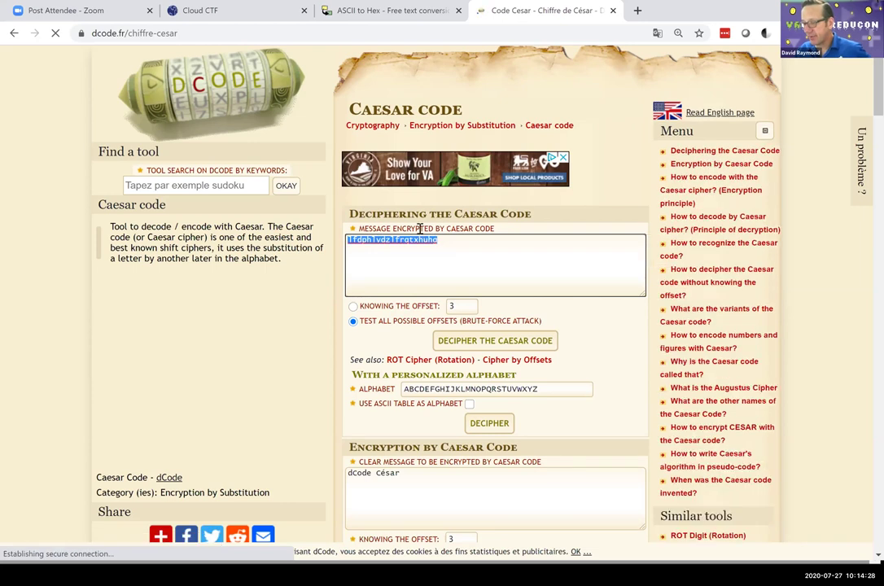
pyautogui.click(474, 248)
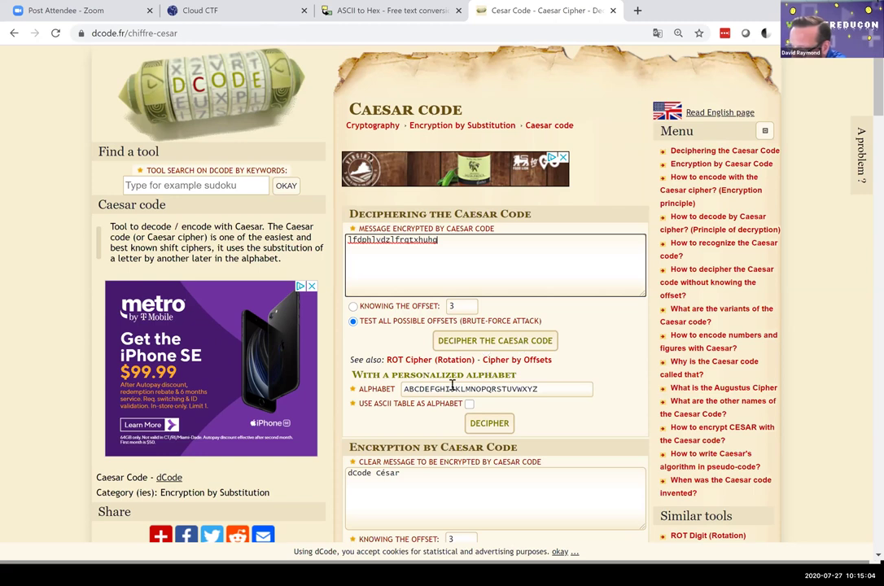
pyautogui.moveTo(404, 389); pyautogui.dragTo(454, 389)
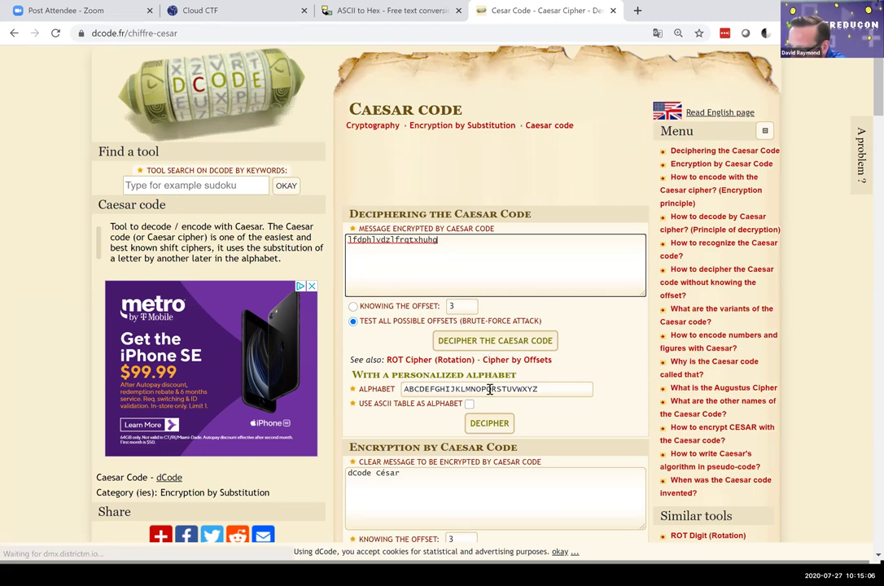
pyautogui.doubleClick(542, 389)
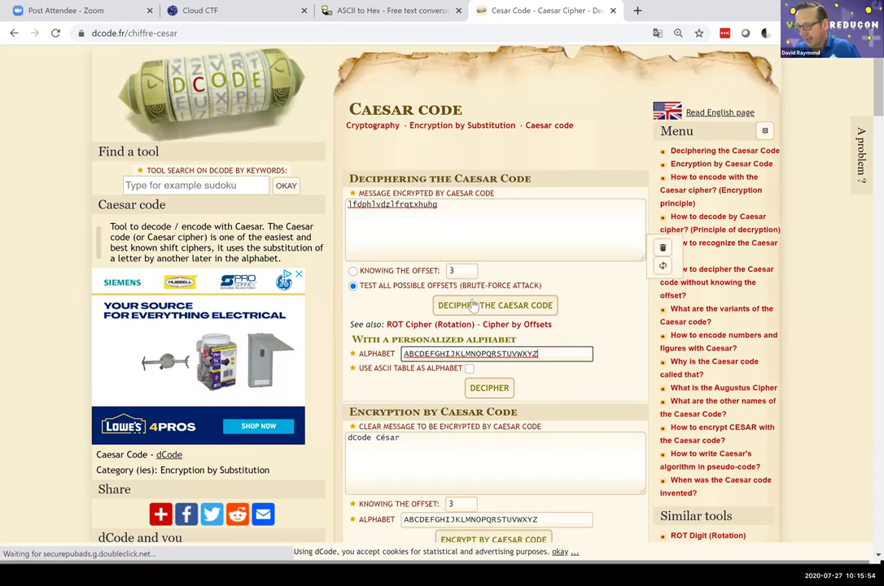
pyautogui.click(476, 305)
# - Examine the brute-force results for every offset to find a readable plaintext
pyautogui.scroll(-1, 456, 325)
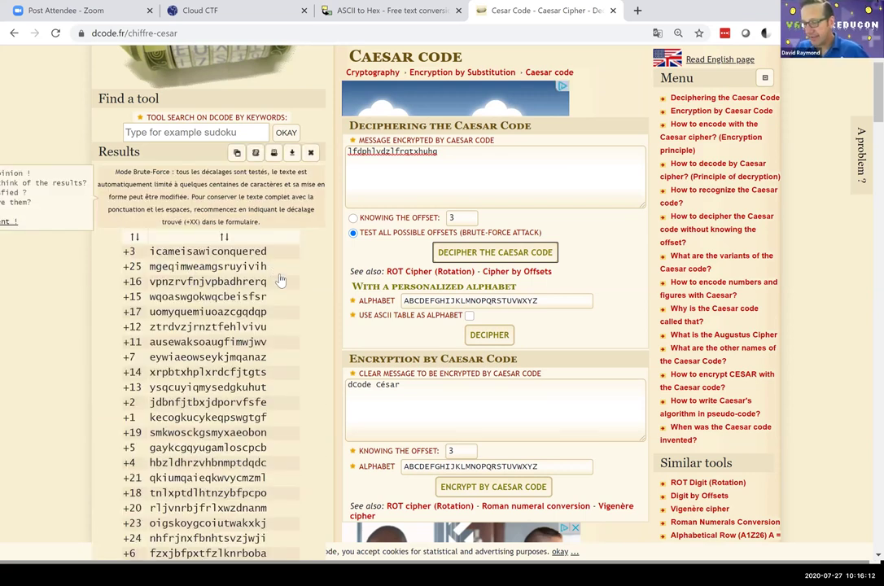
pyautogui.scroll(-2, 173, 234)
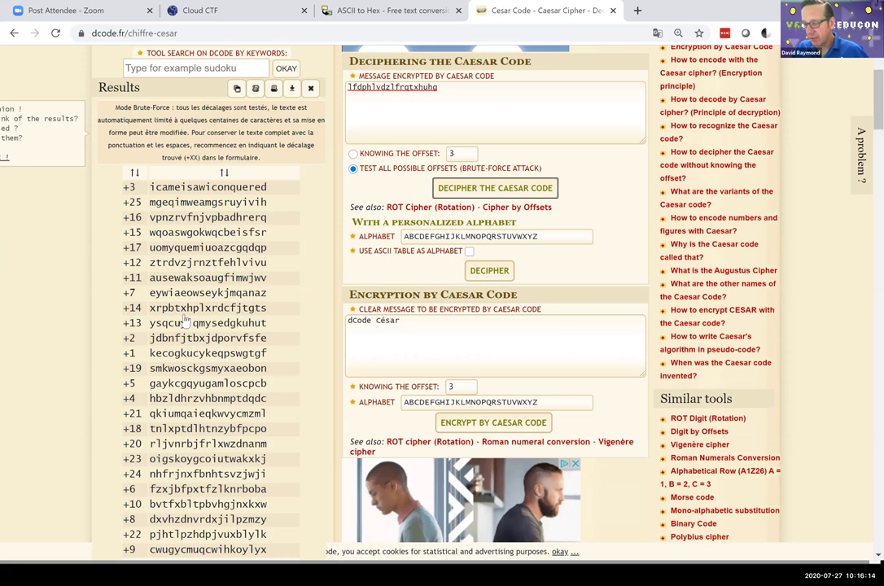
pyautogui.scroll(-1, 187, 415)
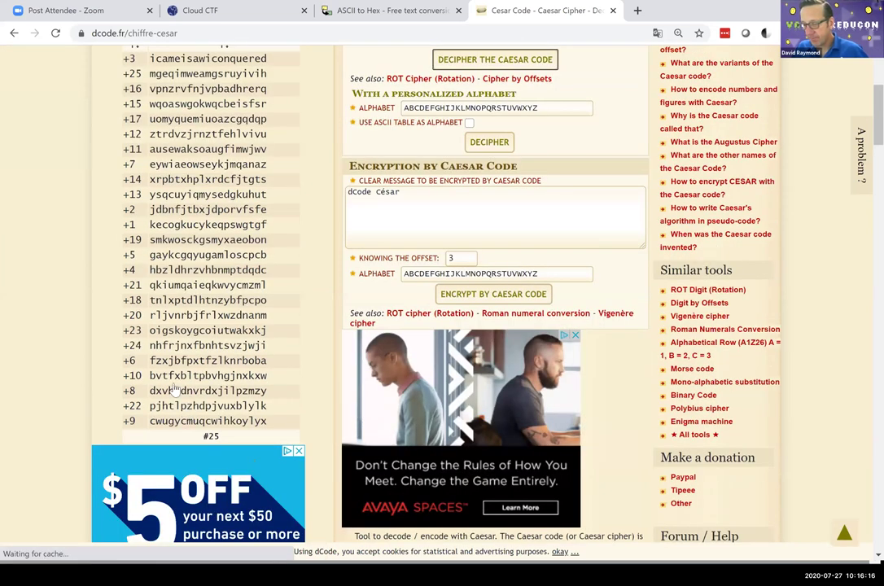
pyautogui.scroll(2, 157, 331)
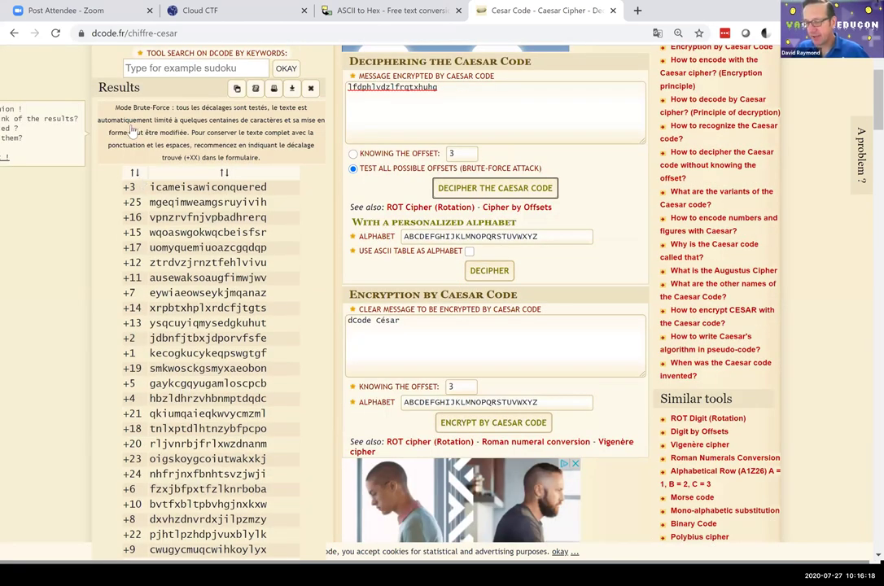
pyautogui.scroll(-1, 113, 147)
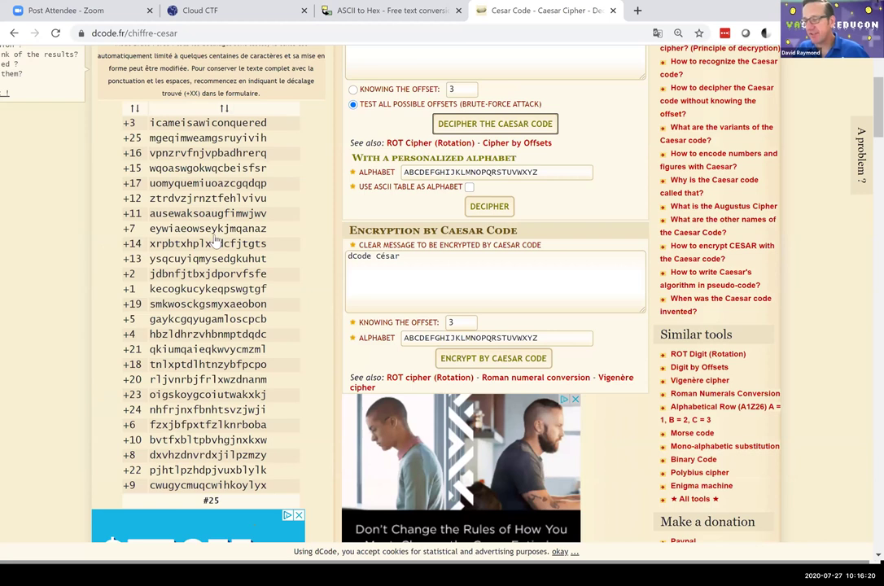
pyautogui.scroll(1, 277, 231)
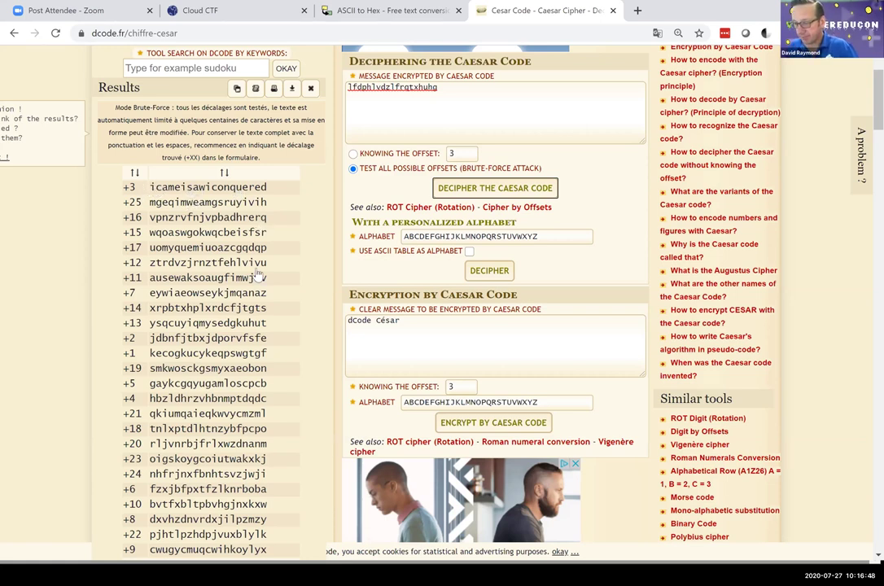
pyautogui.scroll(-1, 289, 280)
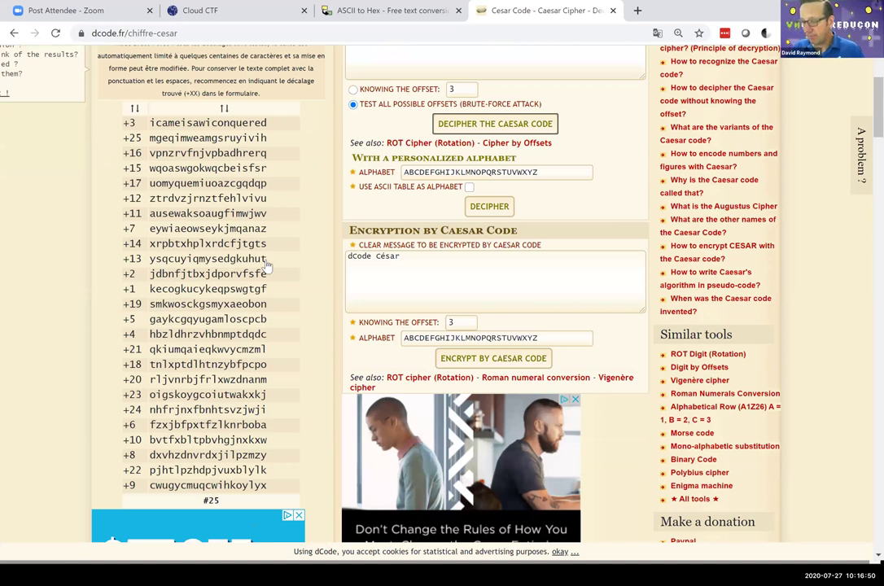
pyautogui.scroll(3, 162, 258)
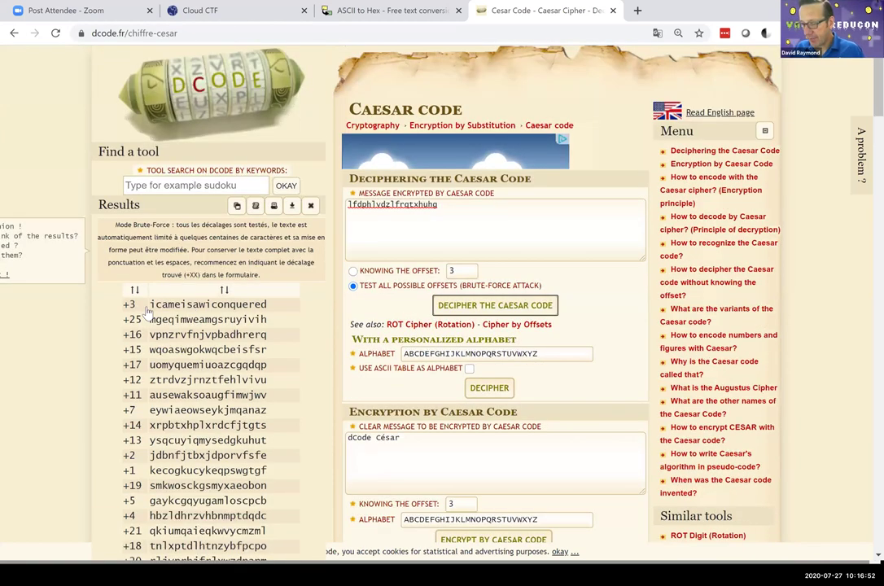
# - Copy the +3 plaintext icameisawiconquered and submit it in Cloud CTF as the flag for "Oh Caesar, my Caesar"
pyautogui.doubleClick(265, 306)
pyautogui.hotkey('ctrl', 'c')
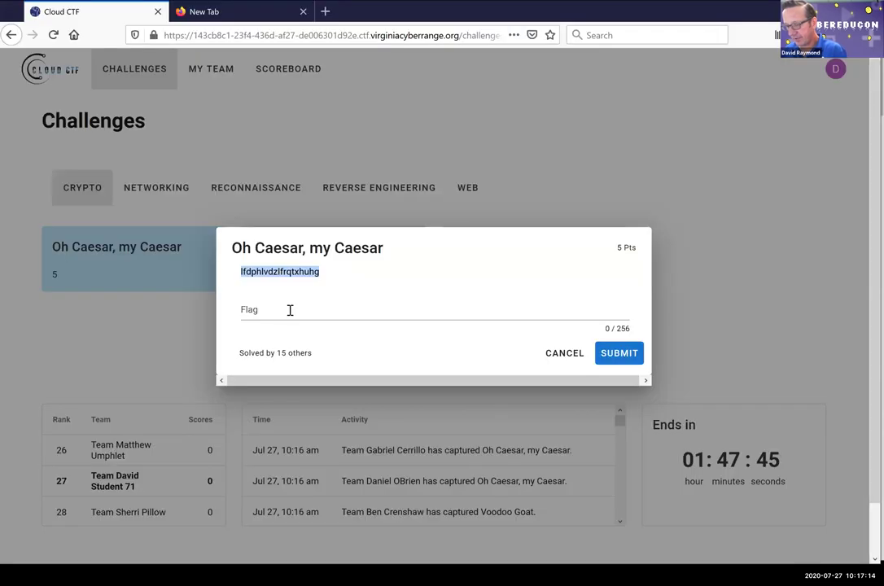
pyautogui.hotkey('alt', 'Tab')
pyautogui.click(289, 309)
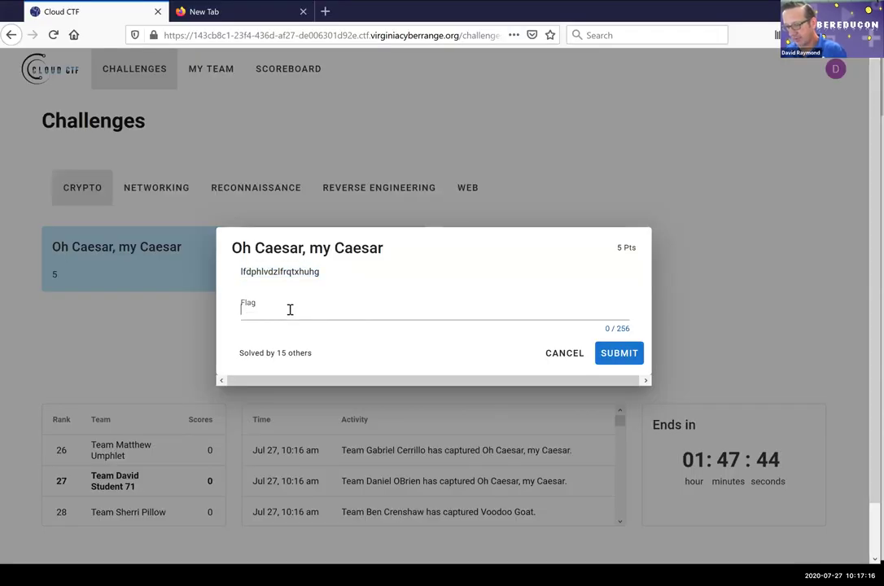
pyautogui.hotkey('ctrl', 'v')
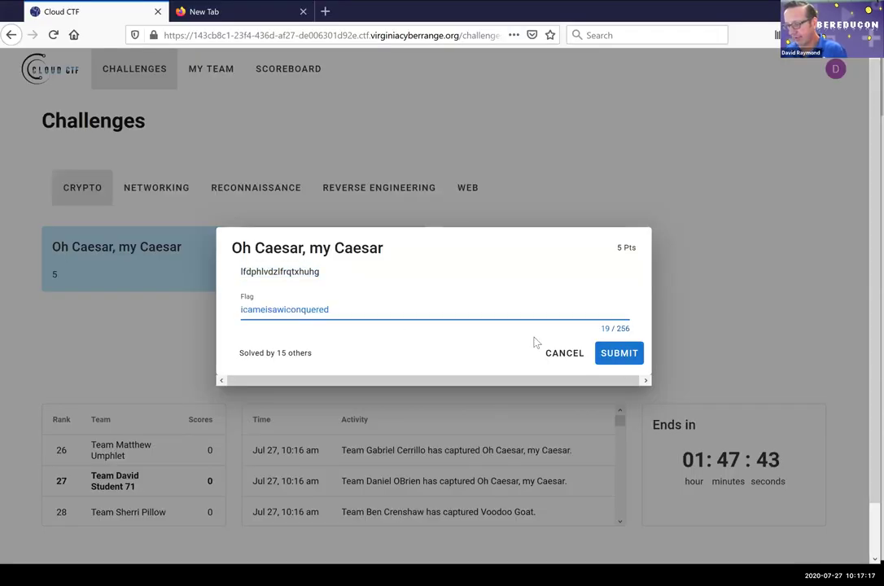
pyautogui.click(616, 352)
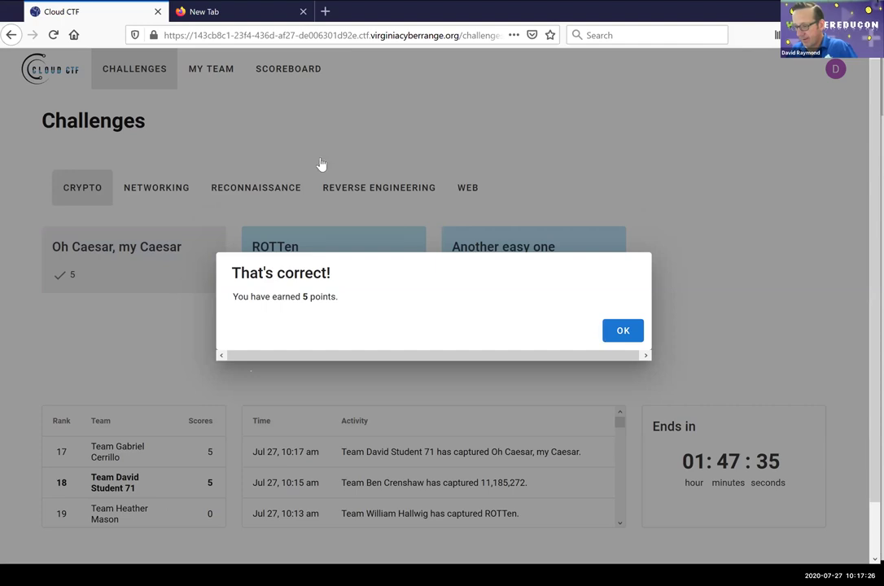
# - Open the Cloud CTF scoreboard and review the score chart over time and the team rankings
pyautogui.click(307, 76)
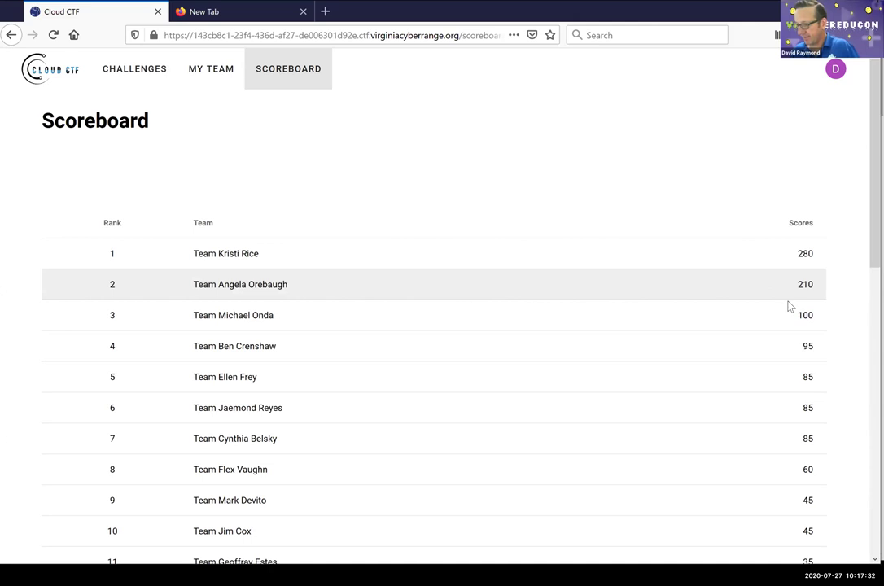
pyautogui.scroll(-3, 651, 337)
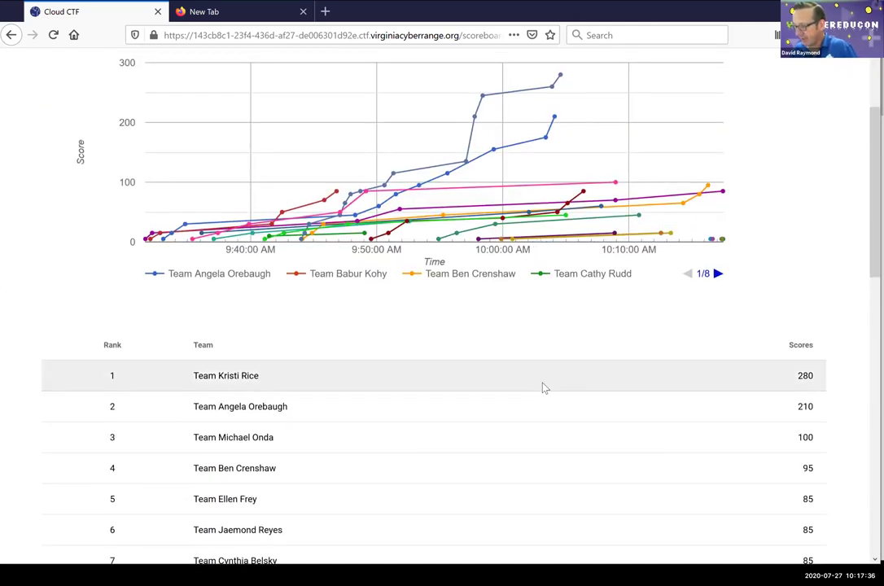
pyautogui.scroll(-9, 544, 388)
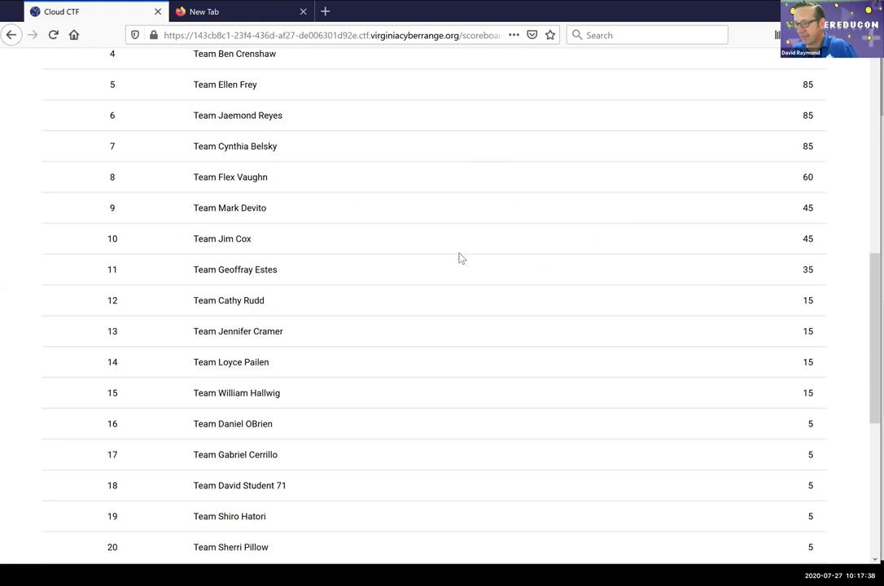
pyautogui.scroll(6, 459, 258)
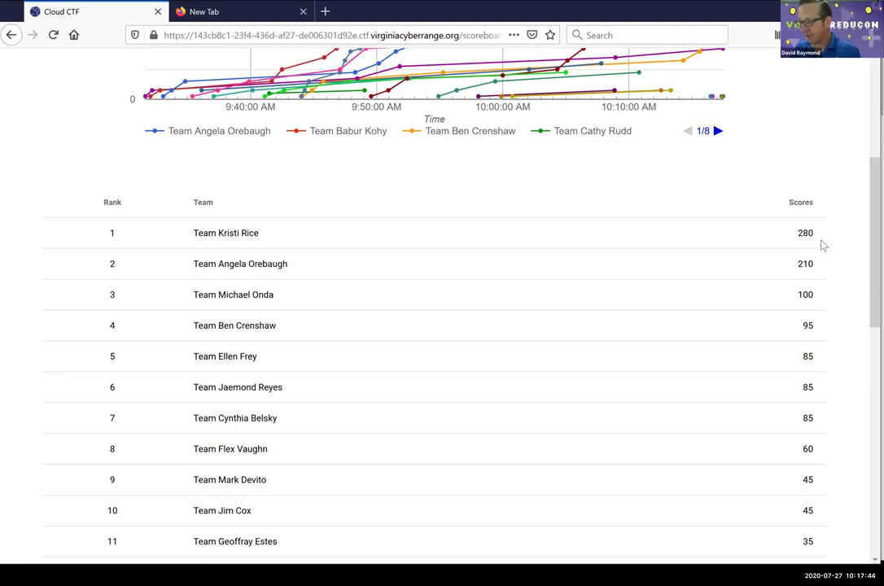
pyautogui.scroll(3, 793, 244)
pyautogui.scroll(3, 259, 235)
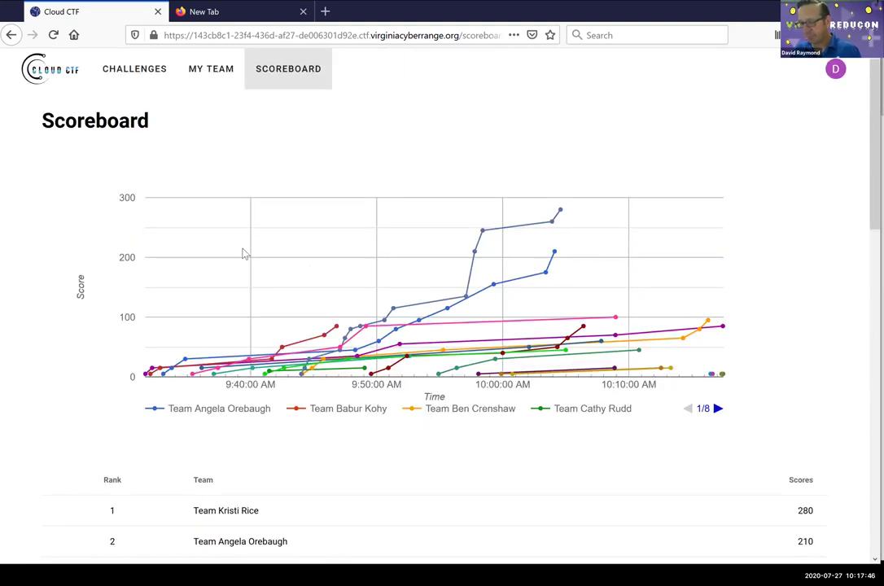
pyautogui.scroll(-1, 228, 244)
pyautogui.scroll(1, 244, 66)
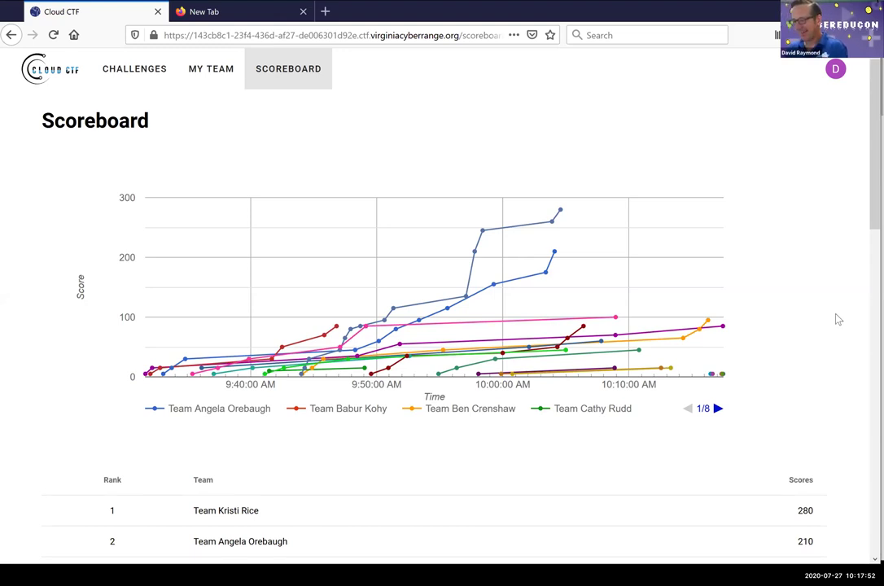
# - Switch to the PowerPoint slide show with the "Cryptography: Resources" slide
pyautogui.hotkey('alt', 'Tab')
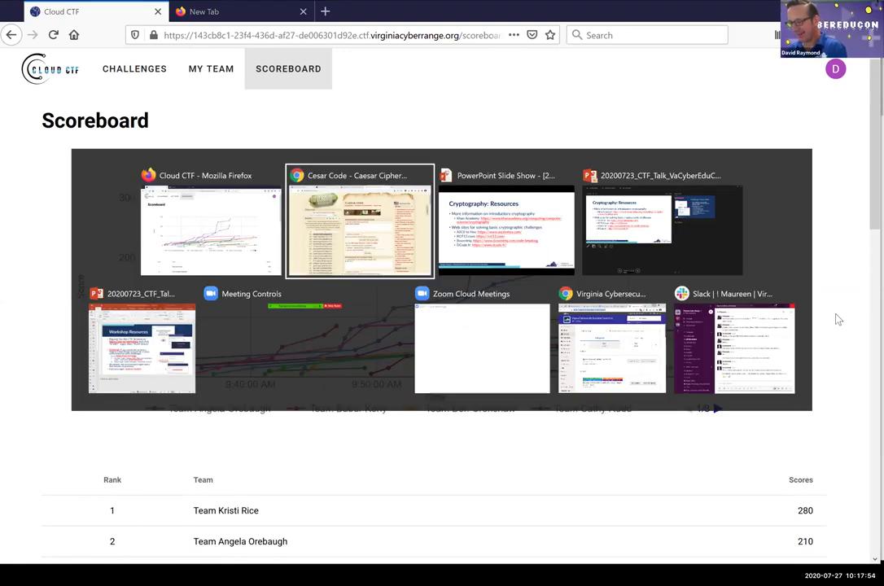
pyautogui.hotkey('alt', 'Tab')
pyautogui.hotkey('alt', 'Tab')
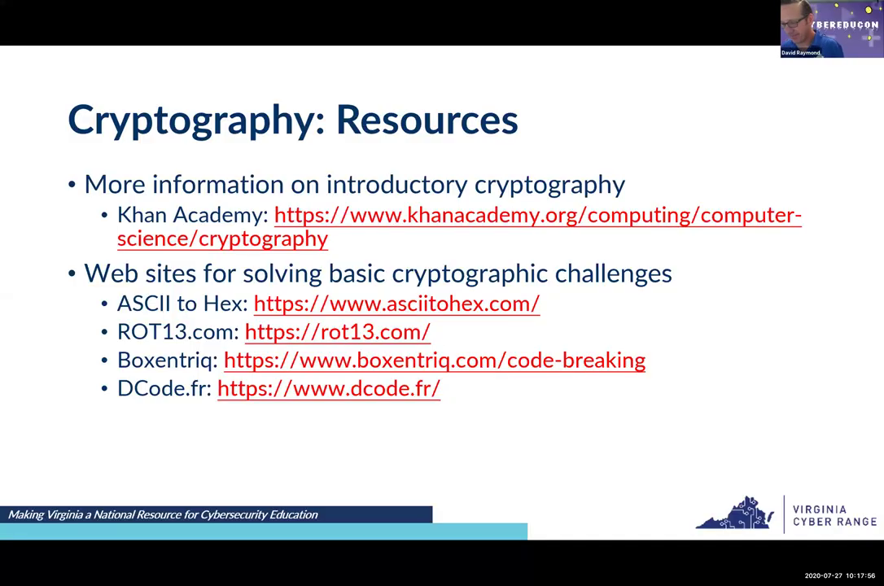
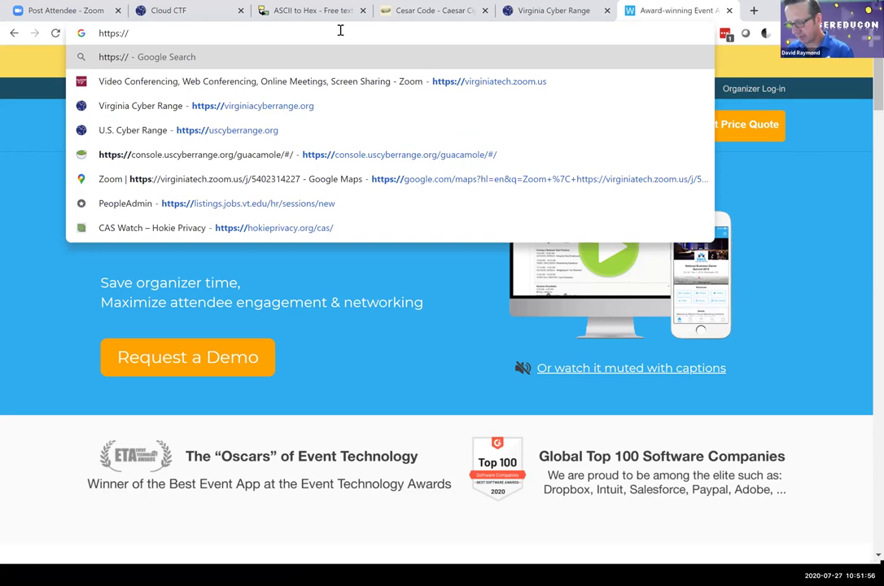
pyautogui.write('v')
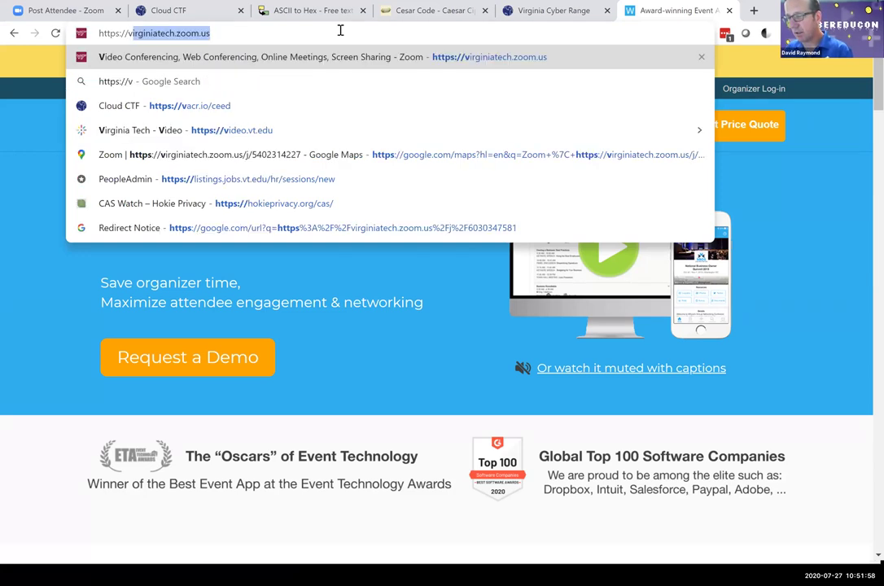
pyautogui.write('acr.io/whov')
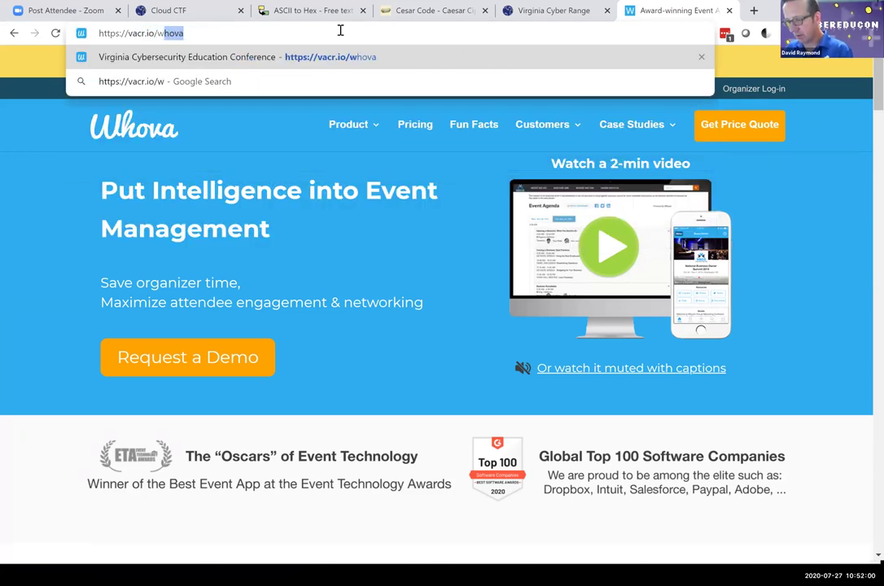
pyautogui.press('Return')
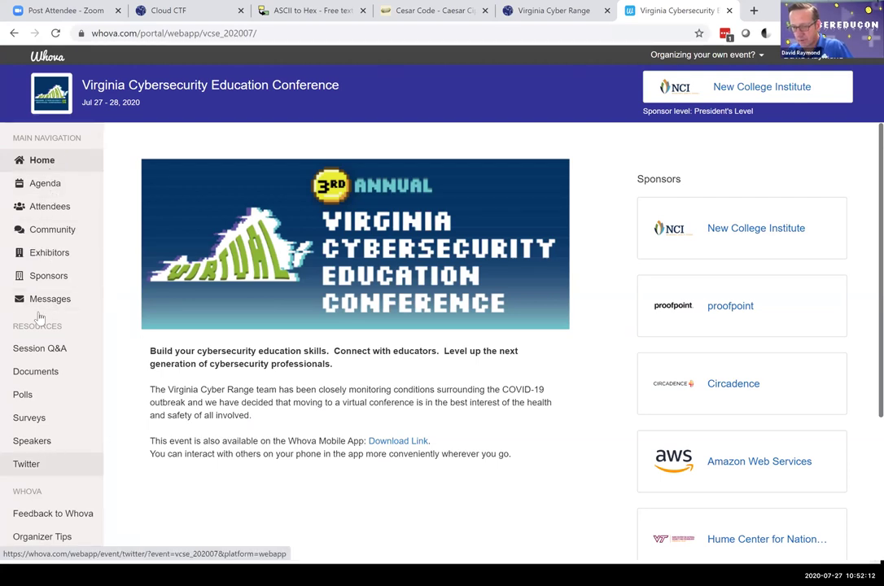
pyautogui.click(43, 371)
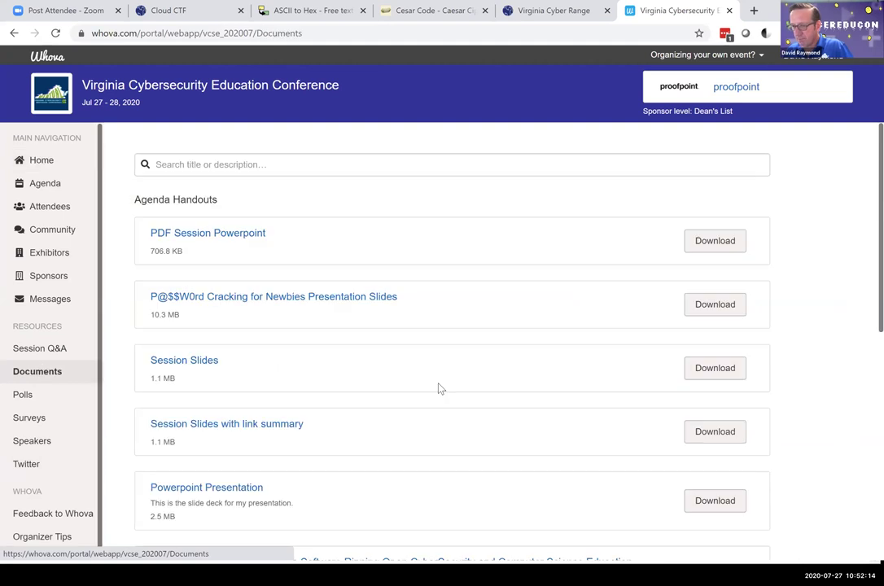
# - Look through the agenda handouts for the session slides and the Cloud CTF Admin Guide
pyautogui.scroll(-2, 532, 377)
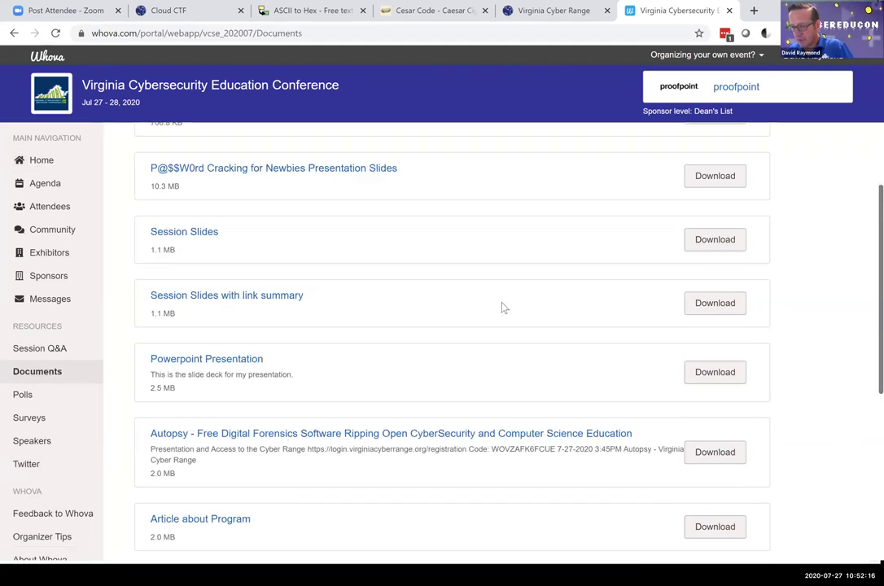
pyautogui.scroll(2, 502, 308)
pyautogui.scroll(-2, 496, 313)
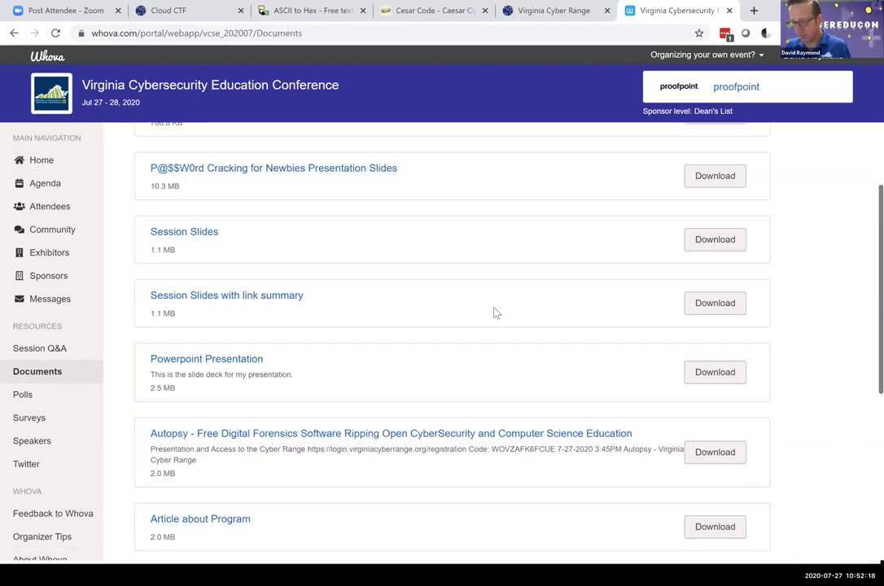
pyautogui.scroll(-1, 503, 314)
pyautogui.scroll(-3, 501, 317)
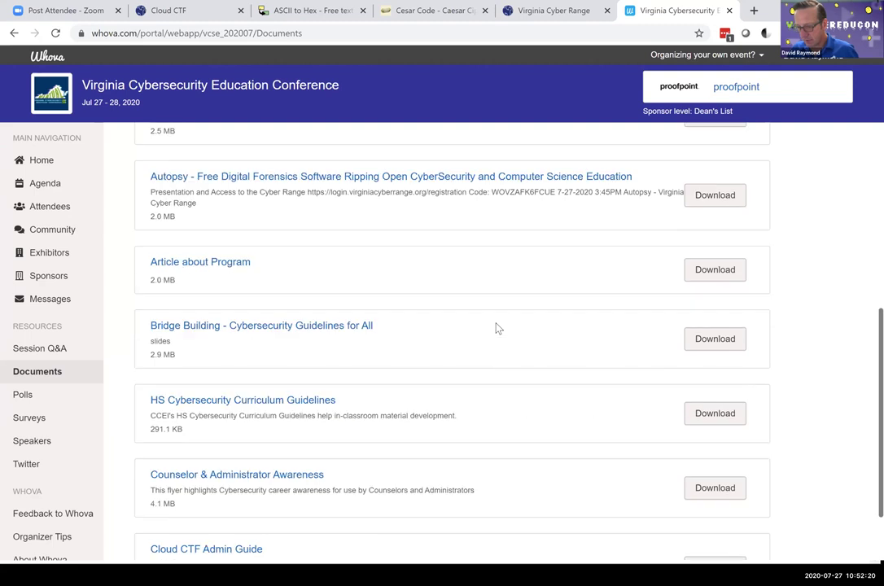
pyautogui.scroll(-2, 499, 329)
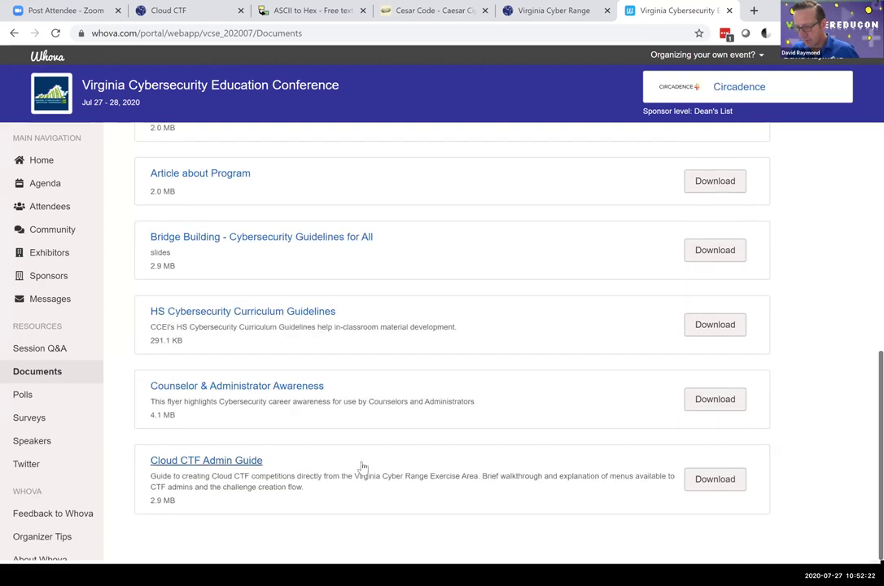
pyautogui.scroll(1, 493, 467)
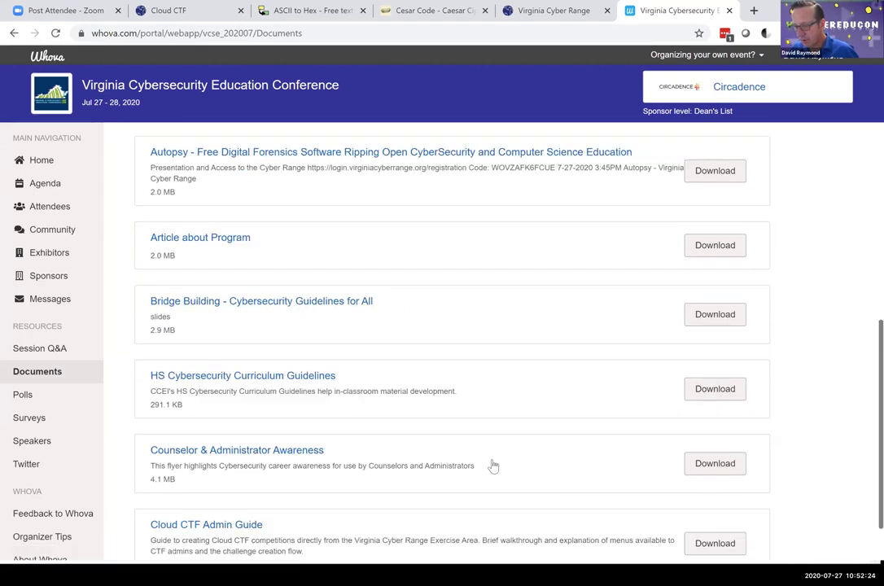
pyautogui.scroll(-1, 493, 465)
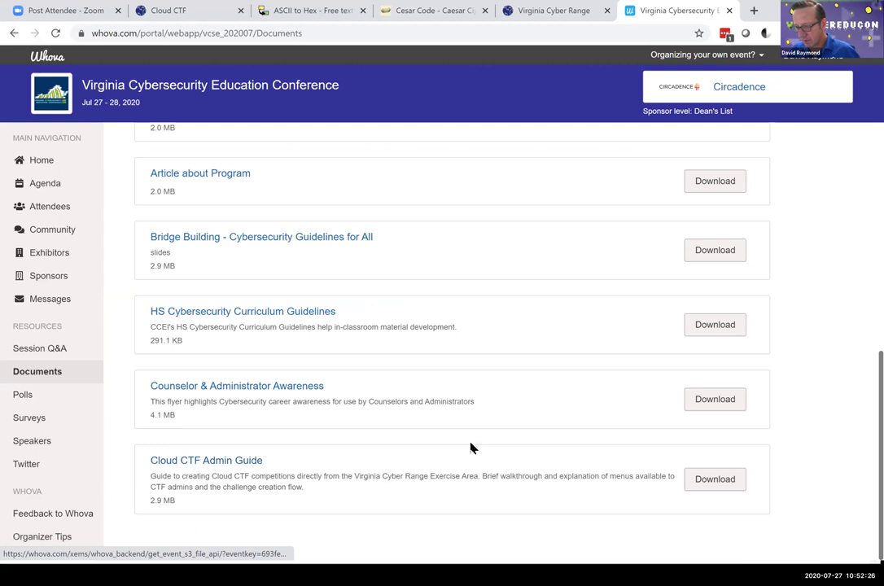
# - Review the whole list of agenda handouts on the conference's Documents page again, from first entry to last
pyautogui.scroll(6, 475, 449)
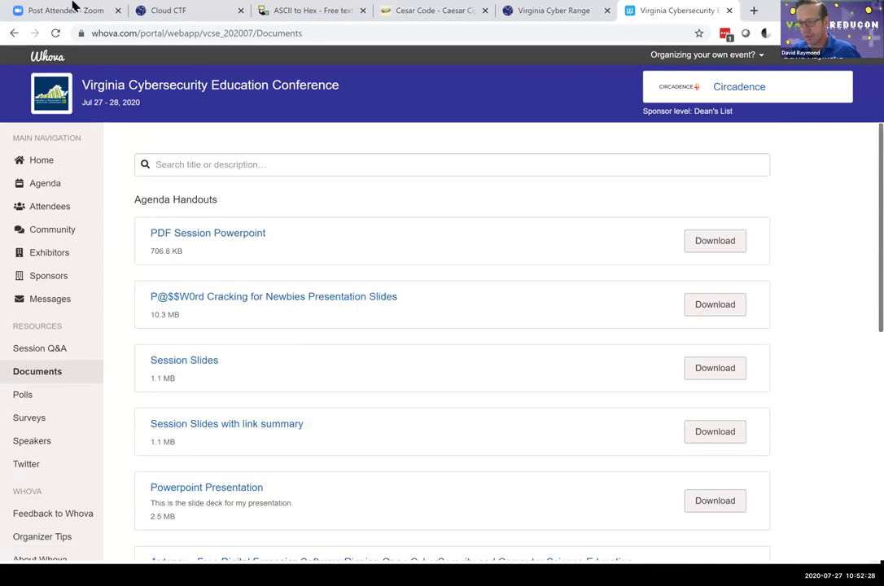
pyautogui.click(73, 6)
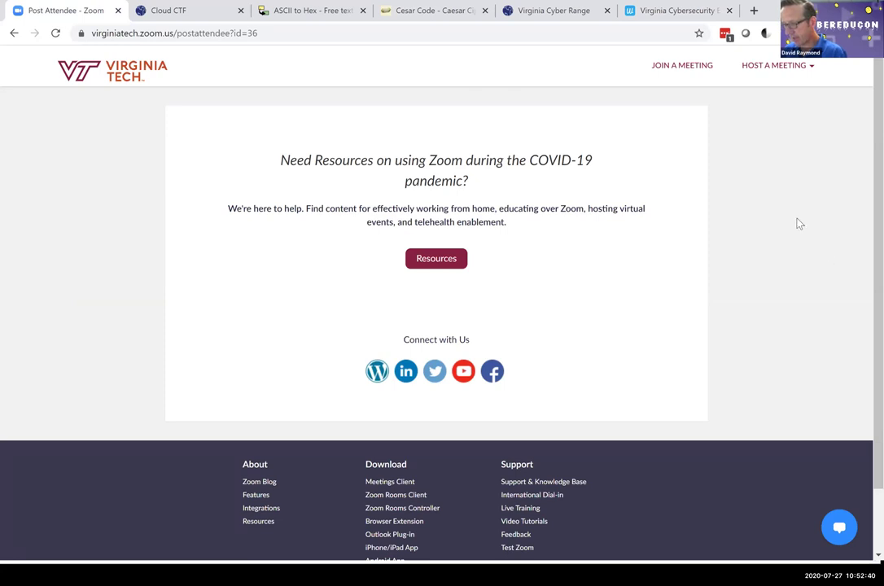
pyautogui.click(667, 12)
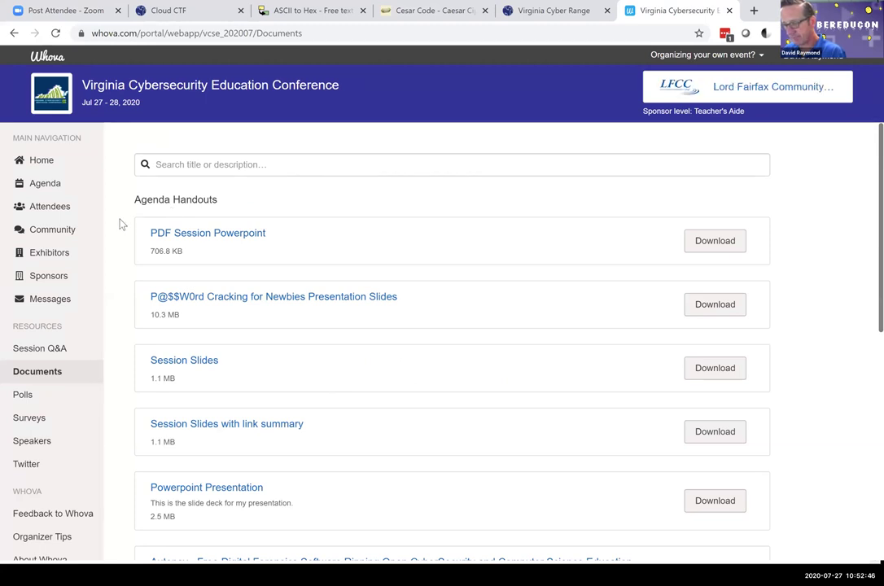
pyautogui.scroll(-2, 121, 224)
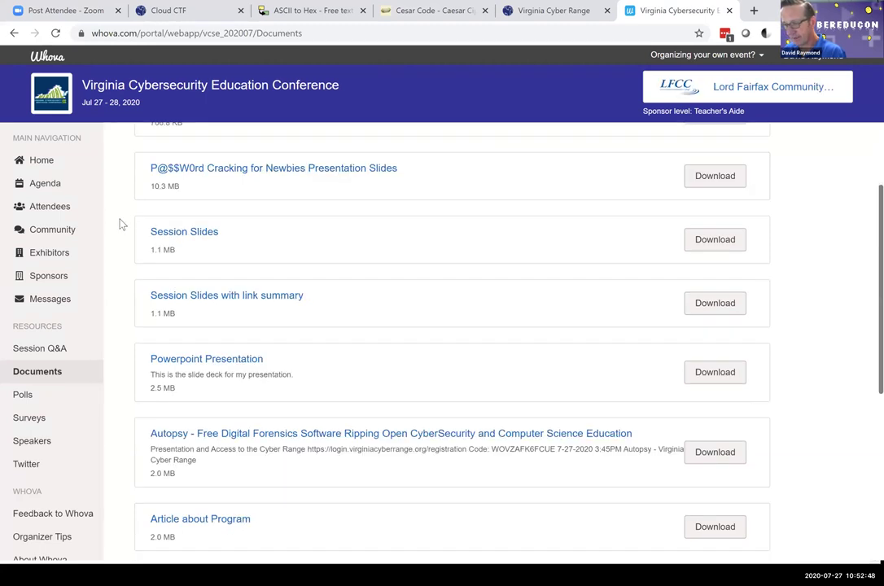
pyautogui.scroll(-1, 119, 224)
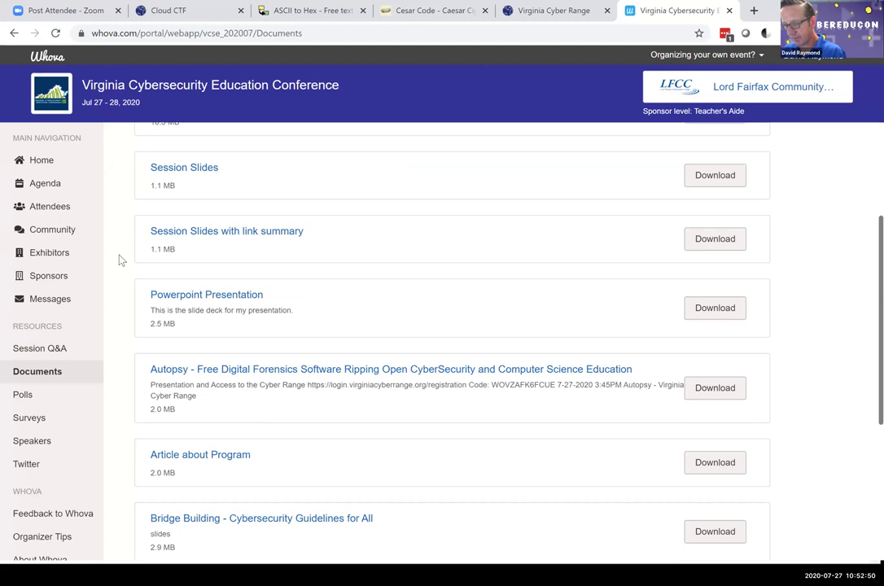
pyautogui.scroll(-1, 122, 258)
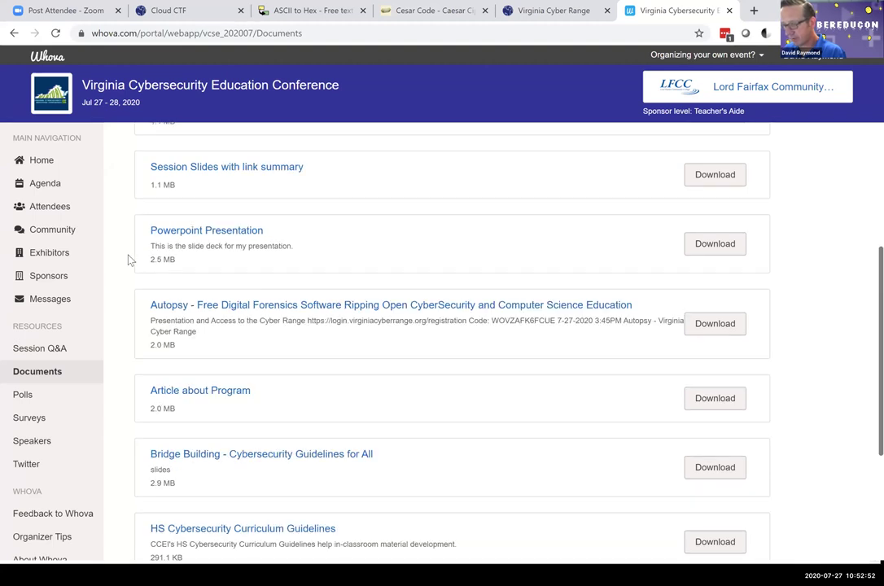
pyautogui.scroll(-1, 117, 323)
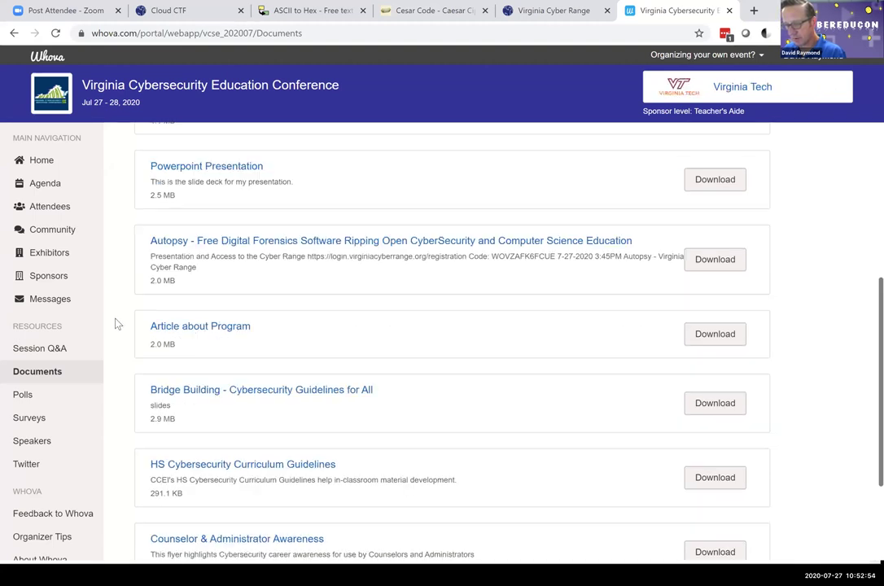
pyautogui.scroll(-2, 116, 324)
pyautogui.scroll(7, 115, 324)
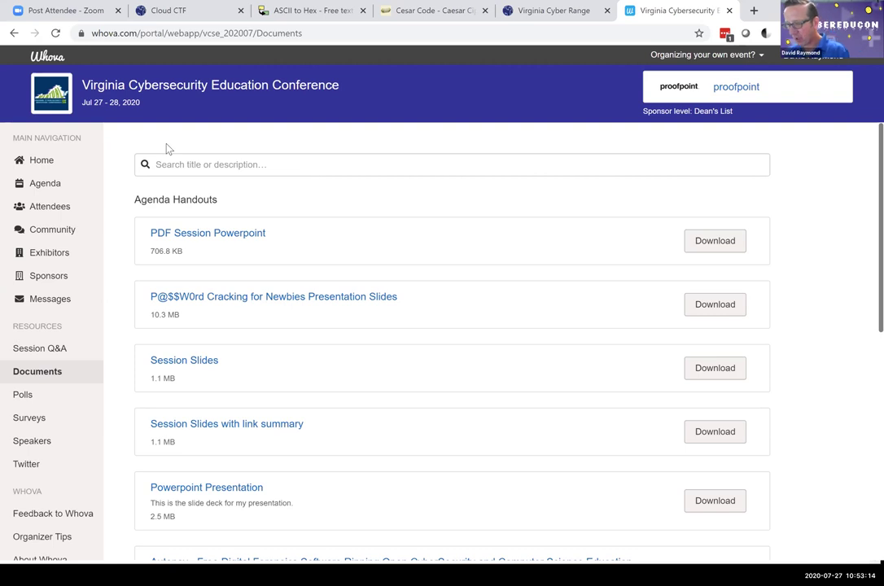
# - Start the Kali Linux (2020) - CTF Workshop 2 virtual machine from the Virginia Cyber Range and show its console
pyautogui.click(544, 11)
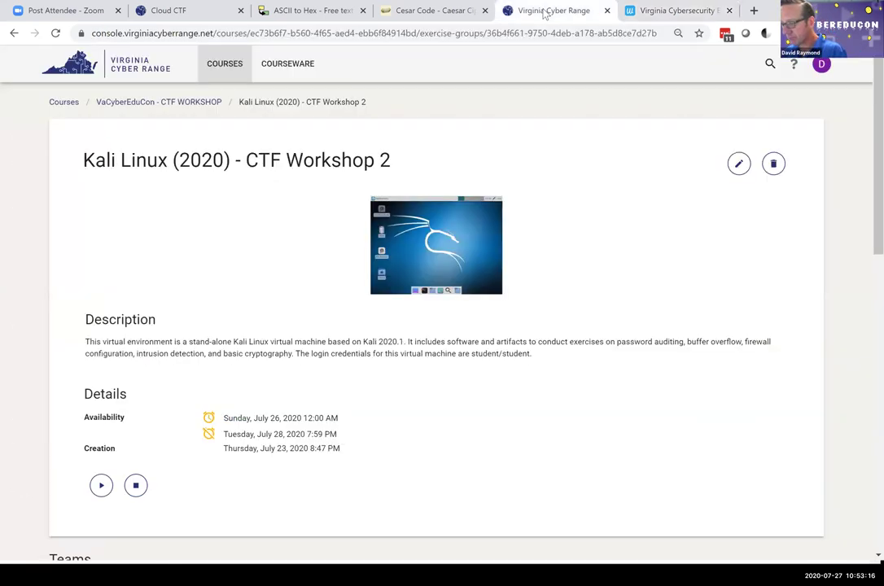
pyautogui.click(101, 485)
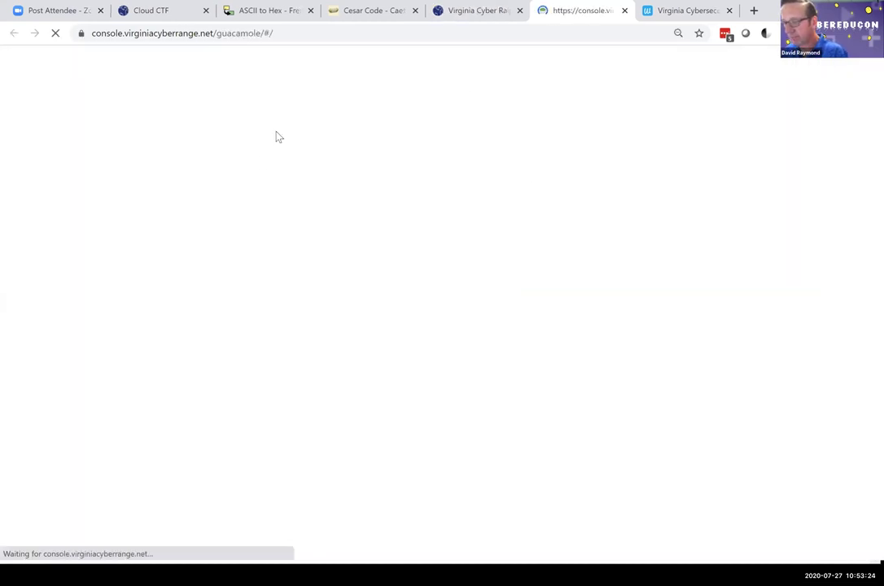
pyautogui.click(159, 13)
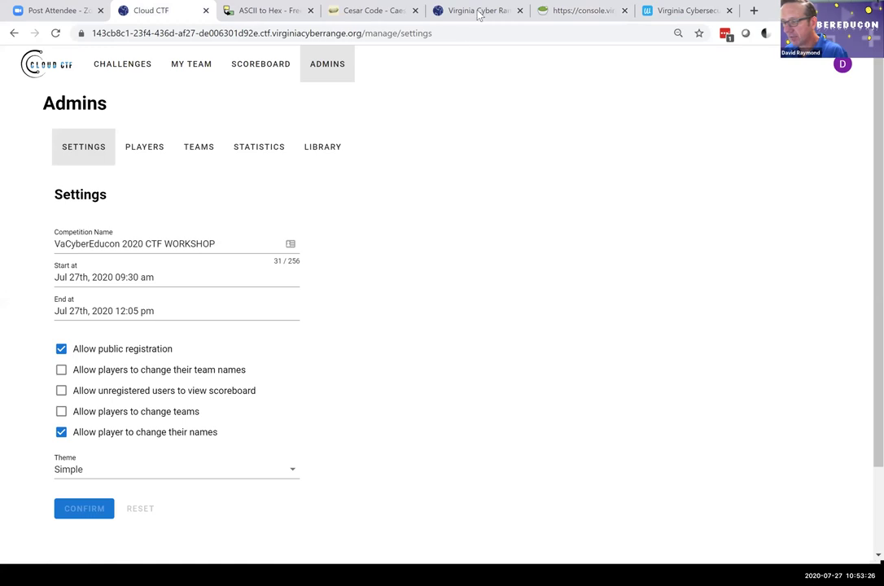
pyautogui.click(478, 12)
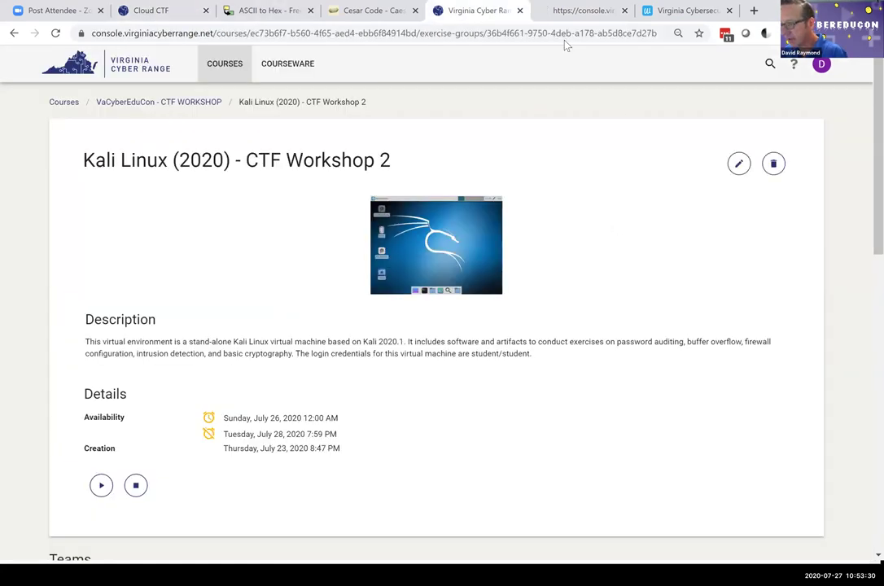
pyautogui.click(575, 10)
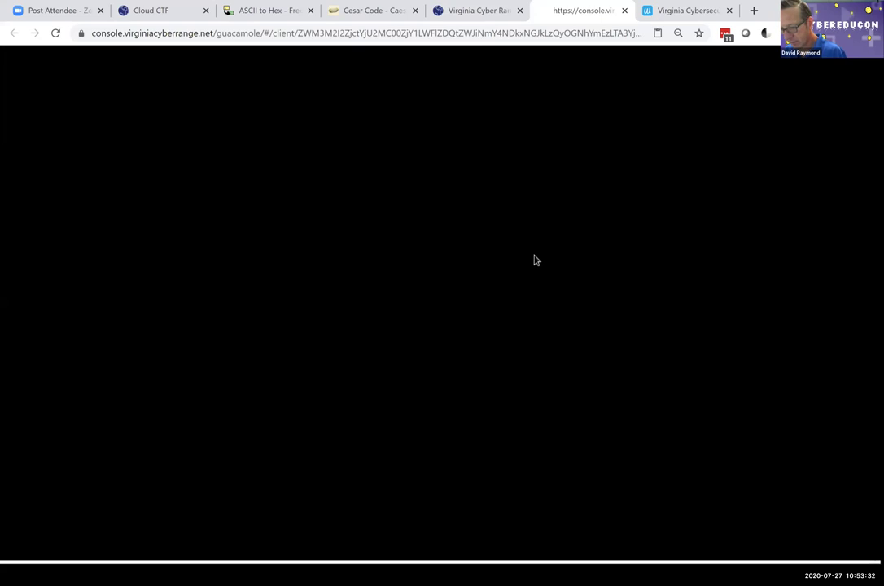
# - Switch to the Cloud CTF window in Firefox and open the Web challenge "Agent Triple Zero"
pyautogui.hotkey('alt', 'Tab')
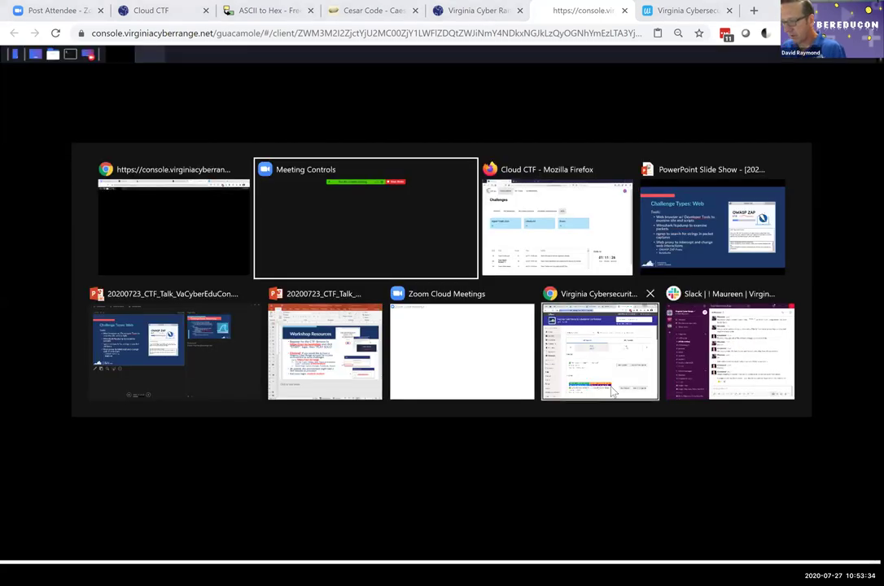
pyautogui.hotkey('alt', 'Tab')
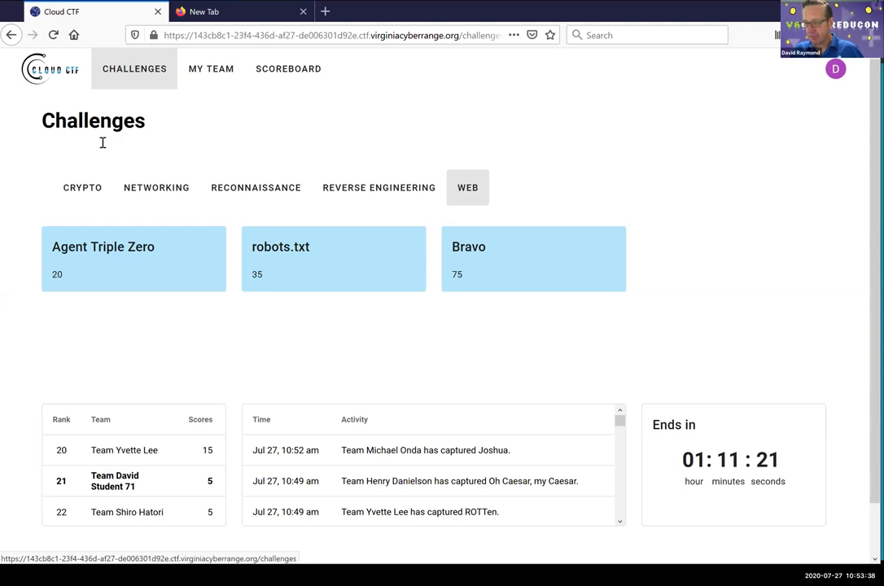
pyautogui.click(465, 183)
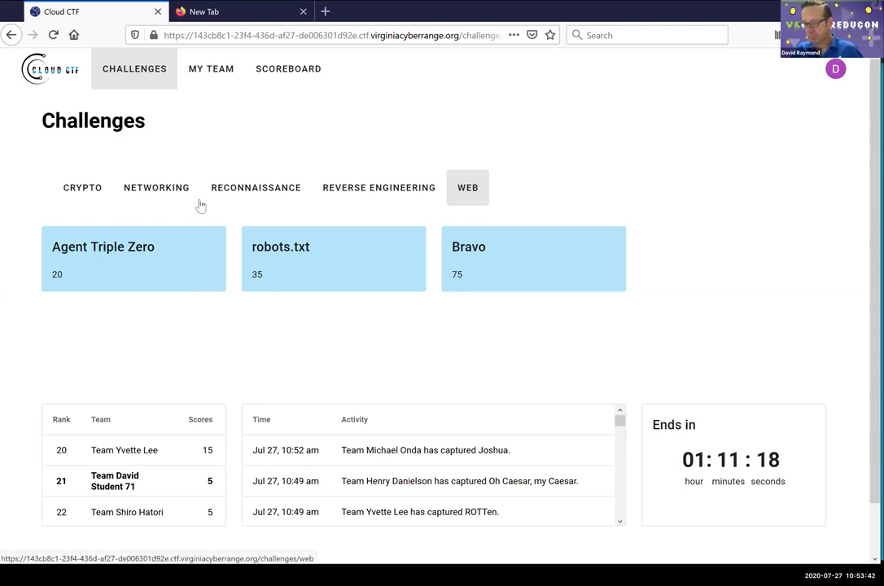
pyautogui.click(187, 254)
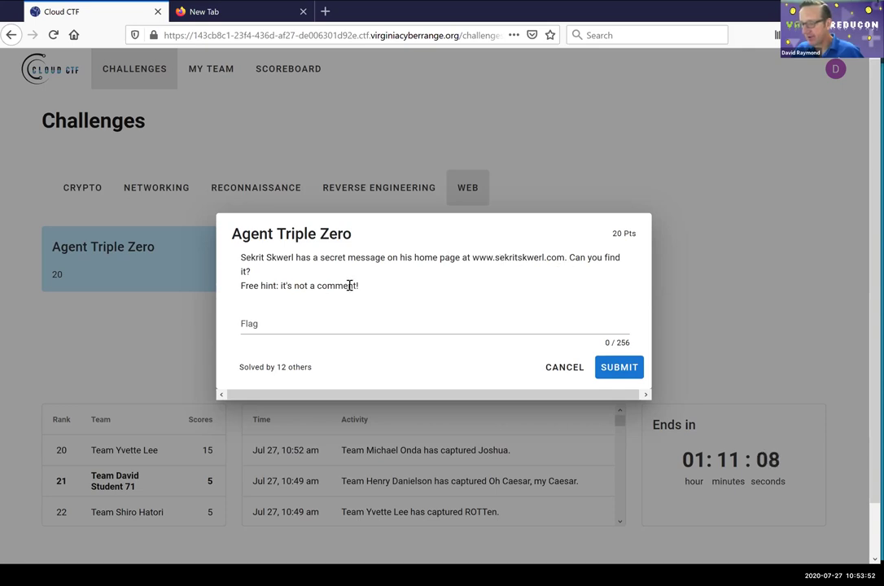
pyautogui.click(326, 13)
pyautogui.write('www.se')
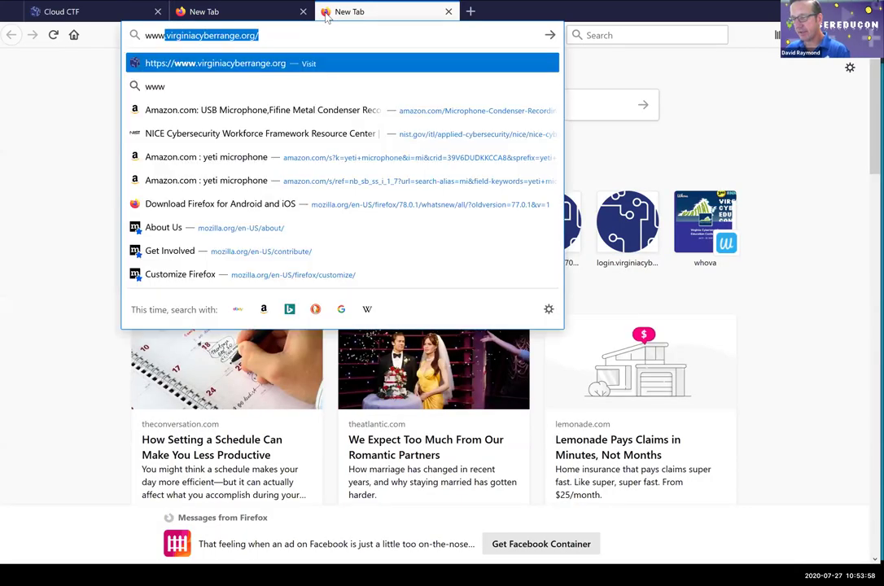
pyautogui.write('kritsw')
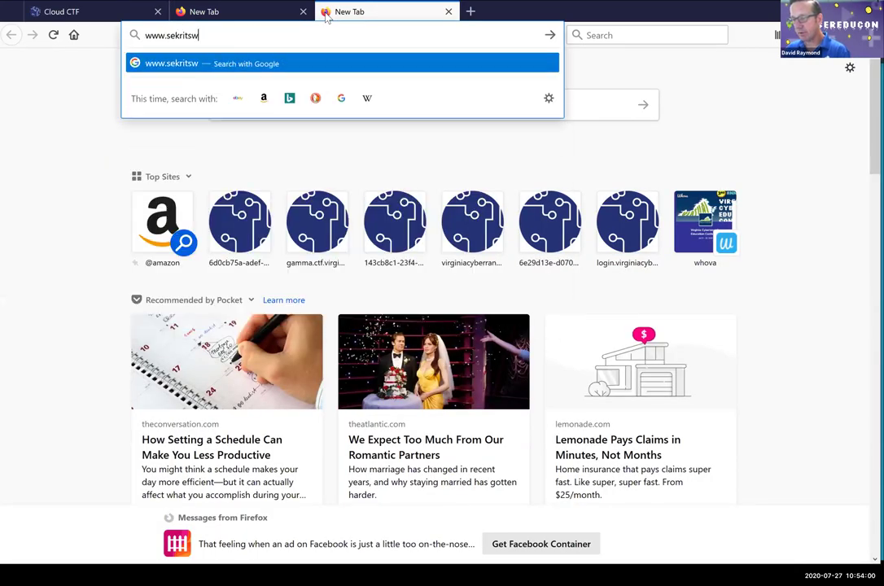
pyautogui.write('erl.com')
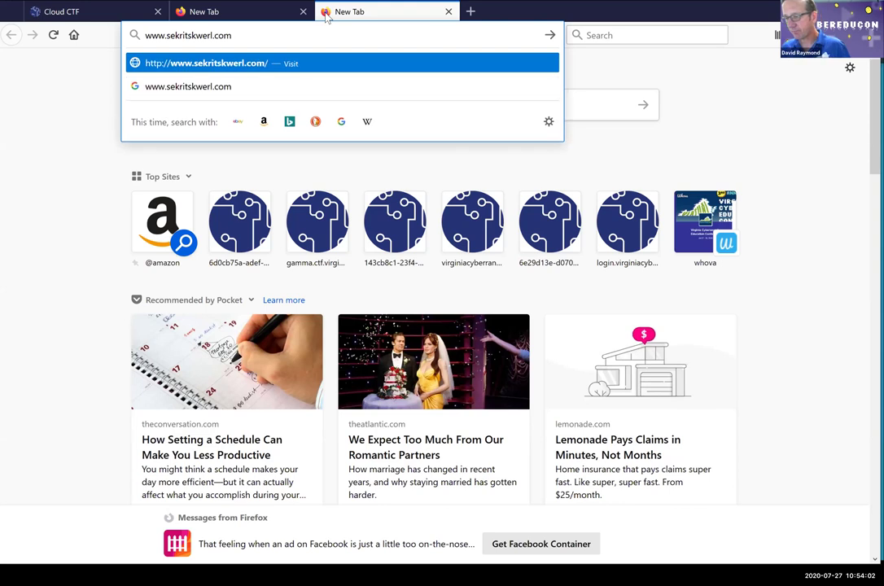
pyautogui.press('Return')
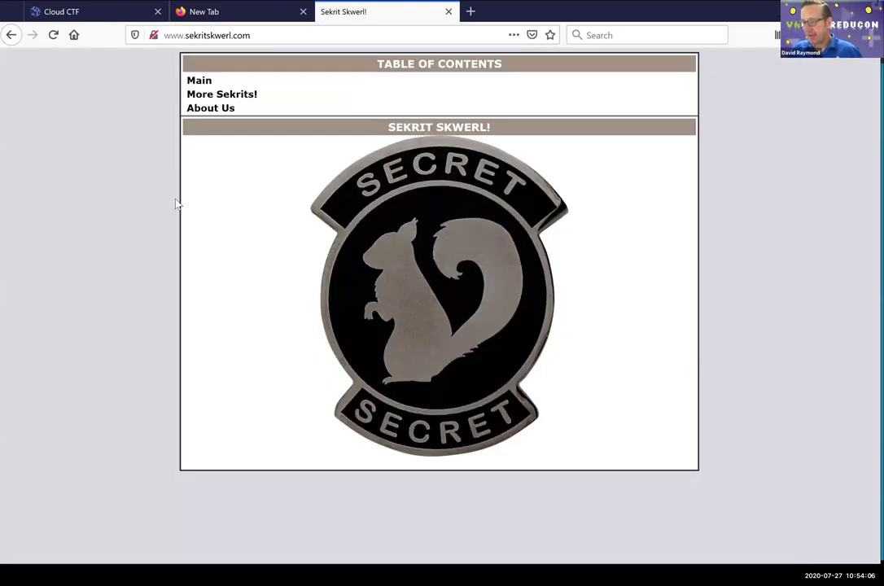
# - Recheck the Agent Triple Zero description, close the unused empty tab, and return to the Sekrit Skwerl page
pyautogui.click(119, 18)
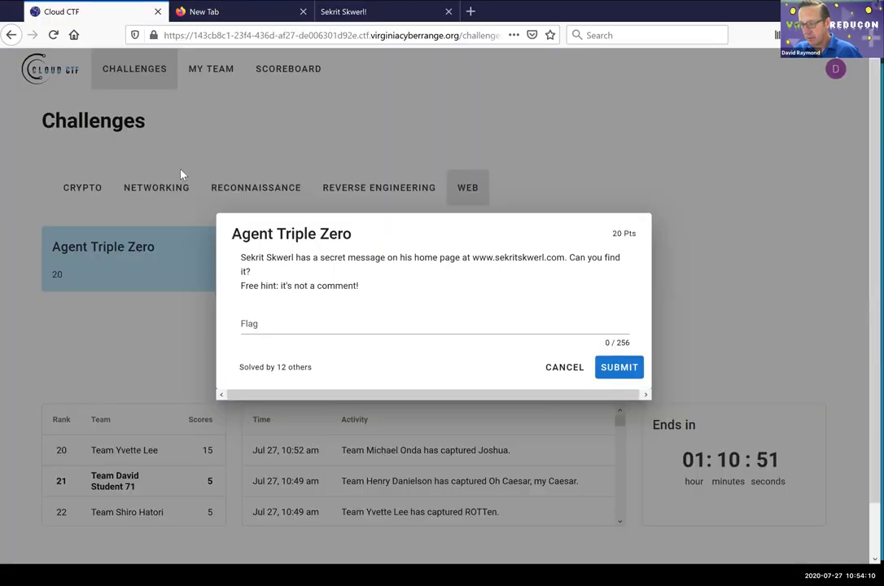
pyautogui.hotkey('ctrl', 'Tab')
pyautogui.hotkey('ctrl', 'shift', 'Tab')
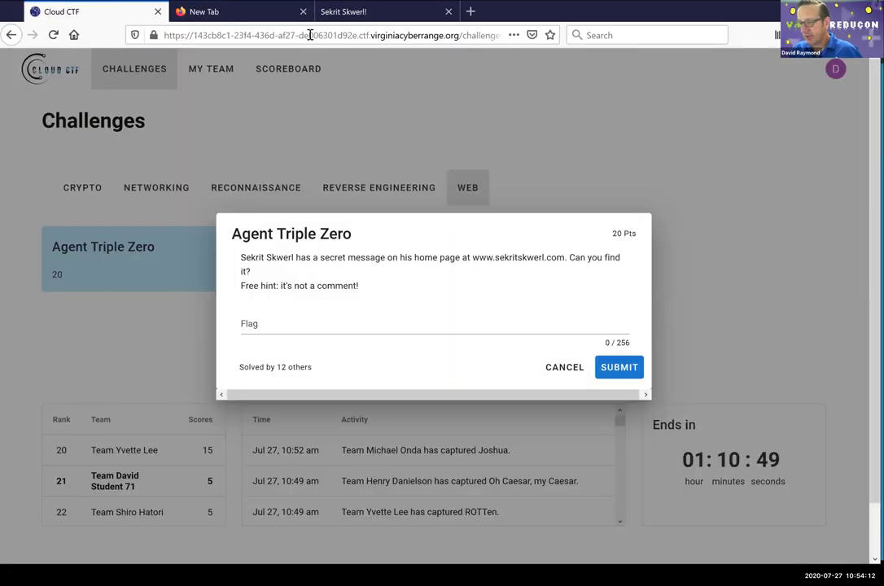
pyautogui.middleClick(224, 18)
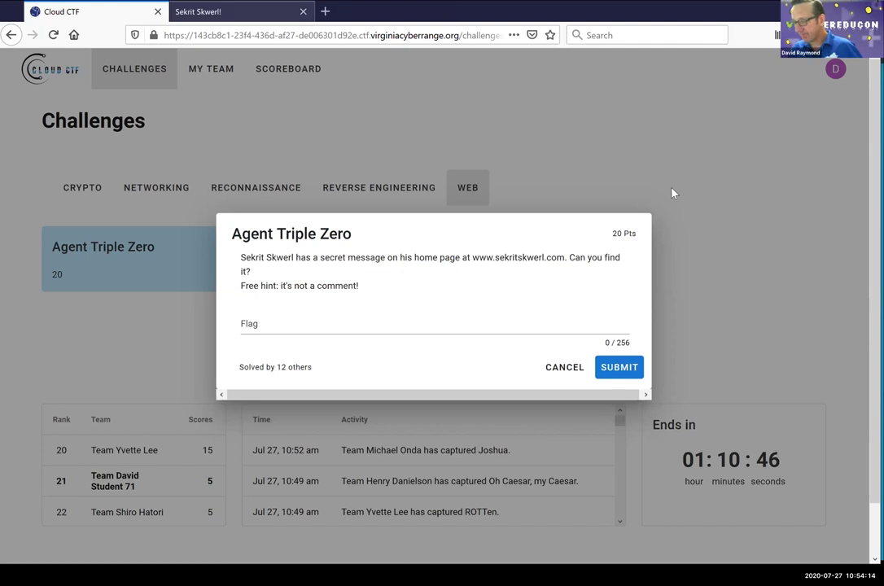
pyautogui.hotkey('ctrl', 'Tab')
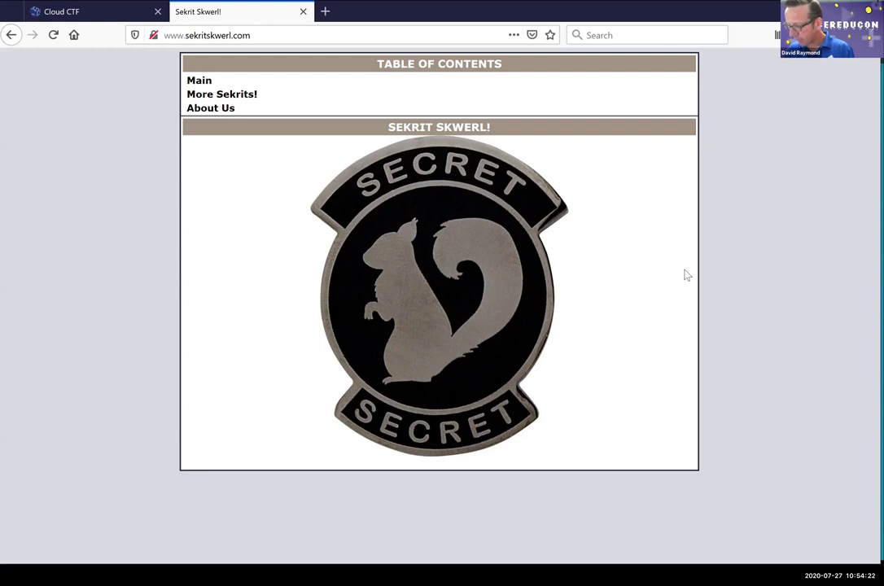
# - Open the developer tools' Inspector on the Sekrit Skwerl page and dock it to the right
pyautogui.hotkey('ctrl', 'shift', 'i')
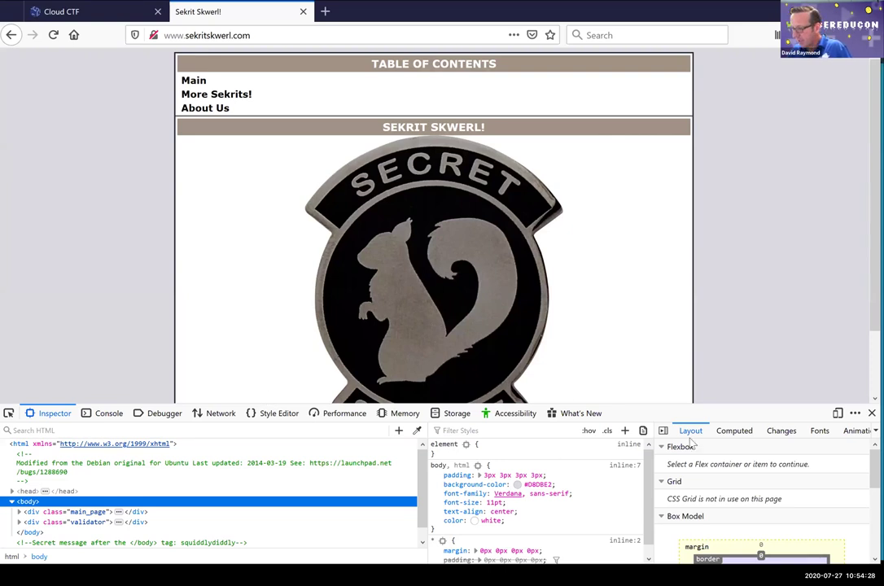
pyautogui.click(854, 413)
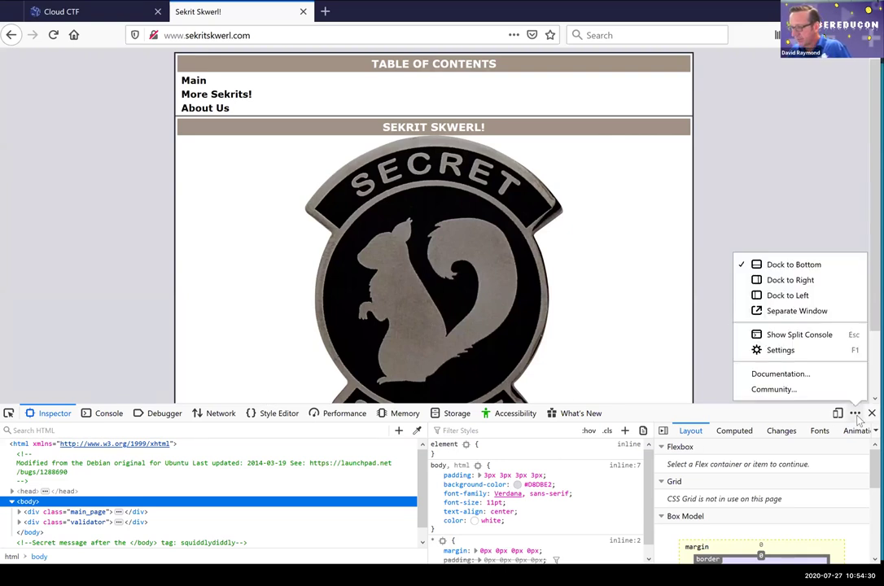
pyautogui.click(825, 280)
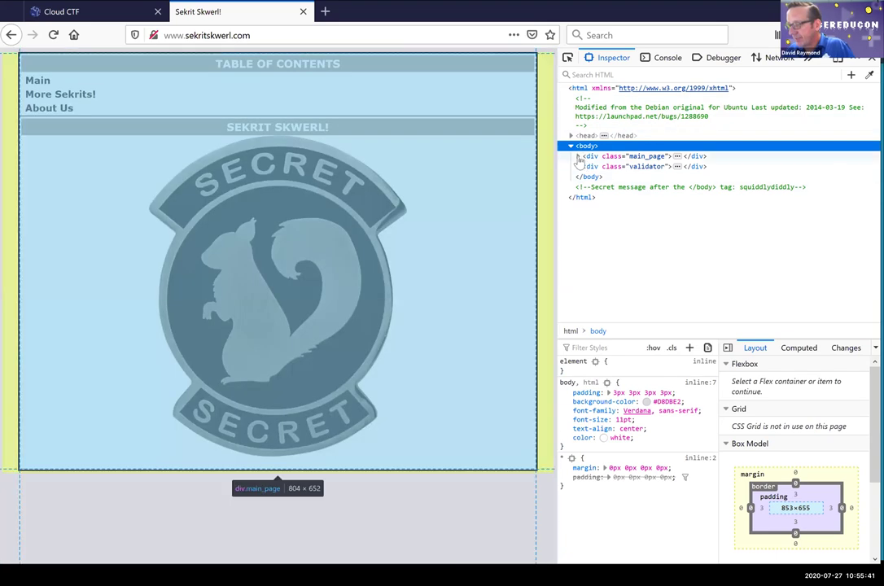
# - Expand the head, style, main_page, content_section and table_of_contents elements in the page's HTML and examine them for the secret message
pyautogui.click(579, 157)
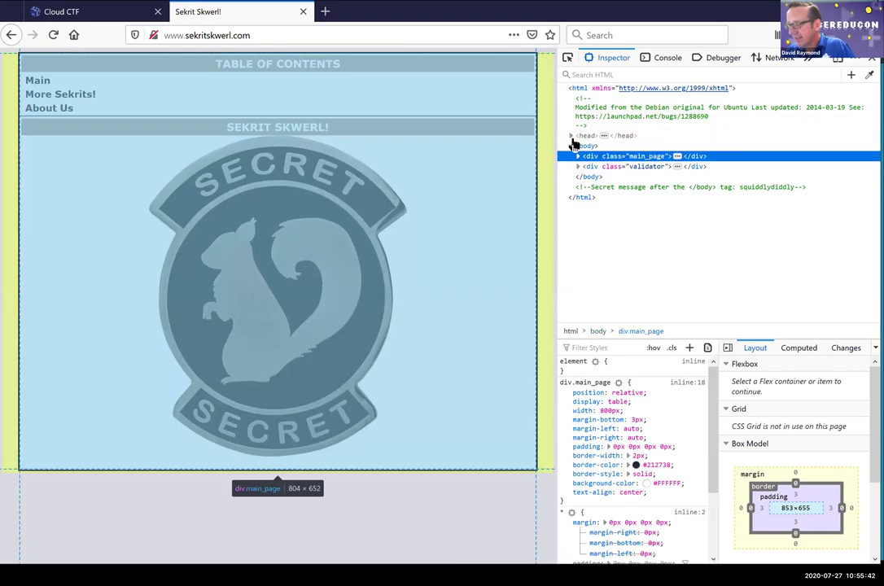
pyautogui.click(572, 135)
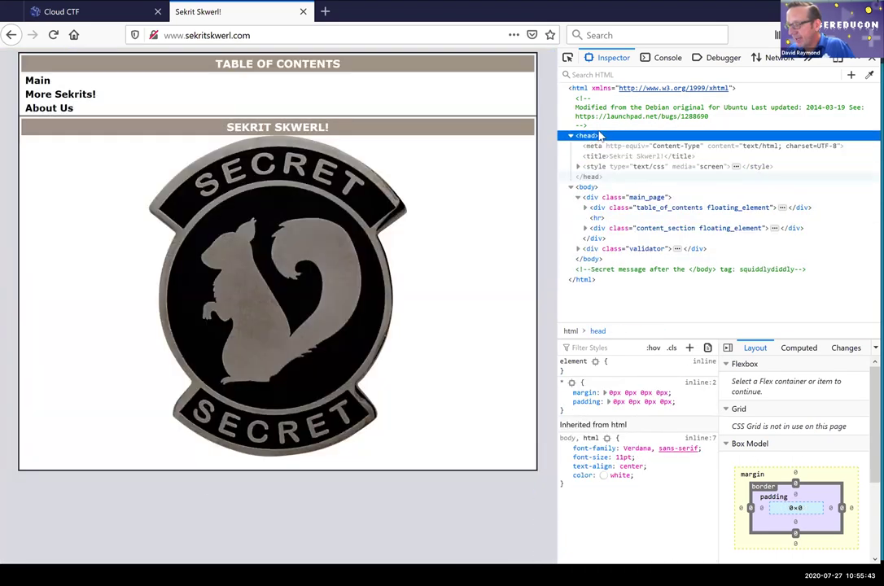
pyautogui.click(600, 167)
pyautogui.scroll(-10, 594, 195)
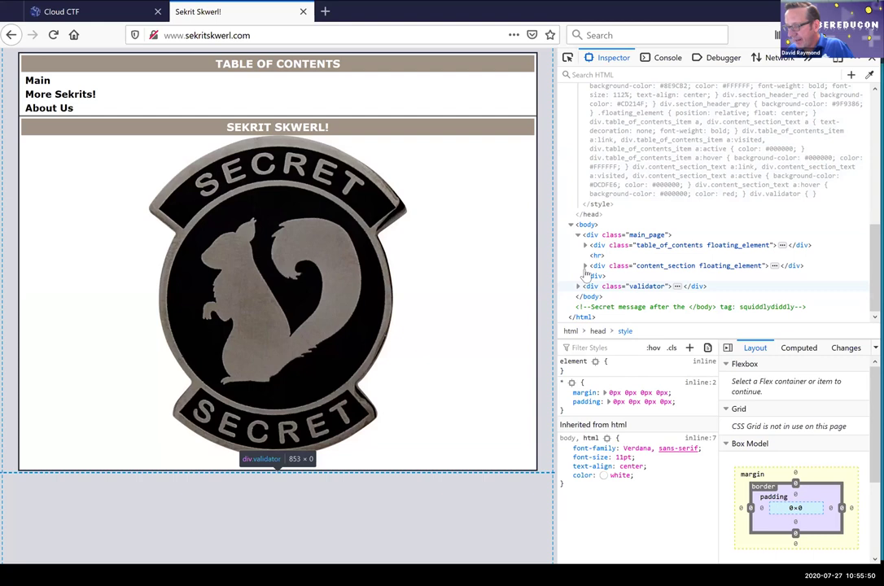
pyautogui.click(585, 267)
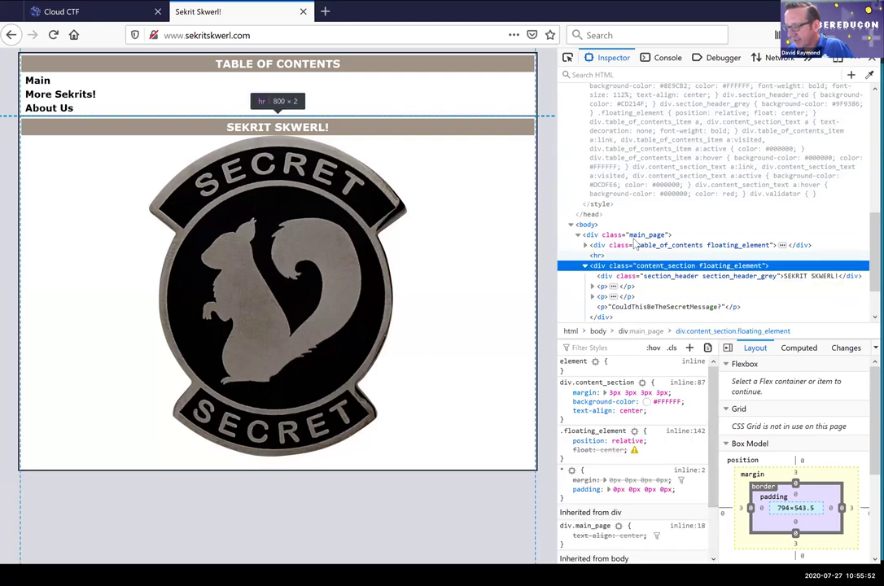
pyautogui.click(634, 244)
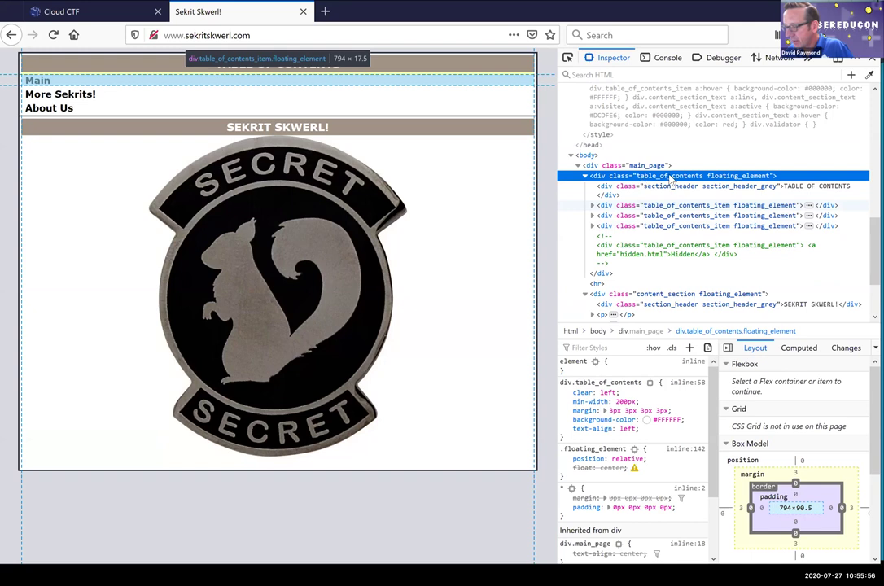
pyautogui.scroll(-2, 670, 179)
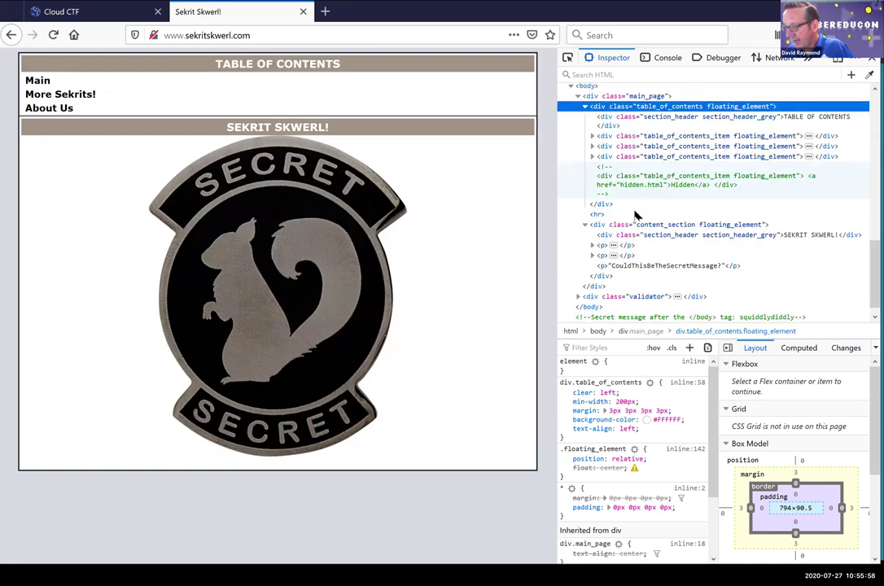
pyautogui.scroll(-1, 636, 223)
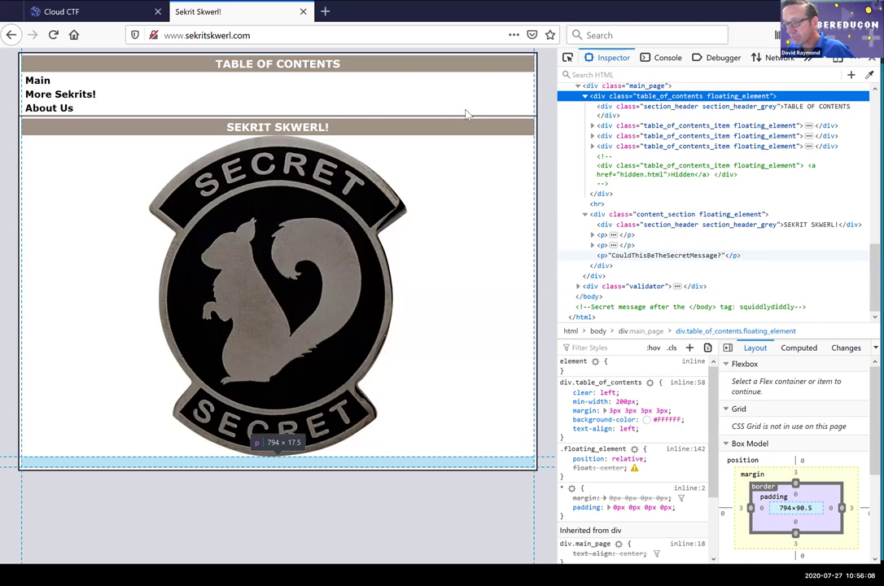
# - Recheck the Agent Triple Zero hint, select the Sekrit Skwerl page's content to reveal hidden text below the image, and close the developer tools
pyautogui.click(110, 13)
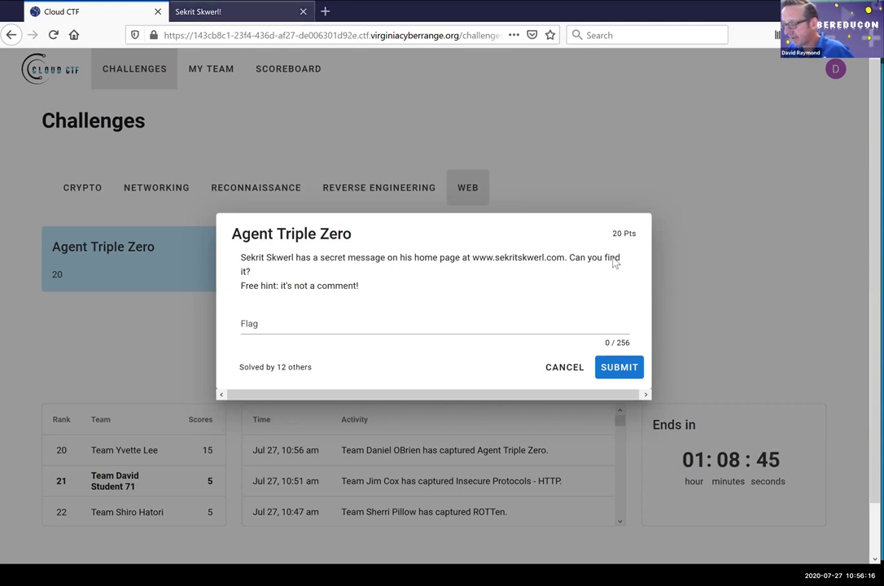
pyautogui.hotkey('ctrl', 'Tab')
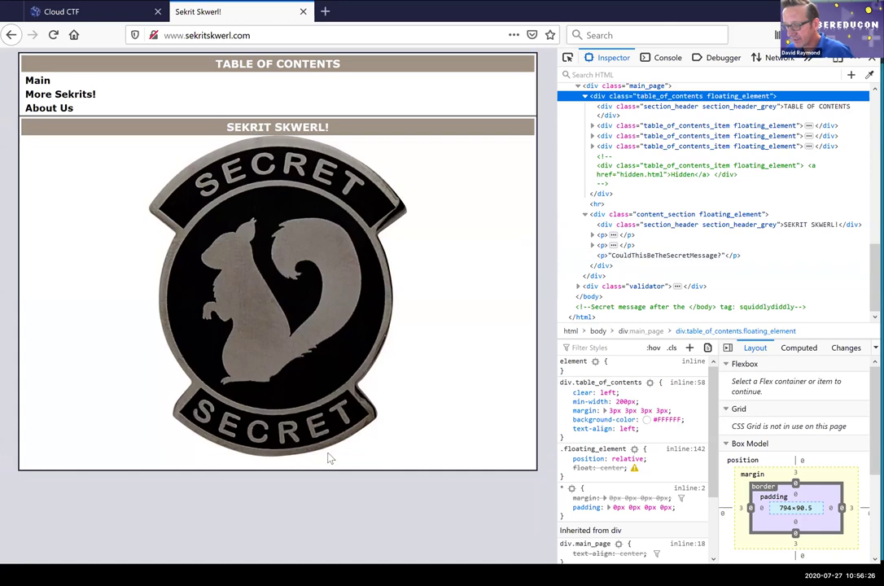
pyautogui.moveTo(6, 367); pyautogui.dragTo(468, 523)
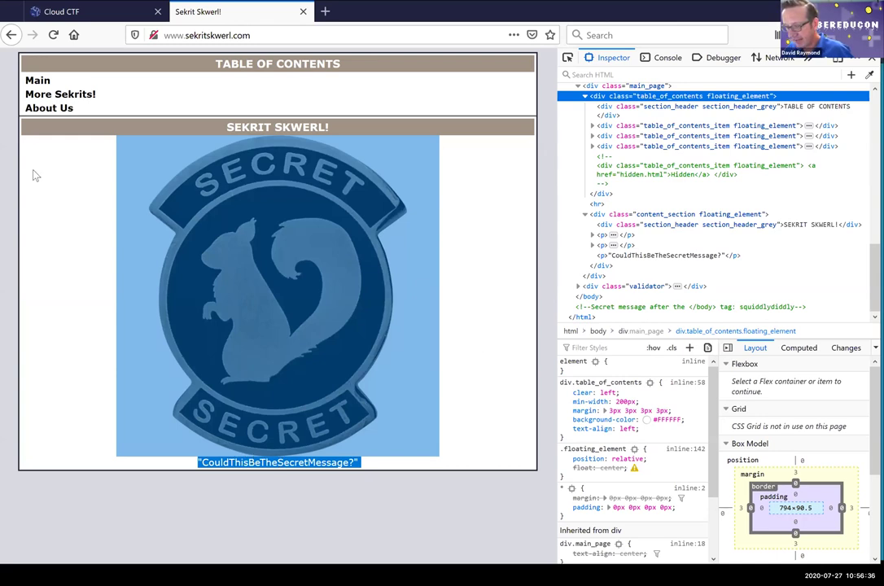
pyautogui.press('F12')
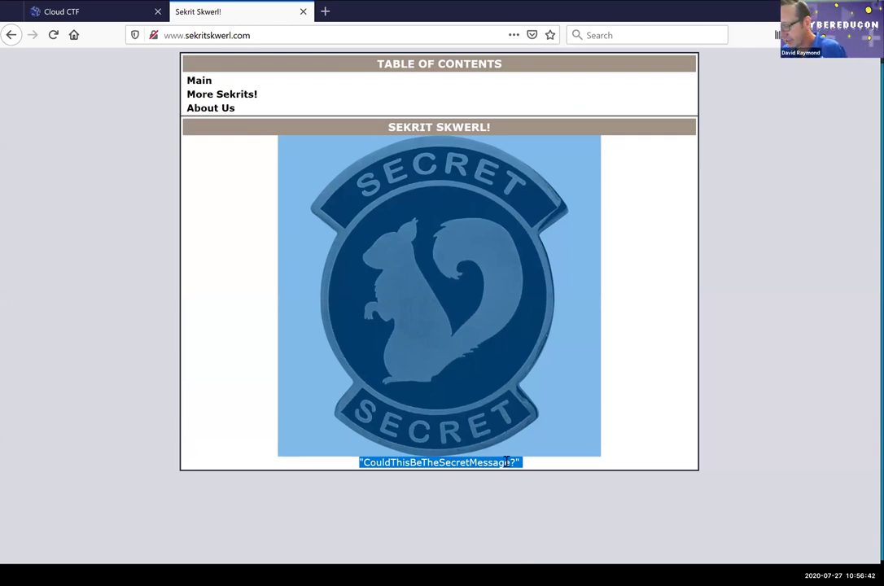
pyautogui.click(469, 464)
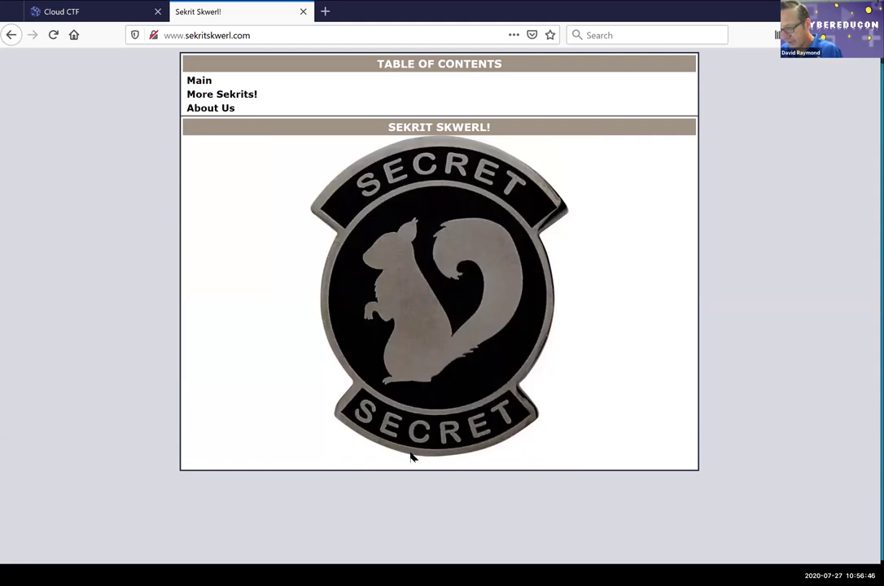
# - Dismiss the Agent Triple Zero challenge on Cloud CTF and open the 35-point robots.txt challenge
pyautogui.click(90, 12)
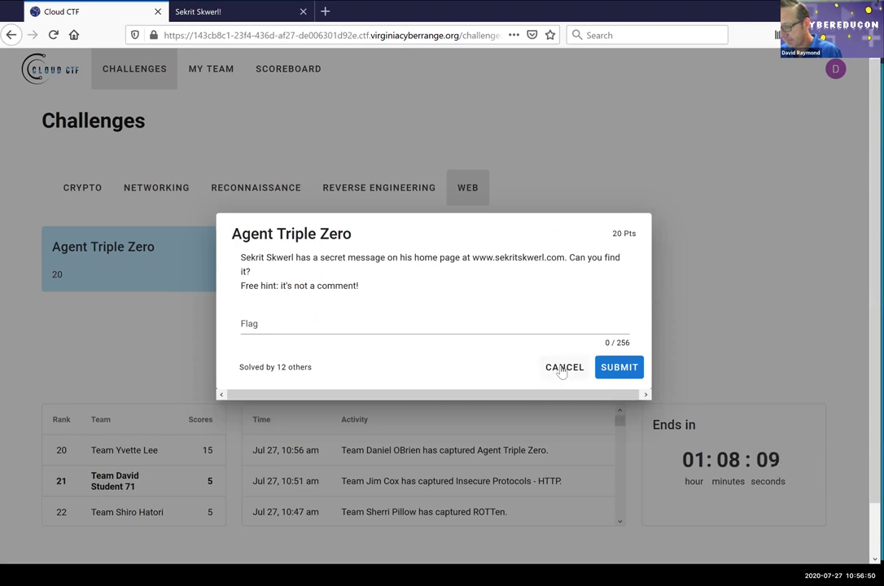
pyautogui.press('Escape')
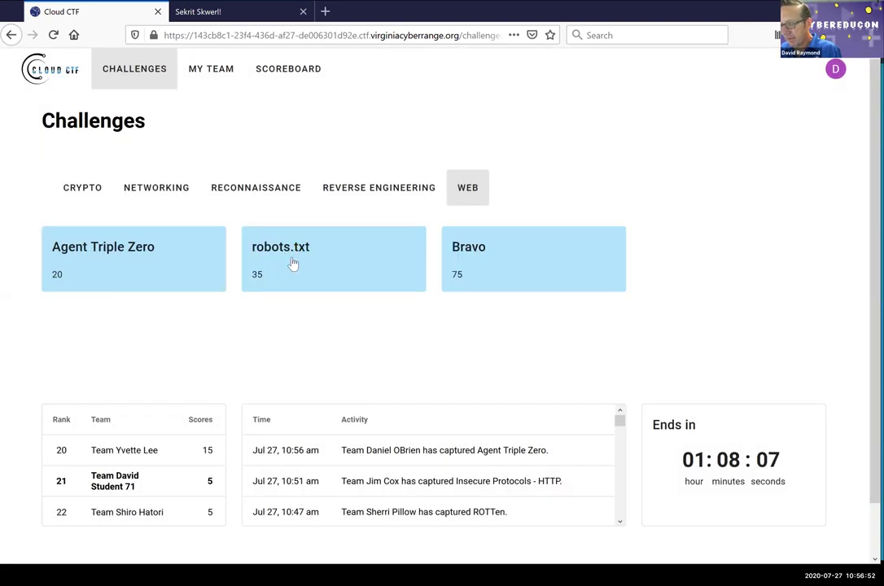
pyautogui.click(315, 254)
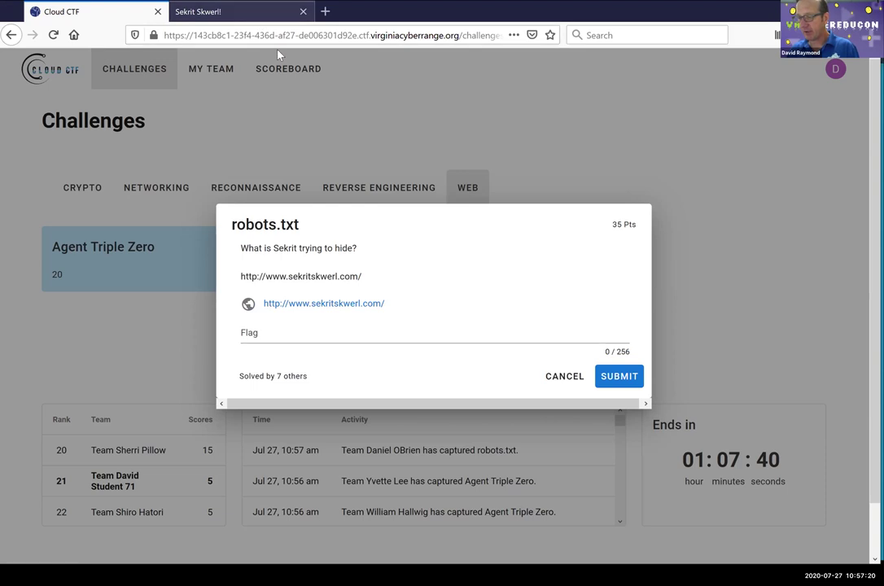
pyautogui.click(252, 15)
pyautogui.hotkey('ctrl', 'l')
pyautogui.press('End')
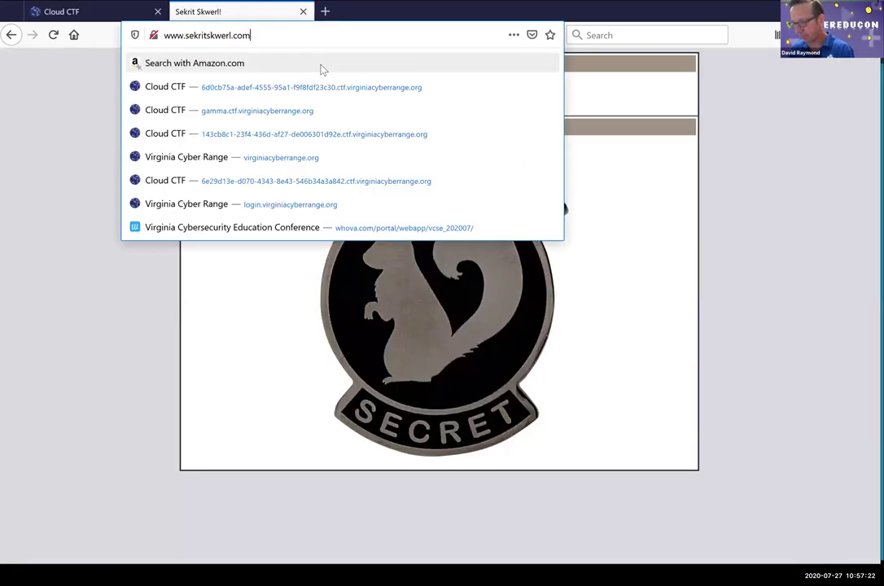
pyautogui.write('/ro')
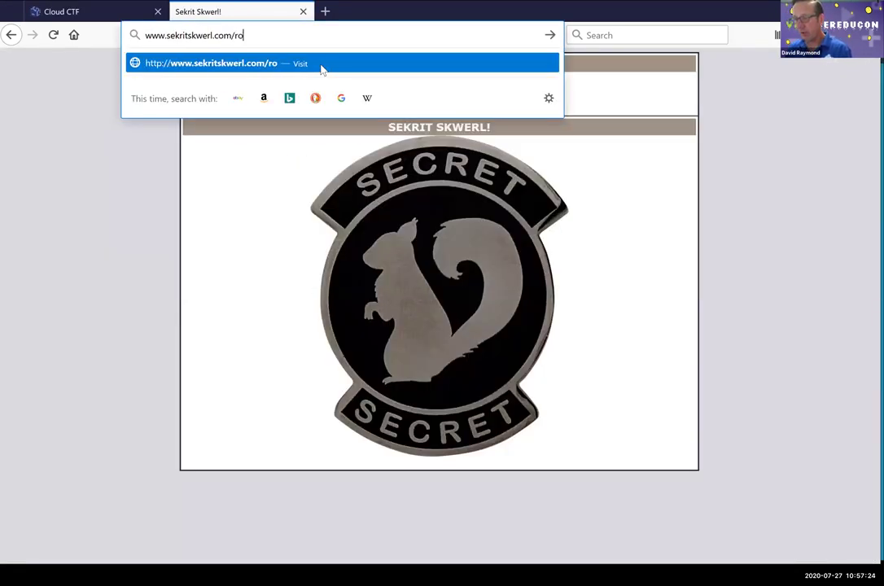
pyautogui.write('bots.txt')
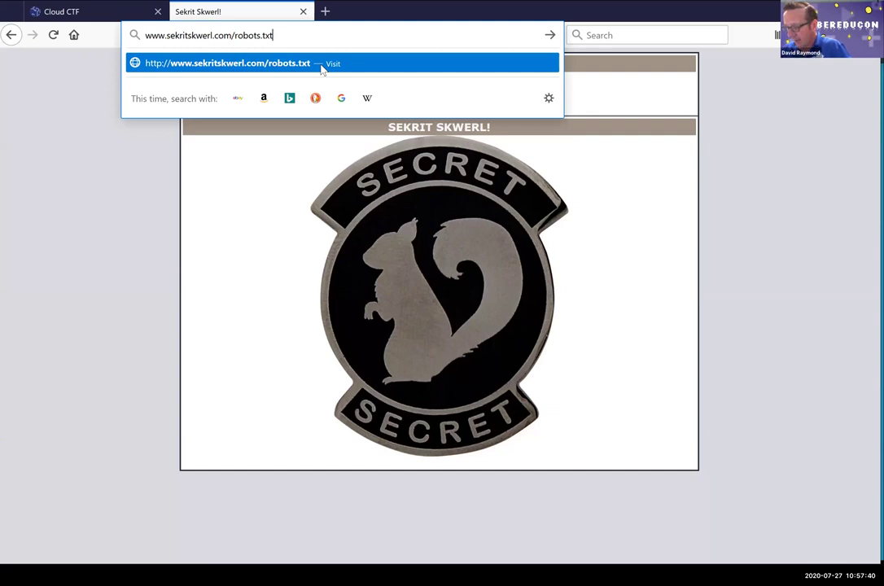
pyautogui.click(321, 69)
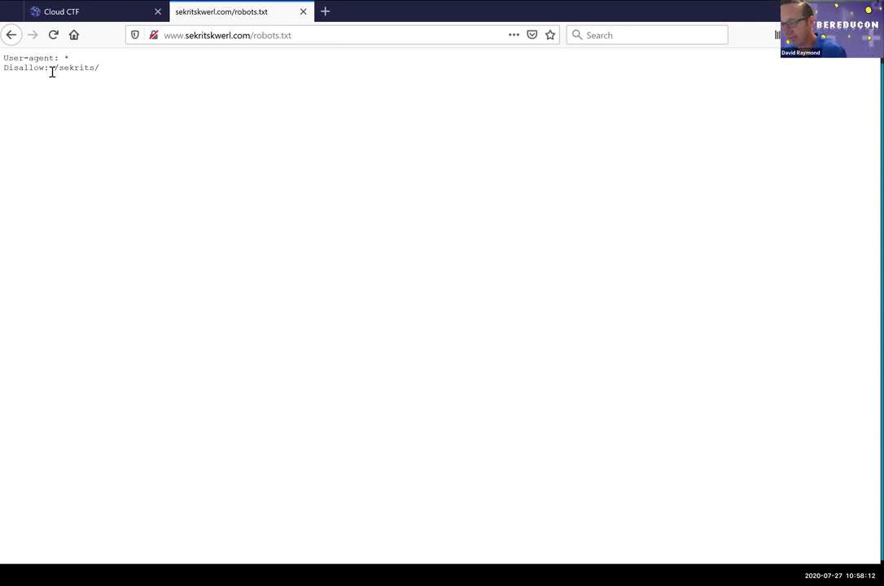
pyautogui.click(325, 35)
pyautogui.press('End')
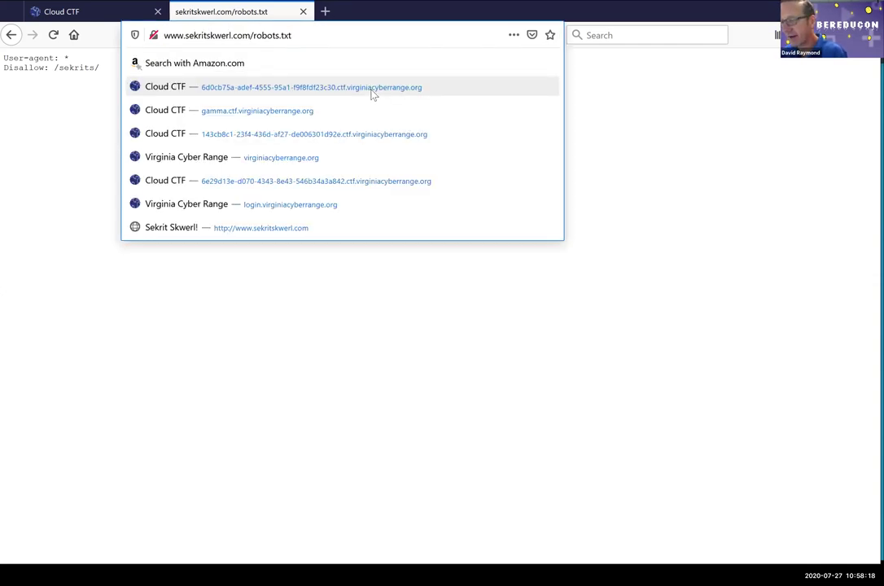
pyautogui.press('BackSpace')
pyautogui.press('BackSpace')
pyautogui.press('BackSpace')
pyautogui.press('BackSpace')
pyautogui.press('BackSpace')
pyautogui.press('BackSpace')
pyautogui.press('BackSpace')
pyautogui.press('BackSpace')
pyautogui.press('BackSpace')
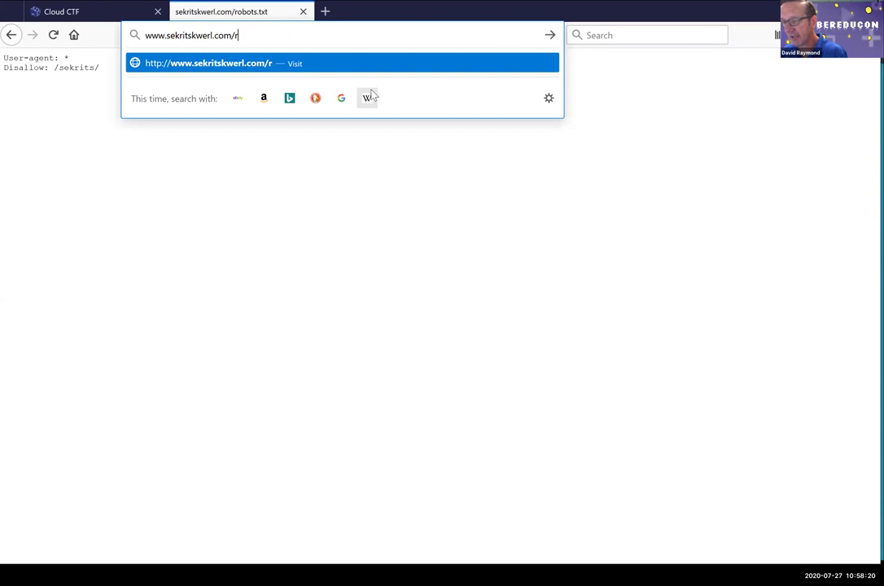
pyautogui.press('BackSpace')
pyautogui.write('s')
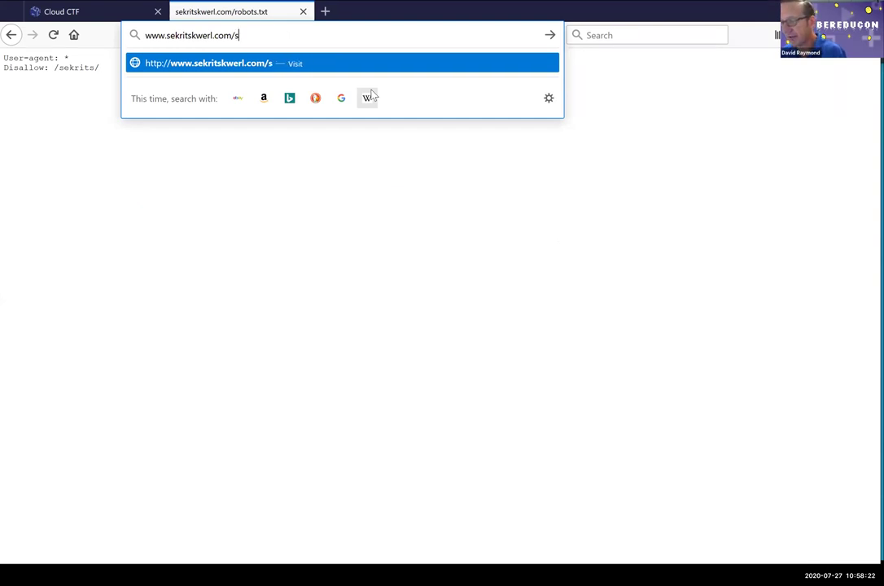
pyautogui.write('k')
pyautogui.press('BackSpace')
pyautogui.write('ekrits/')
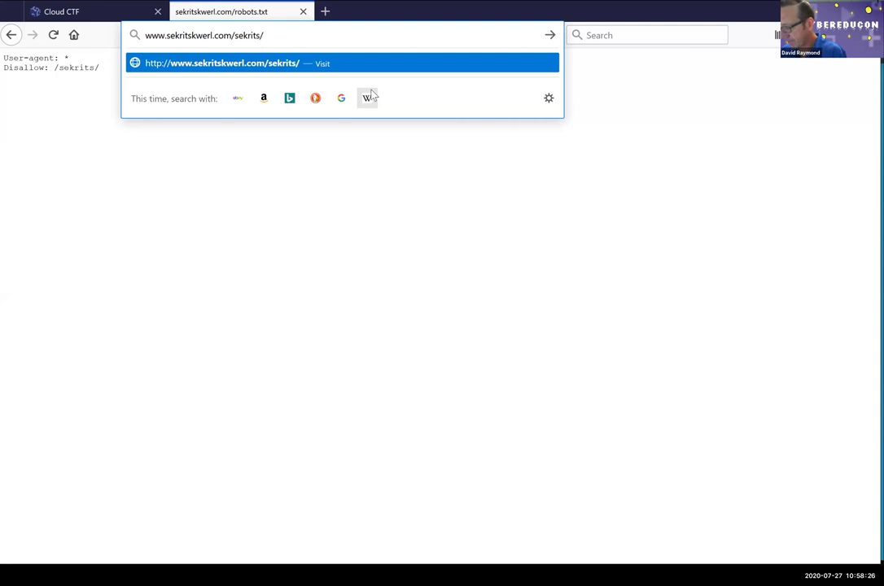
pyautogui.press('Return')
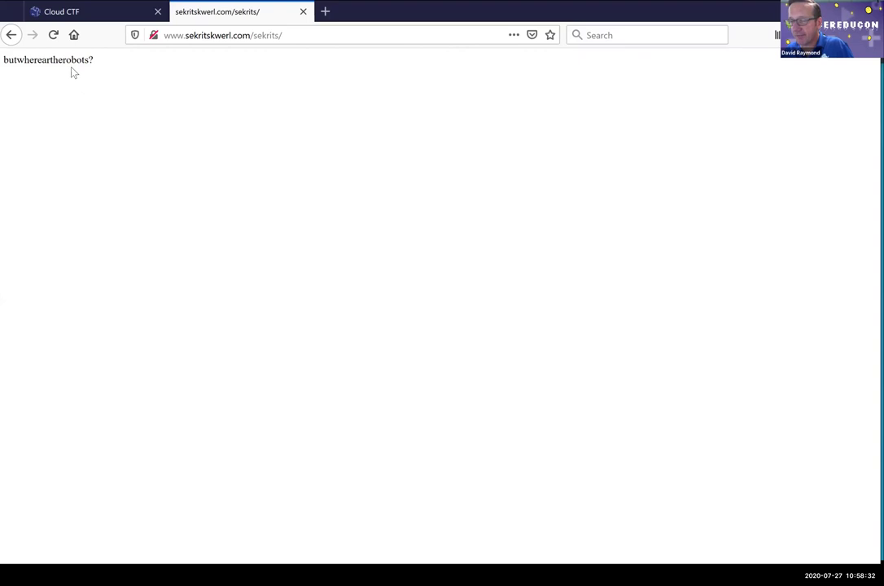
# - Copy the complete text "butwhereartherobots?", including the question mark, from the sekrits page
pyautogui.tripleClick(42, 62)
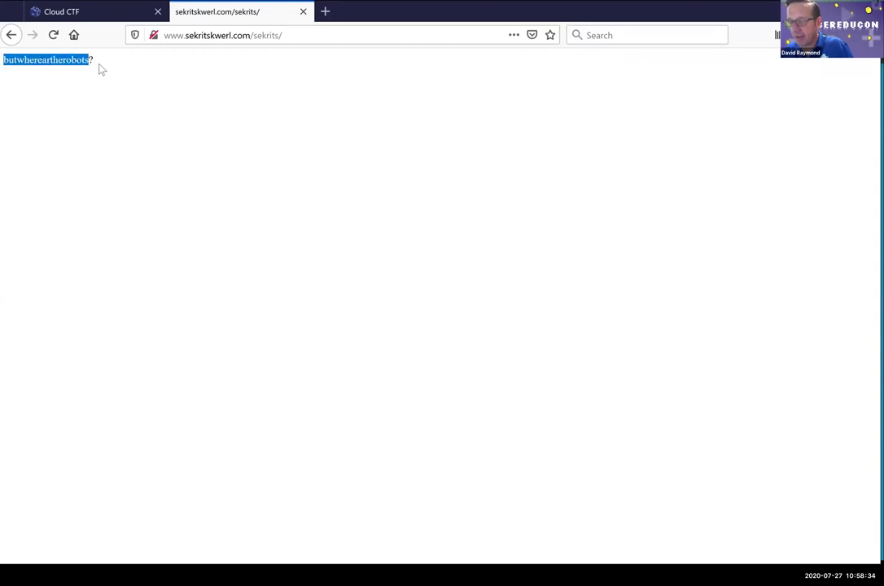
pyautogui.click(83, 60)
pyautogui.moveTo(95, 60); pyautogui.dragTo(30, 60)
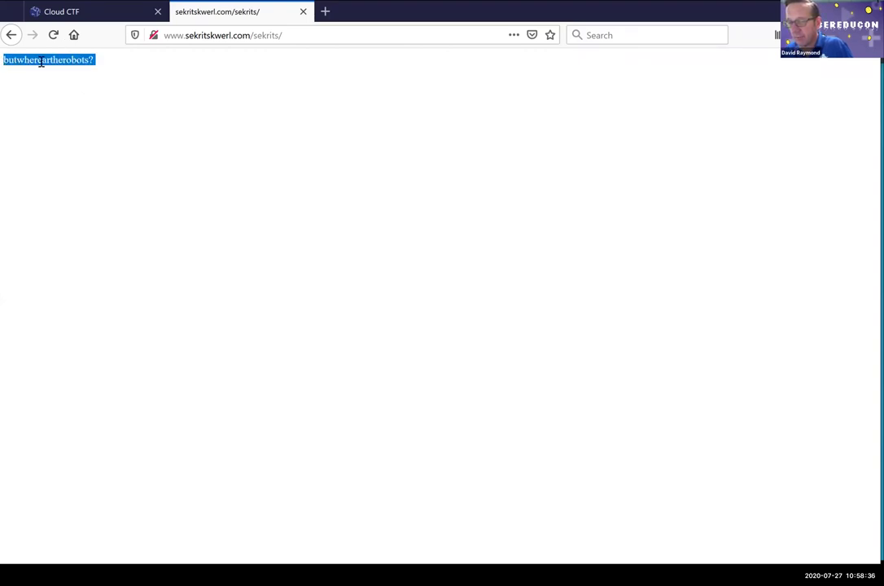
pyautogui.rightClick(56, 63)
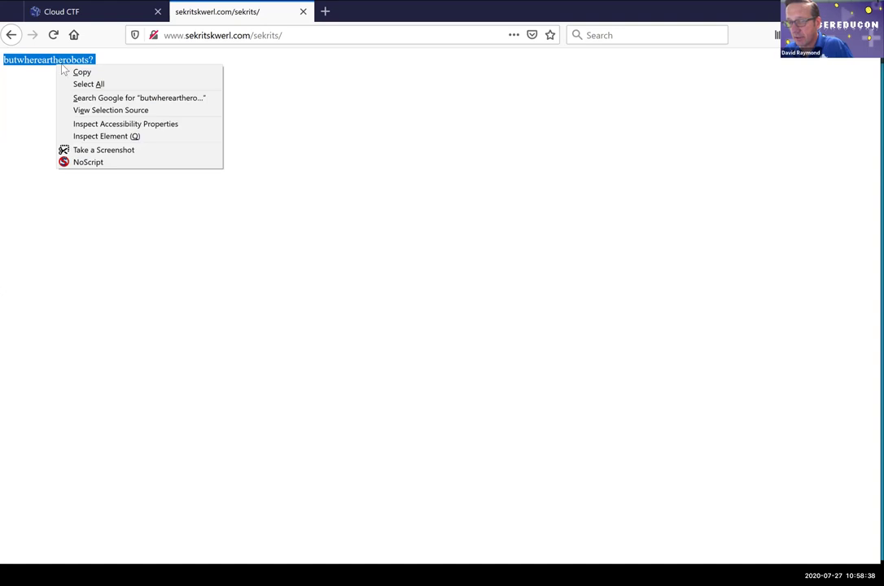
pyautogui.click(72, 72)
# - Paste the copied text as the flag of the robots.txt challenge, submit it and dismiss the response
pyautogui.hotkey('ctrl', 'Tab')
pyautogui.click(294, 331)
pyautogui.rightClick(294, 333)
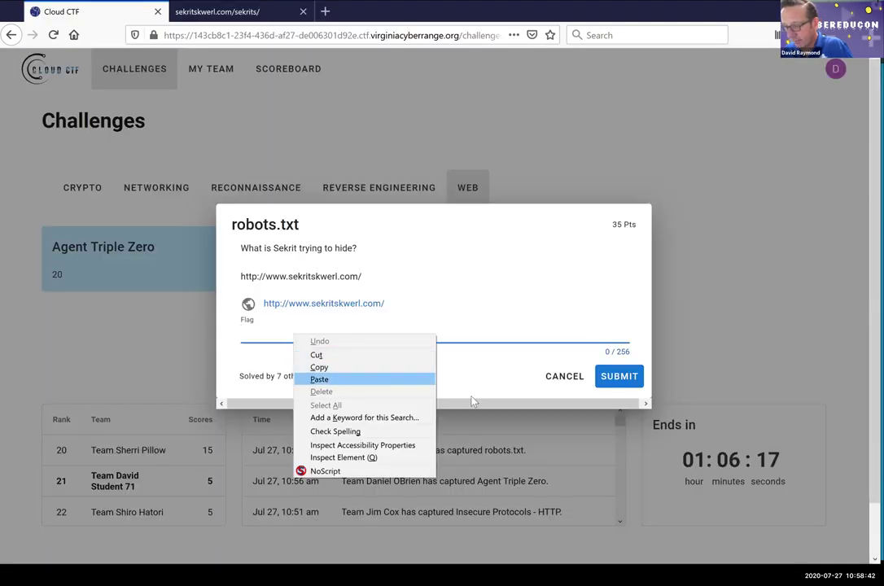
pyautogui.click(319, 379)
pyautogui.click(621, 375)
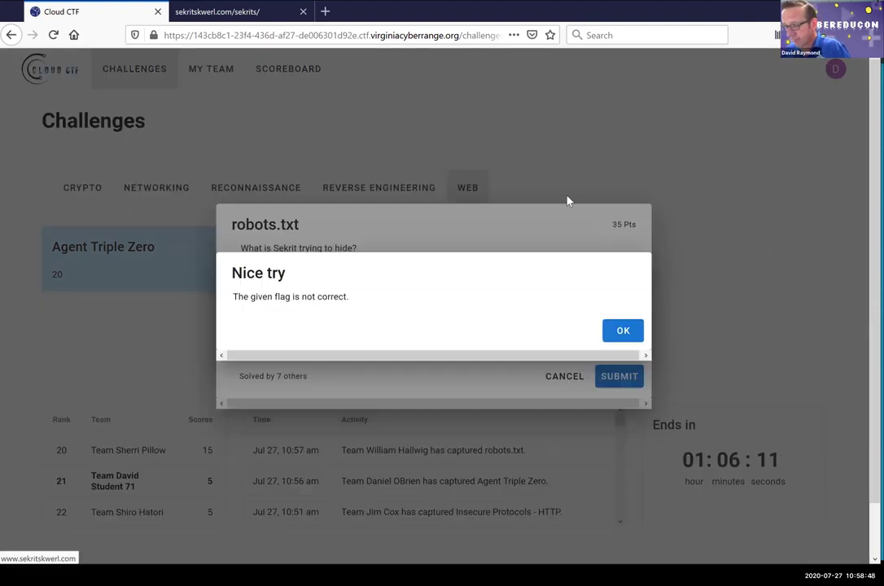
pyautogui.click(623, 333)
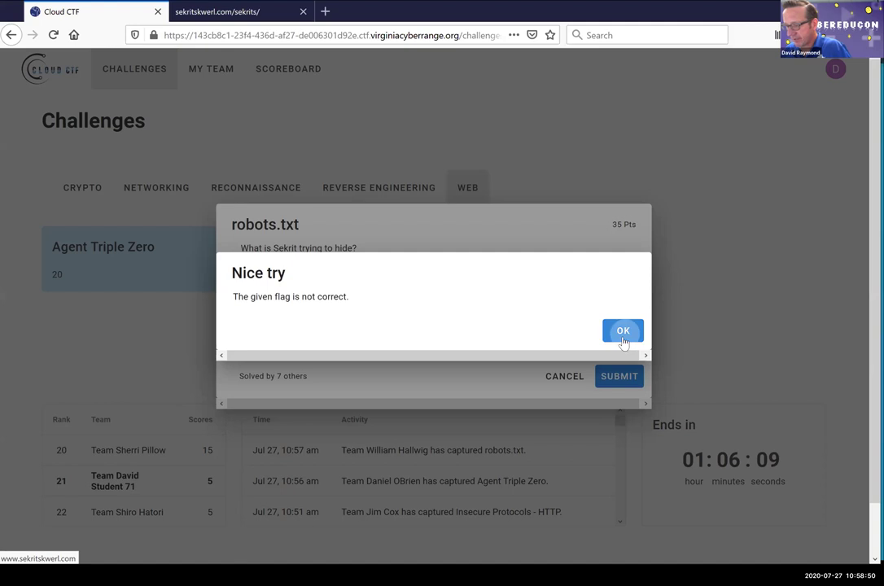
# - Remove the trailing blank from the flag, resubmit it as "butwhereartherobots?" and close the result message
pyautogui.press('BackSpace')
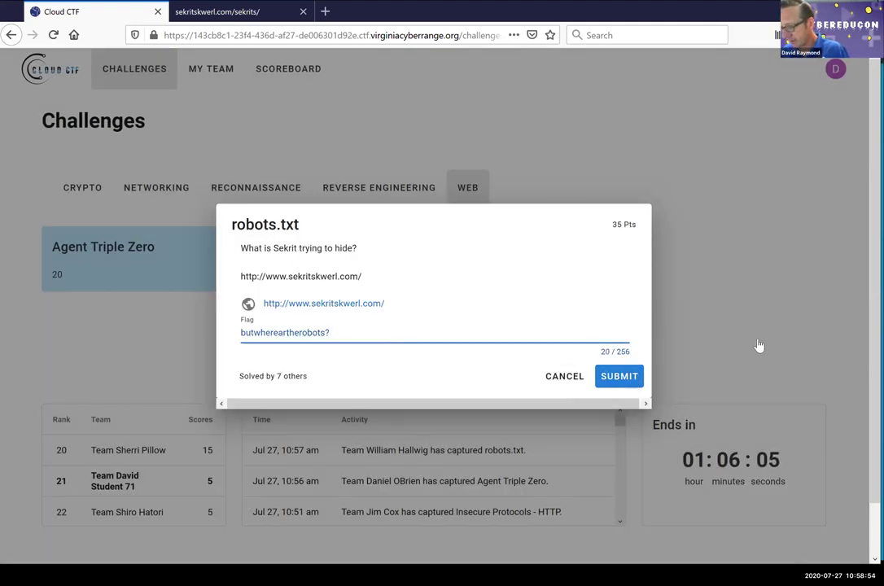
pyautogui.press('Return')
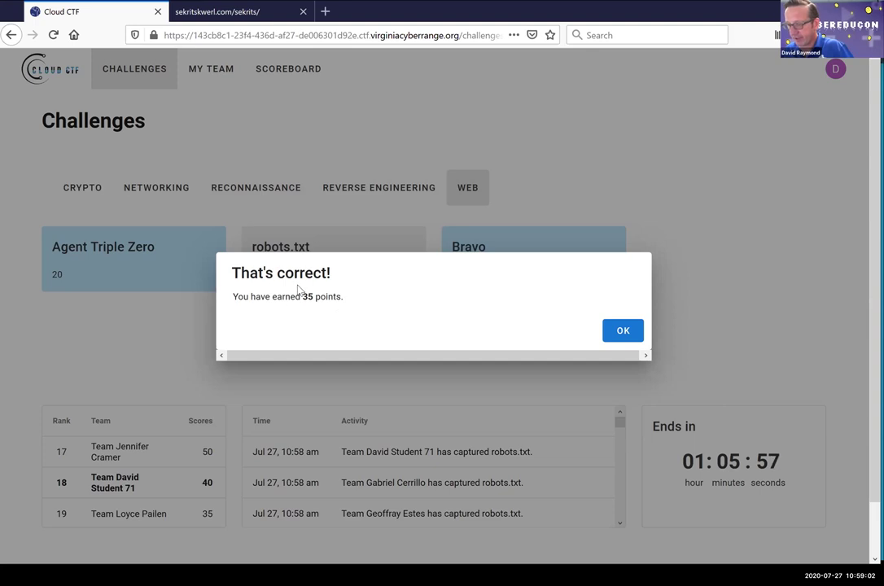
pyautogui.click(622, 332)
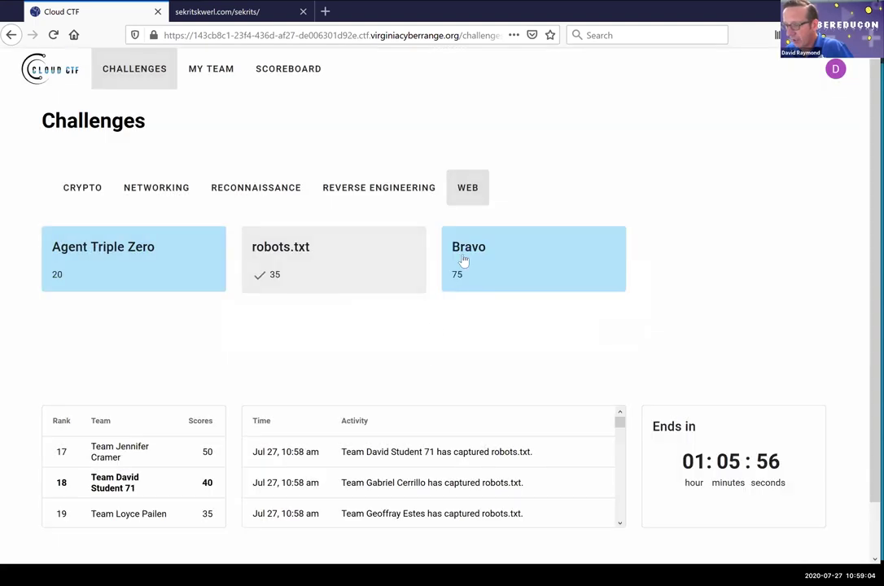
pyautogui.click(522, 258)
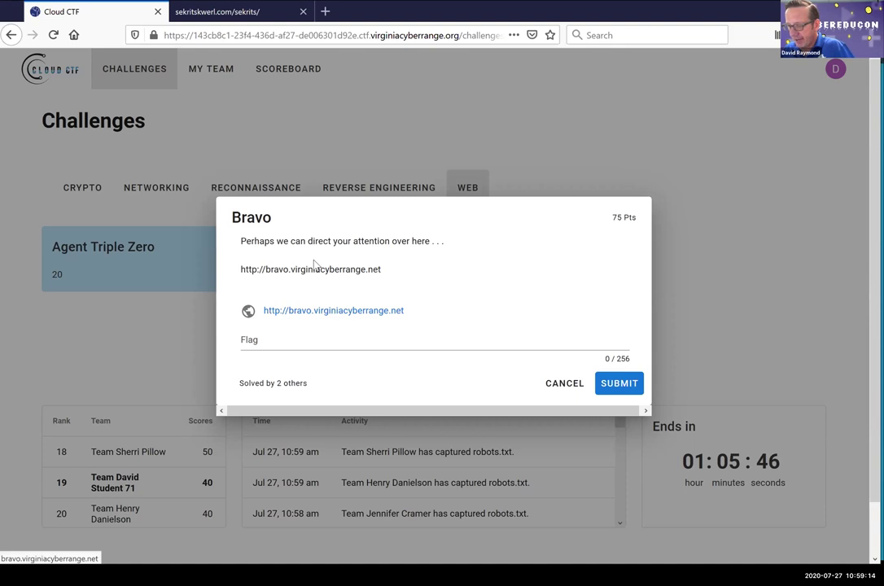
pyautogui.click(475, 303)
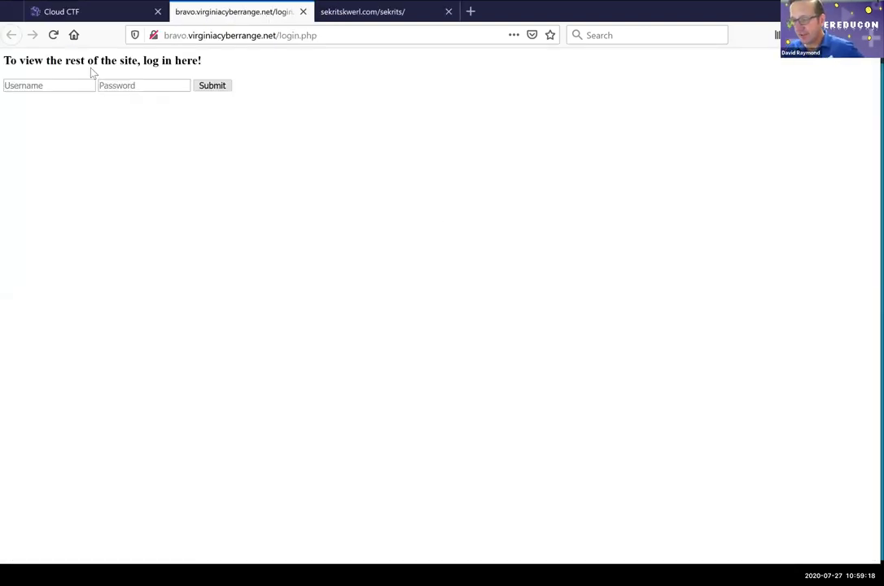
pyautogui.click(36, 85)
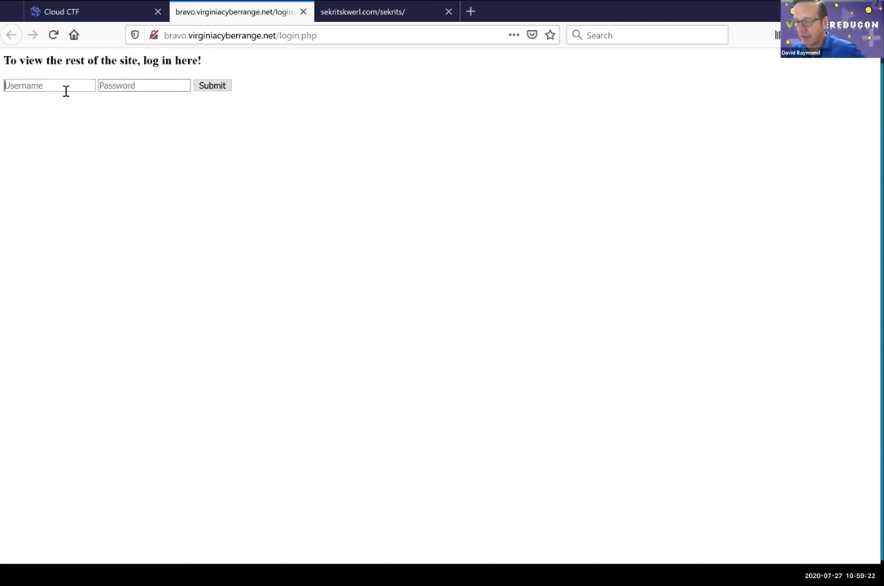
pyautogui.press('Tab')
pyautogui.click(139, 86)
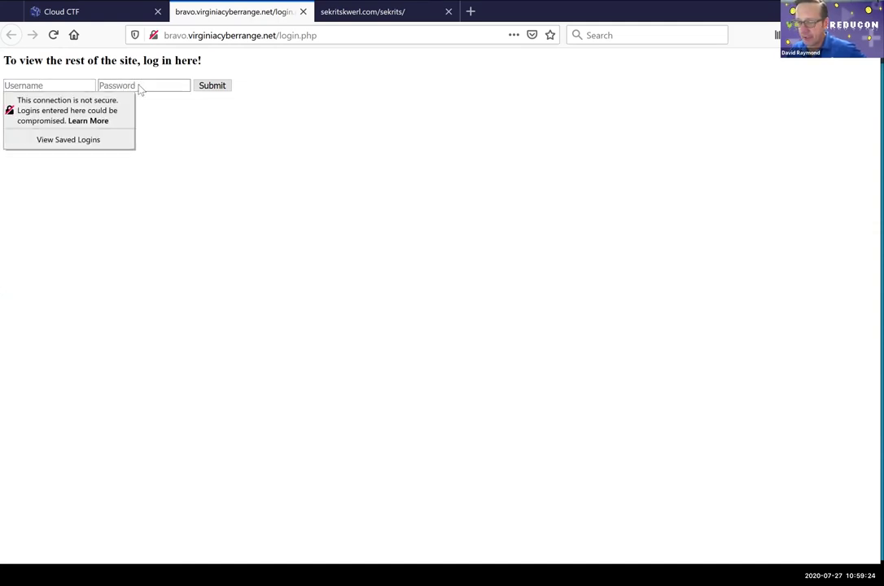
pyautogui.click(142, 104)
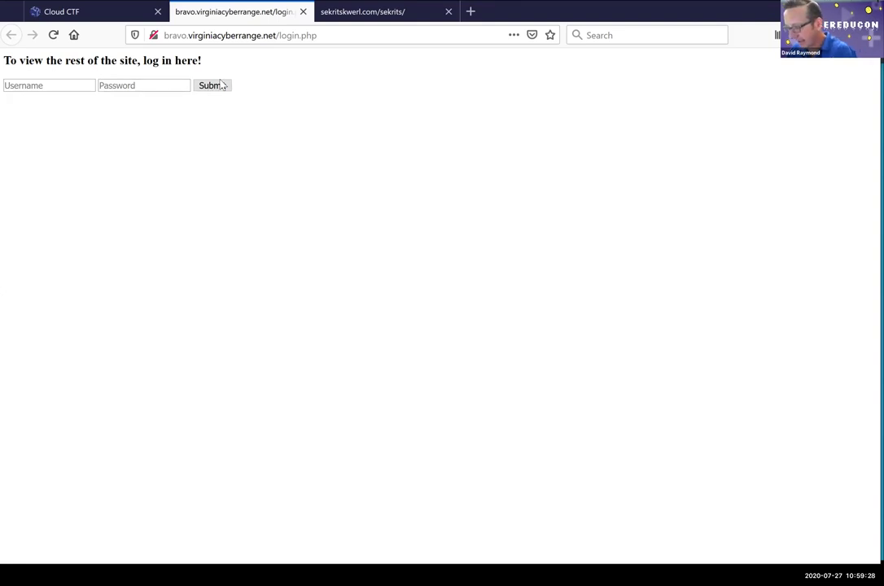
pyautogui.hotkey('ctrl', 'shift', 'i')
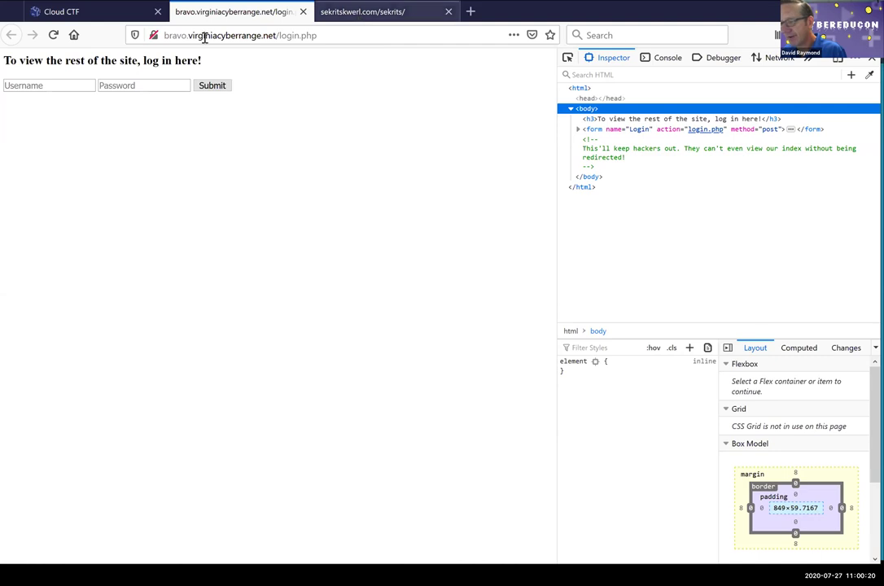
# - Recheck the Bravo challenge description, switch to the Kali Linux machine and open a terminal there
pyautogui.hotkey('ctrl', 'pageup')
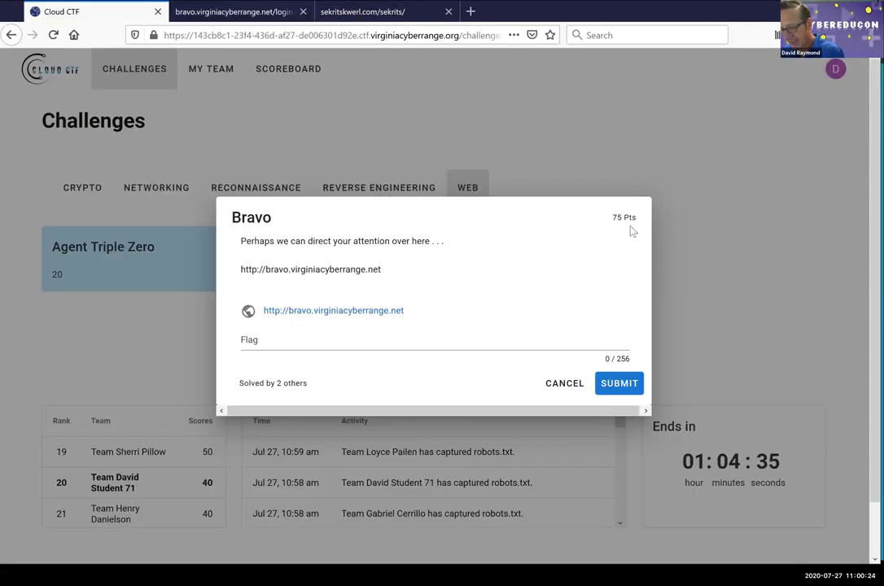
pyautogui.hotkey('alt', 'Tab')
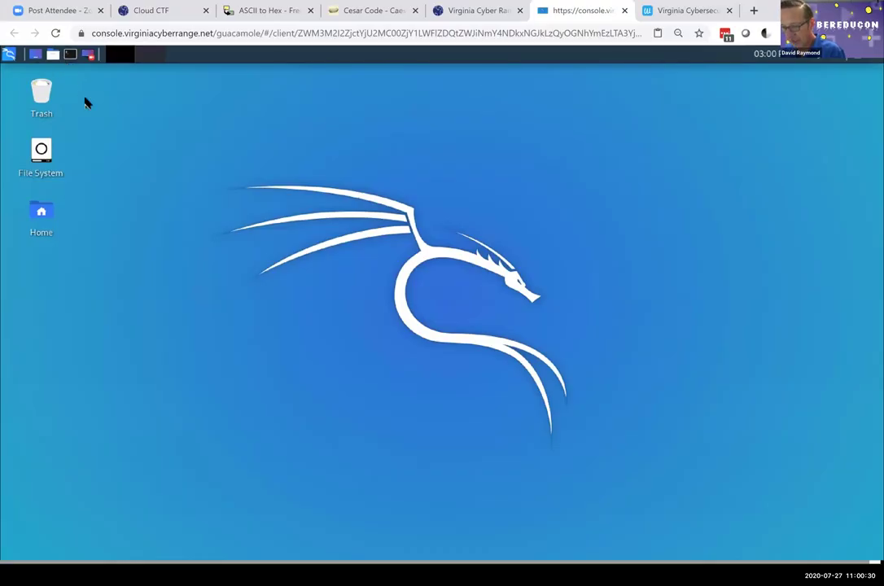
pyautogui.click(69, 56)
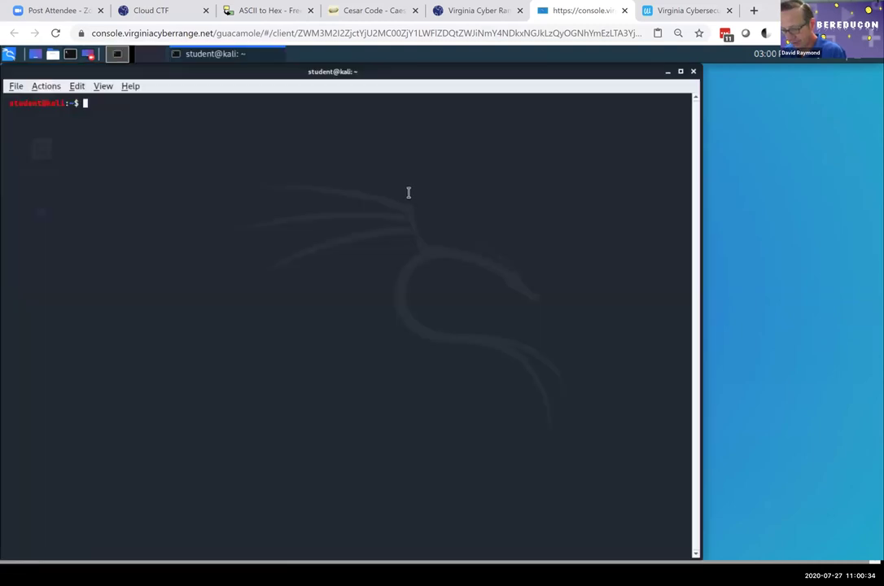
# - Enlarge the terminal's text and run curl without arguments
pyautogui.hotkey('ctrl', '+')
pyautogui.hotkey('ctrl', '+')
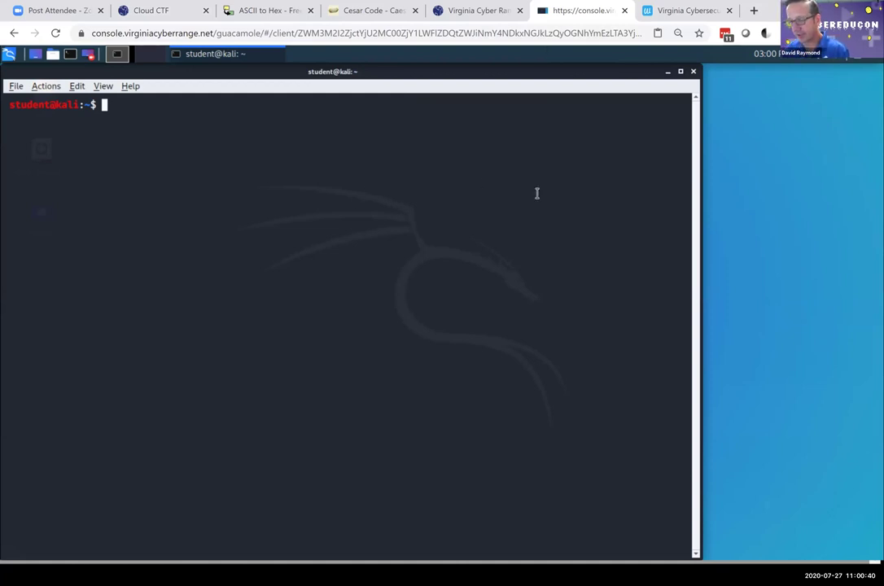
pyautogui.write('curl')
pyautogui.press('Return')
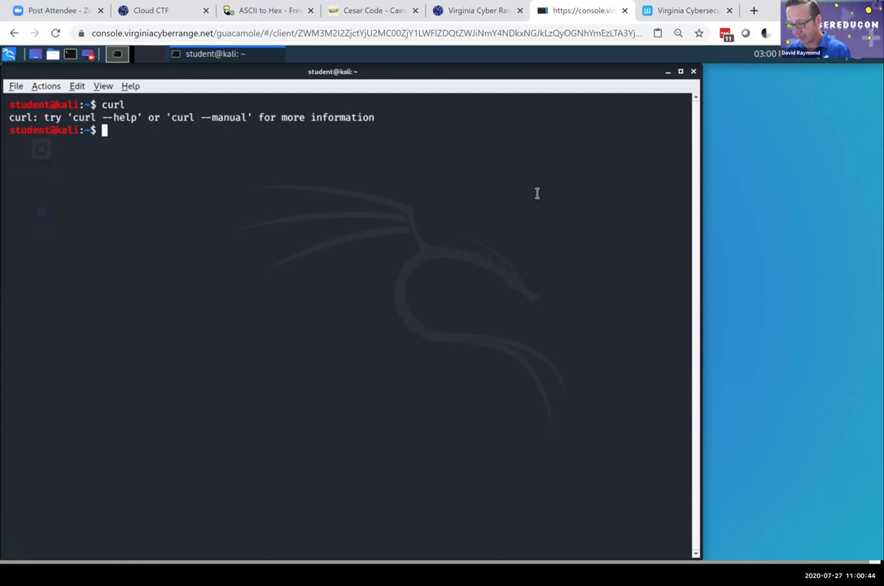
pyautogui.write('curl ')
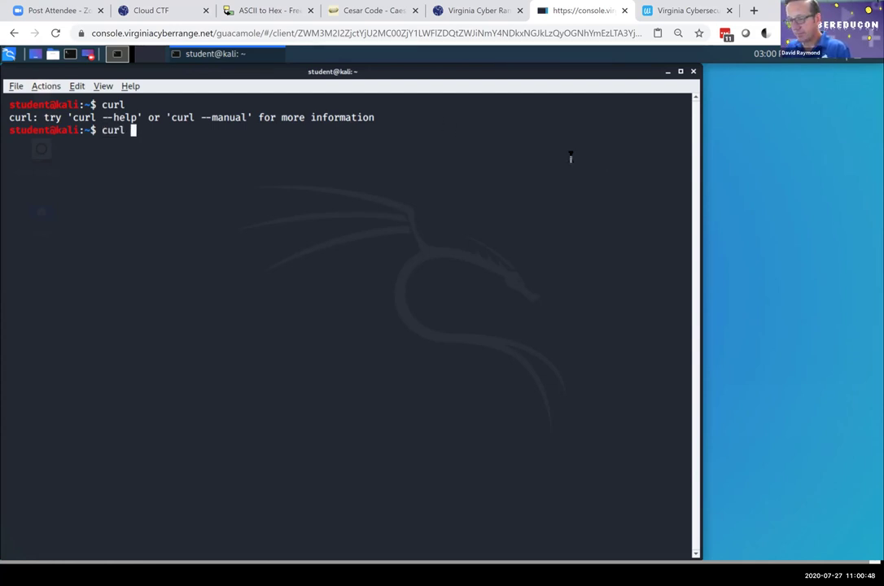
pyautogui.write('h')
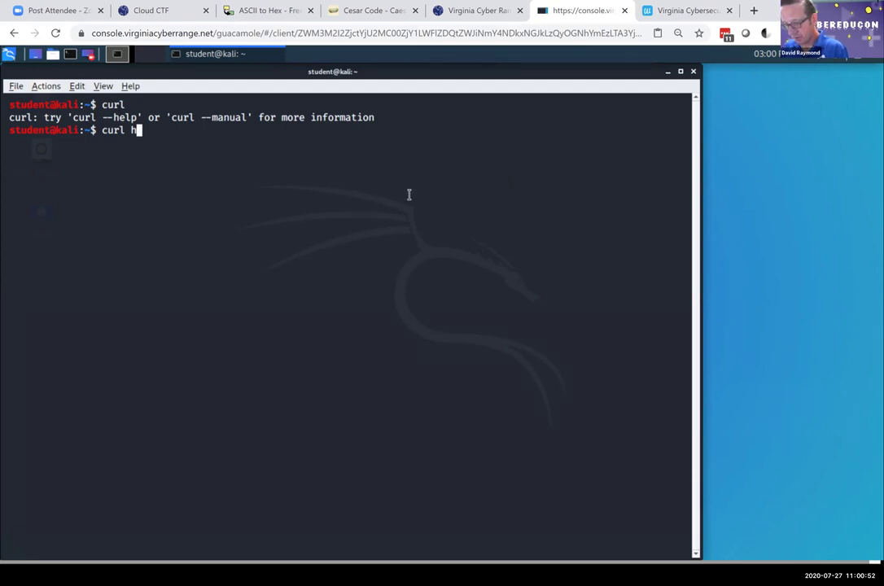
pyautogui.hotkey('alt', 'Tab')
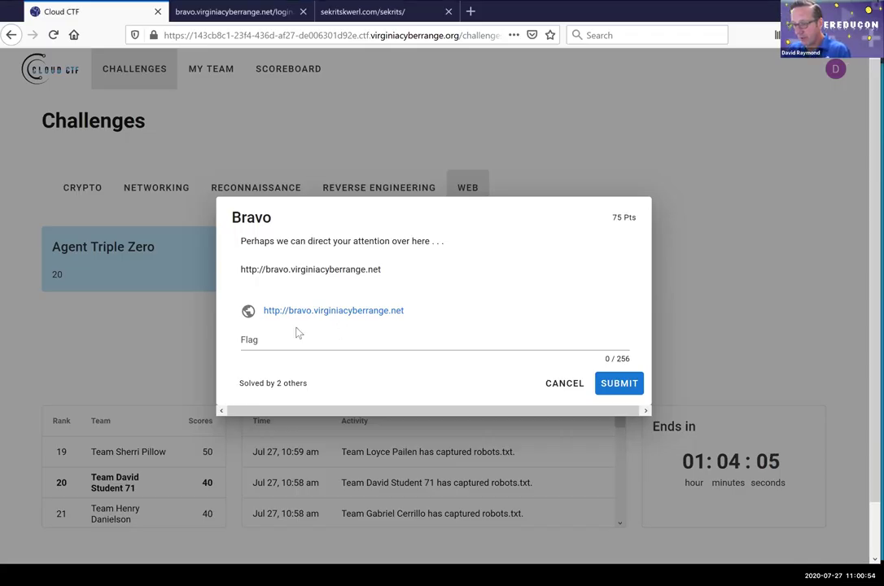
pyautogui.hotkey('alt', 'Tab')
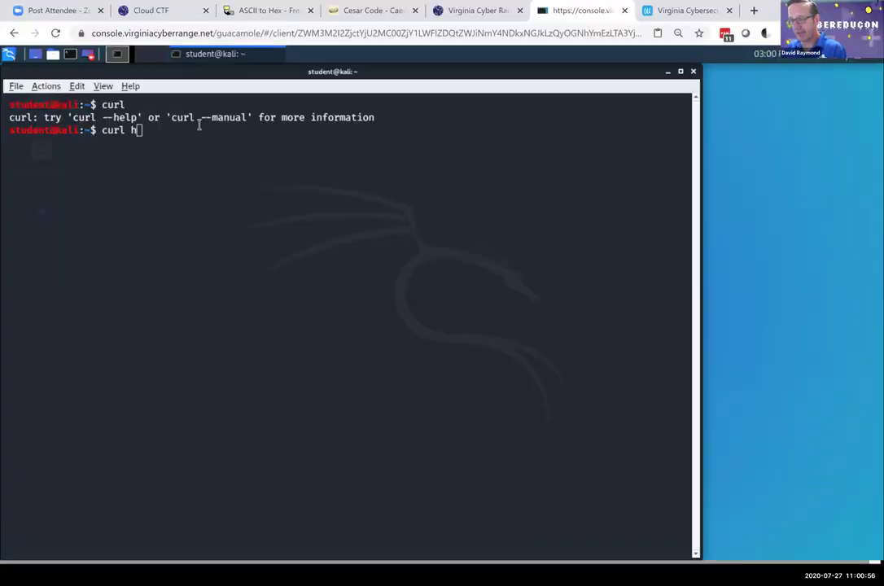
pyautogui.write('tt')
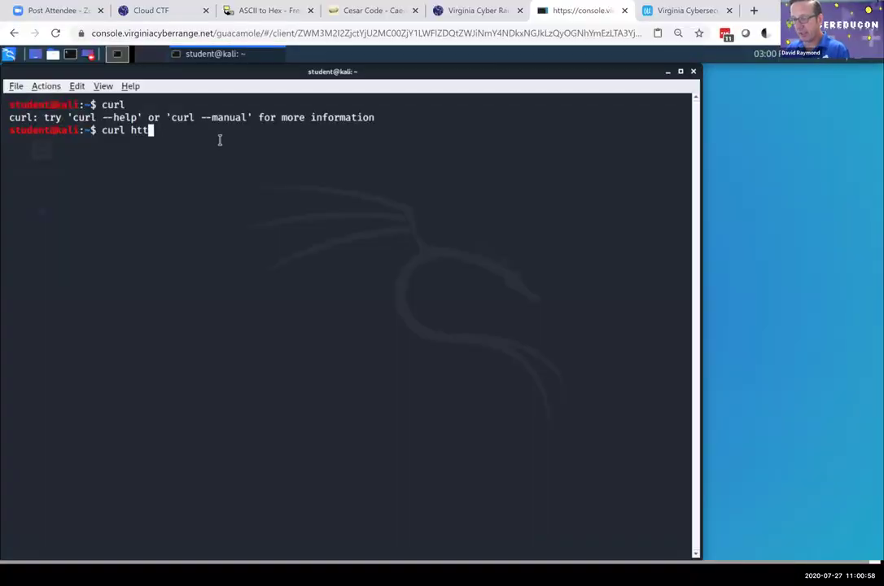
pyautogui.write('p://bra')
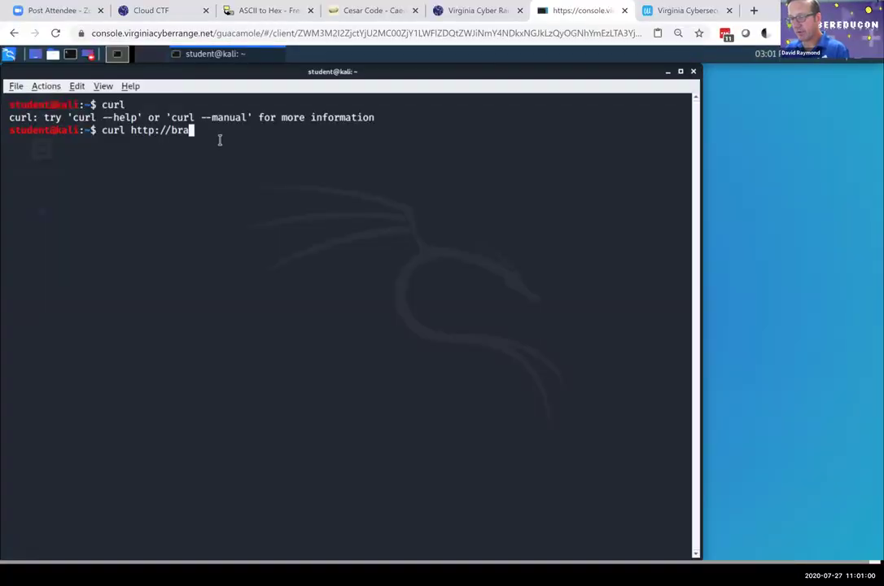
pyautogui.write('vo.virginiac')
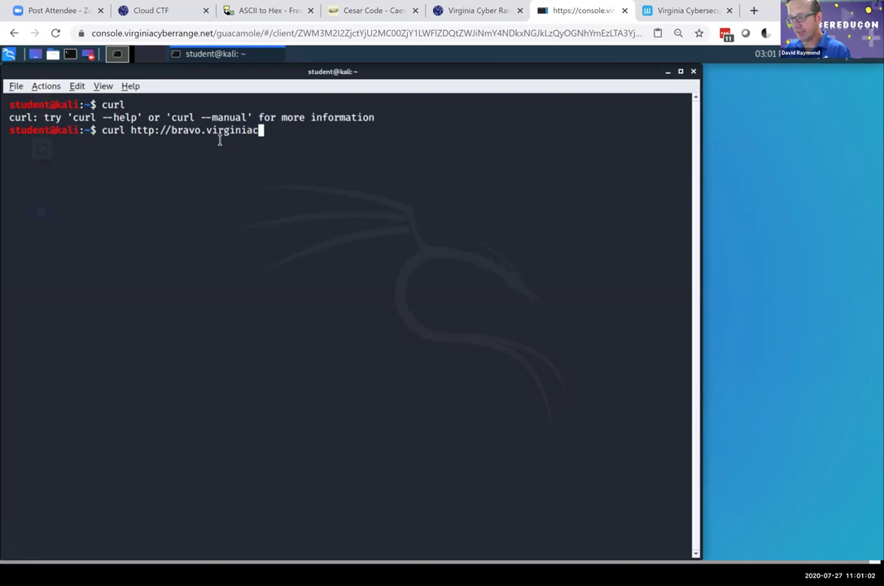
pyautogui.write('yberrange.net')
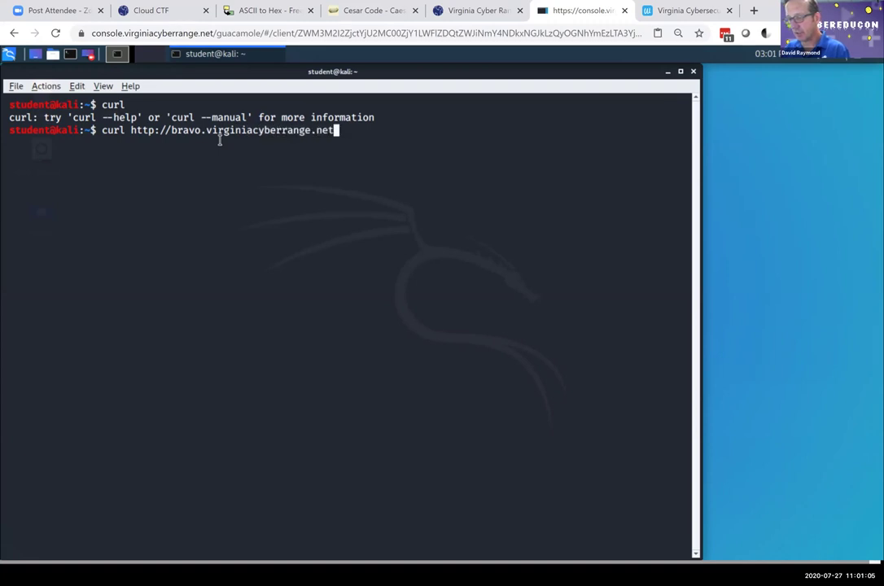
pyautogui.press('Return')
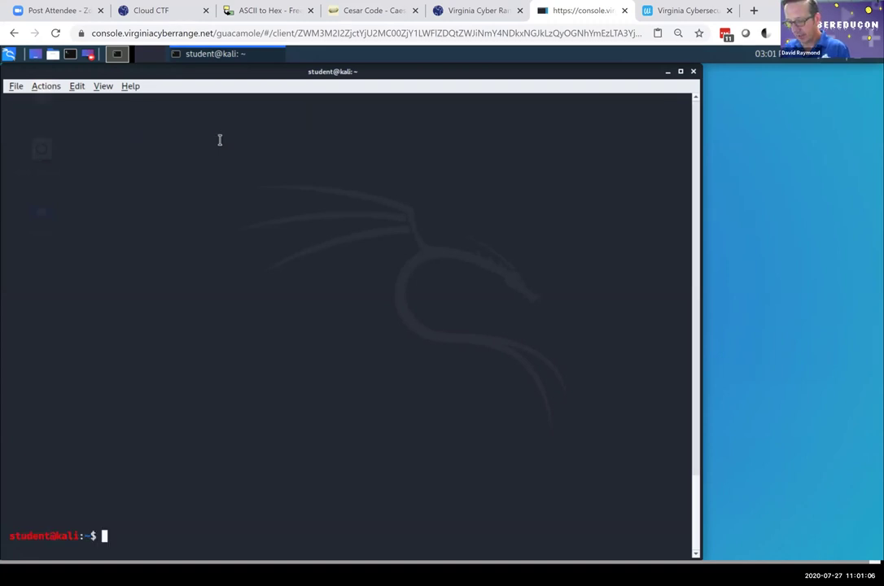
# - Examine the whole curl output for hidden text between the blank lines
pyautogui.scroll(10, 306, 286)
pyautogui.scroll(-5, 306, 286)
pyautogui.scroll(5, 306, 285)
pyautogui.scroll(-5, 301, 280)
pyautogui.scroll(10, 301, 280)
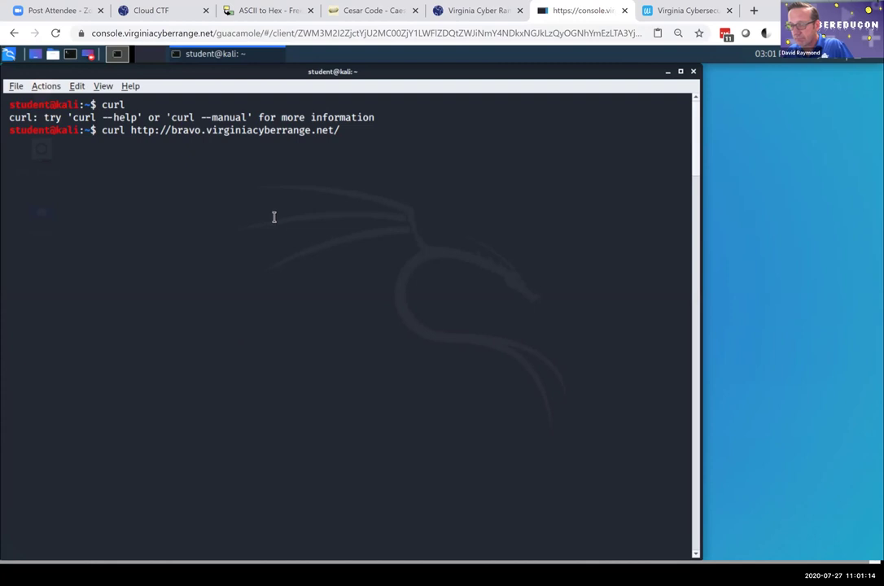
pyautogui.scroll(-10, 277, 218)
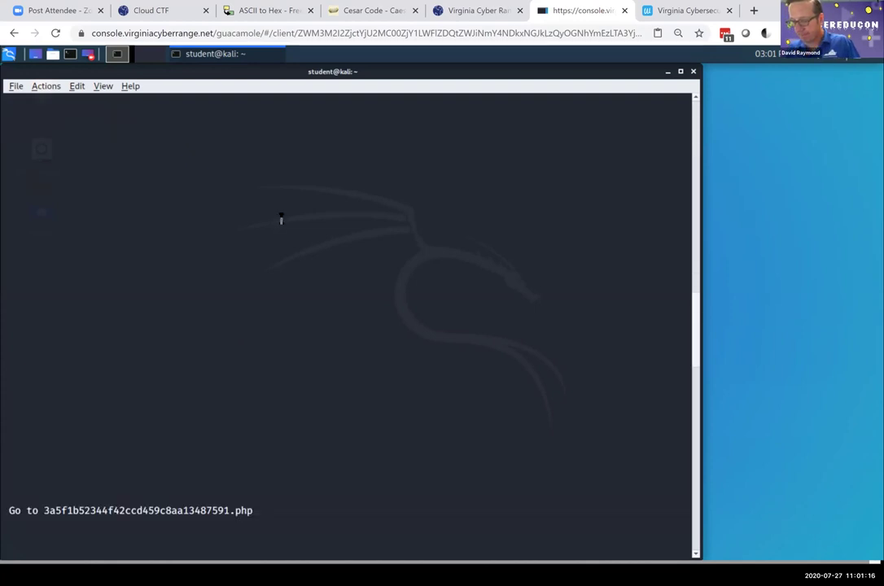
pyautogui.scroll(5, 281, 218)
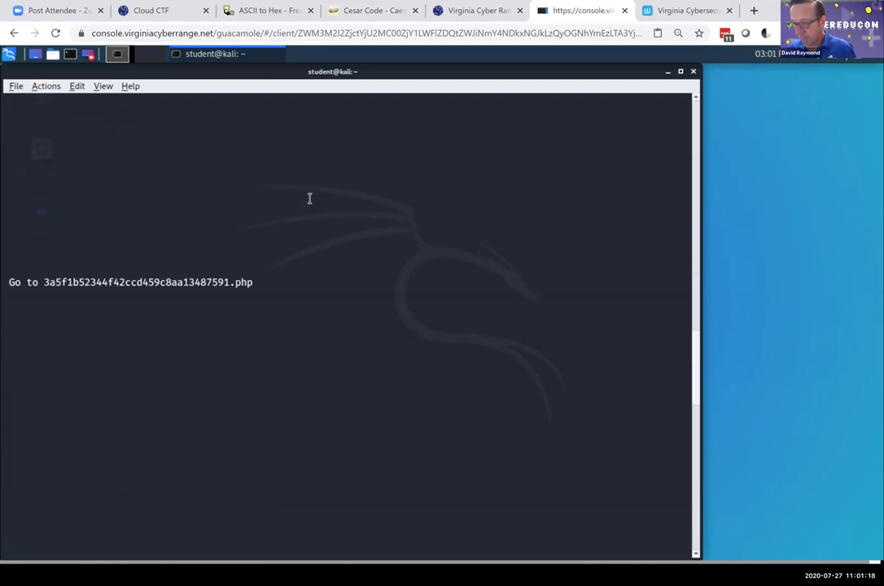
pyautogui.scroll(-5, 387, 379)
pyautogui.scroll(5, 386, 380)
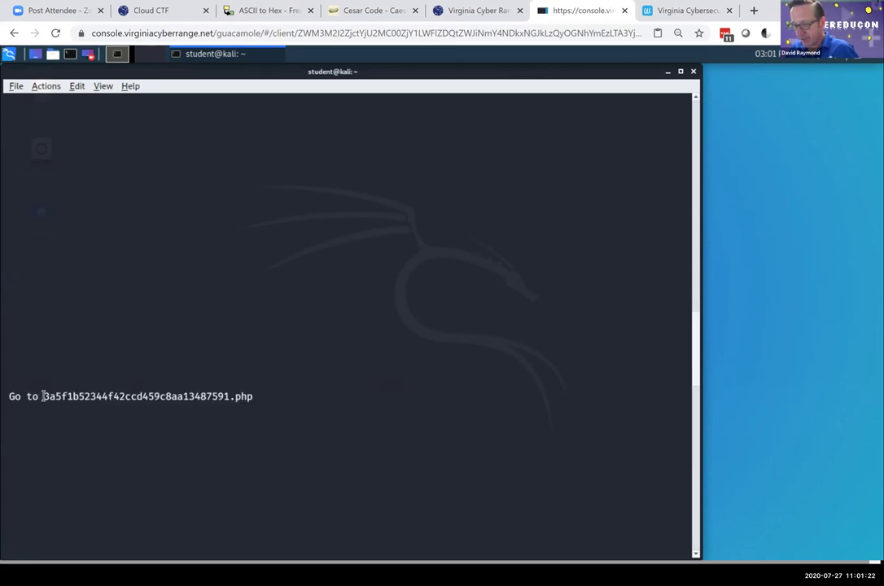
# - Copy the file name 3a5f1b52344f42ccd459c8aa13487591.php from the curl output, without the trailing blank
pyautogui.moveTo(45, 397); pyautogui.dragTo(310, 399)
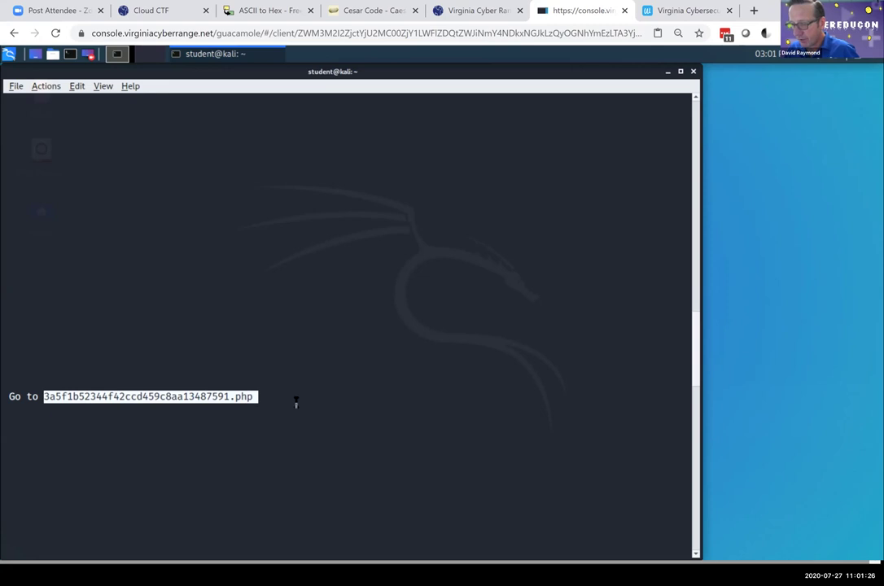
pyautogui.scroll(-10, 297, 402)
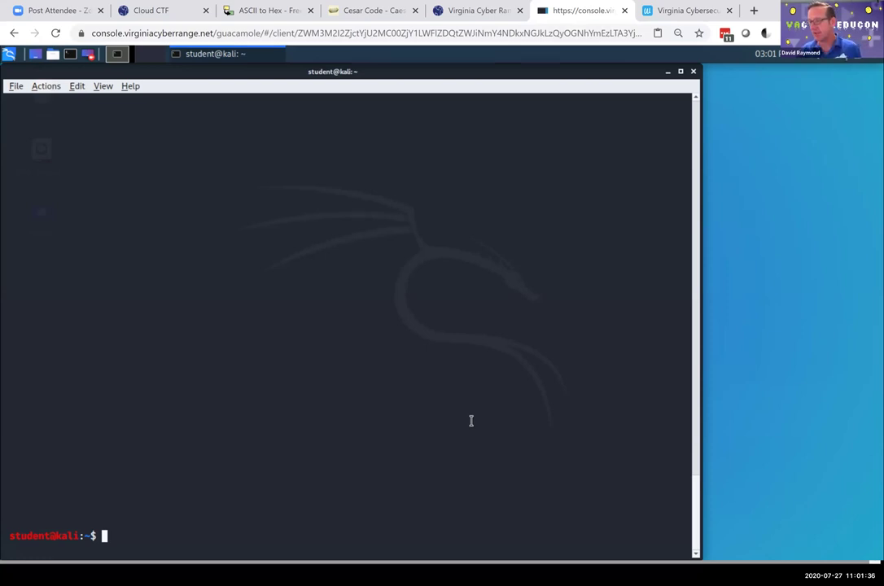
pyautogui.scroll(3, 290, 388)
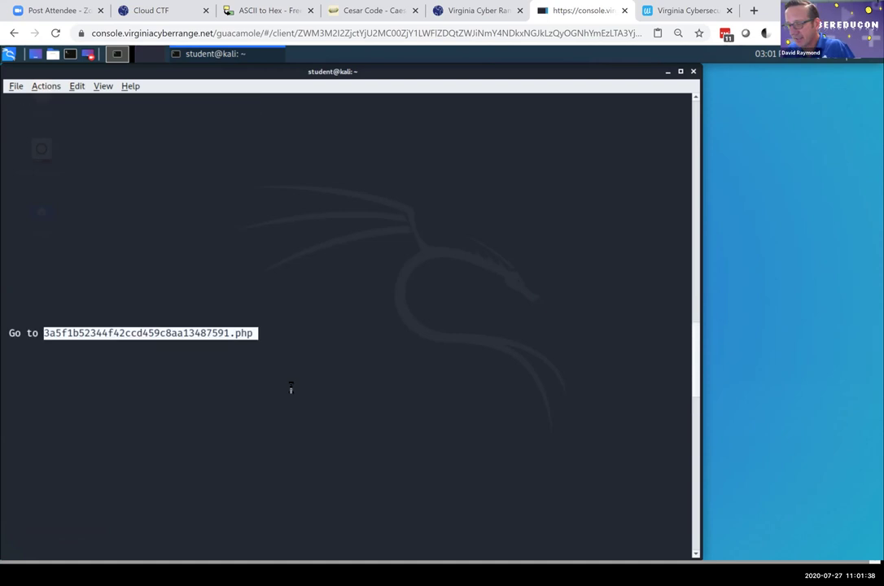
pyautogui.scroll(3, 164, 355)
pyautogui.scroll(-3, 164, 355)
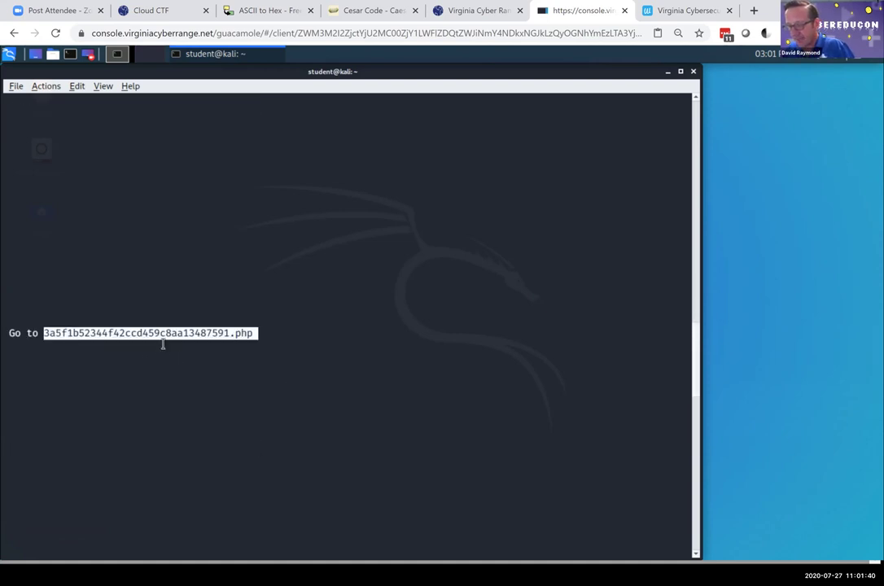
pyautogui.click(92, 334)
pyautogui.moveTo(44, 333); pyautogui.dragTo(253, 334)
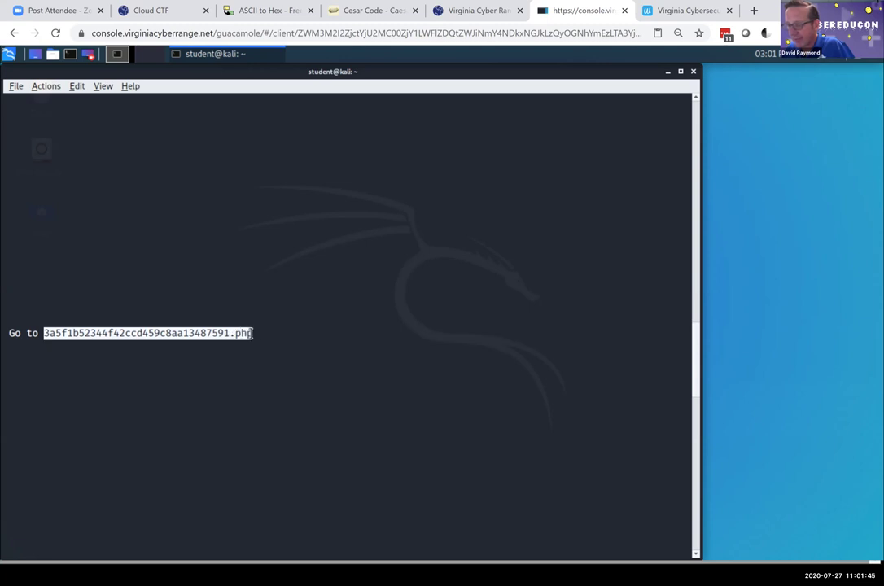
pyautogui.rightClick(152, 339)
pyautogui.click(218, 348)
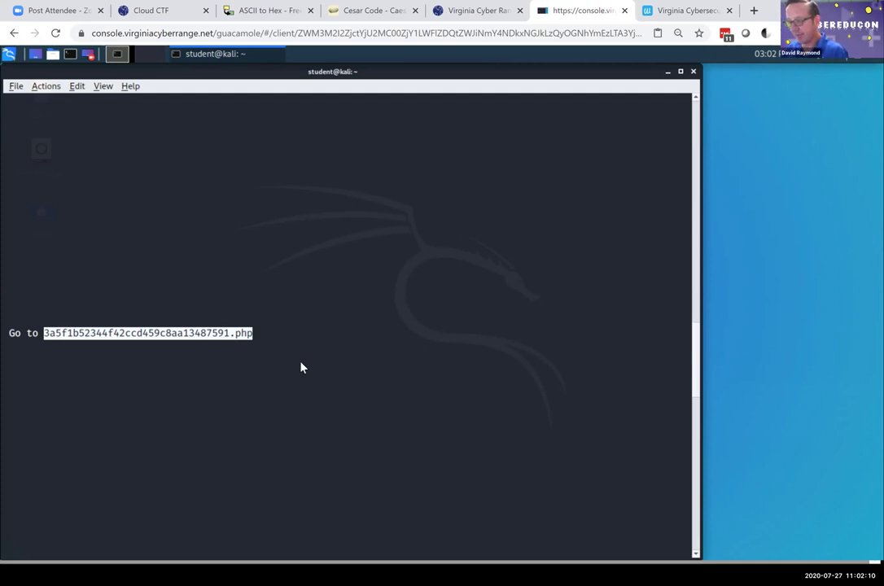
# - Switch to the Cloud CTF page, paste the copied file name into Bravo's Flag field and cut it out again
pyautogui.hotkey('alt', 'Tab')
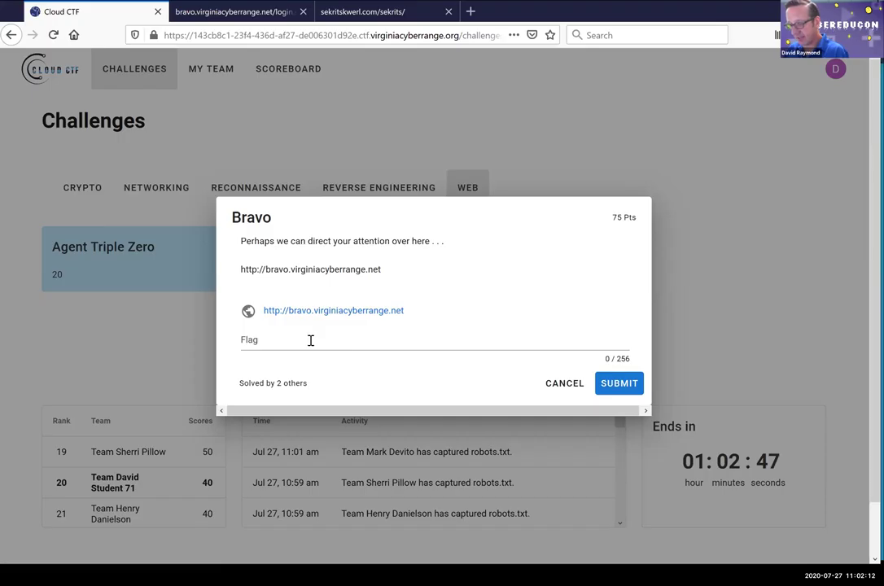
pyautogui.click(310, 340)
pyautogui.hotkey('ctrl', 'v')
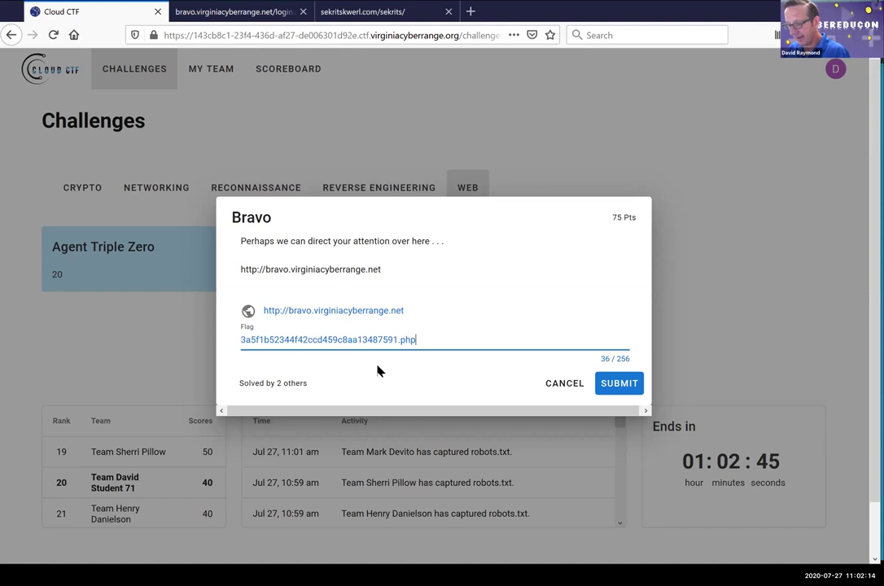
pyautogui.moveTo(416, 340); pyautogui.dragTo(228, 341)
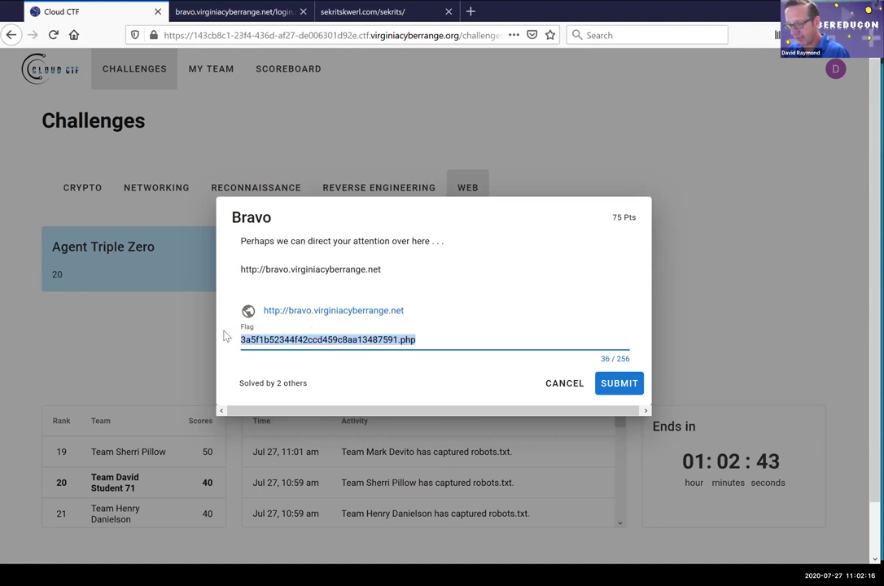
pyautogui.hotkey('ctrl', 'x')
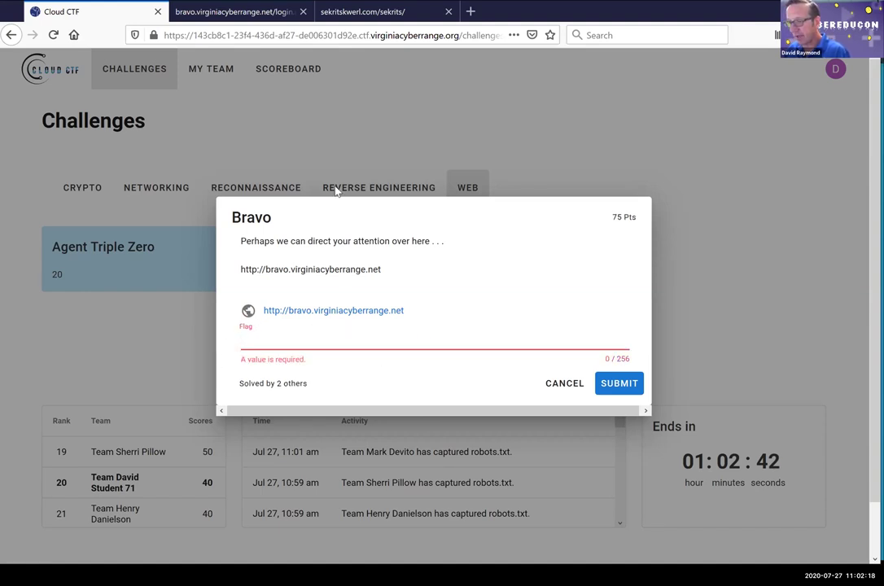
# - Try to open bravo.virginiacyberrange.net/3a5f1b52344f42ccd459c8aa13487591.php in the browser by replacing login.php in the login page's address
pyautogui.hotkey('ctrl', 'Tab')
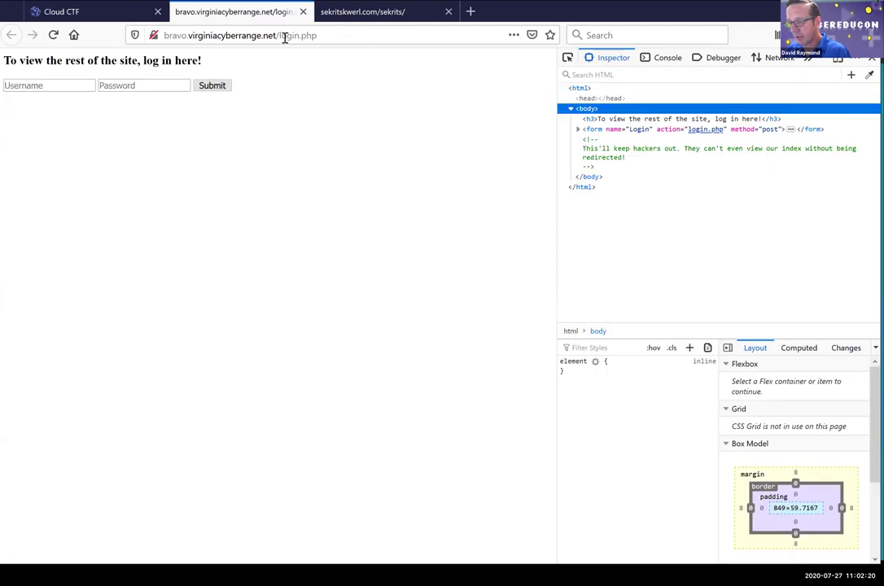
pyautogui.moveTo(277, 36); pyautogui.dragTo(368, 38)
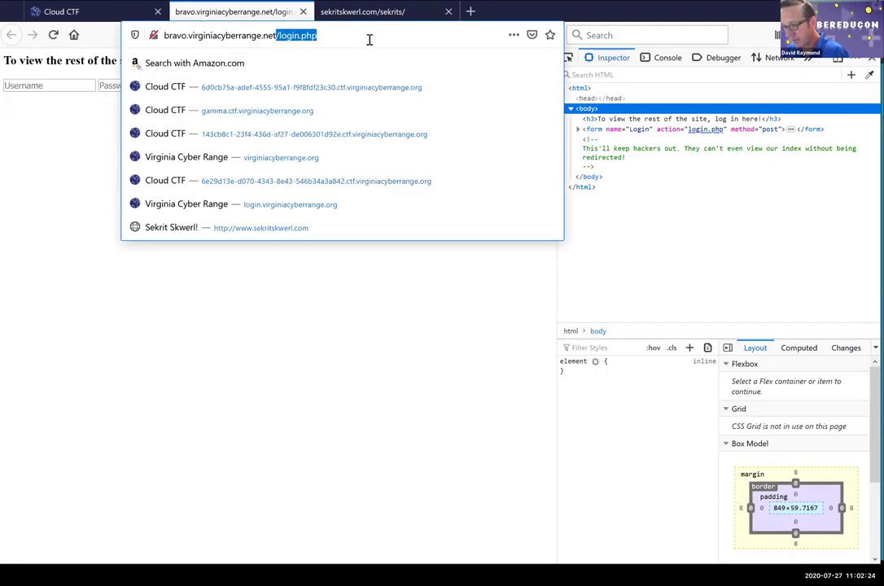
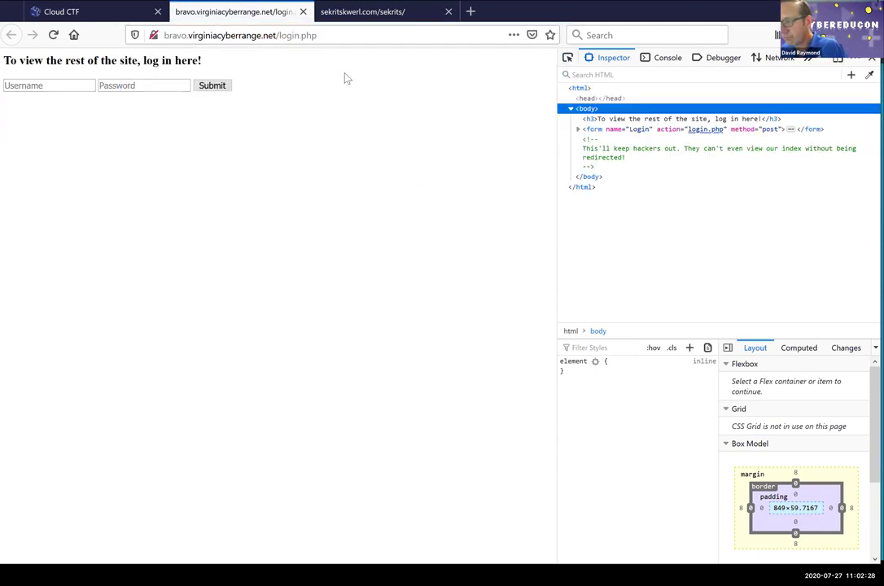
pyautogui.click(352, 36)
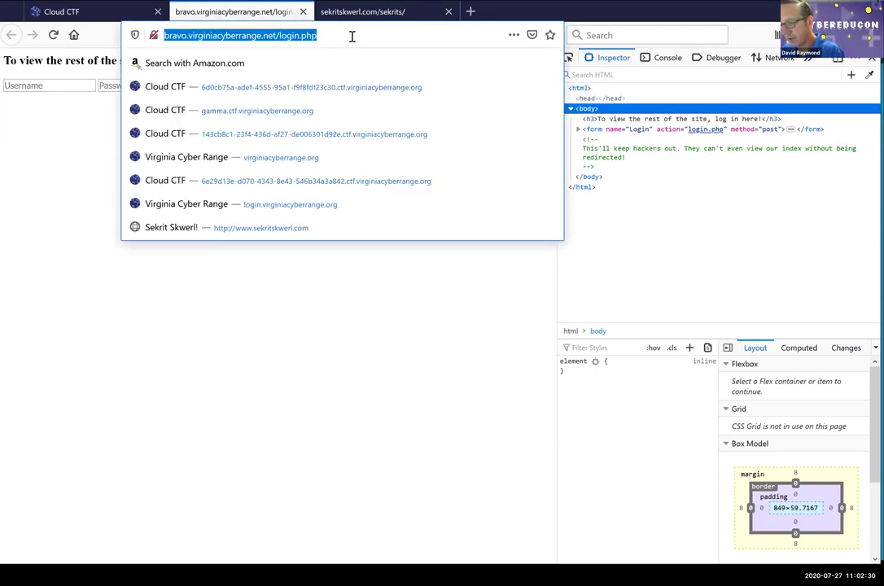
pyautogui.click(352, 36)
pyautogui.press('BackSpace')
pyautogui.press('BackSpace')
pyautogui.press('BackSpace')
pyautogui.press('BackSpace')
pyautogui.press('BackSpace')
pyautogui.press('BackSpace')
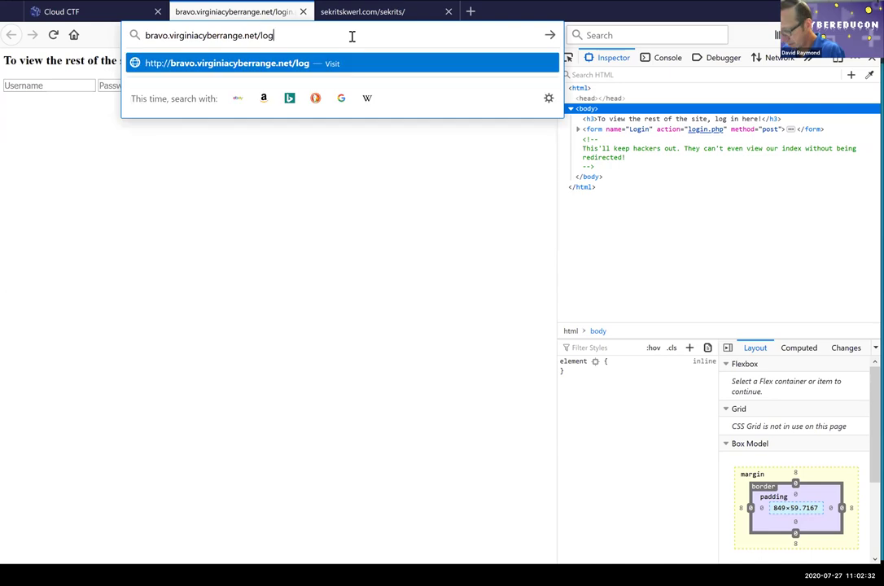
pyautogui.press('BackSpace')
pyautogui.press('BackSpace')
pyautogui.press('BackSpace')
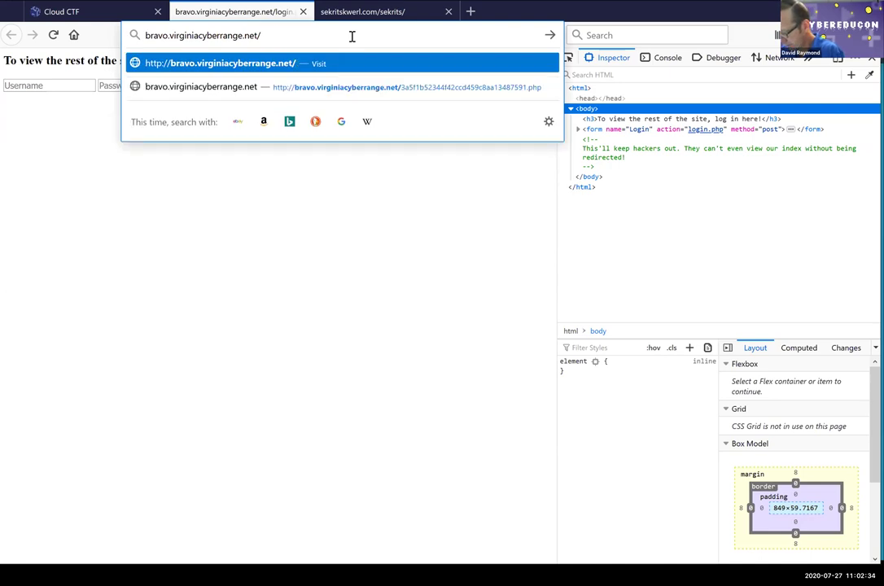
pyautogui.write('3a5f1b52344f42ccd459c8aa13487591.php')
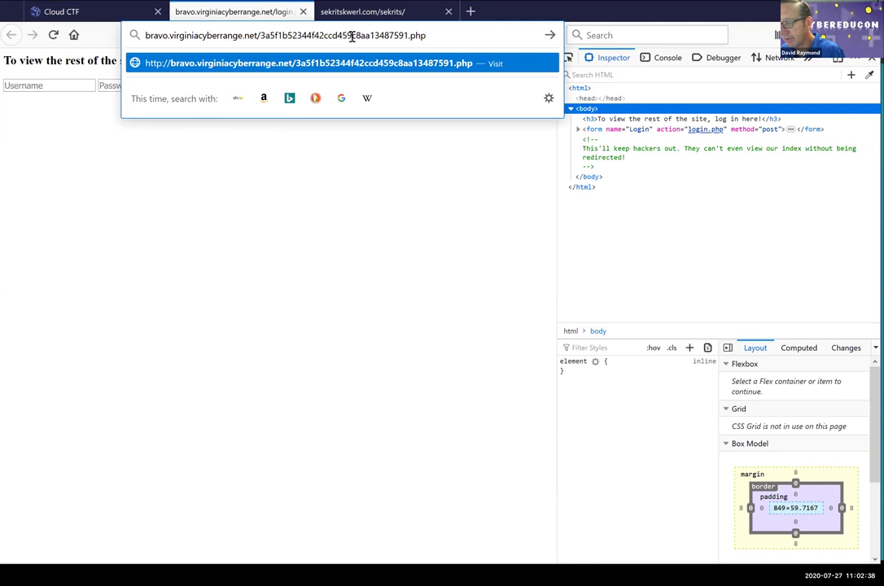
pyautogui.press('Return')
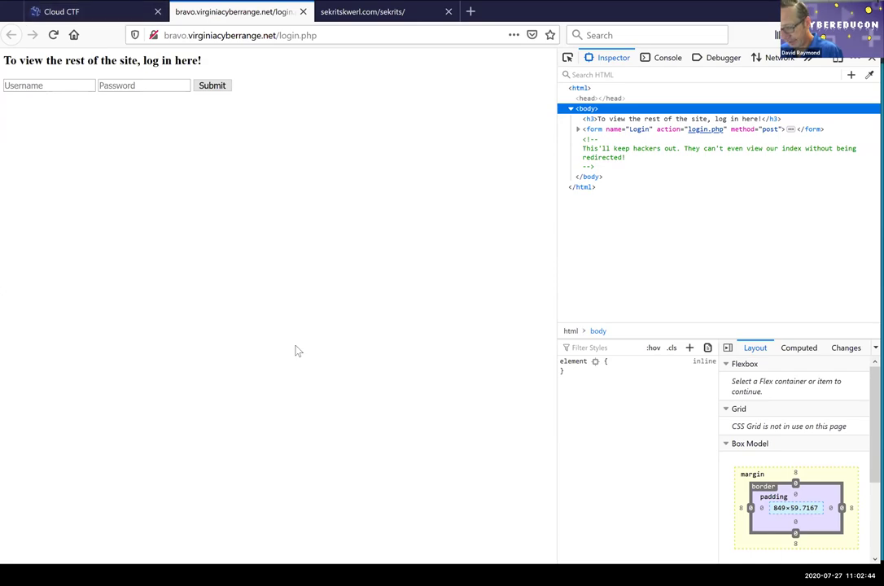
pyautogui.hotkey('alt', 'Tab')
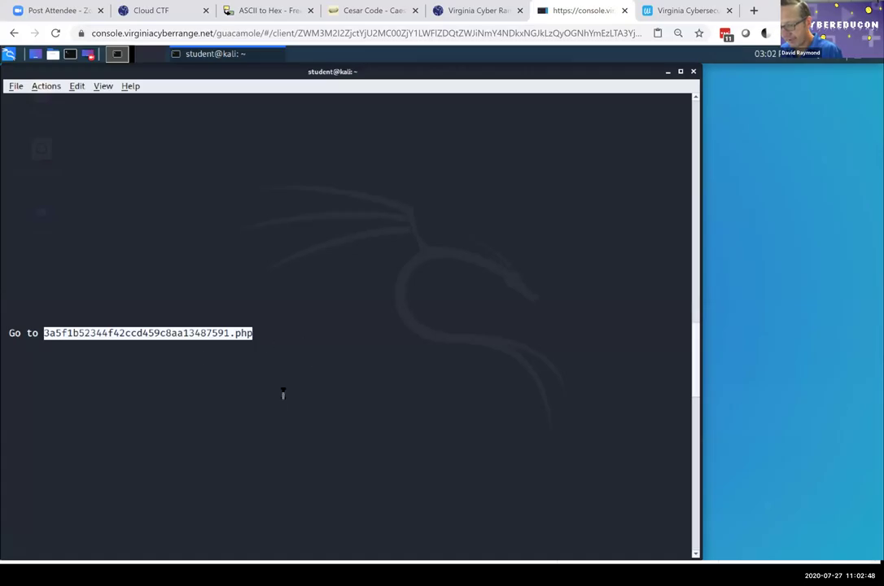
pyautogui.scroll(-5, 277, 395)
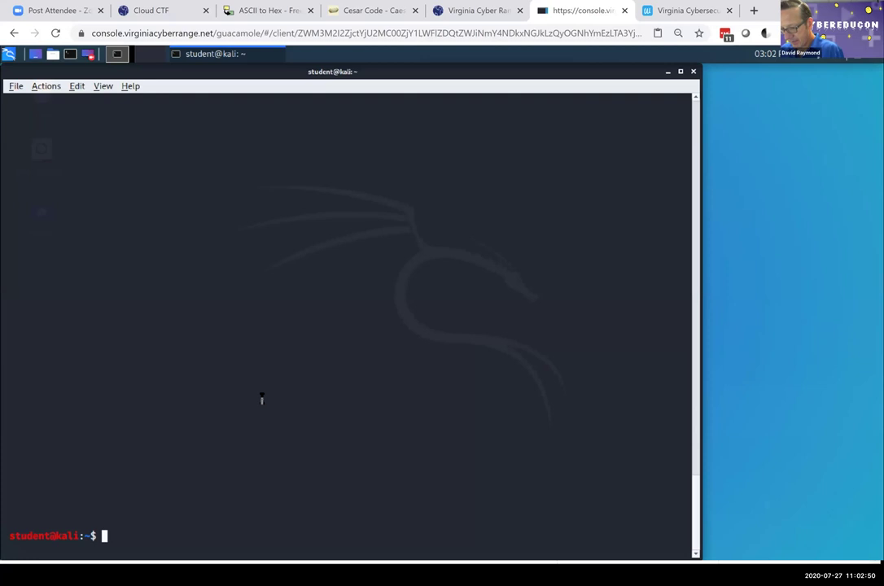
pyautogui.write('curl http://bravo.virginiacyberrange.net/')
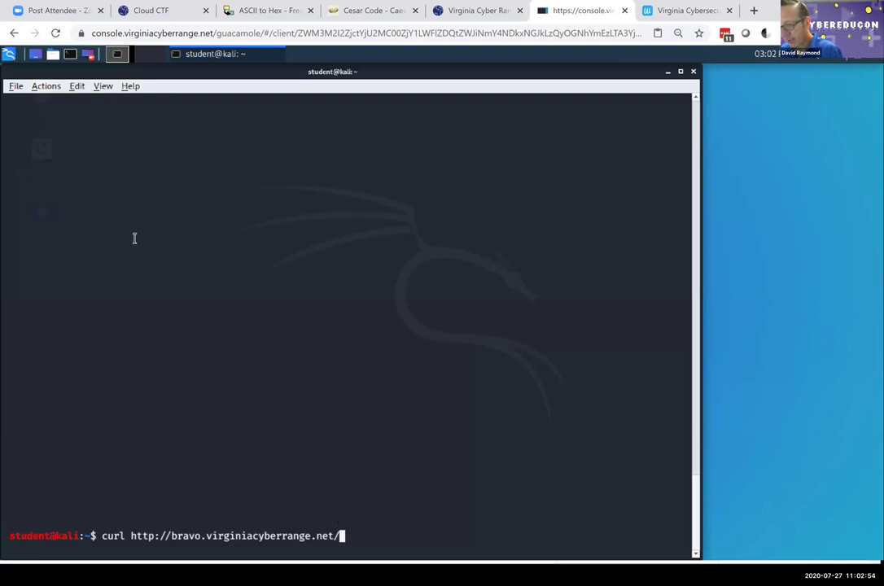
pyautogui.click(76, 86)
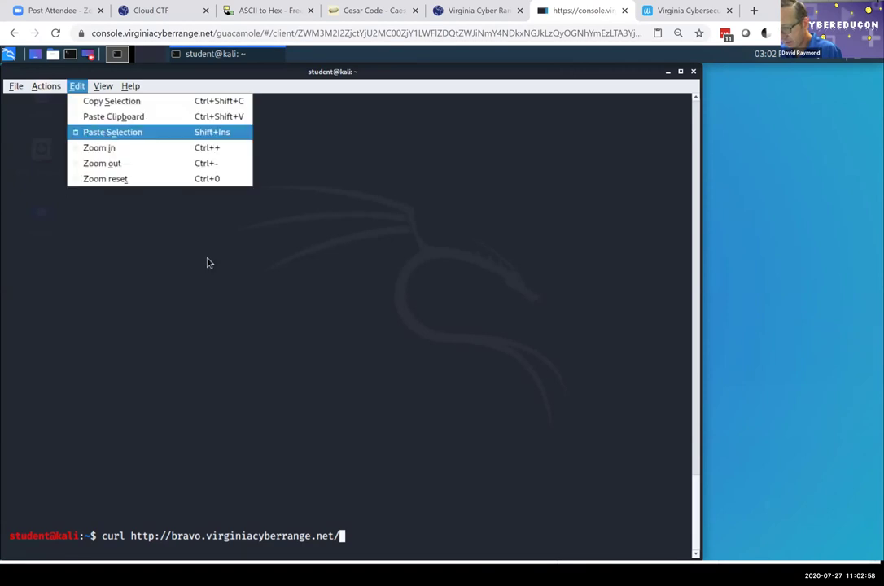
pyautogui.click(159, 132)
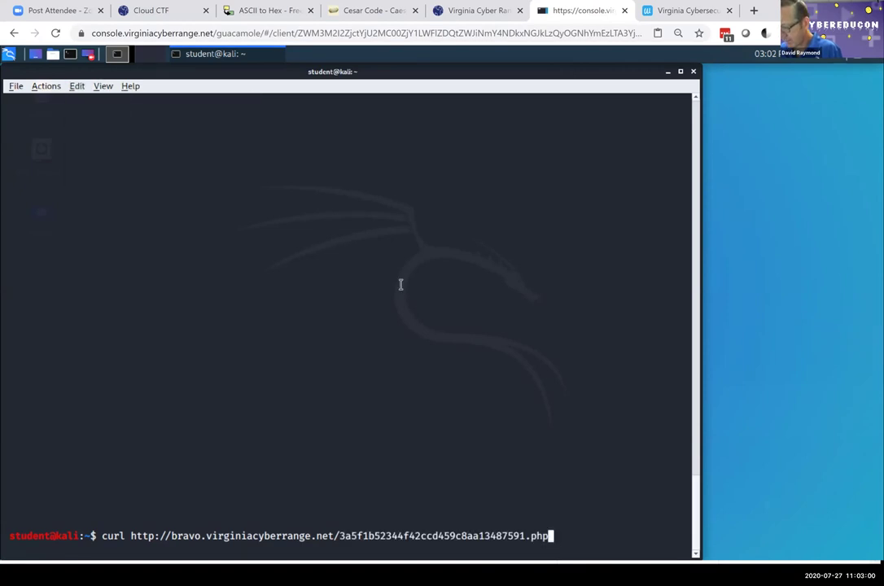
pyautogui.press('Return')
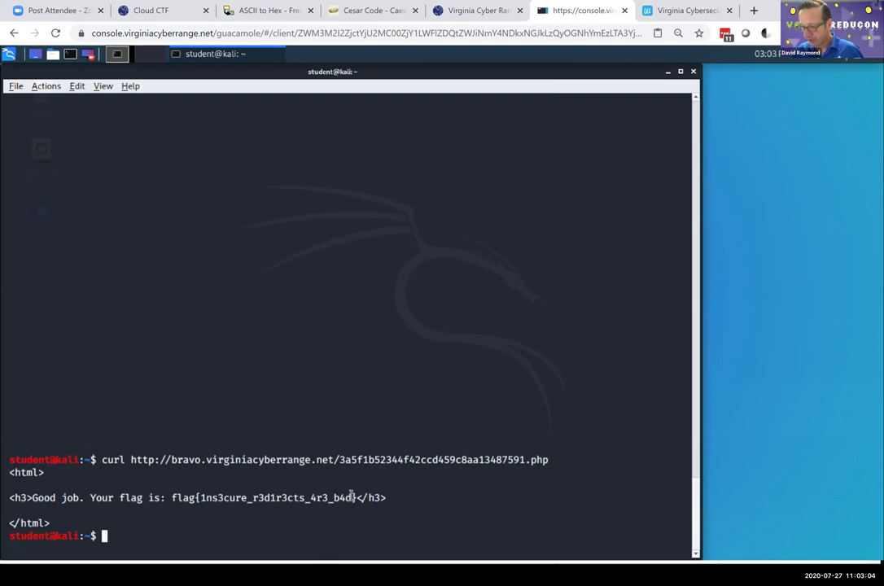
# - Copy the flag text 1ns3cure_r3d1r3cts_4r3_b4d from between the braces in the curl output
pyautogui.moveTo(351, 493); pyautogui.dragTo(423, 511)
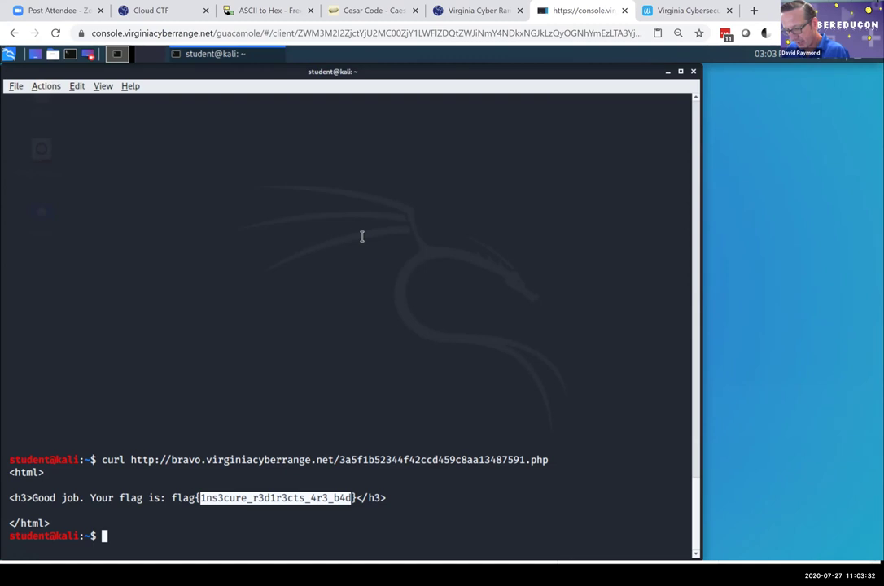
pyautogui.hotkey('ctrl', 'c')
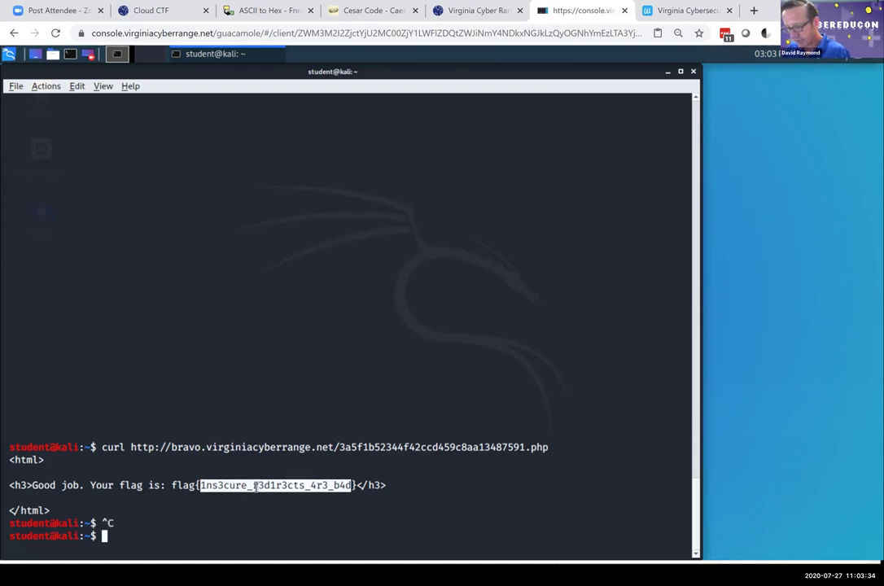
pyautogui.rightClick(313, 468)
pyautogui.click(336, 306)
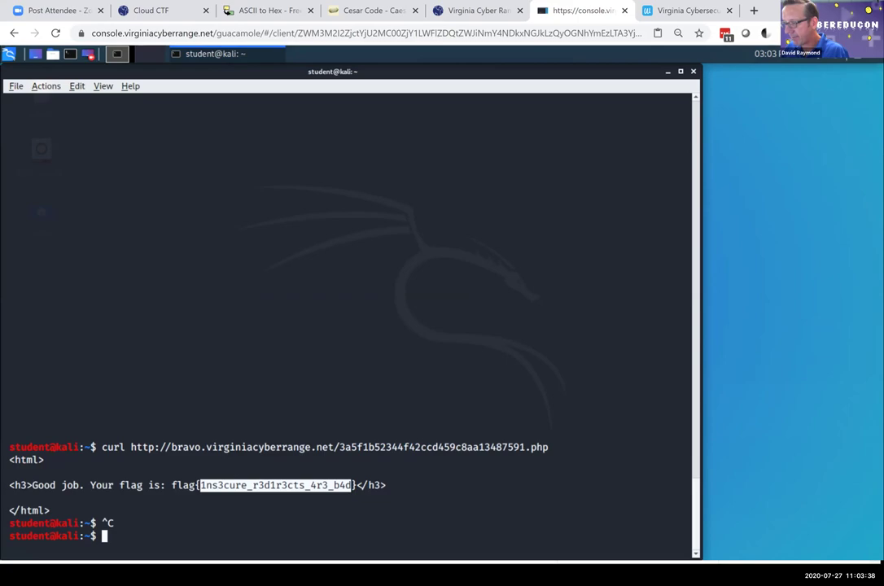
pyautogui.hotkey('alt', 'Tab')
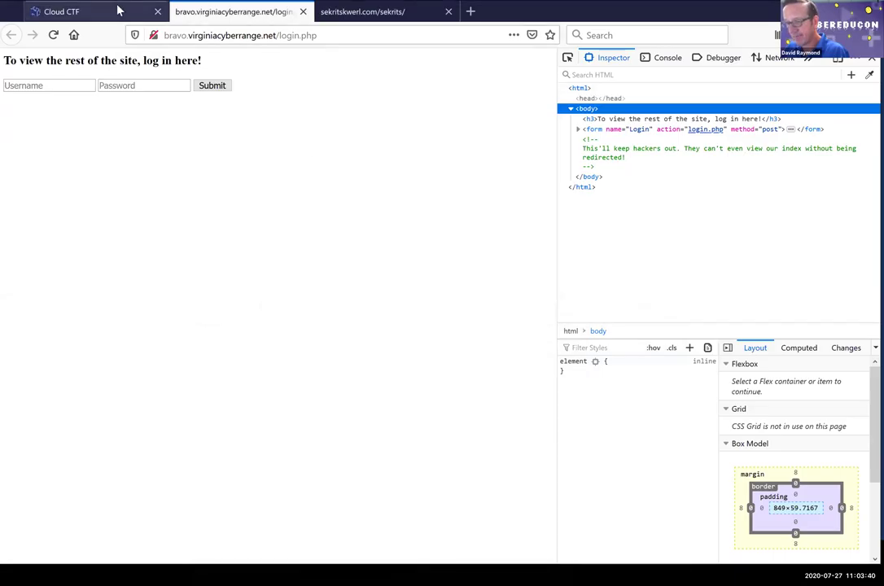
pyautogui.hotkey('ctrl', 'pageup')
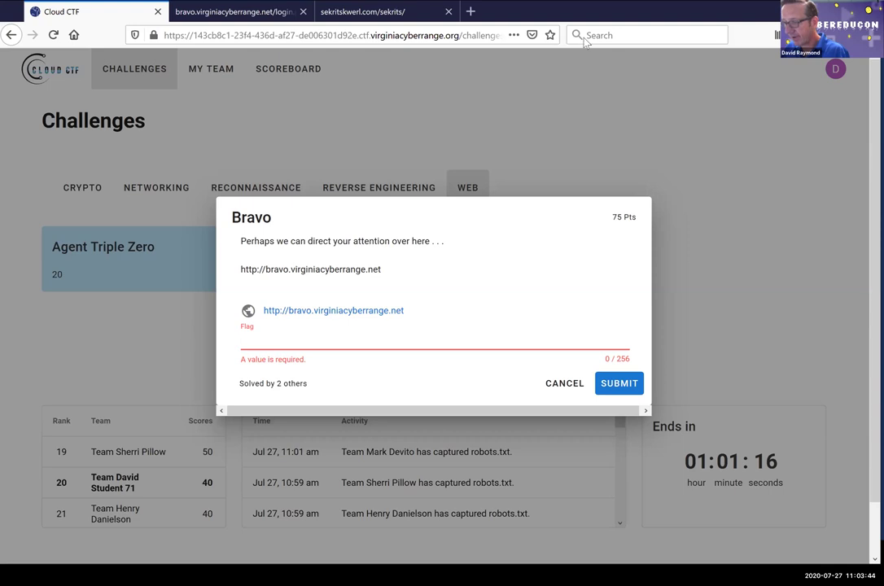
pyautogui.hotkey('ctrl', 'v')
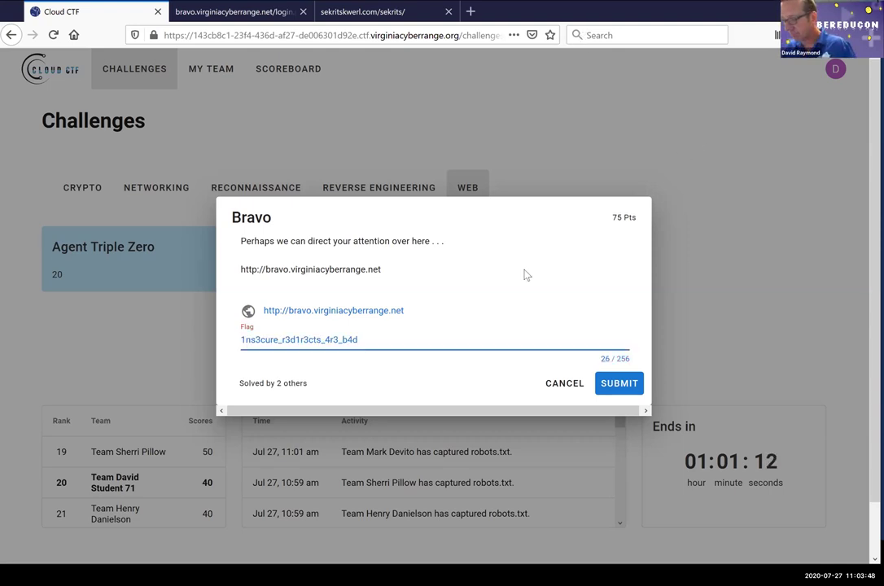
pyautogui.click(638, 384)
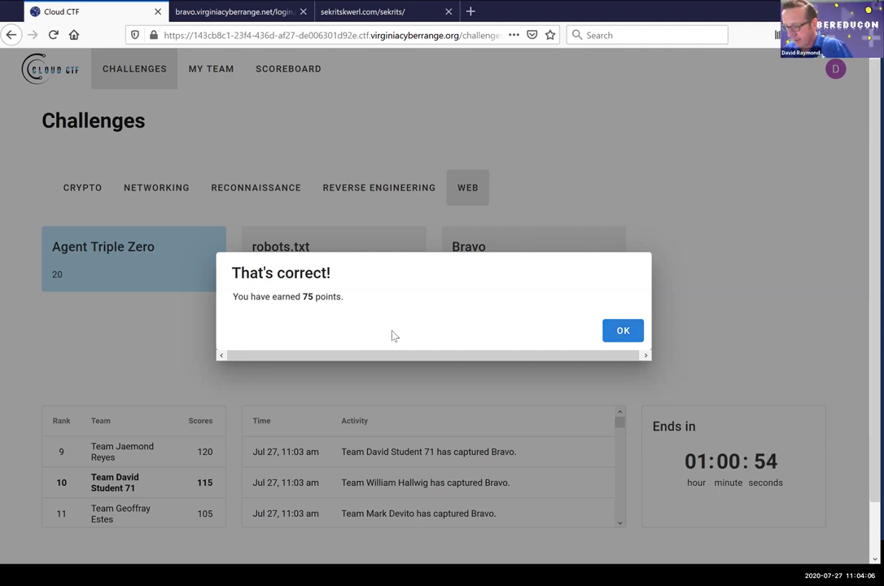
pyautogui.press('Return')
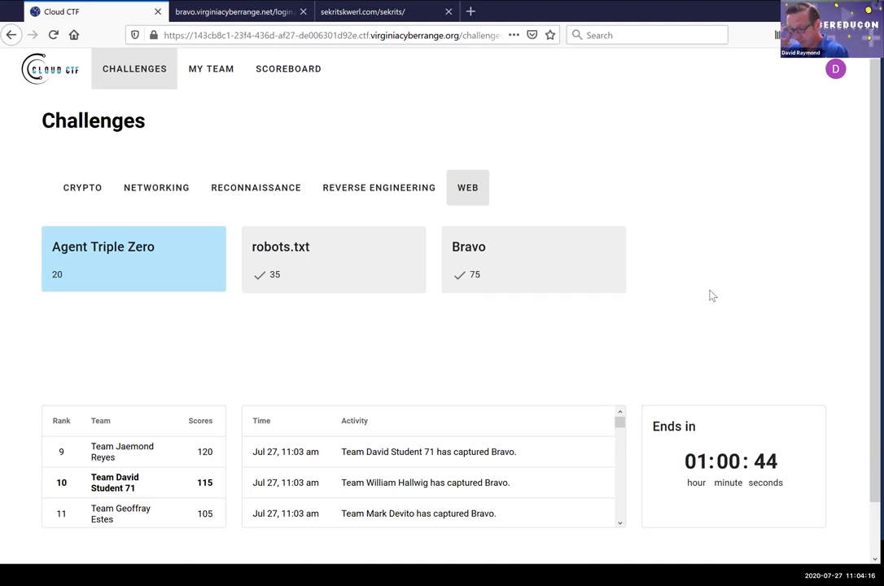
pyautogui.hotkey('alt', 'Tab')
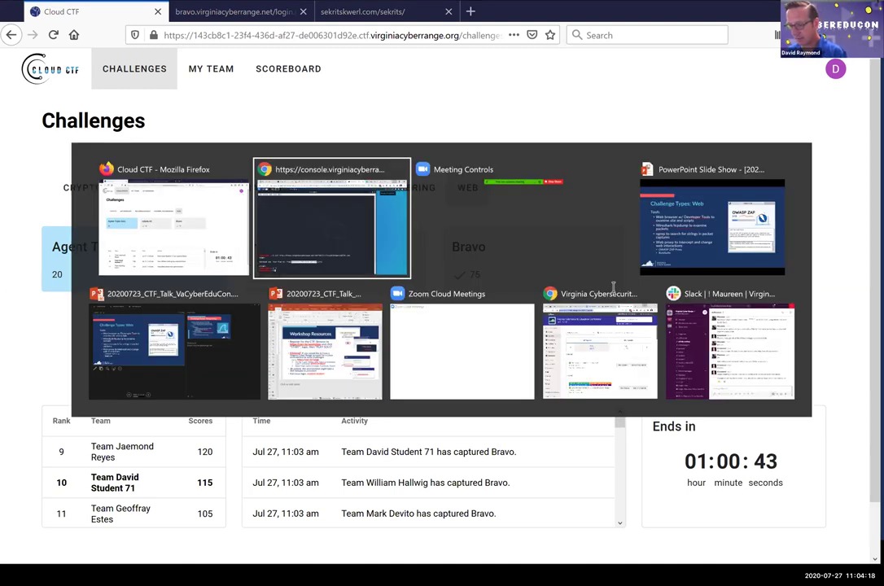
pyautogui.hotkey('alt', 'Tab')
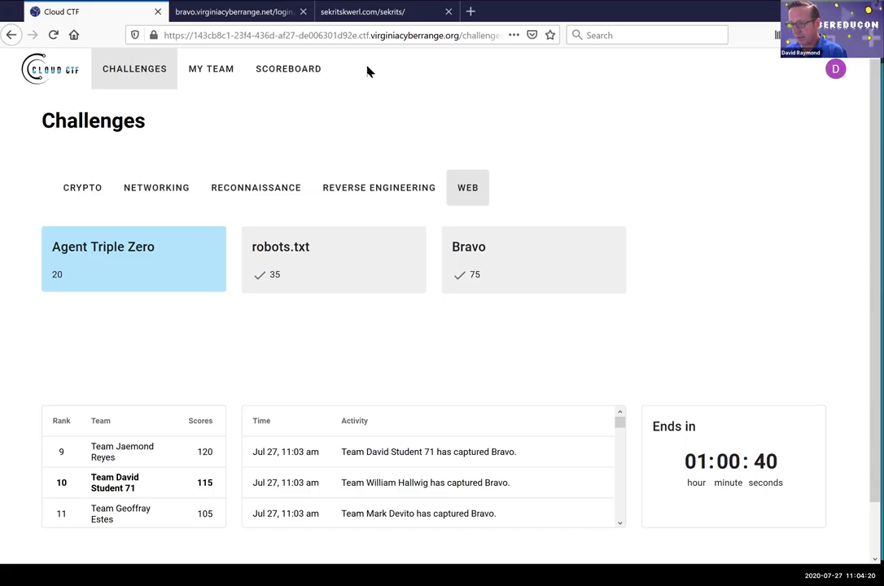
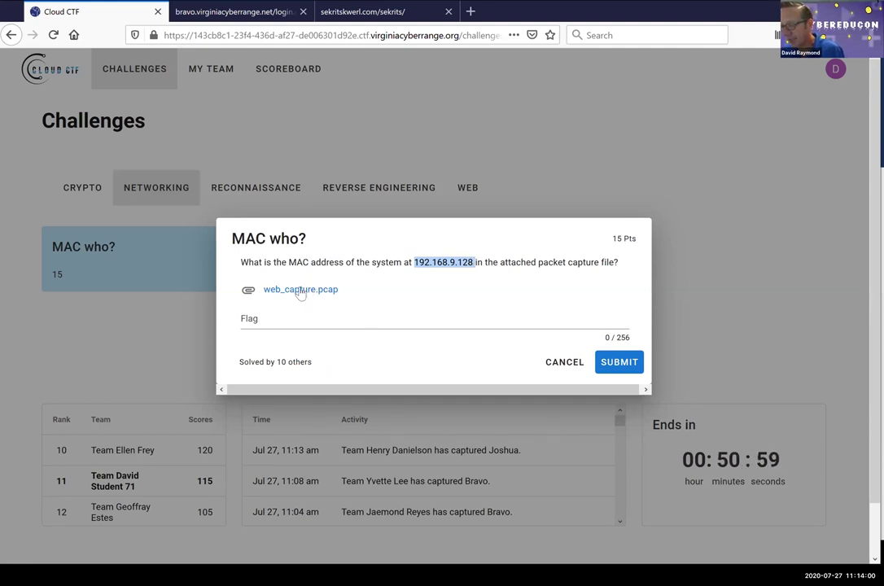
# - Open the MAC who? attachment web_capture.pcap in Wireshark, postpone the software update and maximize the capture window
pyautogui.click(300, 292)
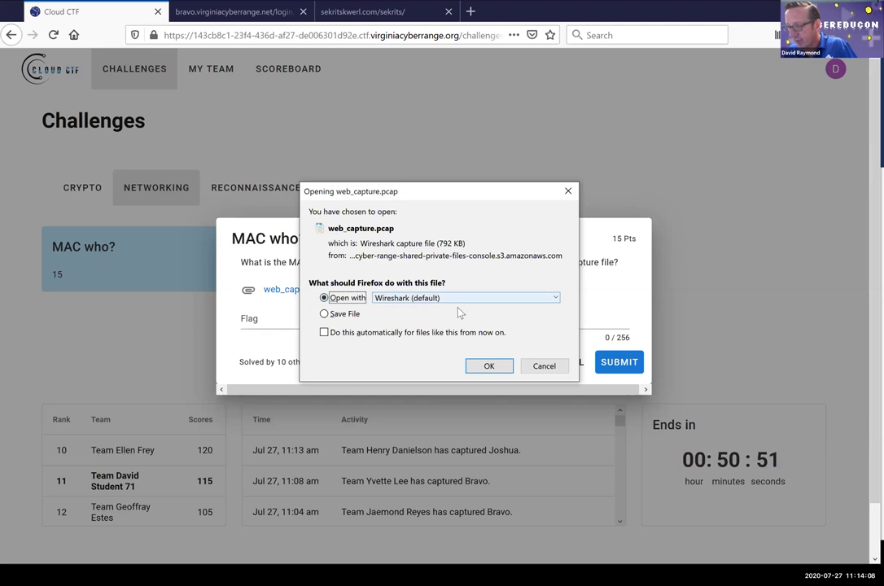
pyautogui.click(492, 367)
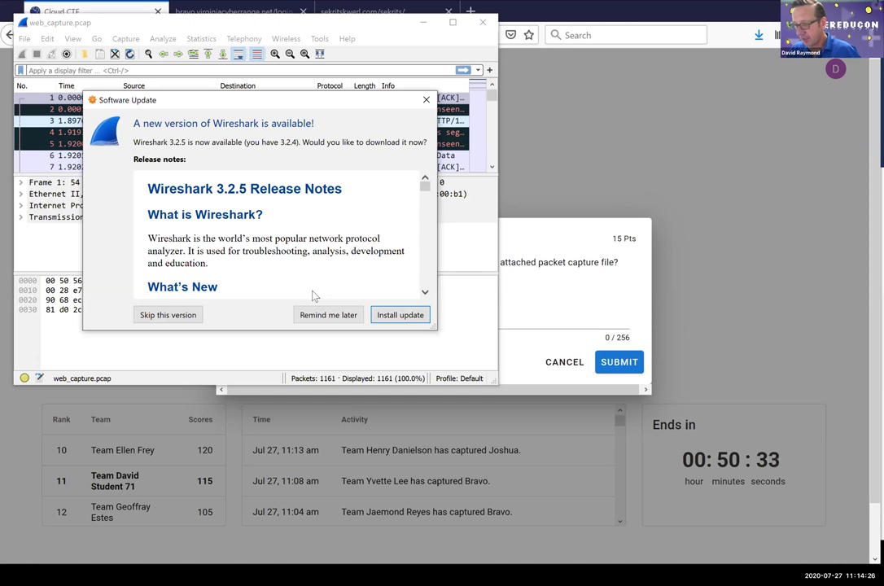
pyautogui.click(315, 318)
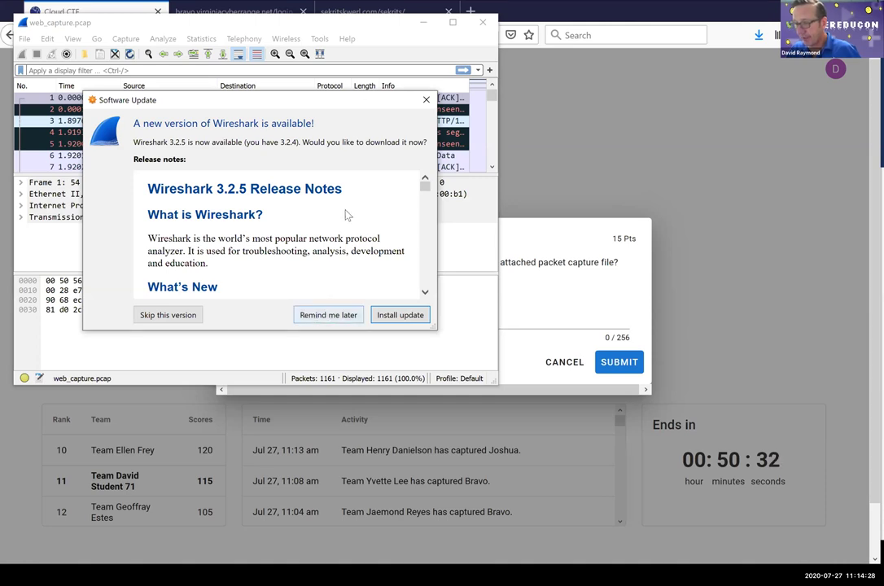
pyautogui.click(453, 22)
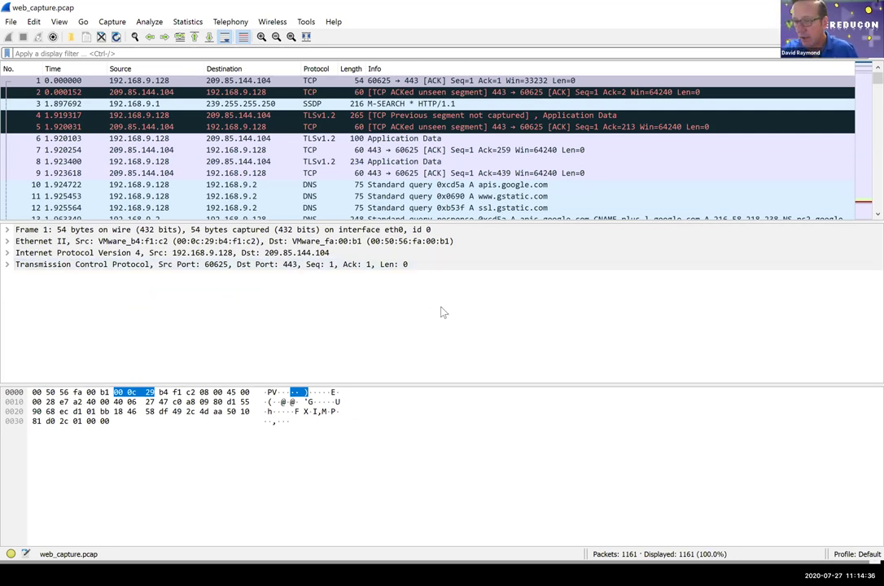
pyautogui.press('XF86AudioLowerVolume')
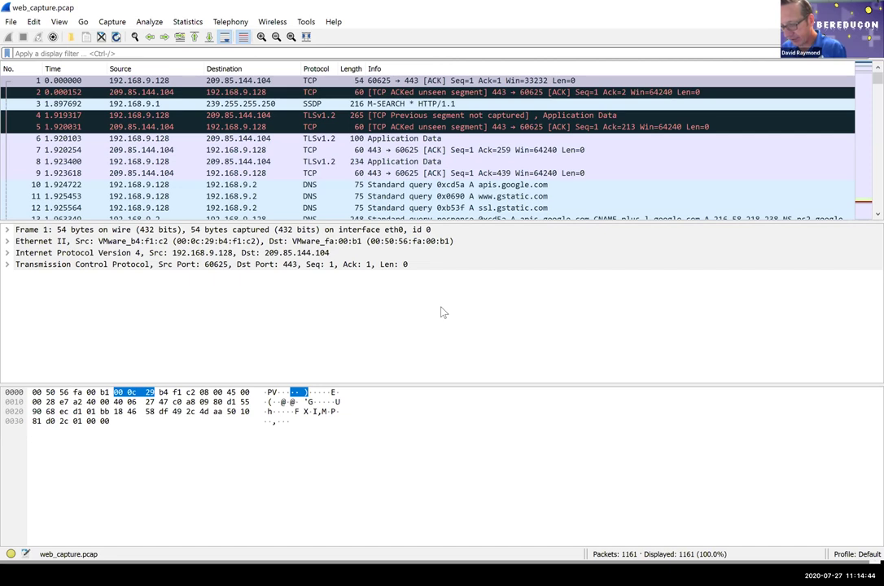
# - Switch to the Kali desktop and launch its web browser
pyautogui.hotkey('alt', 'Tab')
pyautogui.hotkey('alt', 'Tab')
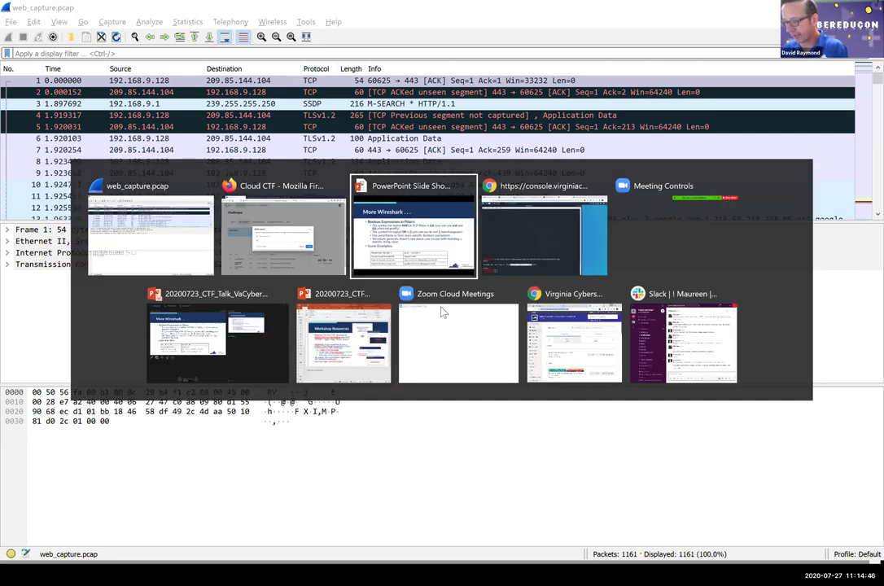
pyautogui.hotkey('alt', 'Tab')
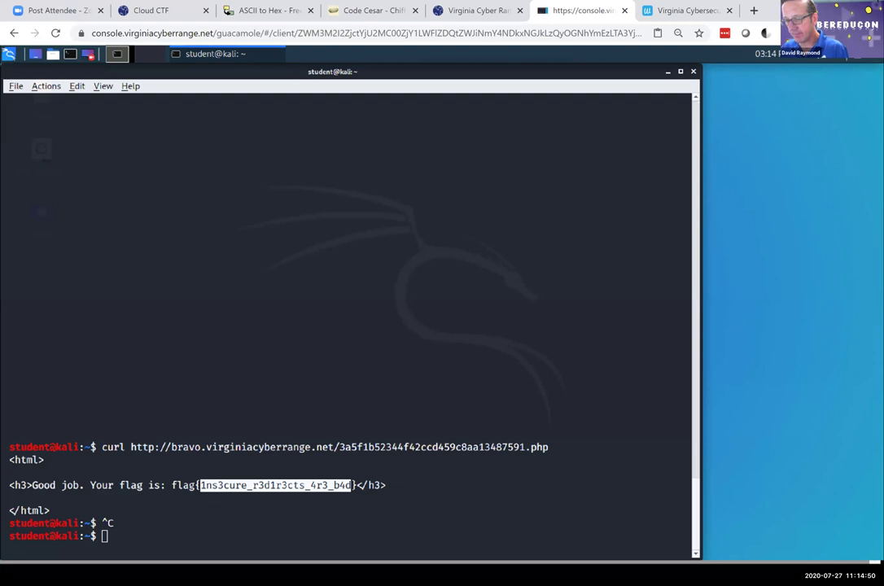
pyautogui.click(8, 54)
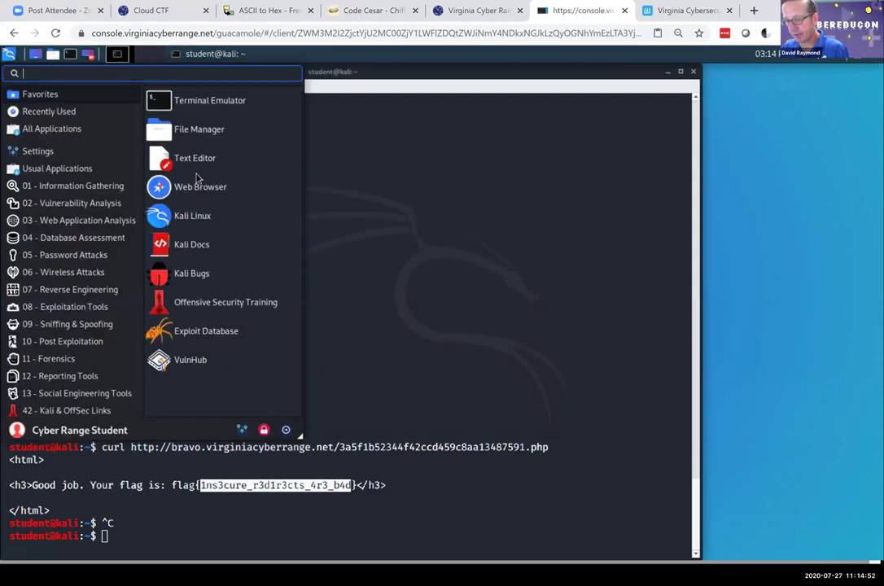
pyautogui.click(240, 196)
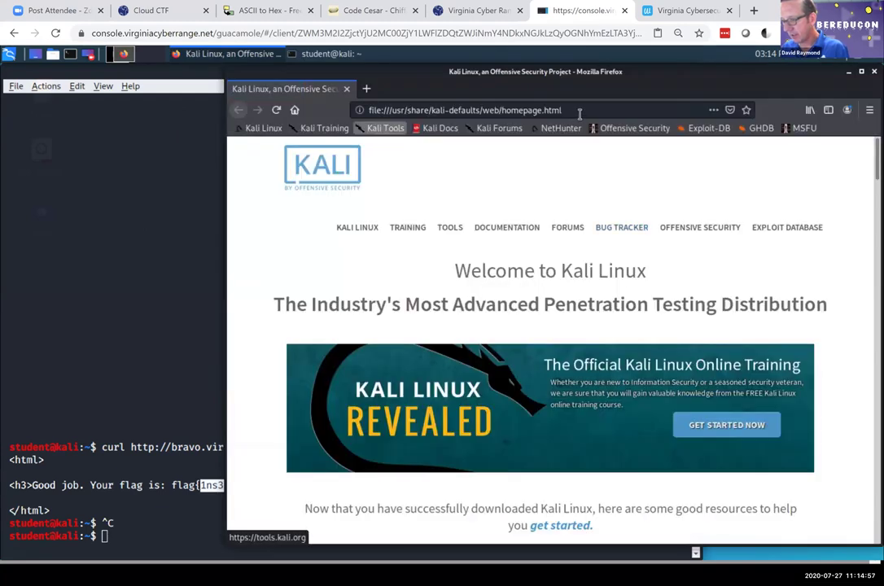
# - Load vacr.io/workshop in the Kali browser in place of the Kali Linux home page
pyautogui.click(578, 113)
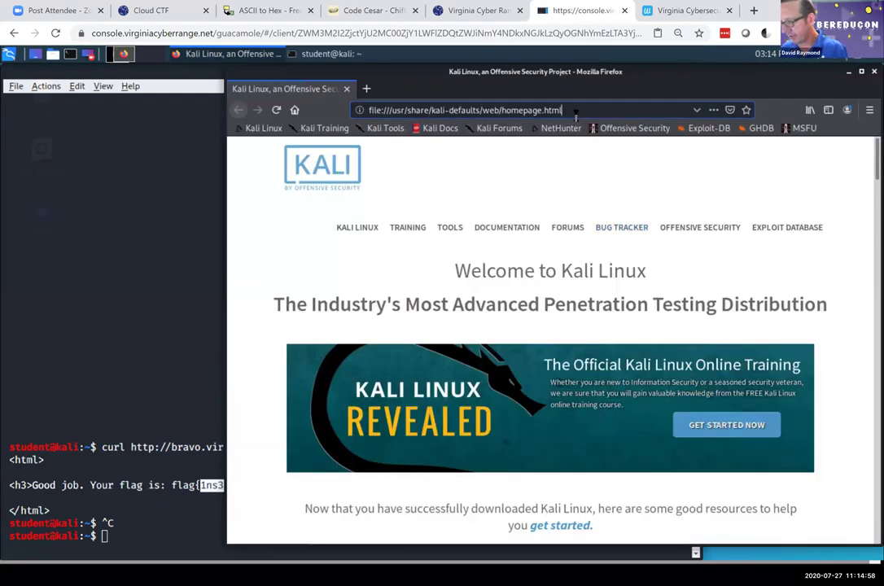
pyautogui.doubleClick(590, 110)
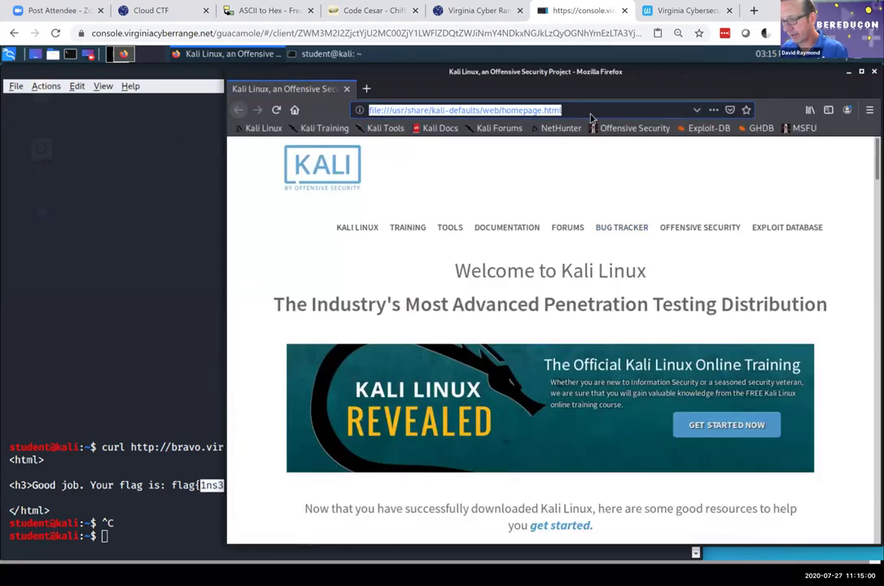
pyautogui.write('vacr.io/wo')
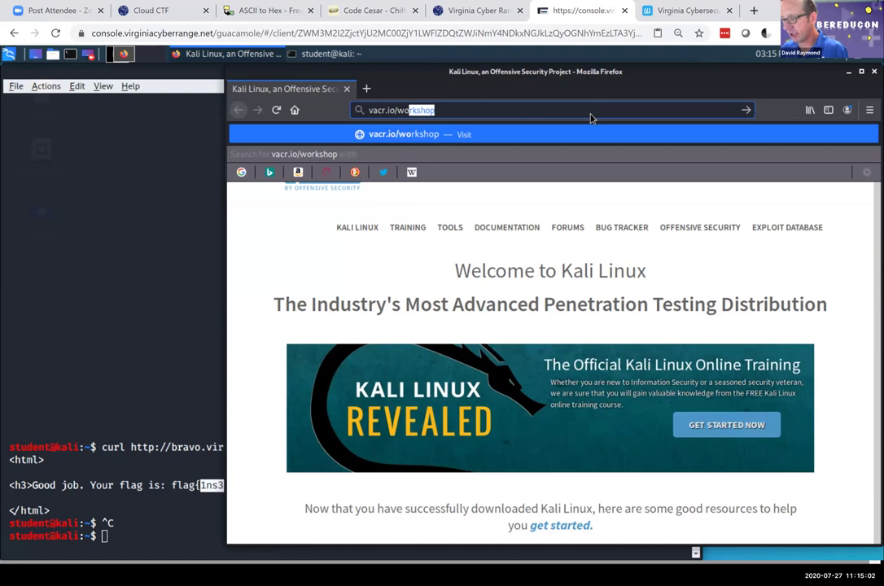
pyautogui.write('rkshop')
pyautogui.press('Return')
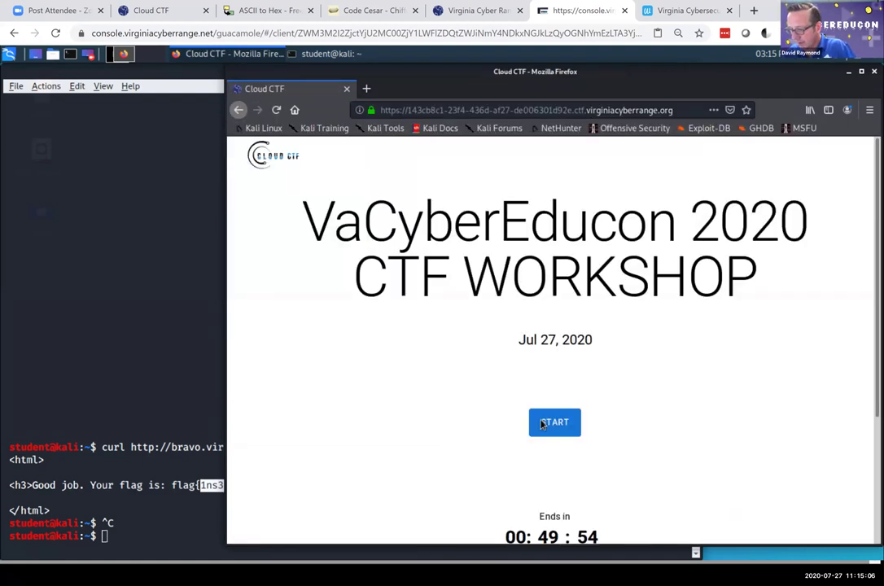
# - Start the VaCyberEducon 2020 CTF Workshop and sign in with a Google account
pyautogui.click(554, 422)
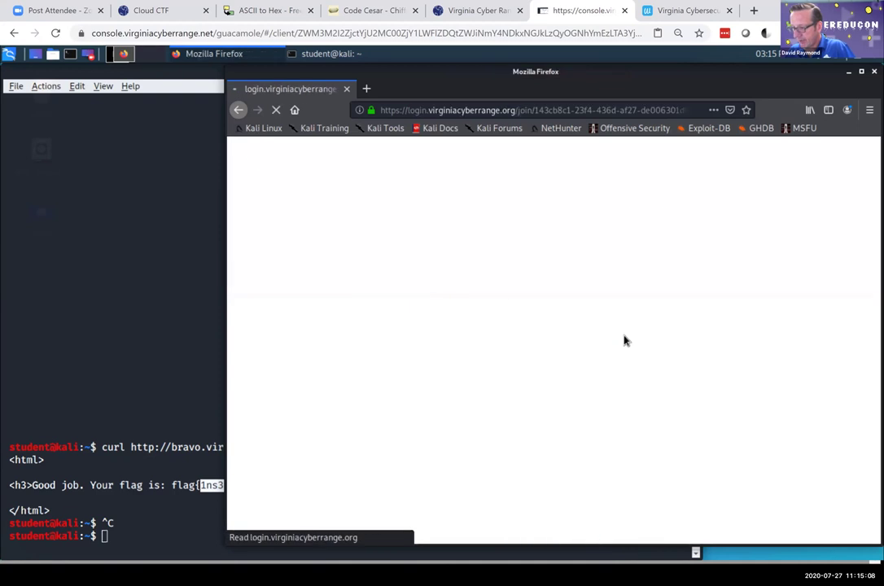
pyautogui.click(618, 363)
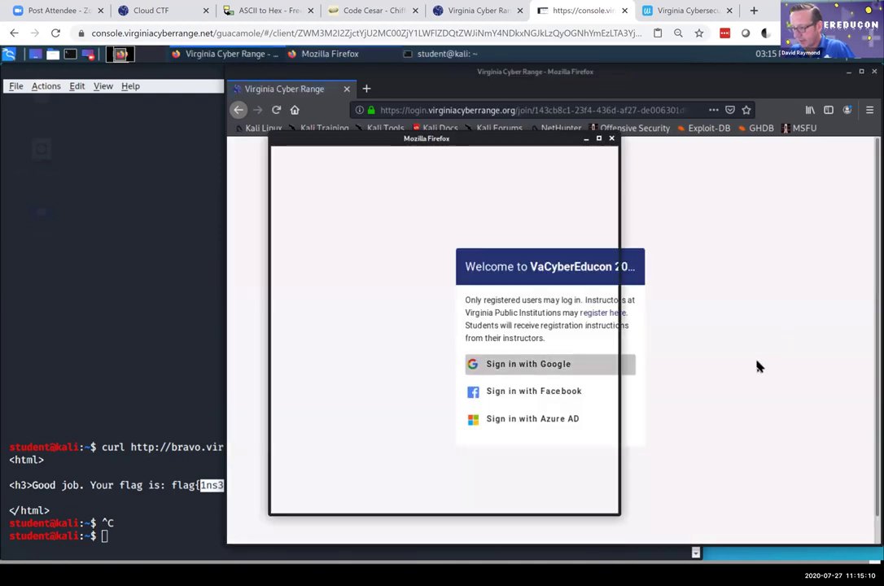
pyautogui.click(489, 306)
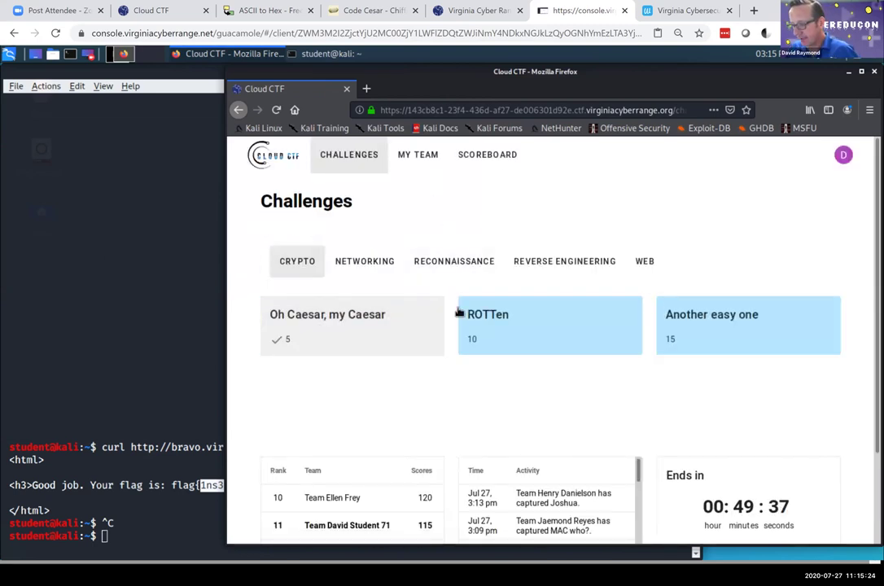
# - Open the MAC who? challenge in the Networking category
pyautogui.click(366, 262)
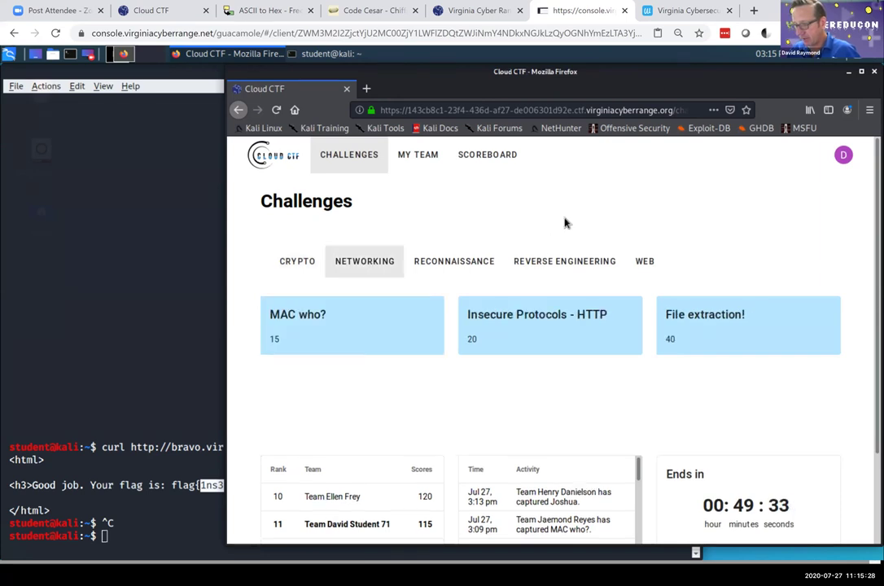
pyautogui.click(326, 326)
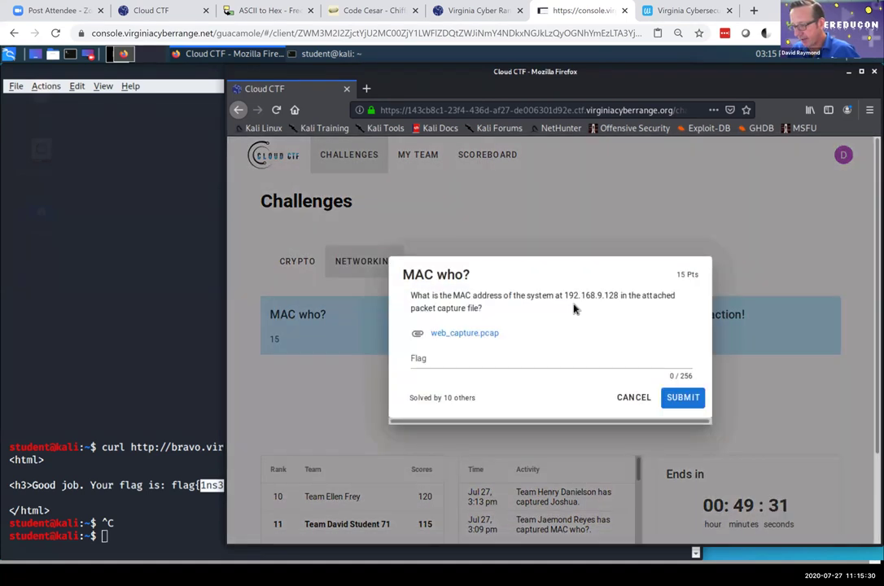
# - Download the web_capture.pcap attachment of the MAC who? challenge and save it to disk
pyautogui.click(460, 333)
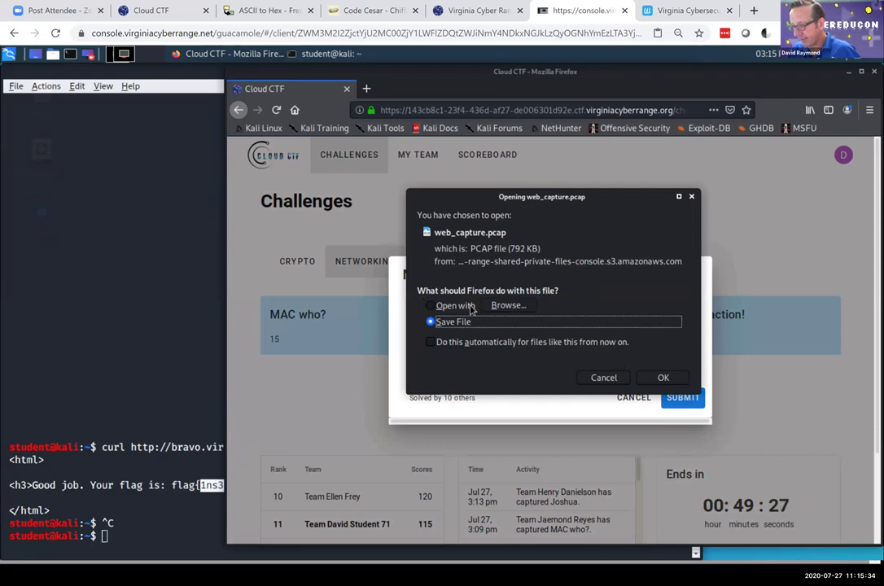
pyautogui.click(664, 379)
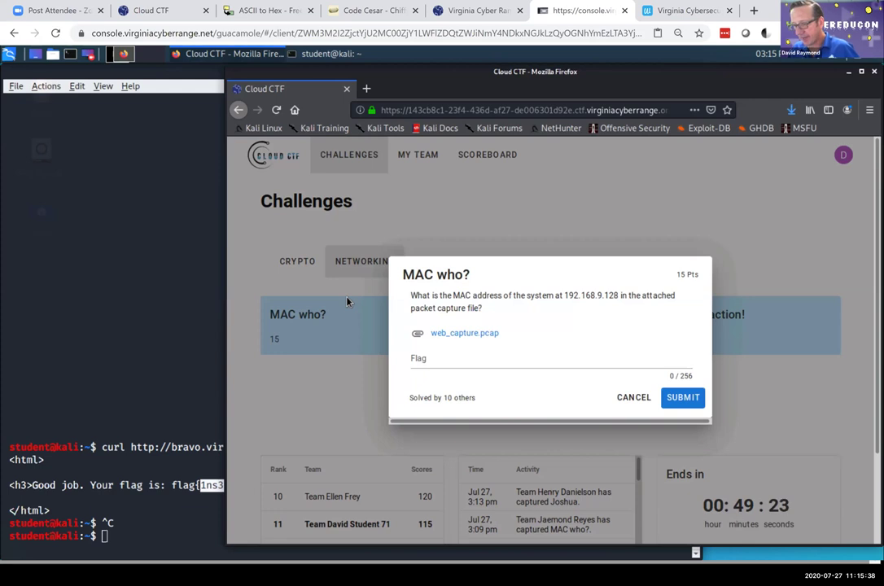
# - Switch to the terminal, change to the Downloads directory and list its files
pyautogui.click(219, 228)
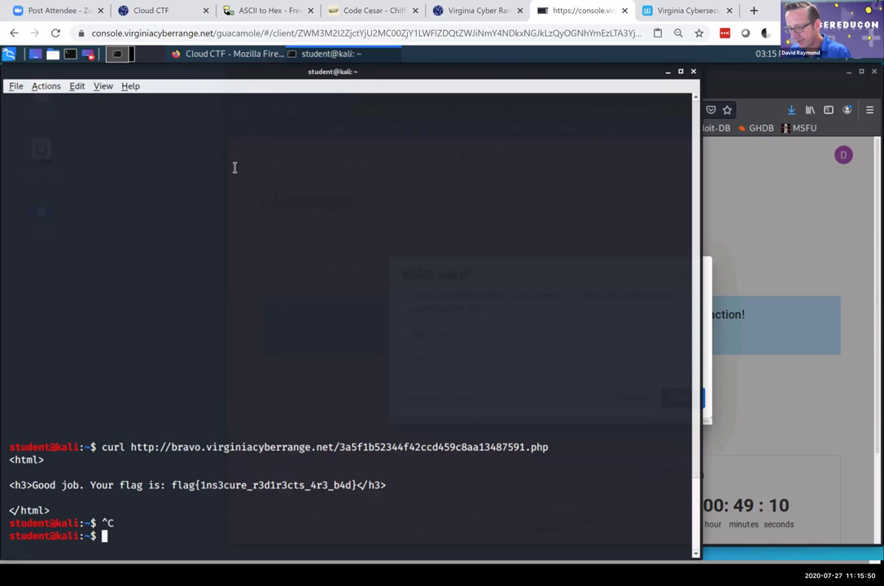
pyautogui.write('cd Dow')
pyautogui.press('Tab')
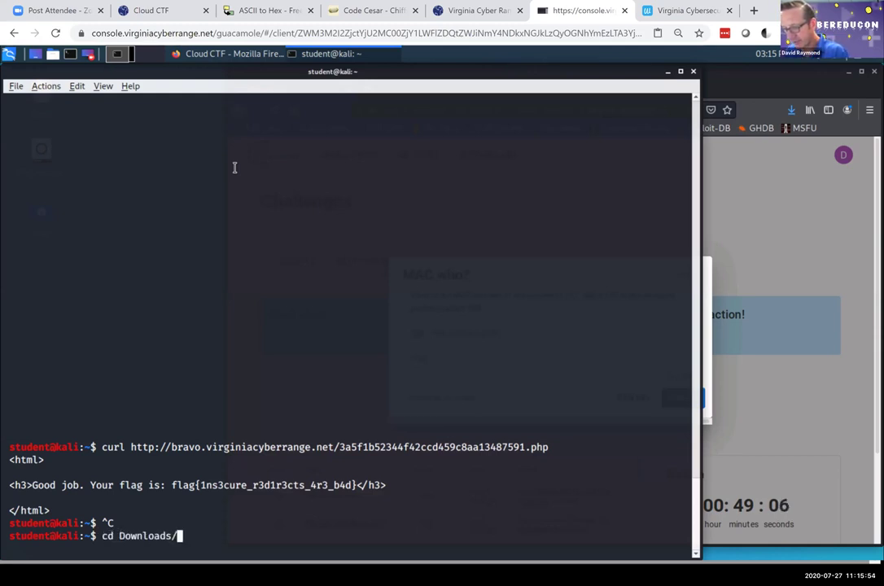
pyautogui.press('Return')
pyautogui.write('ls')
pyautogui.press('Return')
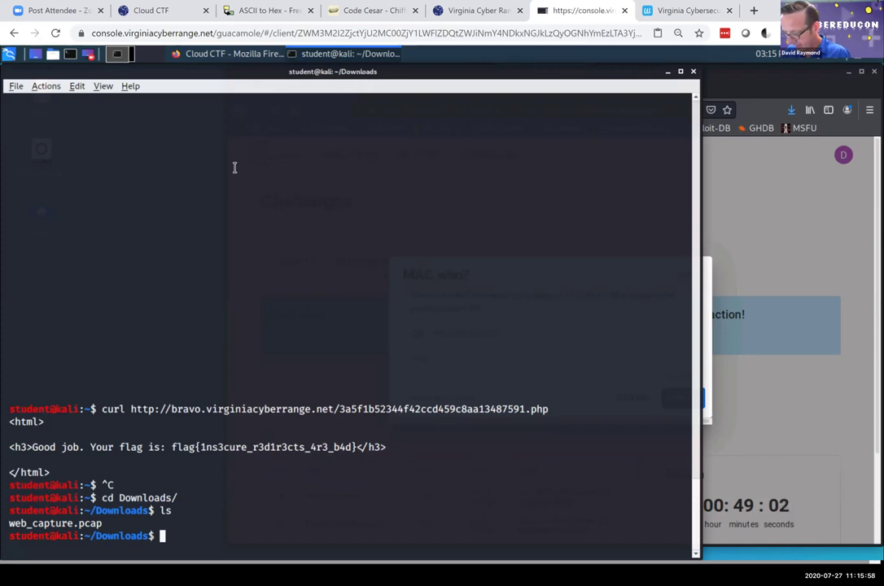
# - Enlarge the terminal text and open web_capture.pcap in Wireshark as a background process
pyautogui.hotkey('ctrl', '+')
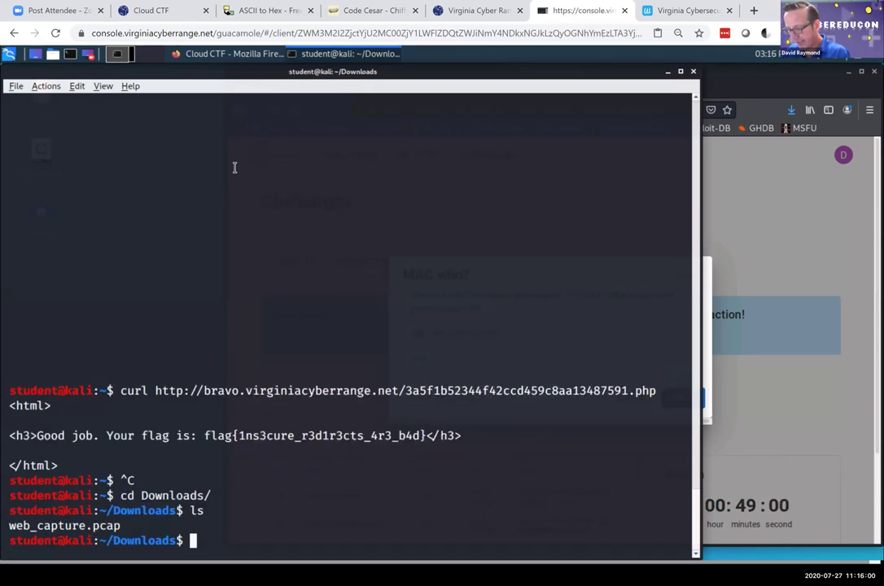
pyautogui.write('wires')
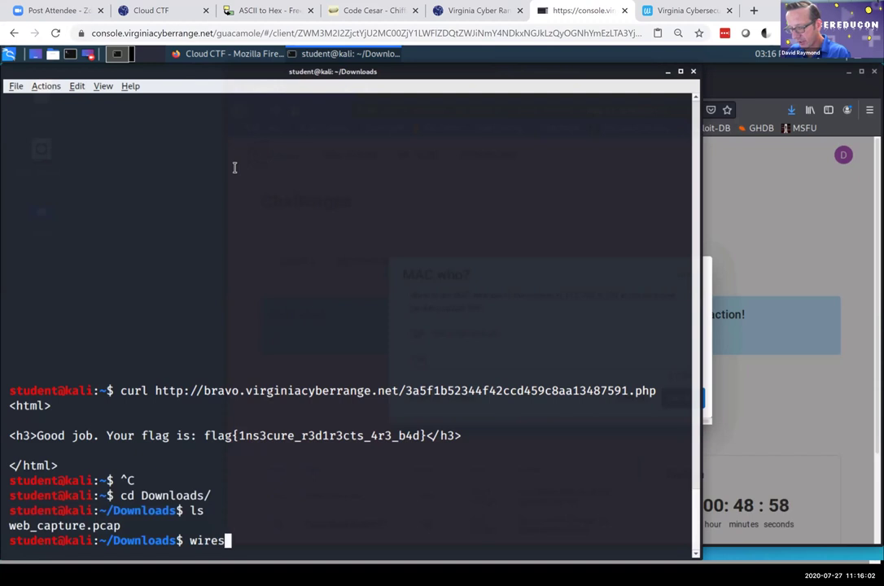
pyautogui.write('hark web')
pyautogui.press('Tab')
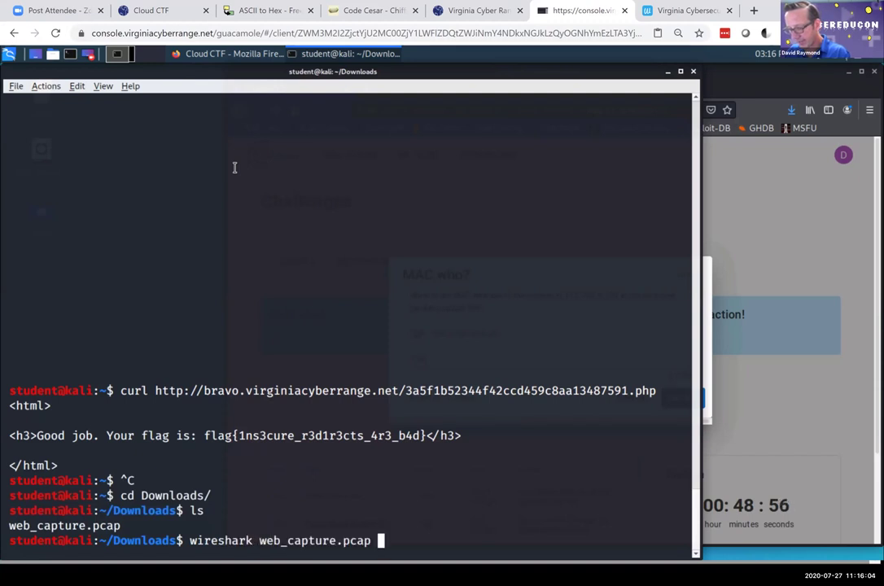
pyautogui.write('&')
pyautogui.press('Return')
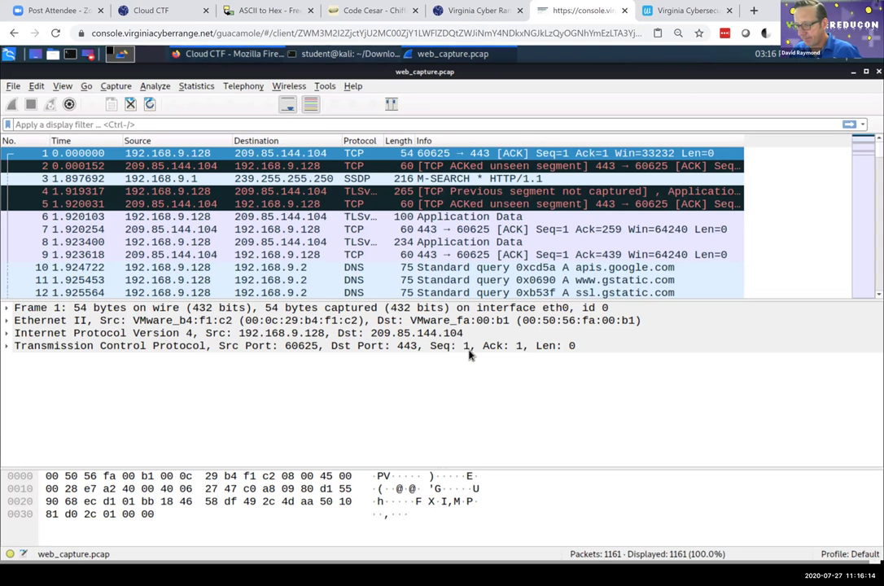
# - Return to the MAC who? challenge in Firefox and copy the IP address 192.168.9.128 from its question
pyautogui.click(202, 54)
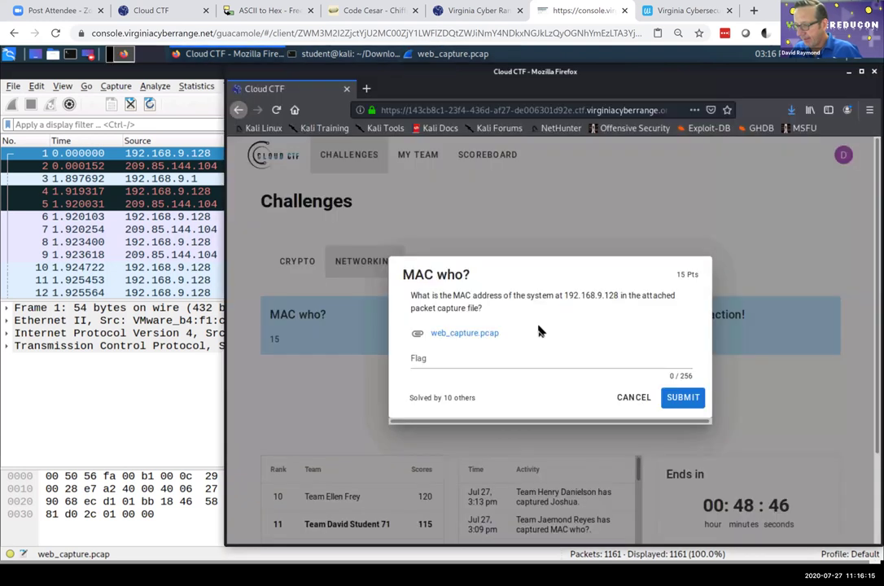
pyautogui.doubleClick(572, 295)
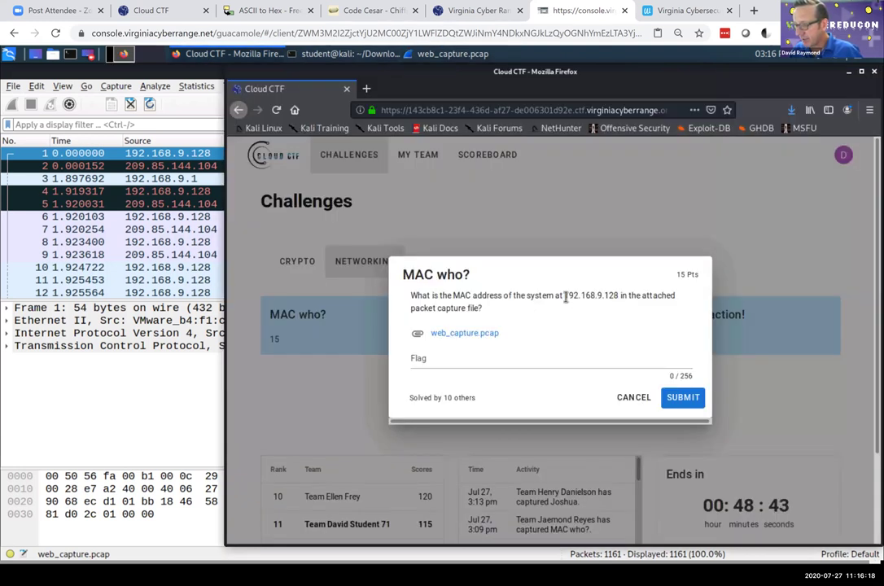
pyautogui.moveTo(614, 291); pyautogui.dragTo(611, 299)
pyautogui.hotkey('ctrl', 'c')
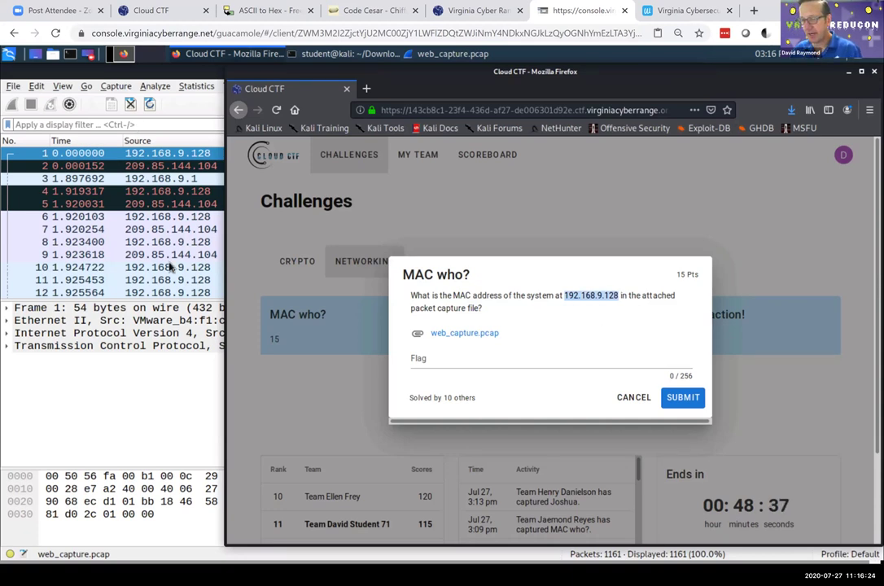
# - Switch to Wireshark and begin a display filter with ip
pyautogui.click(157, 122)
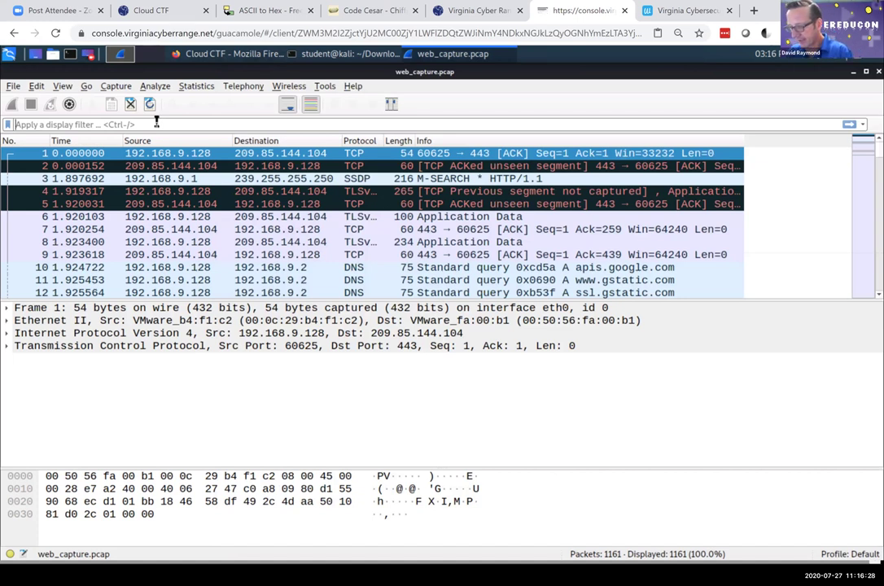
pyautogui.write('ip')
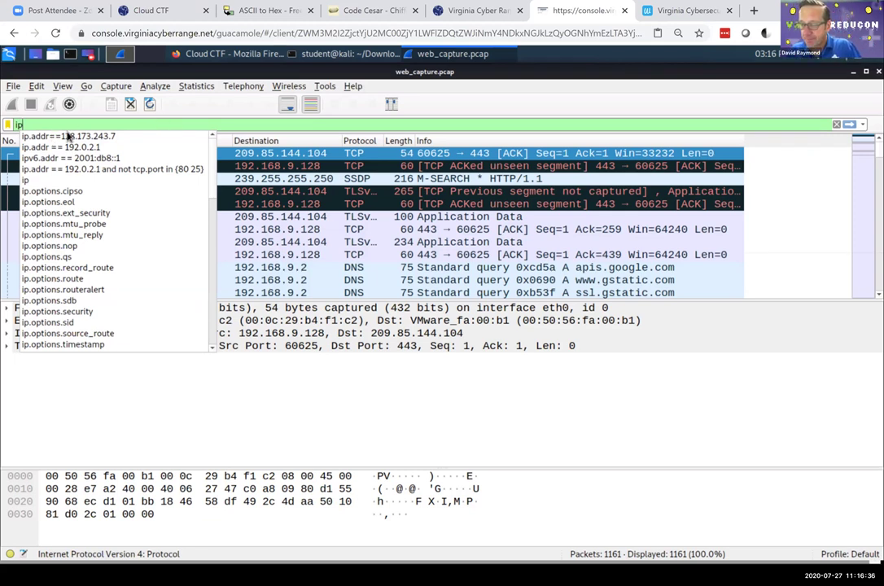
# - Filter the capture to packets to or from the challenge system with ip.addr==192.168.9.128
pyautogui.scroll(-15, 55, 199)
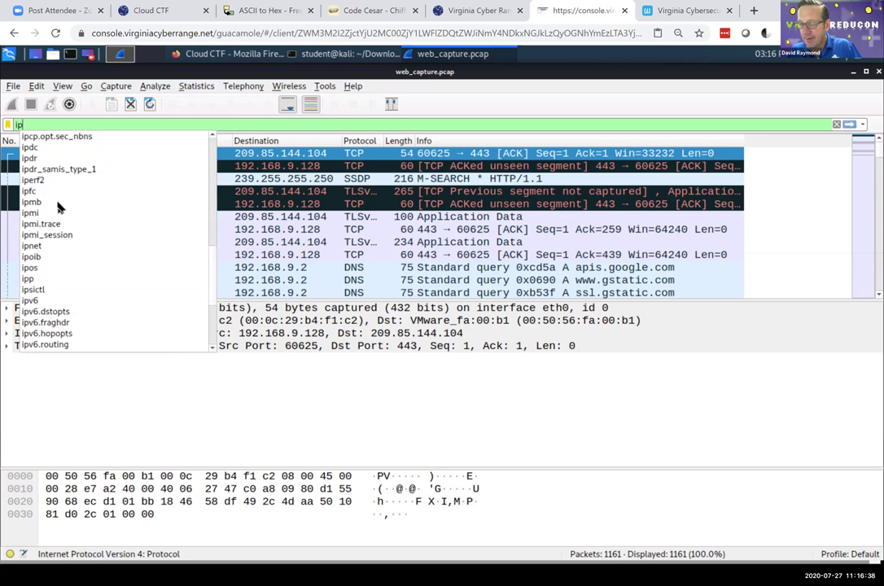
pyautogui.scroll(-2, 57, 236)
pyautogui.scroll(10, 65, 299)
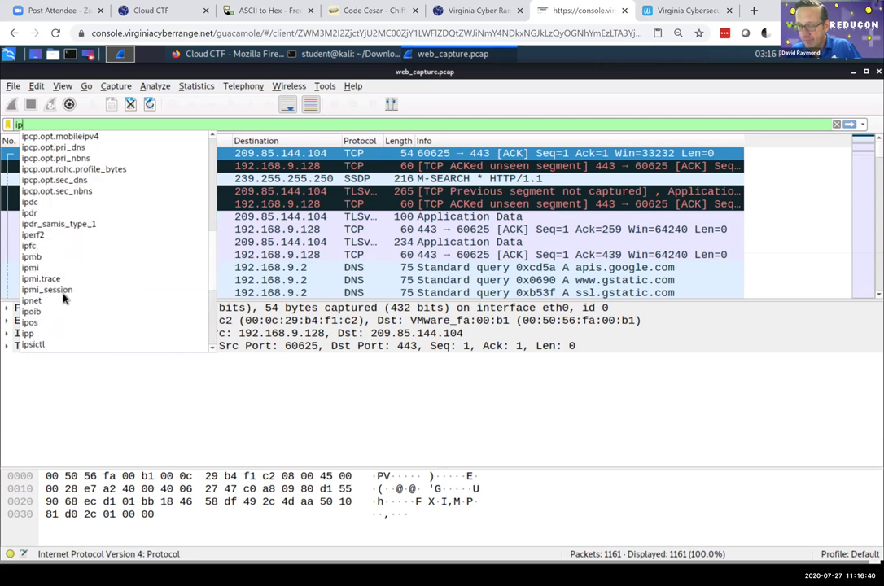
pyautogui.scroll(3, 58, 244)
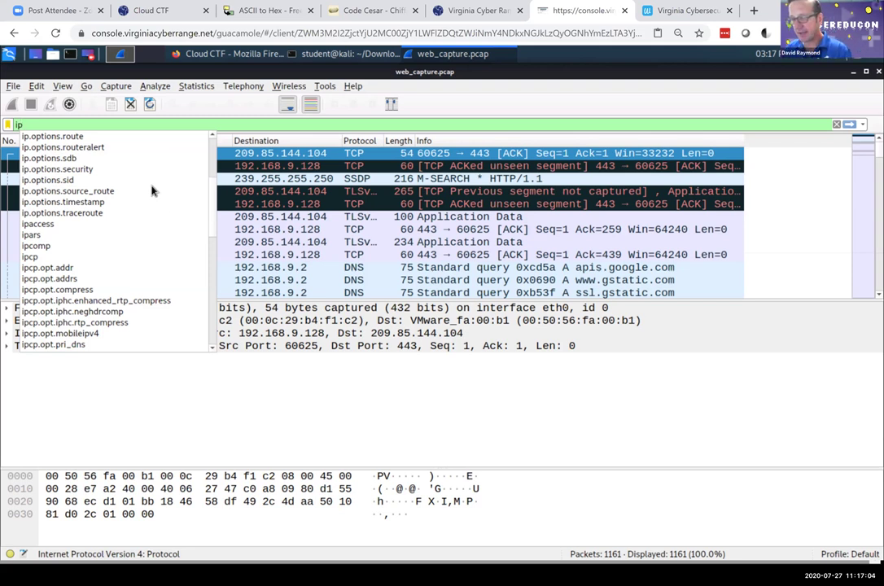
pyautogui.write('.addr')
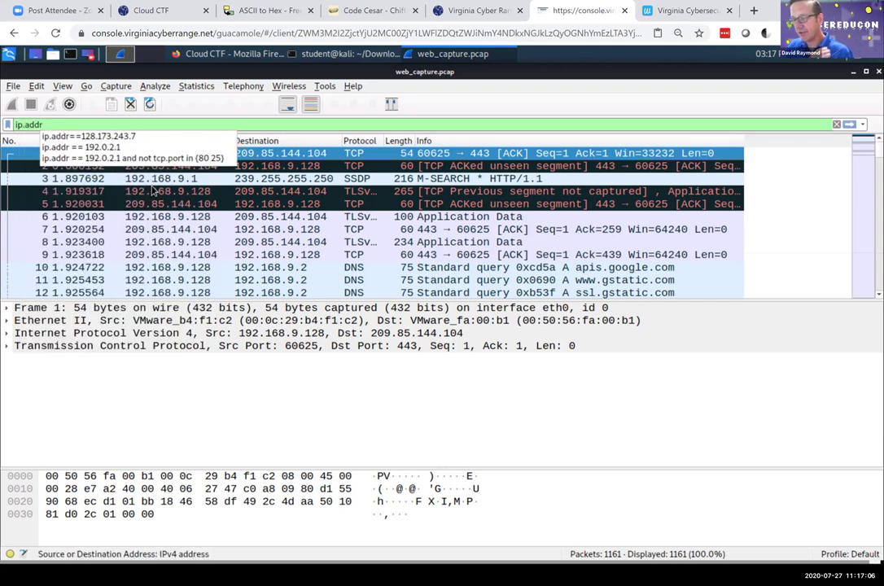
pyautogui.write('==')
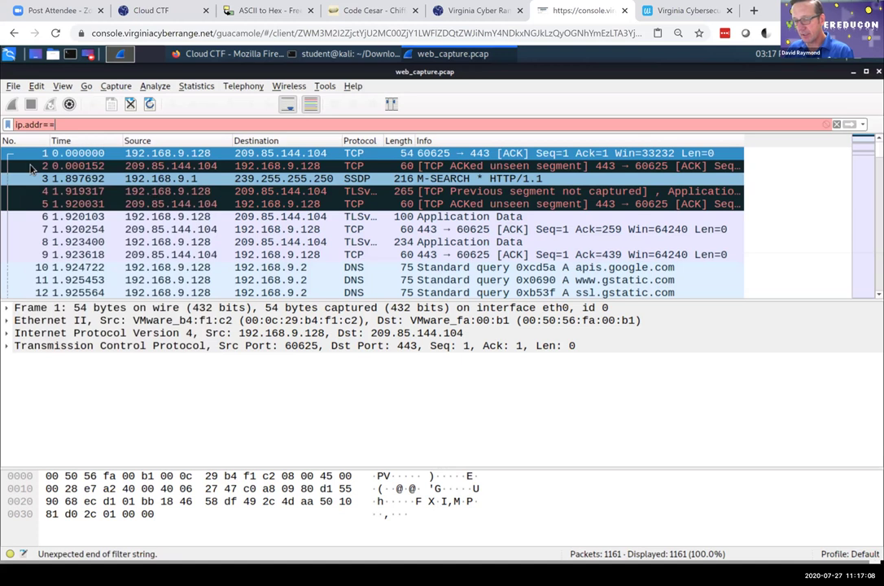
pyautogui.hotkey('ctrl', 'v')
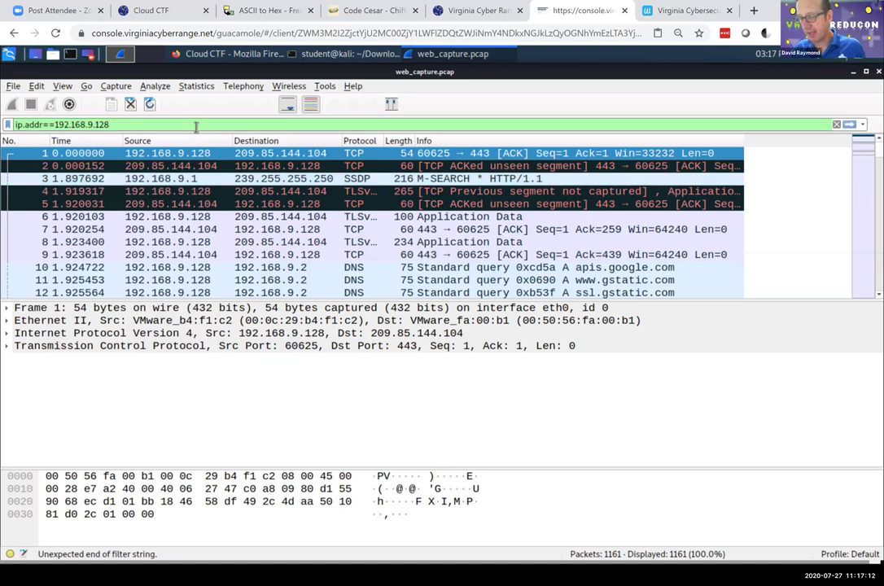
pyautogui.press('Return')
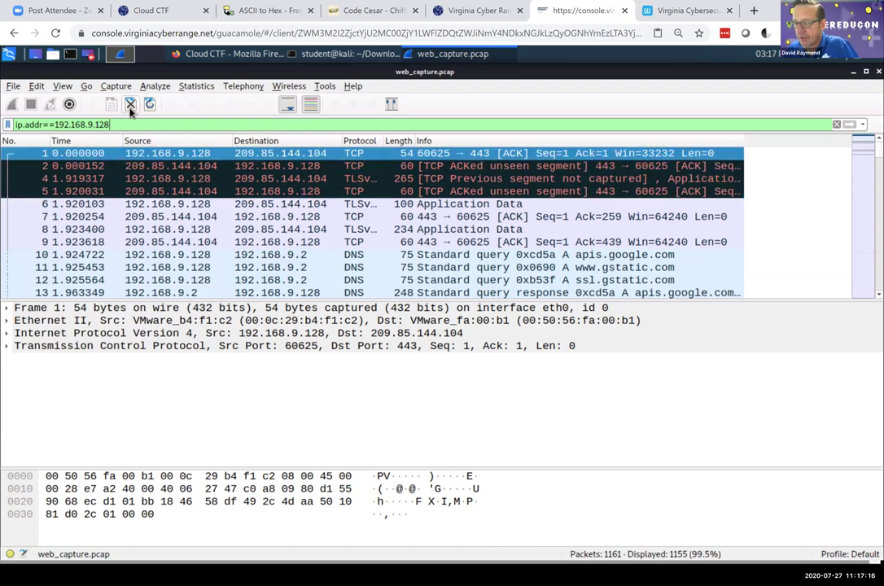
# - Change the display filter to ip.src==192.168.9.128 so it matches only packets sent by that system
pyautogui.click(189, 123)
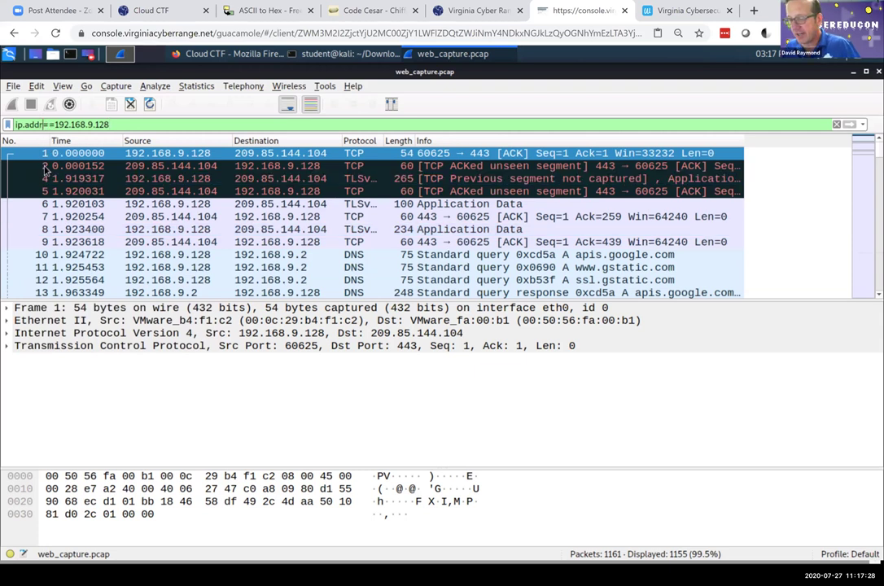
pyautogui.press('BackSpace')
pyautogui.press('BackSpace')
pyautogui.press('BackSpace')
pyautogui.press('BackSpace')
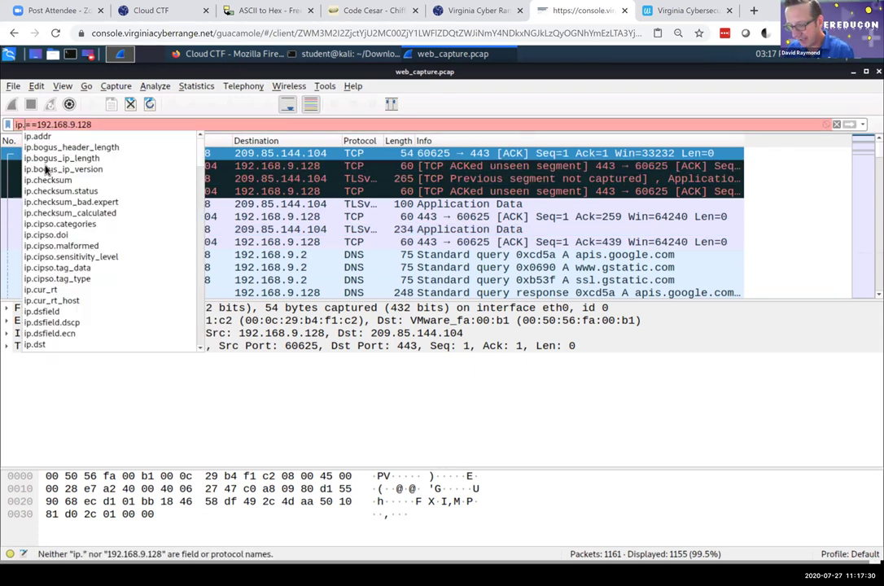
pyautogui.write('src')
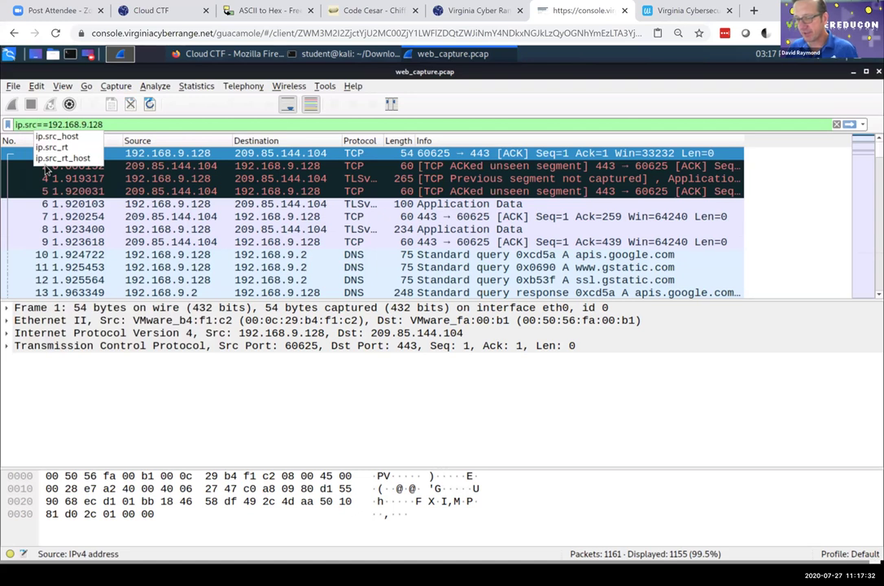
pyautogui.press('Return')
pyautogui.click(38, 124)
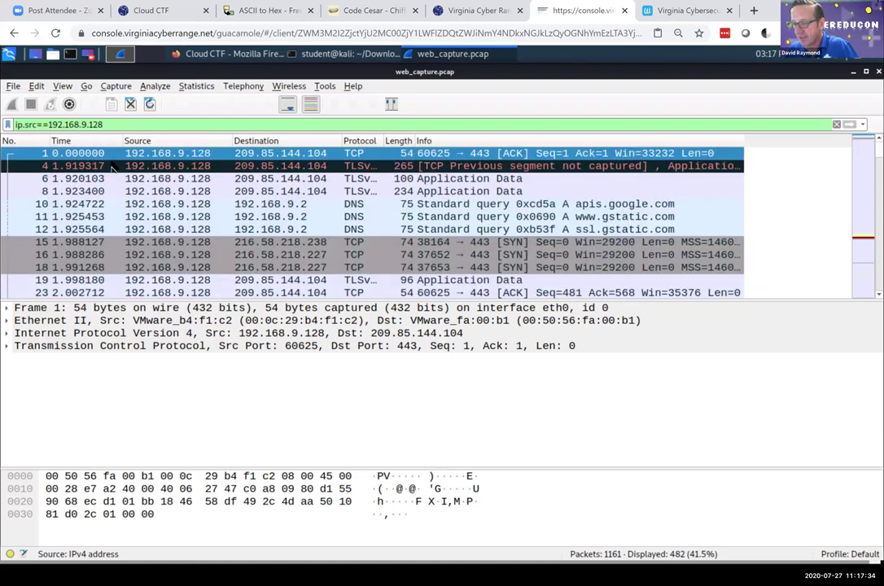
# - Look through the filtered packet list, comparing the source and destination addresses
pyautogui.scroll(-20, 168, 220)
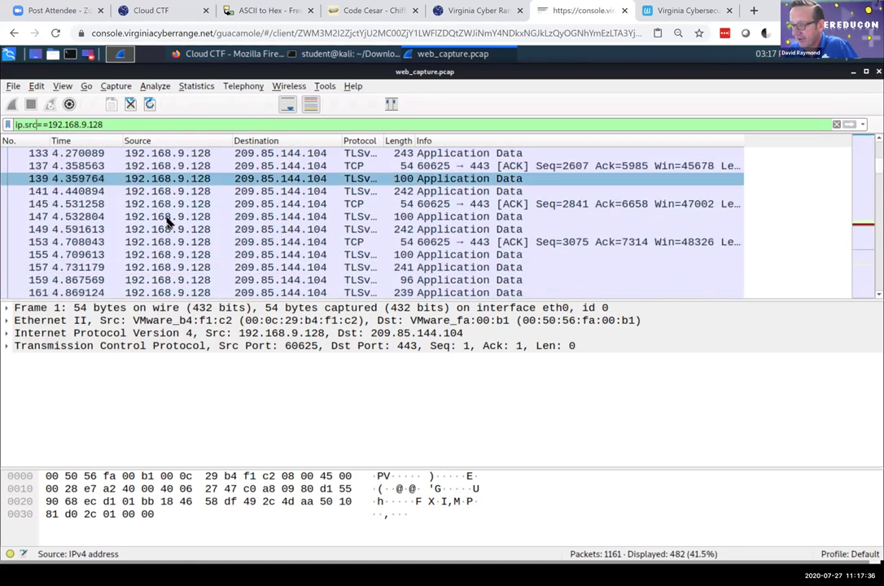
pyautogui.scroll(-3, 168, 222)
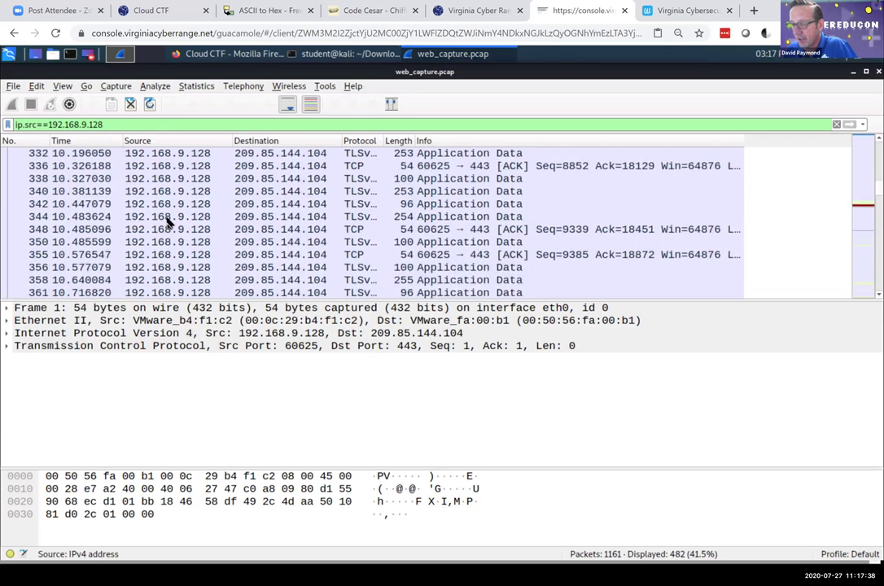
pyautogui.scroll(20, 168, 221)
pyautogui.scroll(12, 169, 220)
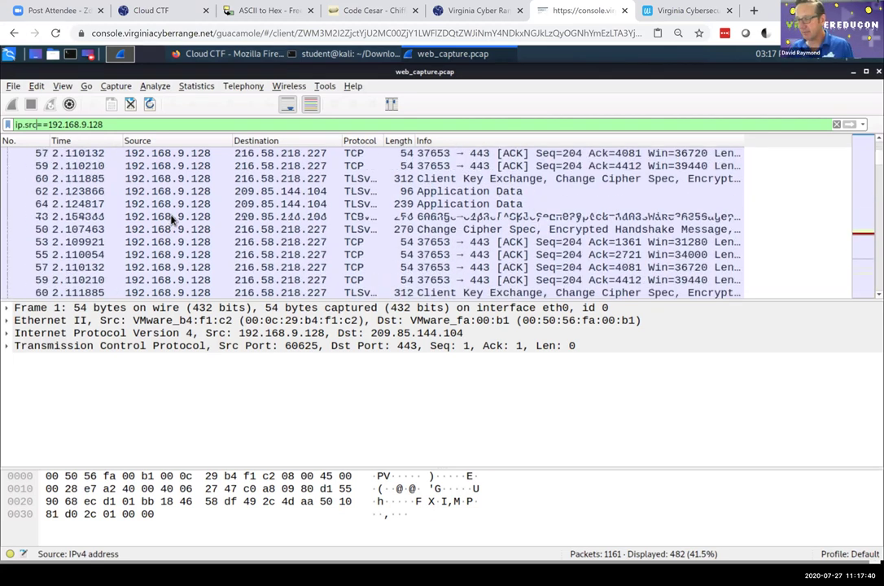
pyautogui.scroll(-5, 171, 219)
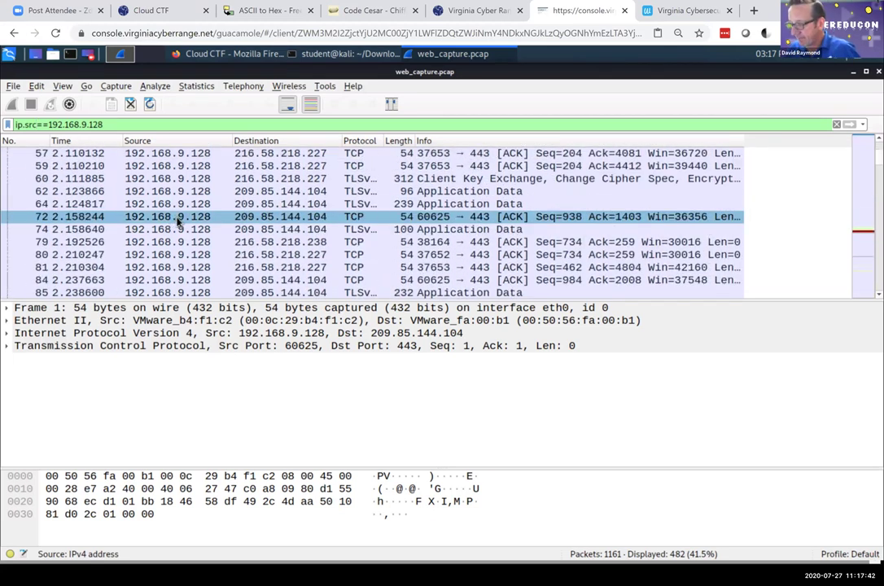
pyautogui.scroll(-10, 171, 218)
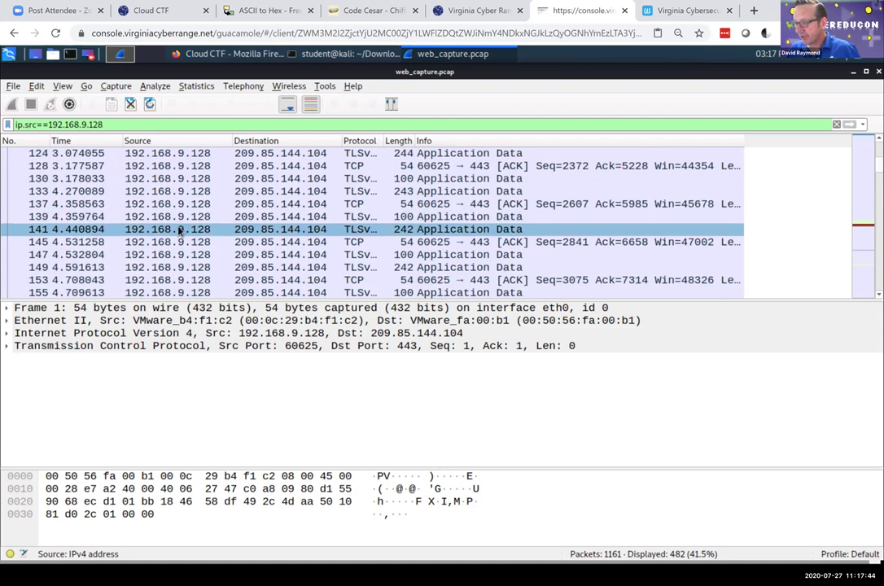
pyautogui.scroll(-5, 180, 232)
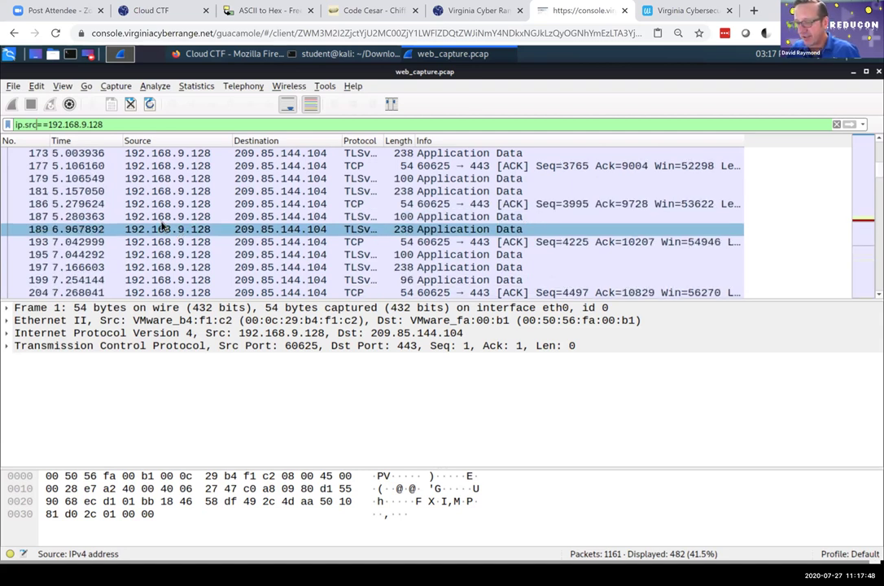
pyautogui.scroll(-1, 147, 228)
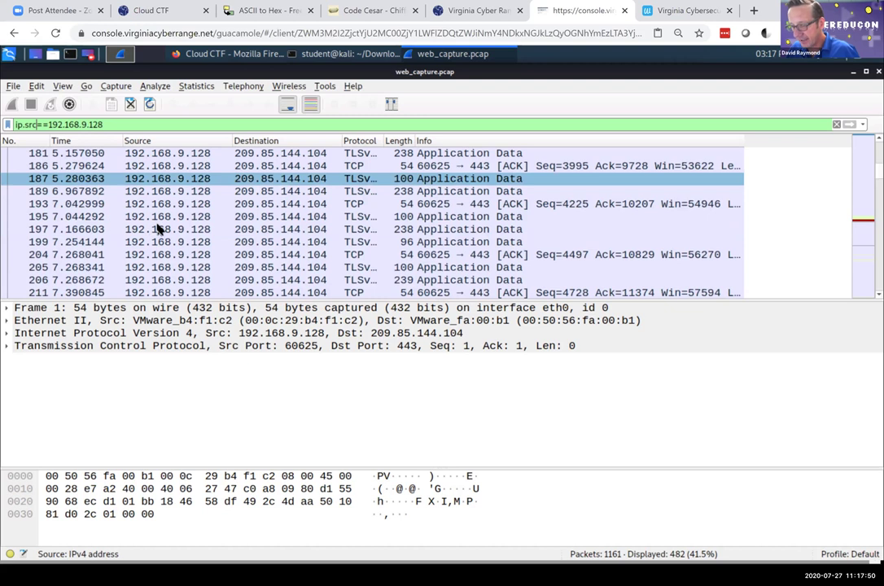
# - Follow the TCP stream of packet 278, sent from 192.168.9.128 to 209.85.144.104
pyautogui.scroll(-8, 158, 227)
pyautogui.rightClick(146, 218)
pyautogui.moveTo(326, 404)
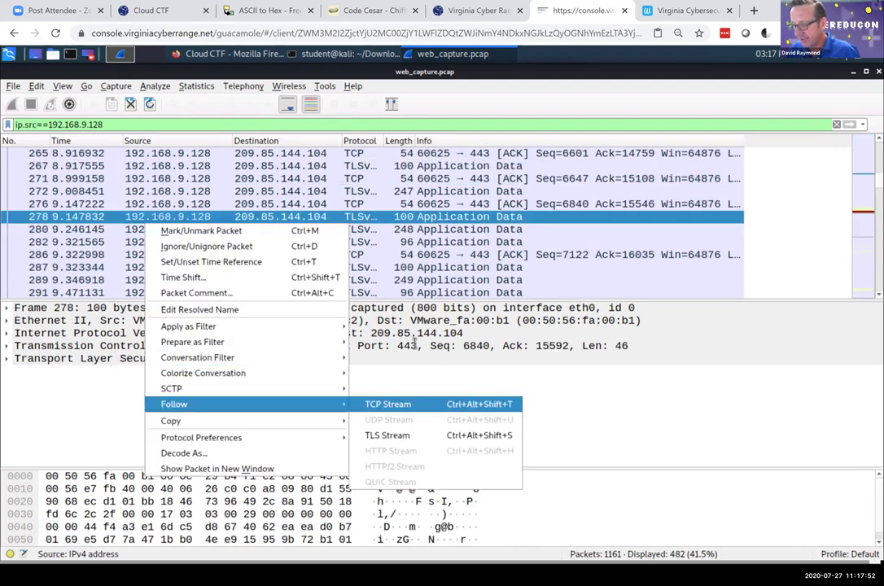
pyautogui.click(388, 404)
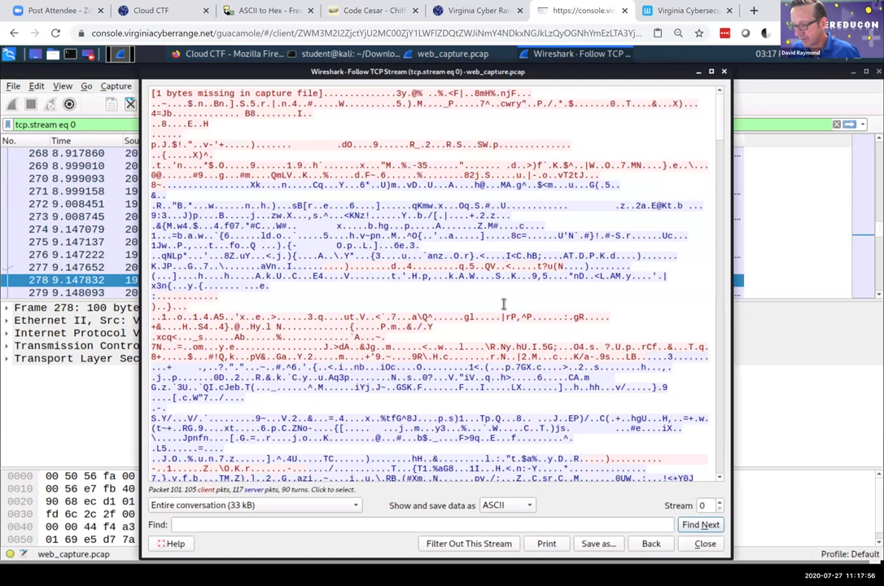
# - Read through the conversation data of the followed TCP stream and close the stream window
pyautogui.scroll(-10, 503, 304)
pyautogui.scroll(-10, 503, 309)
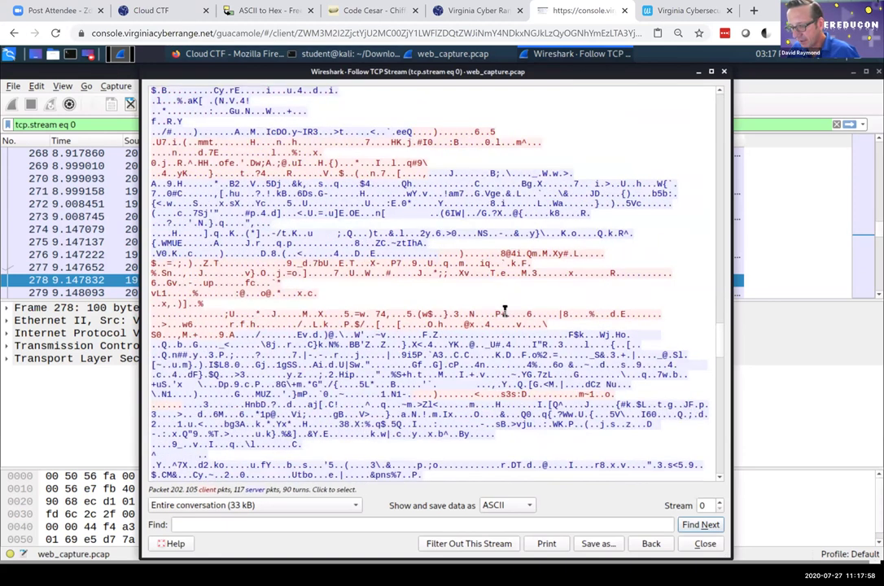
pyautogui.scroll(-10, 504, 312)
pyautogui.scroll(4, 509, 310)
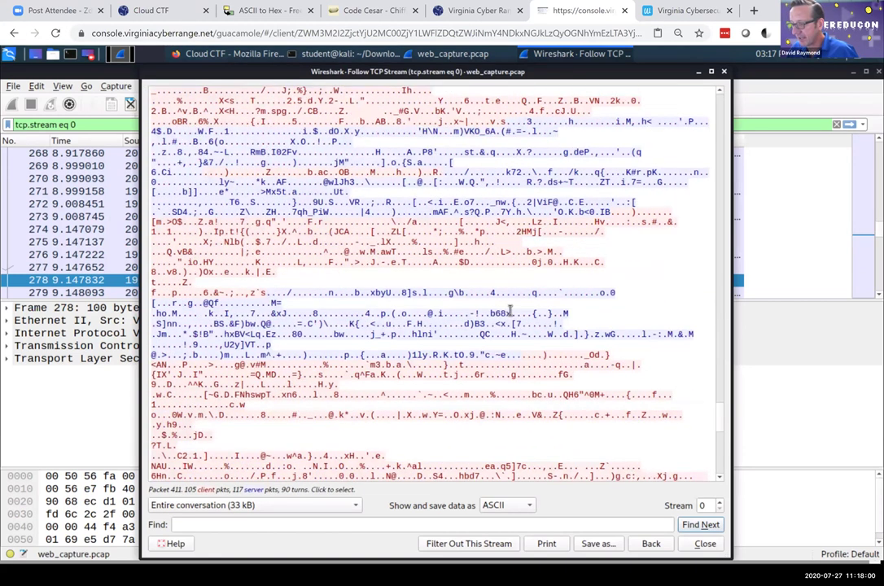
pyautogui.scroll(10, 510, 312)
pyautogui.scroll(10, 510, 303)
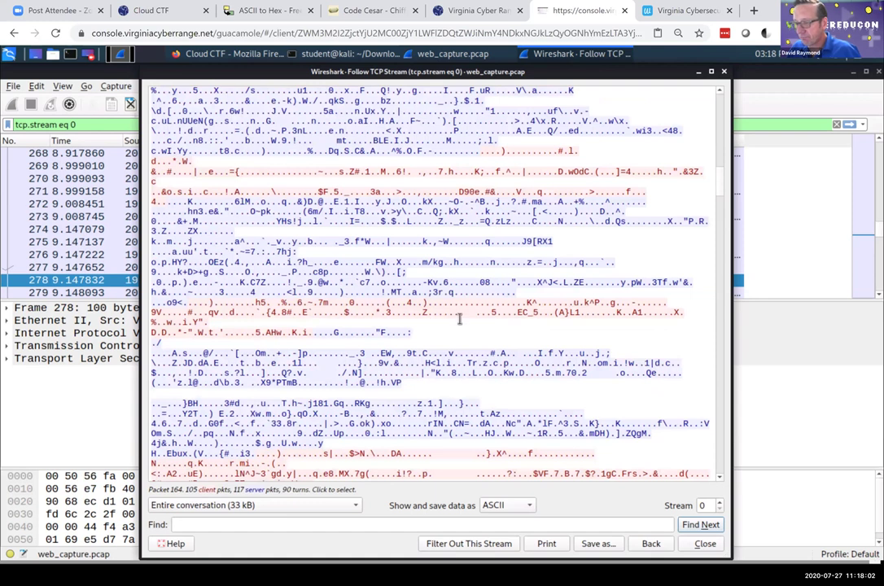
pyautogui.scroll(10, 460, 319)
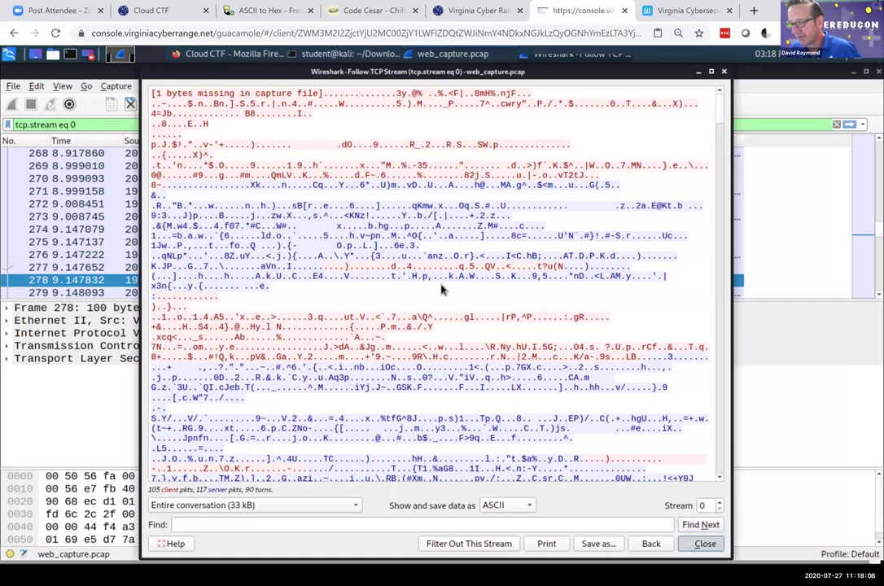
pyautogui.press('Escape')
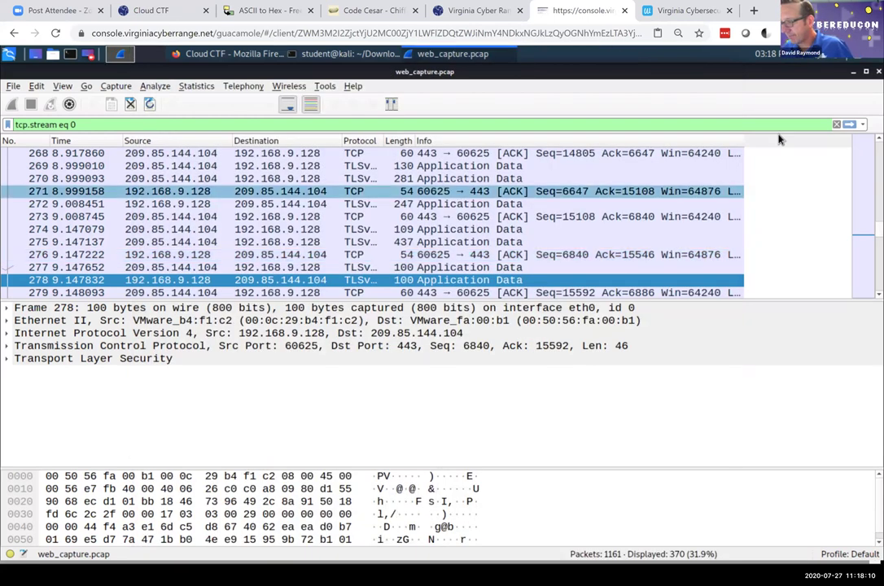
# - Clear the TCP stream filter and reapply the recent filter ip.src==192.168.9.128
pyautogui.hotkey('ctrl', 'a')
pyautogui.press('BackSpace')
pyautogui.press('Return')
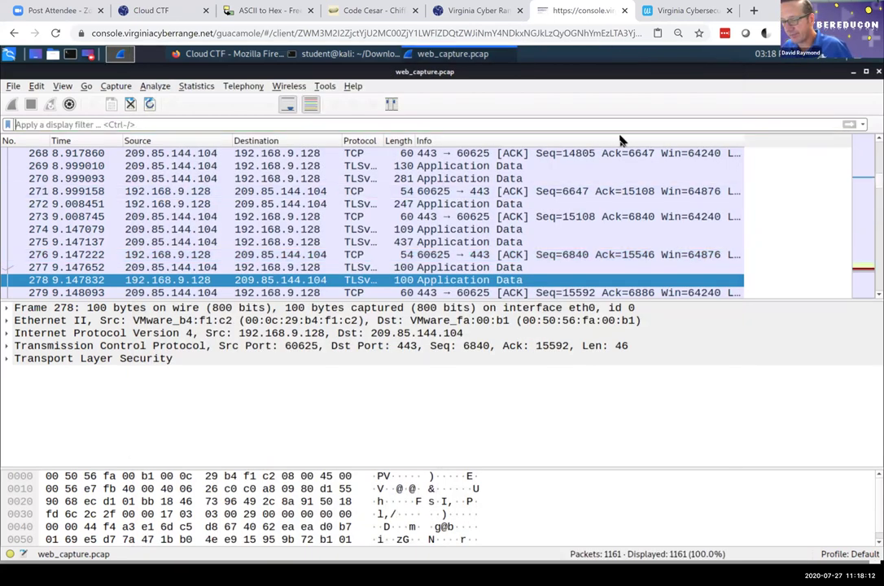
pyautogui.click(862, 125)
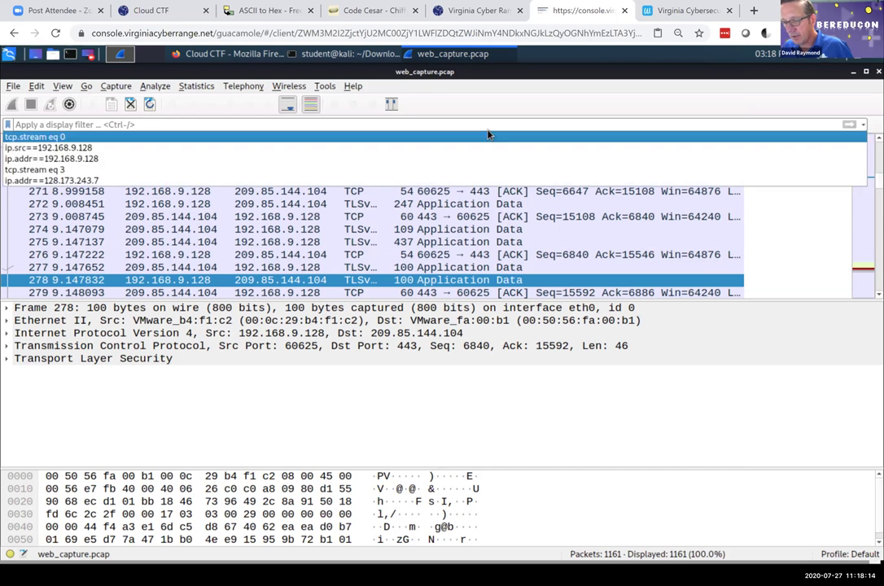
pyautogui.click(122, 148)
pyautogui.press('Return')
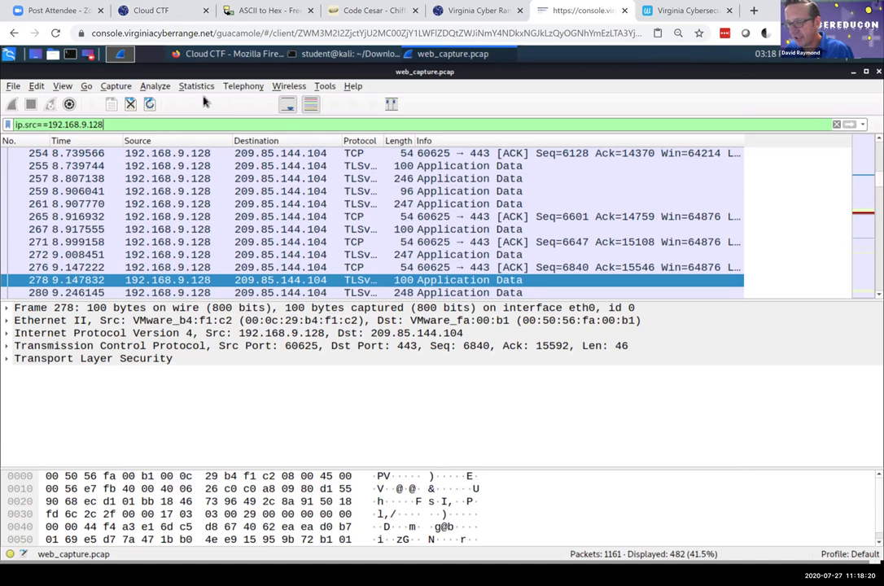
# - Switch to Firefox to reread the MAC who? challenge question, and return to packet 278 in Wireshark
pyautogui.hotkey('alt', 'Tab')
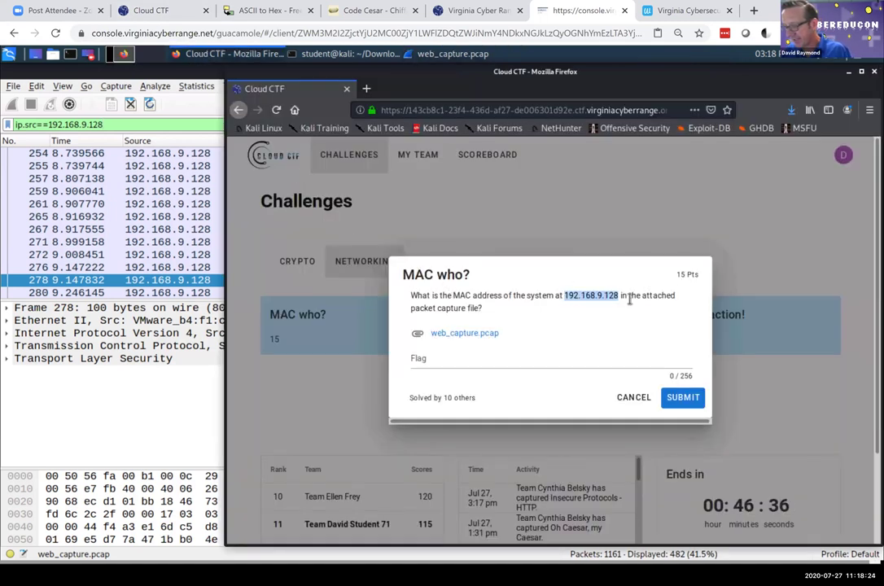
pyautogui.click(155, 283)
# - Examine the protocol layers in packet 278's details, from Frame and Ethernet II through Transport Layer Security
pyautogui.click(135, 359)
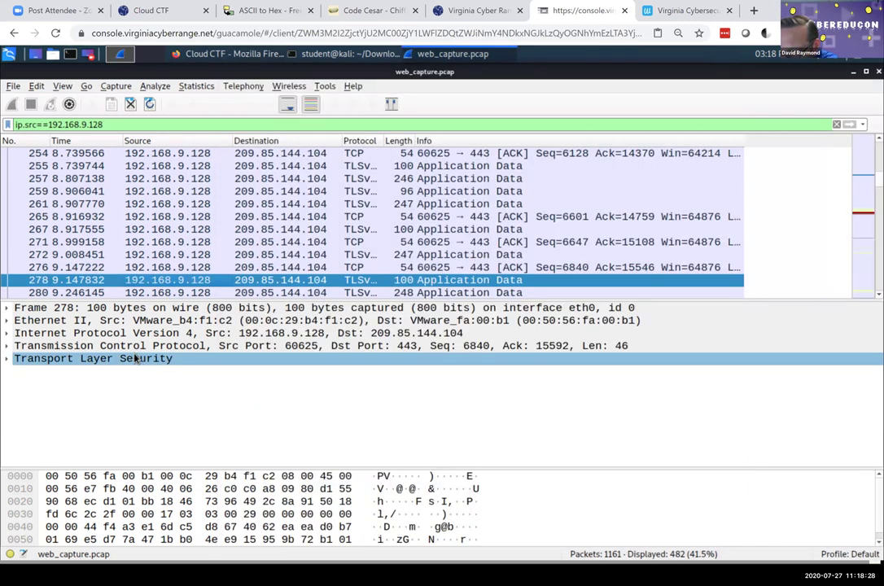
pyautogui.press('Up')
pyautogui.press('Up')
pyautogui.press('Up')
pyautogui.press('Up')
pyautogui.press('Down')
pyautogui.press('Down')
pyautogui.press('Down')
pyautogui.press('Up')
pyautogui.press('Up')
pyautogui.press('Up')
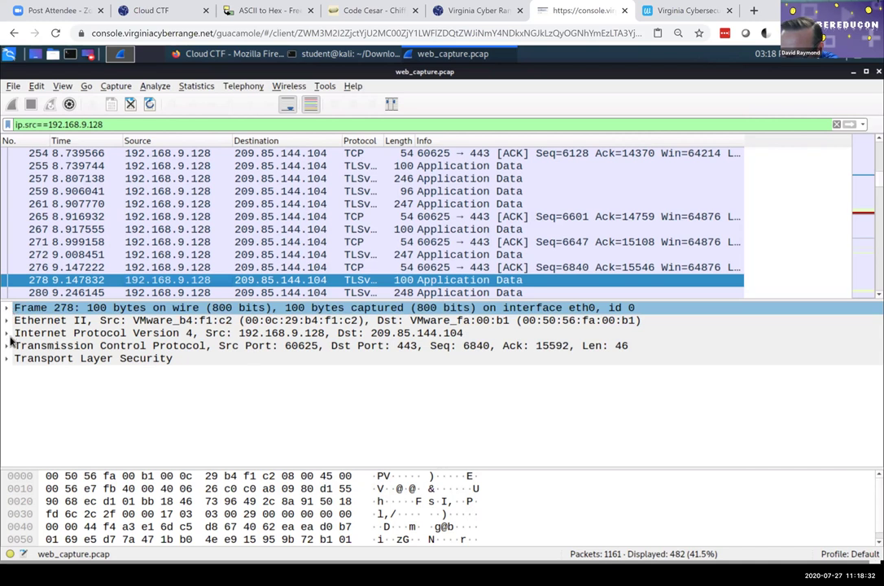
pyautogui.press('Down')
pyautogui.press('Down')
pyautogui.press('Down')
pyautogui.press('Down')
pyautogui.press('Up')
pyautogui.press('Up')
pyautogui.press('Up')
pyautogui.press('Up')
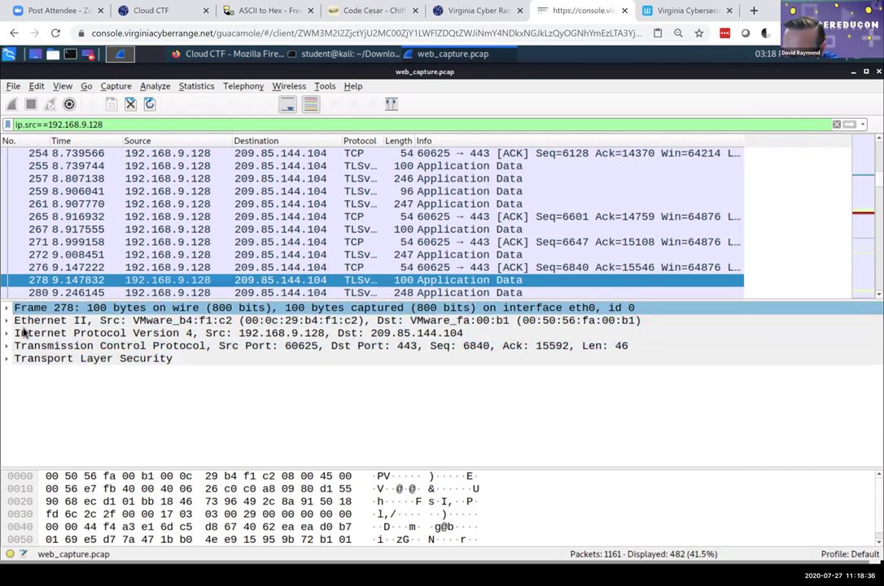
pyautogui.press('Down')
pyautogui.press('Down')
pyautogui.press('Down')
pyautogui.press('Up')
pyautogui.press('Up')
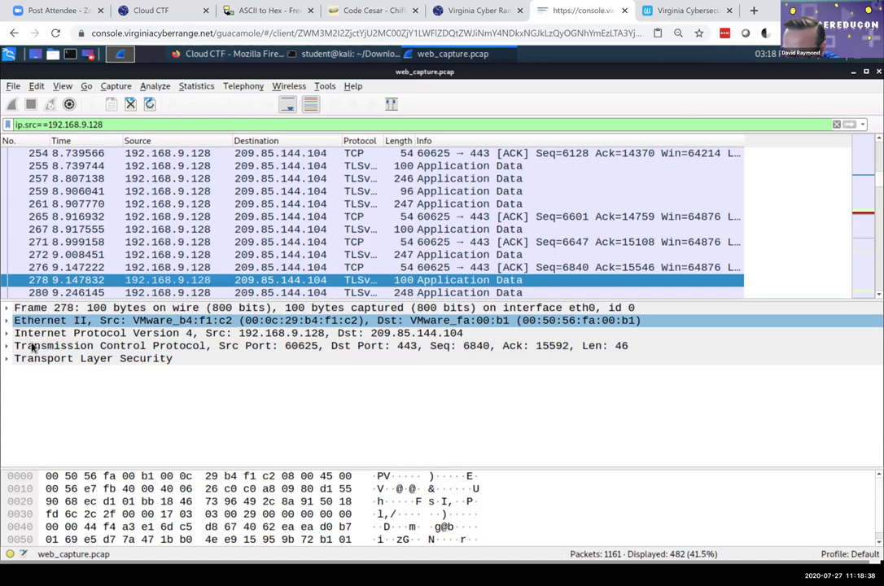
pyautogui.press('Down')
pyautogui.press('Down')
pyautogui.press('Down')
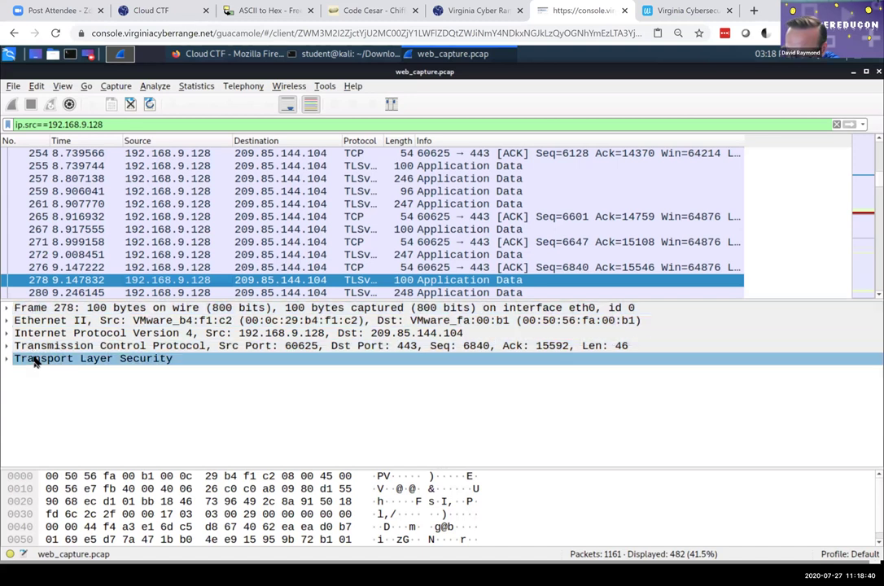
pyautogui.press('Up')
pyautogui.press('Up')
pyautogui.press('Up')
pyautogui.press('Up')
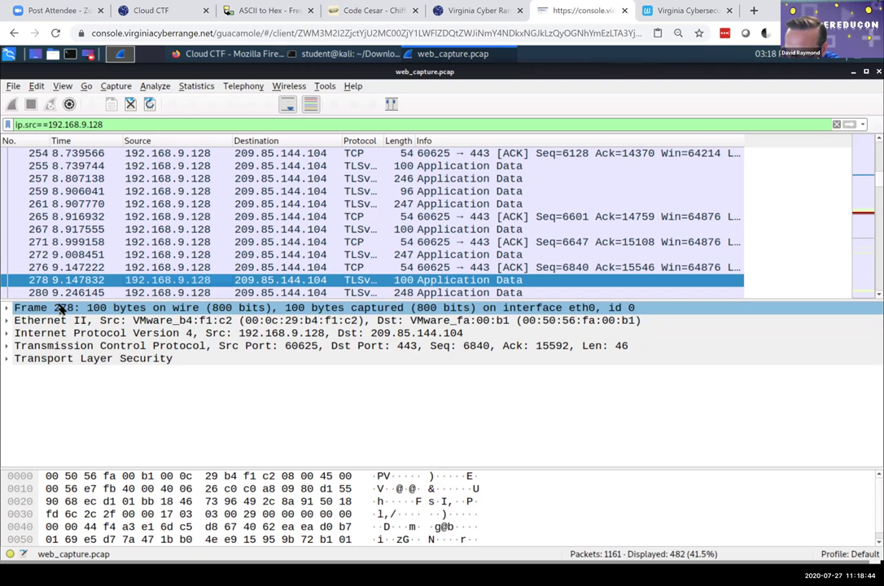
# - Inspect the Ethernet II and Internet Protocol Version 4 layers in packet 278's details, collapsing each one again
pyautogui.click(7, 321)
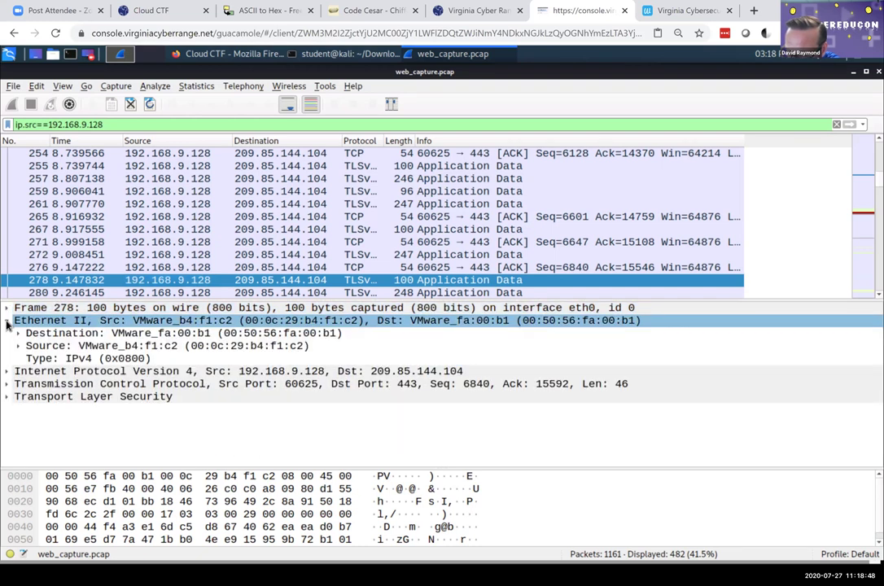
pyautogui.click(7, 323)
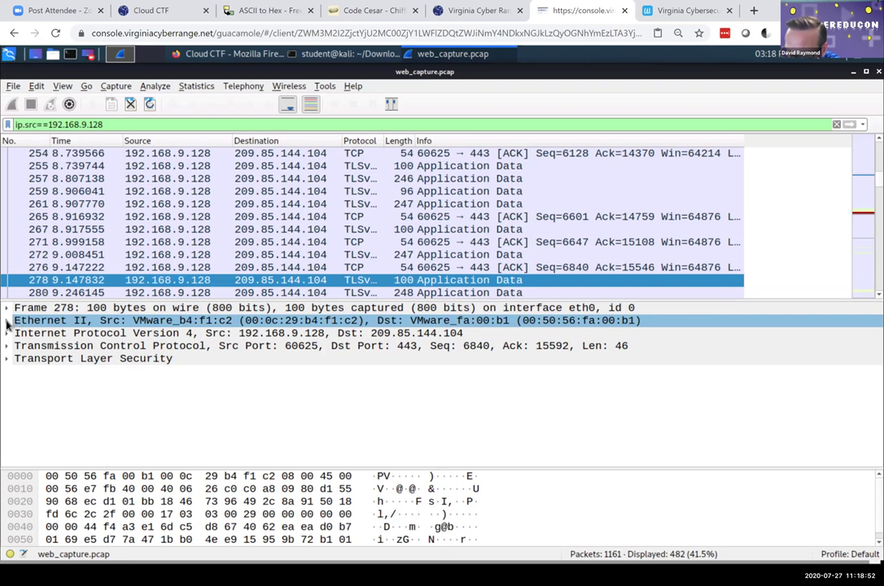
pyautogui.click(6, 321)
pyautogui.click(7, 321)
pyautogui.click(8, 333)
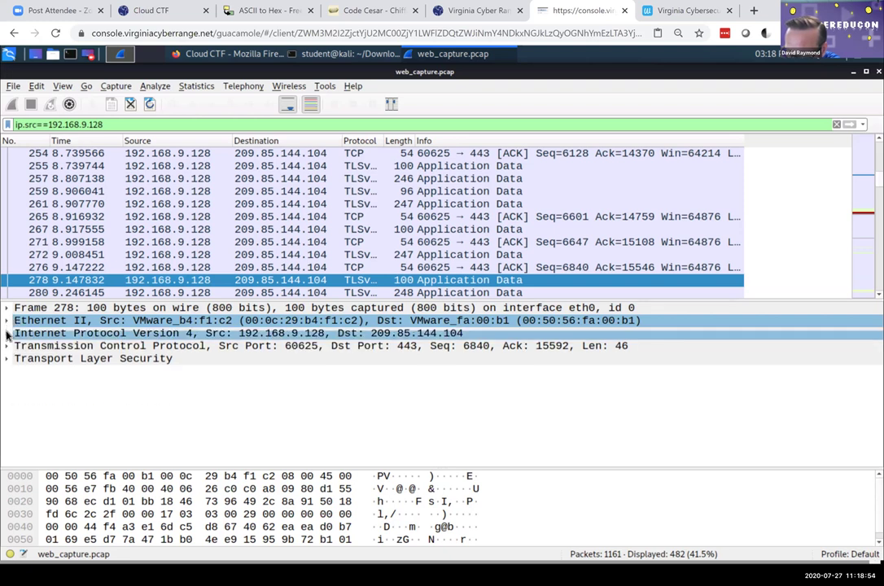
pyautogui.click(7, 333)
pyautogui.click(8, 334)
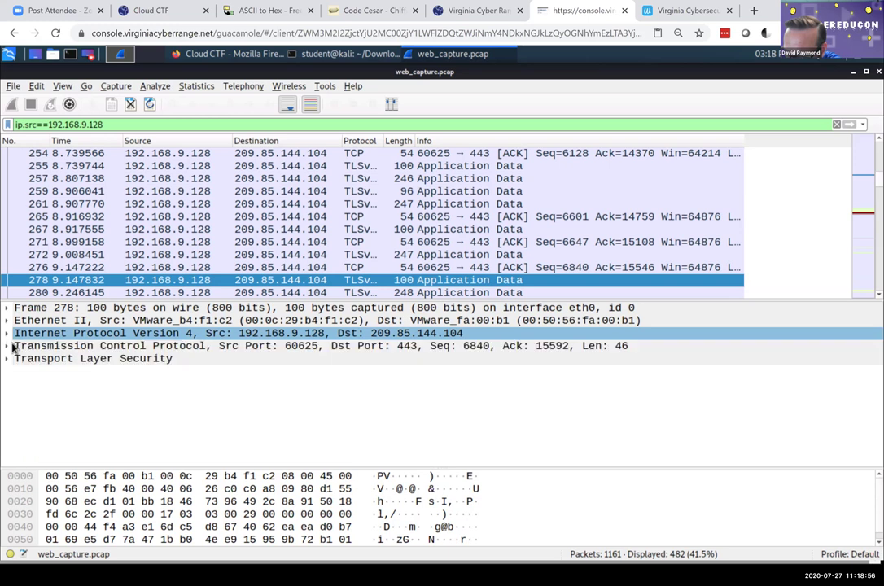
# - Expand packet 278's Transmission Control Protocol layer to view its port and sequence fields, and collapse it again
pyautogui.click(10, 346)
pyautogui.click(12, 347)
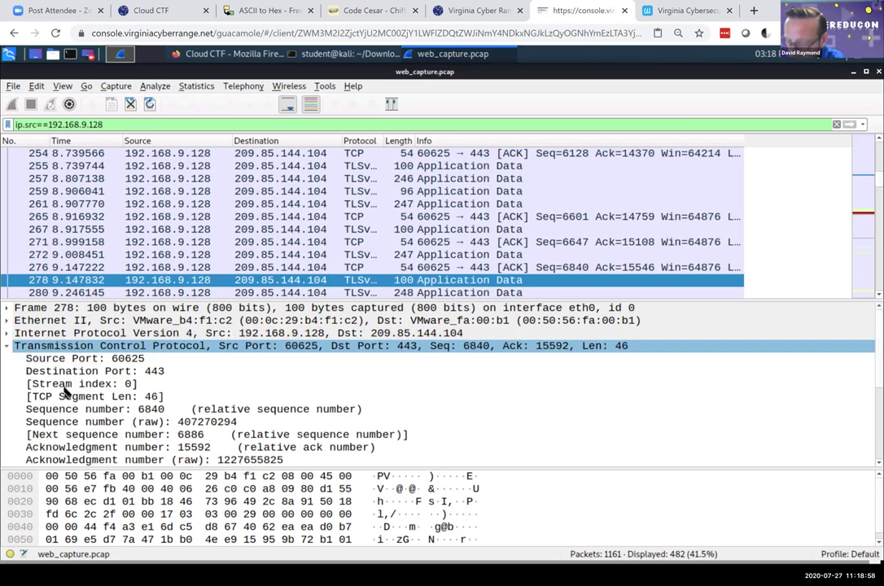
pyautogui.click(65, 383)
pyautogui.click(37, 370)
pyautogui.click(11, 347)
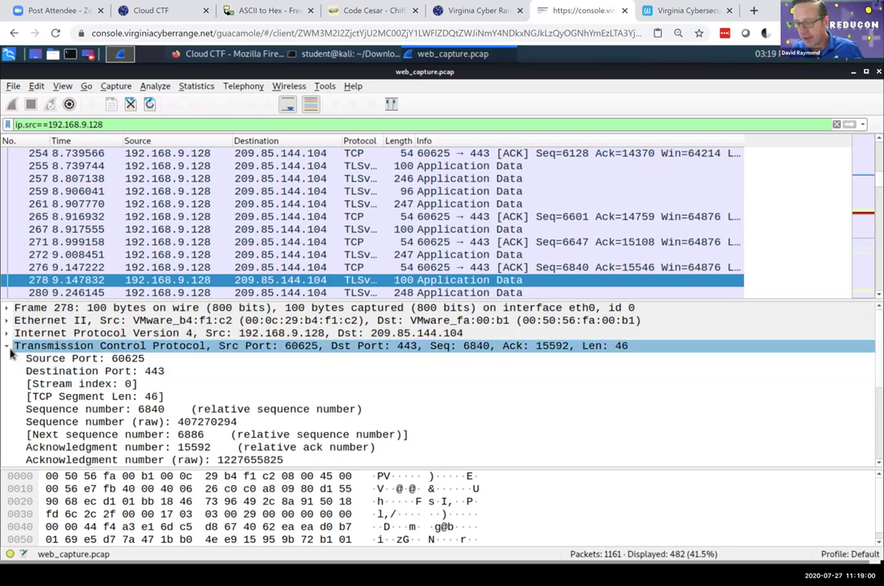
pyautogui.click(6, 346)
# - Expand packet 278's Transport Layer Security layer to view its record layer, and collapse it again
pyautogui.click(7, 359)
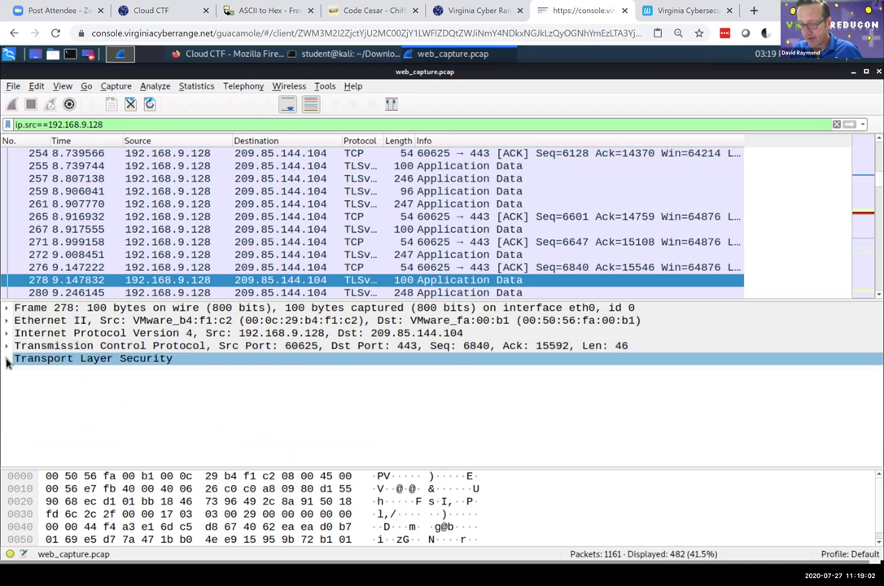
pyautogui.click(7, 359)
pyautogui.click(114, 389)
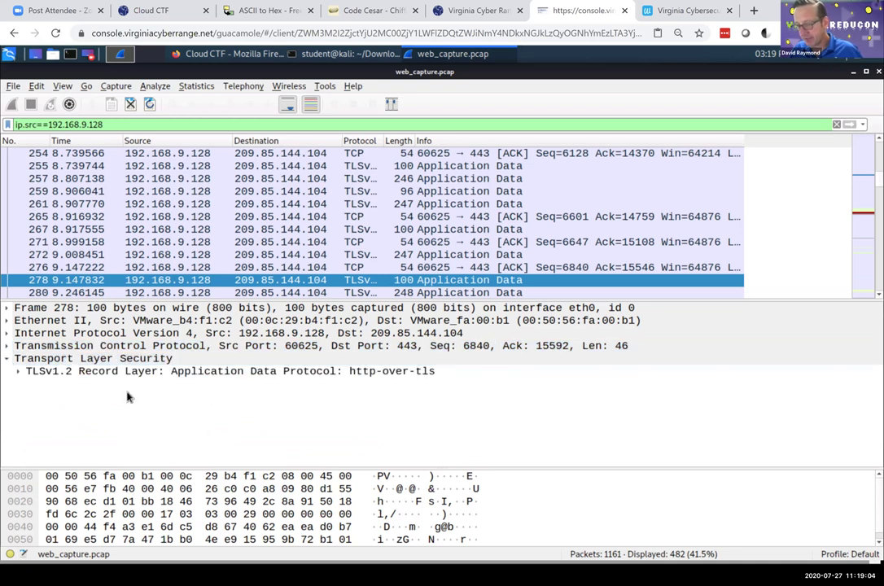
pyautogui.click(8, 359)
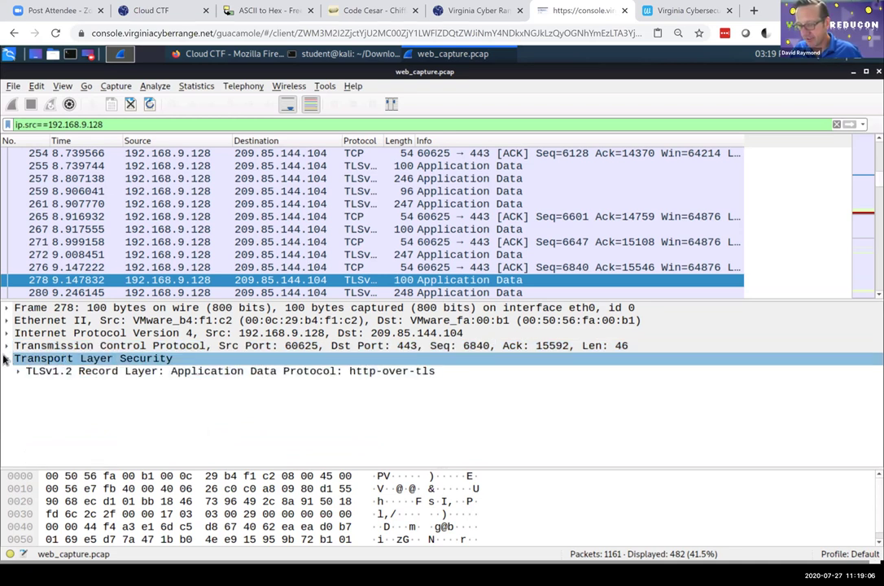
pyautogui.click(7, 360)
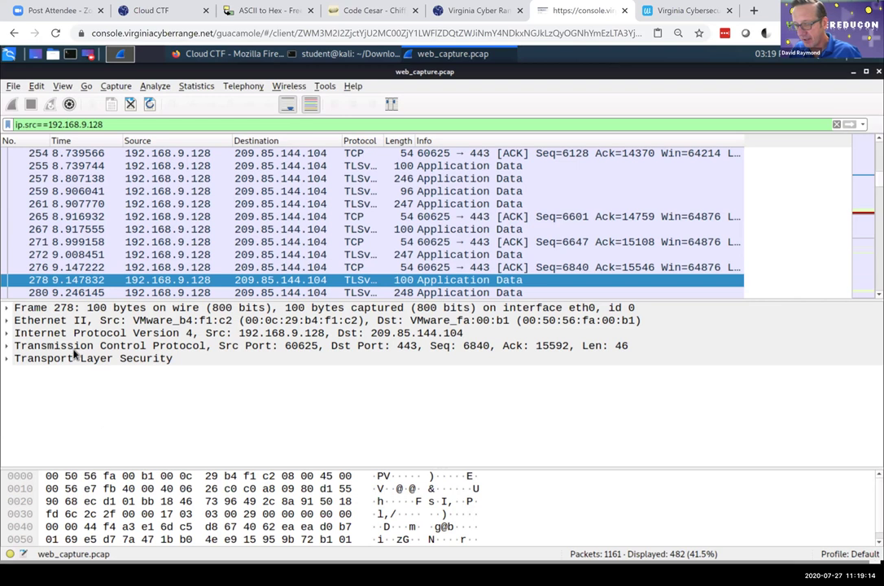
# - Expand the Internet Protocol Version 4 and Ethernet II layers of packet 278 and match the source IP address to its source MAC address
pyautogui.click(6, 333)
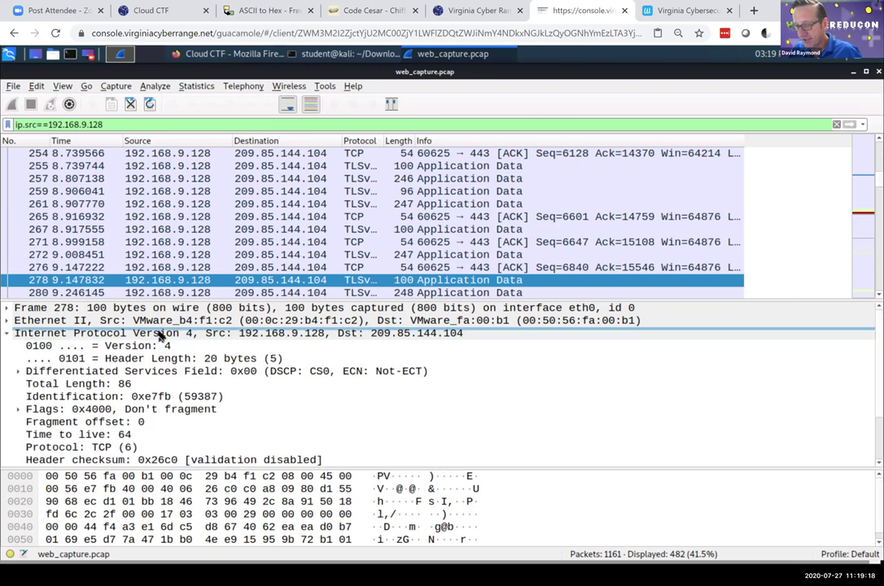
pyautogui.click(47, 339)
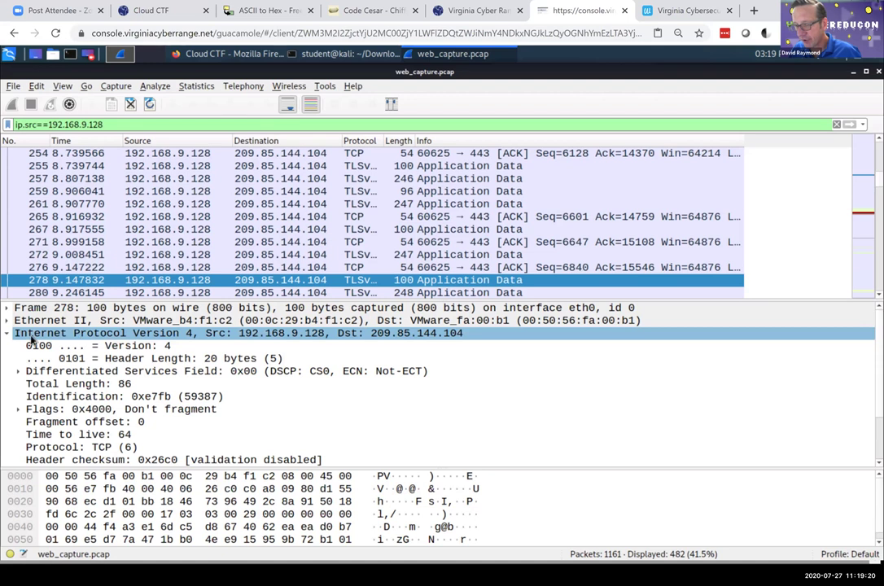
pyautogui.click(248, 359)
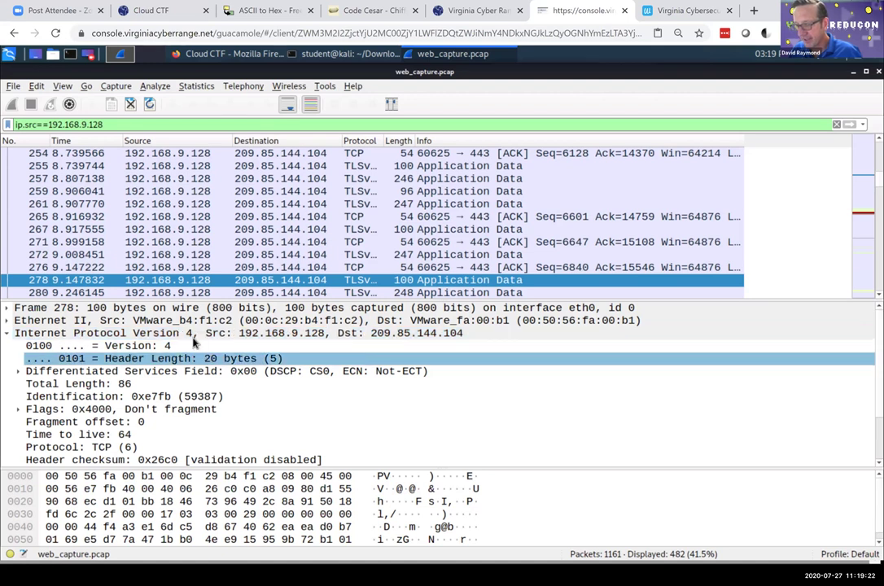
pyautogui.click(242, 332)
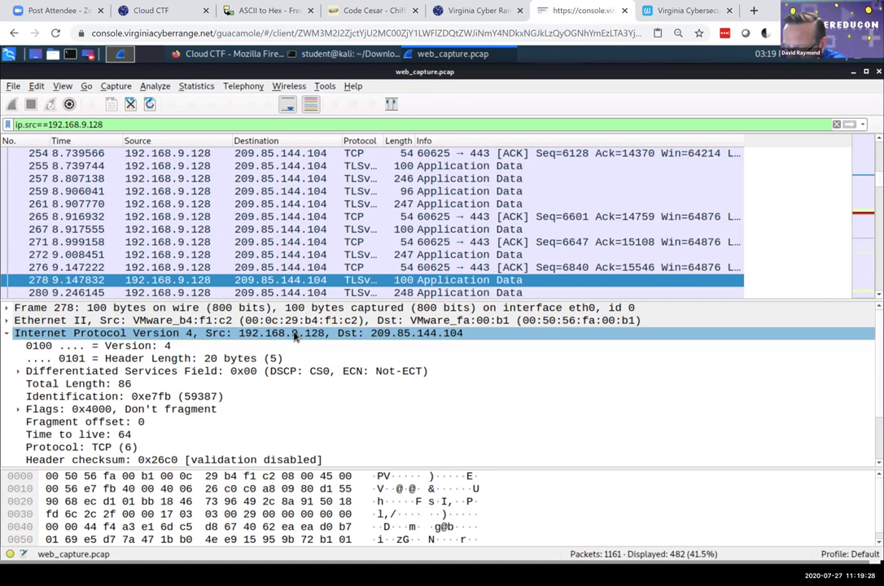
pyautogui.click(7, 322)
pyautogui.click(6, 321)
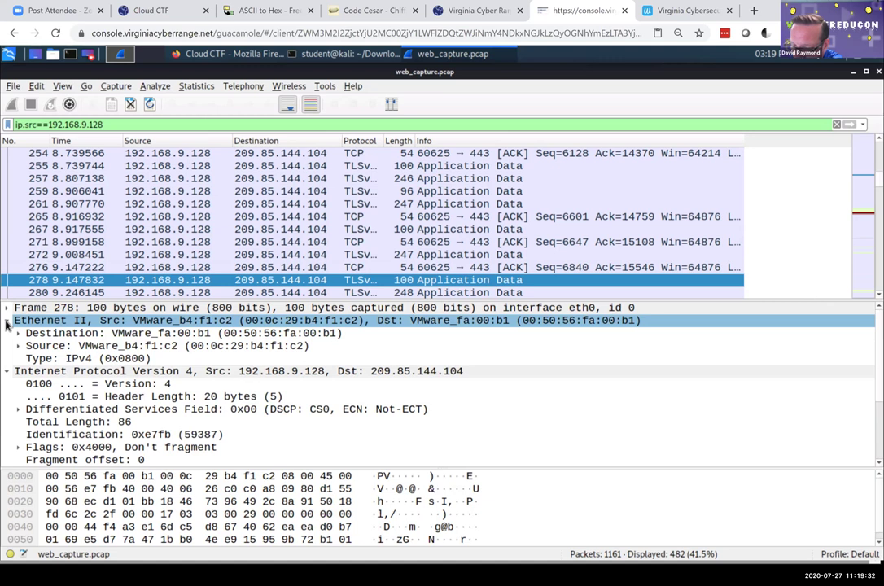
pyautogui.click(245, 371)
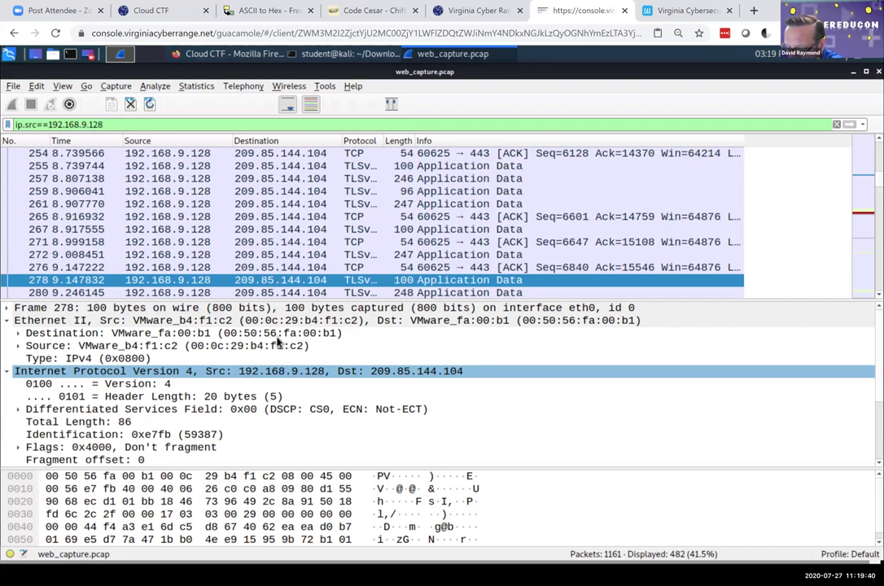
pyautogui.click(244, 333)
pyautogui.click(246, 323)
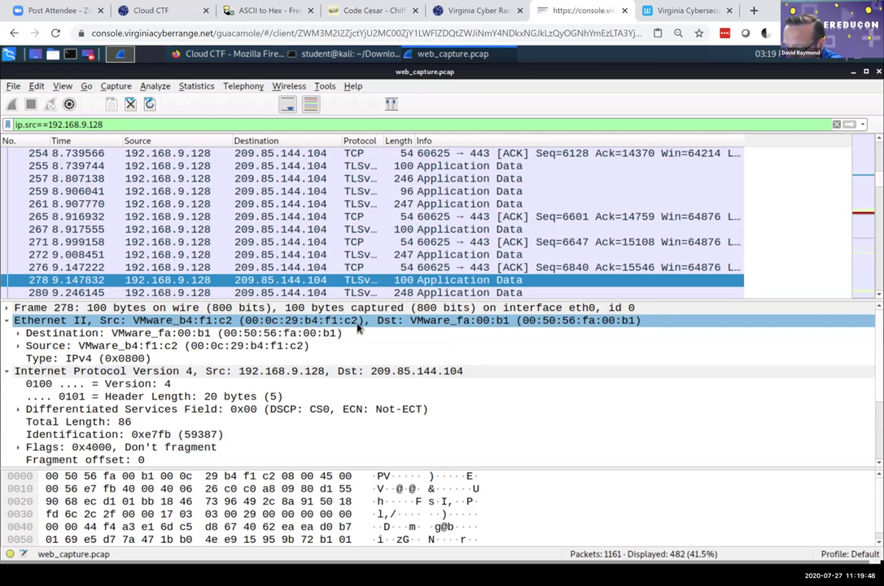
# - Copy the value of packet 278's Ethernet II line and paste it into the MAC who? flag field in Firefox
pyautogui.rightClick(328, 325)
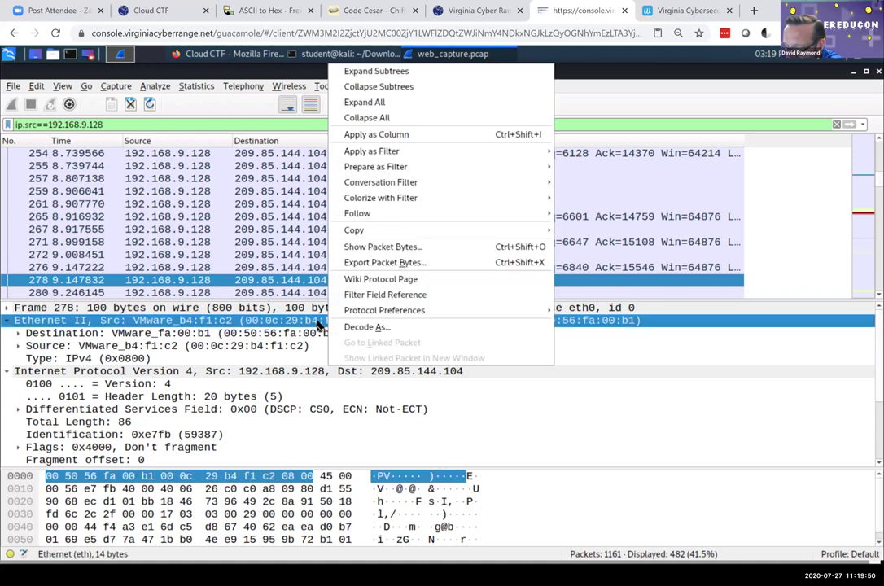
pyautogui.moveTo(531, 231)
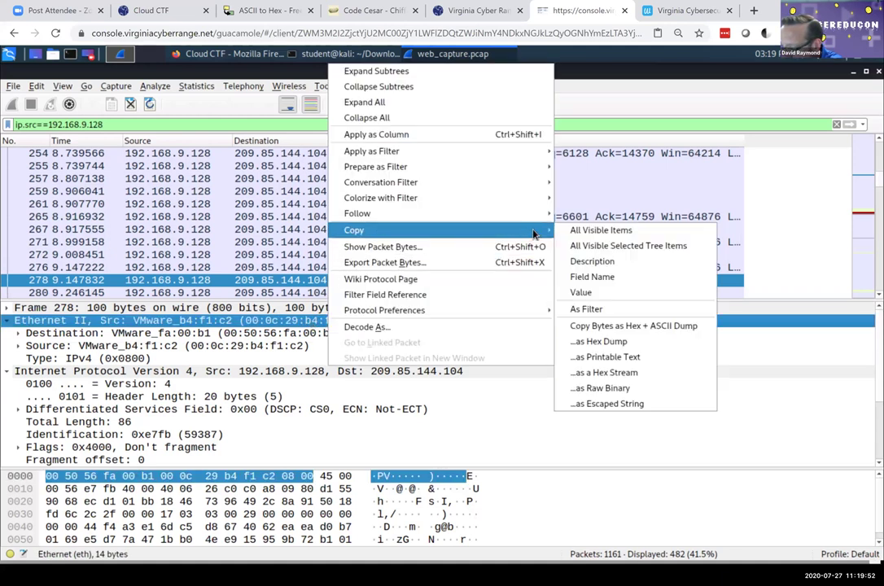
pyautogui.click(637, 295)
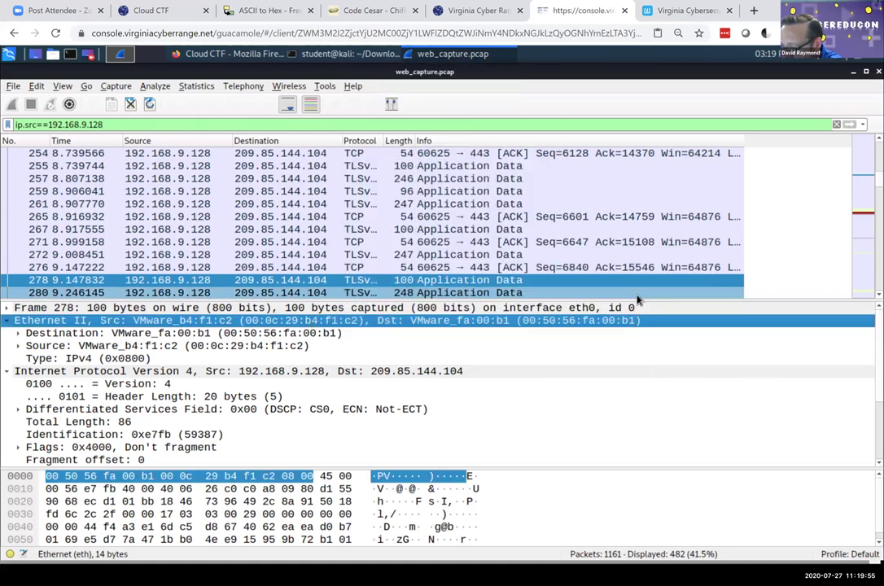
pyautogui.click(228, 53)
pyautogui.rightClick(440, 358)
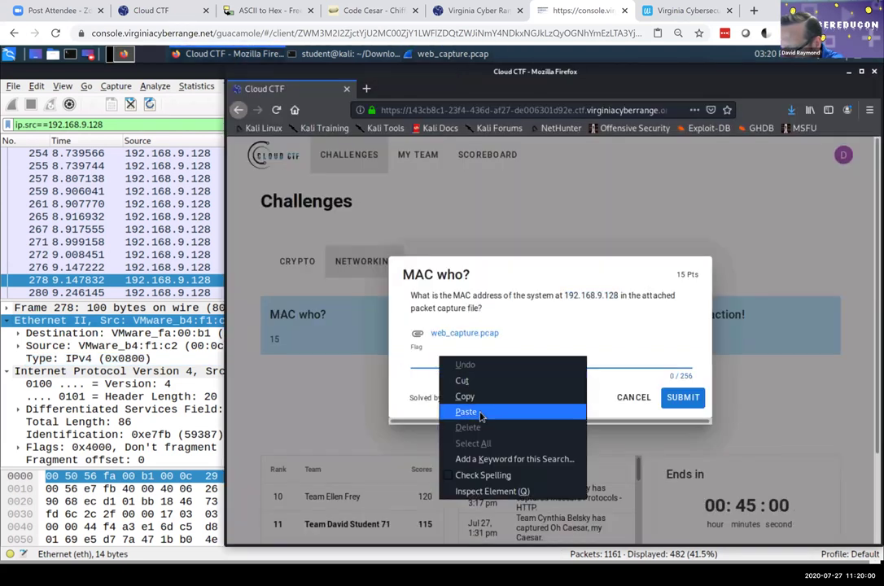
pyautogui.click(480, 416)
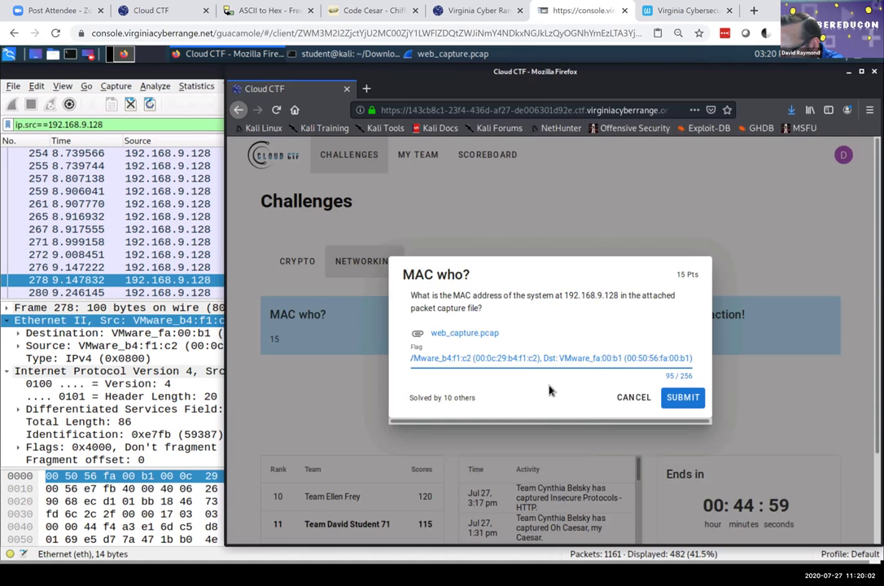
# - Trim the pasted flag text to 00:0c:29:b4:f1:c2, submit it for the MAC who? challenge and dismiss the result dialog
pyautogui.moveTo(476, 358); pyautogui.dragTo(442, 358)
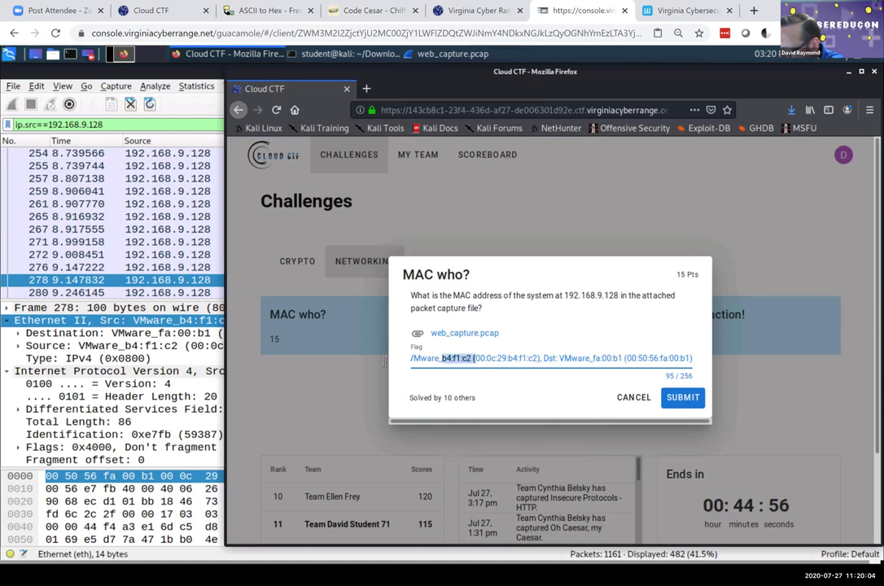
pyautogui.moveTo(385, 361); pyautogui.dragTo(366, 363)
pyautogui.press('BackSpace')
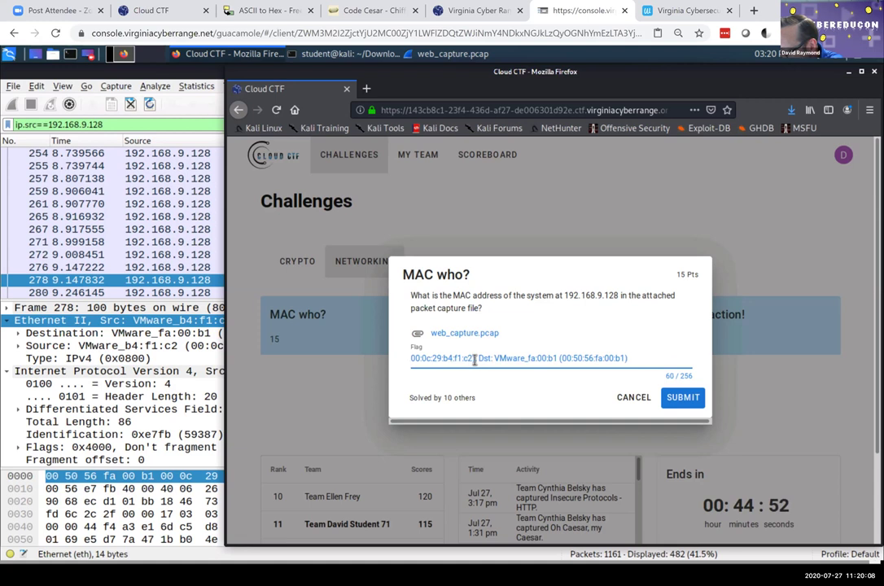
pyautogui.moveTo(473, 361); pyautogui.dragTo(411, 359)
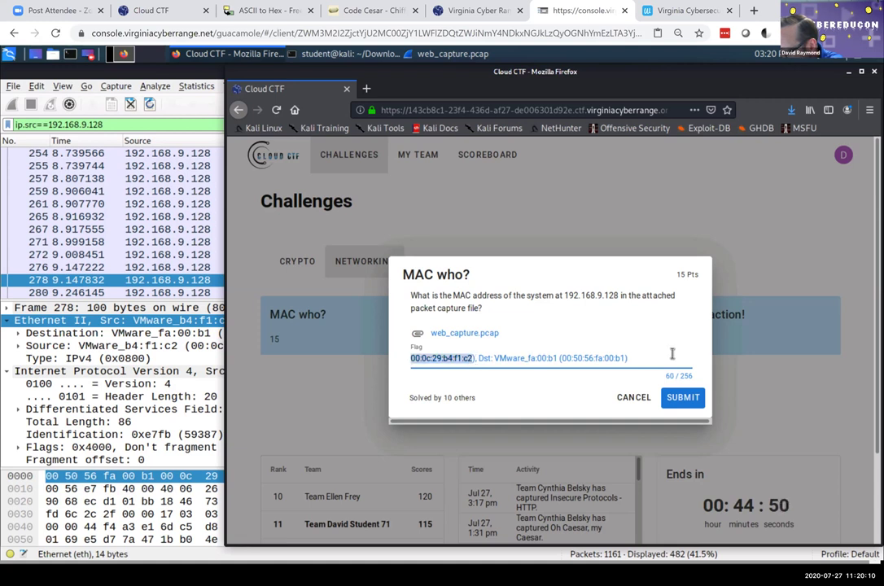
pyautogui.keyDown('shift'); pyautogui.click(682, 363); pyautogui.keyUp('shift')
pyautogui.press('BackSpace')
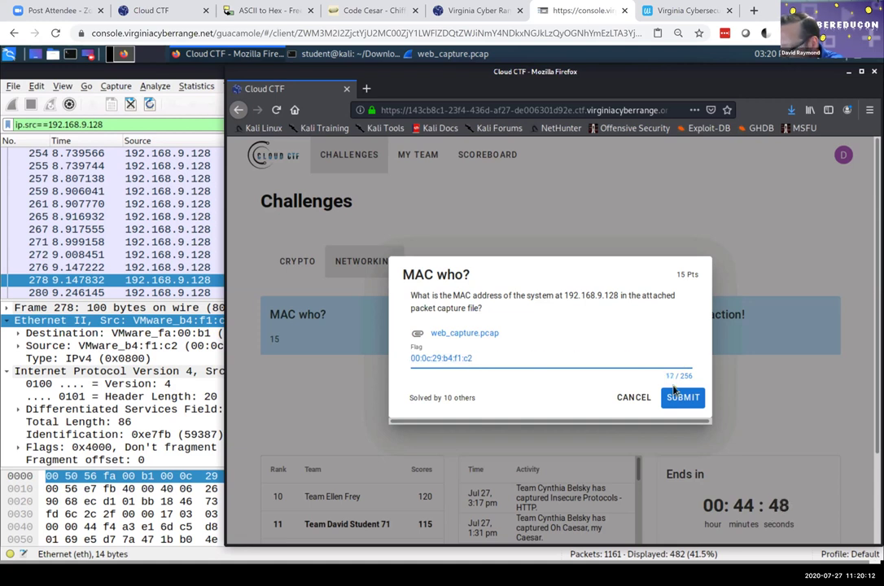
pyautogui.click(677, 397)
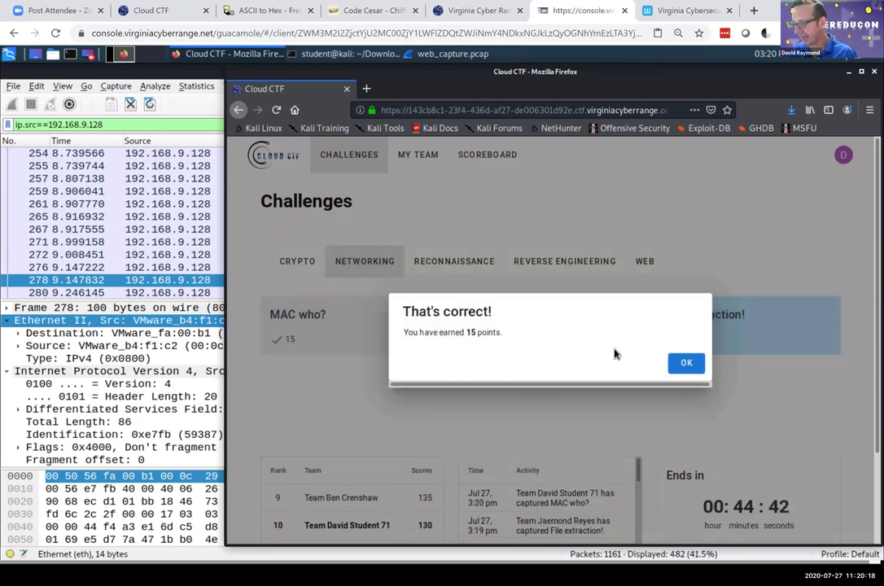
pyautogui.click(686, 365)
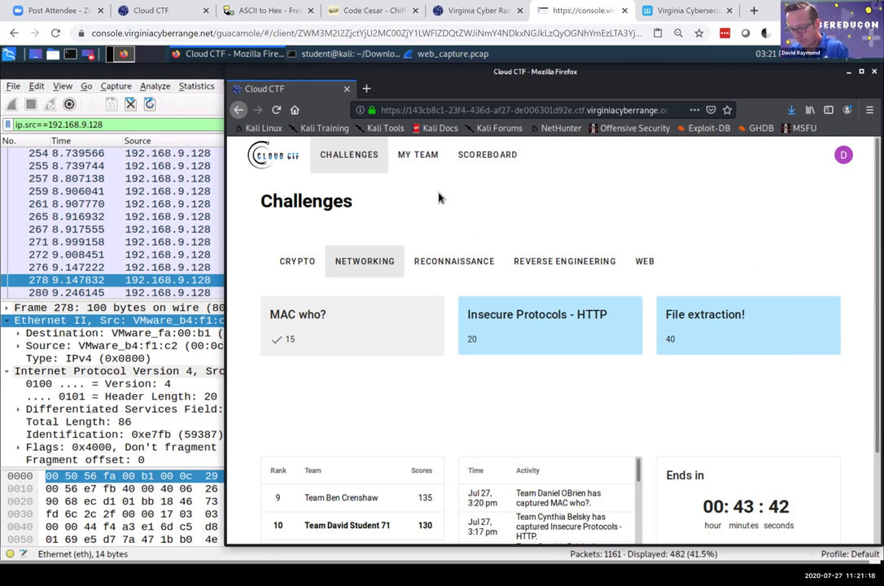
# - Switch to the presentation to read the More Wireshark slide on Boolean expressions in filters
pyautogui.hotkey('alt', 'Tab')
pyautogui.hotkey('alt', 'Tab')
pyautogui.hotkey('alt', 'Tab')
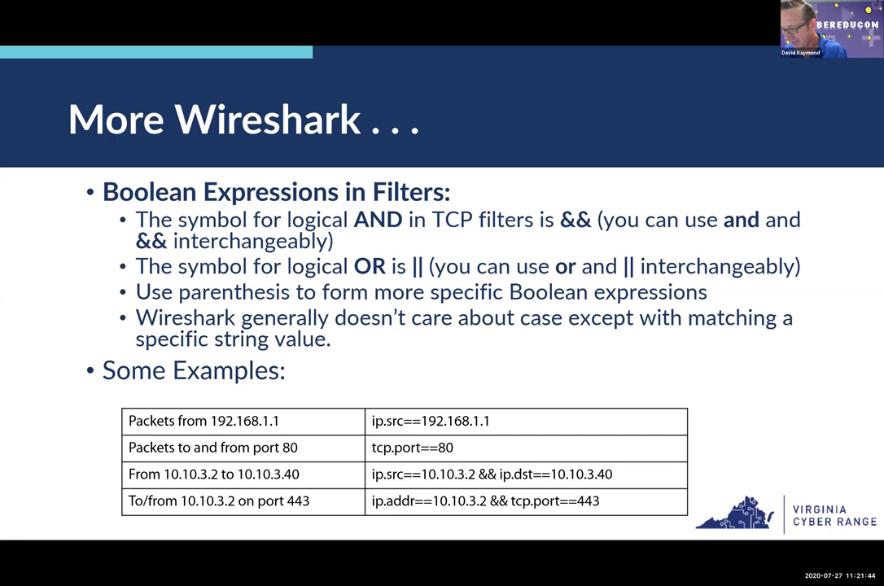
pyautogui.hotkey('alt', 'Tab')
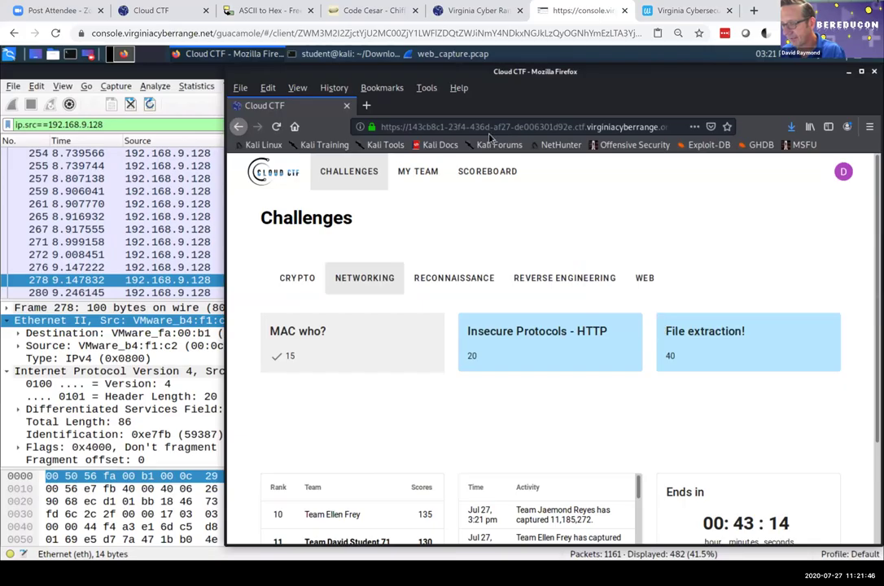
pyautogui.click(427, 89)
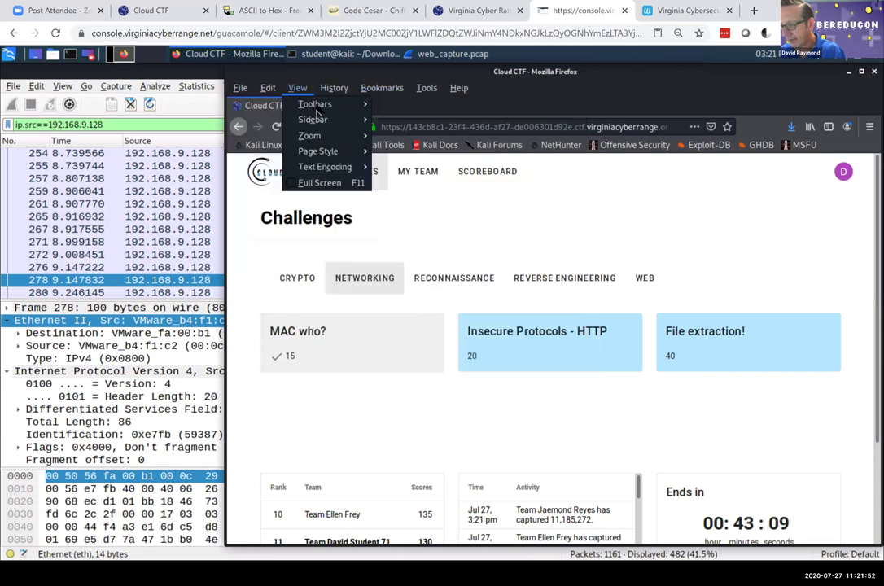
pyautogui.moveTo(294, 109)
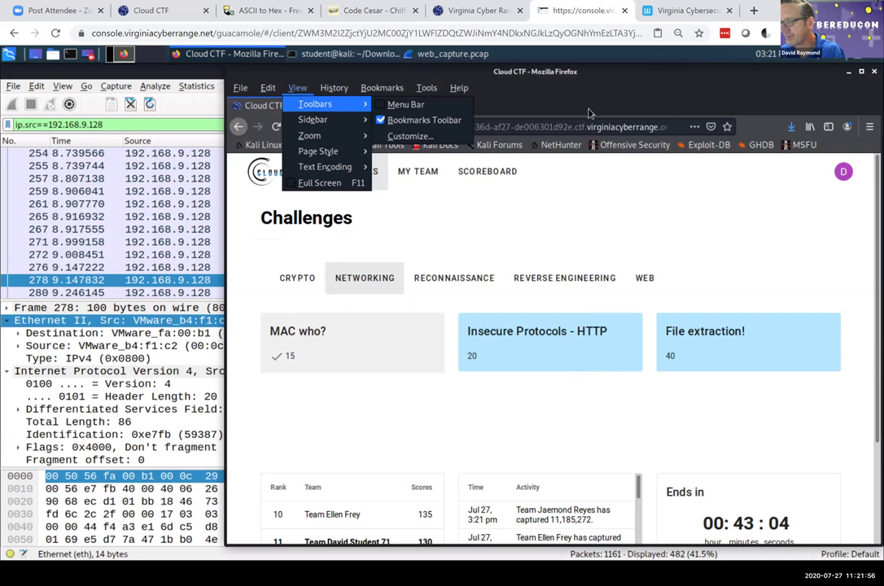
pyautogui.click(851, 238)
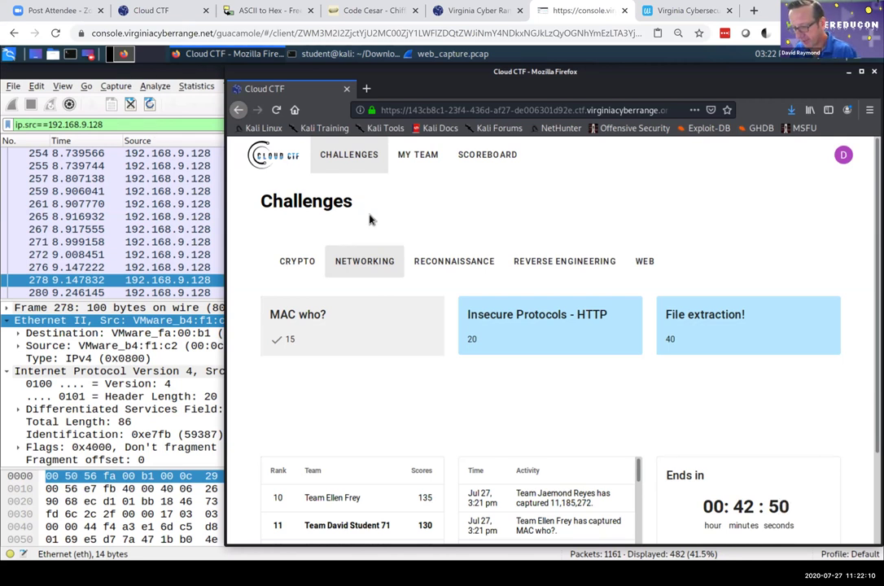
pyautogui.hotkey('alt', 'Tab')
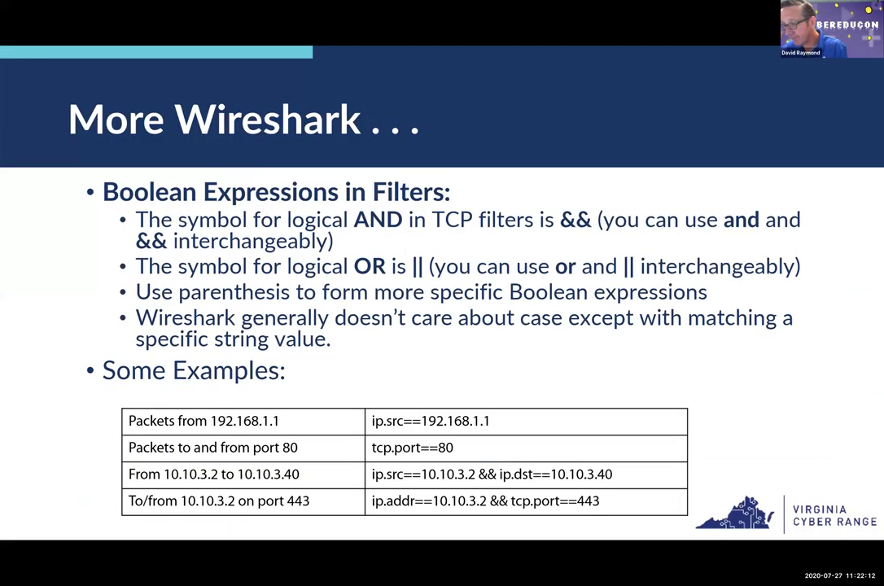
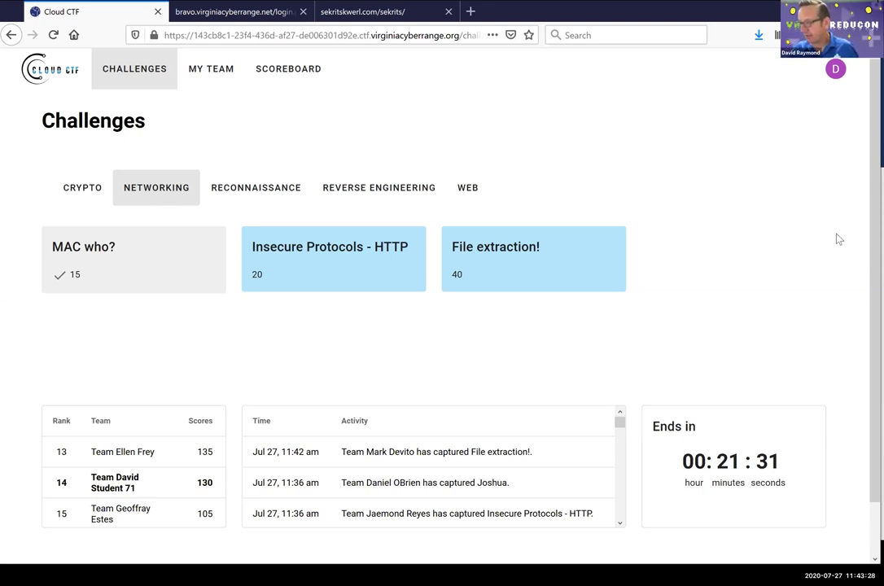
# - Switch to the instructor's Cloud CTF site in Chrome and open its challenge list from the competition home page
pyautogui.scroll(-2, 725, 234)
pyautogui.scroll(2, 700, 195)
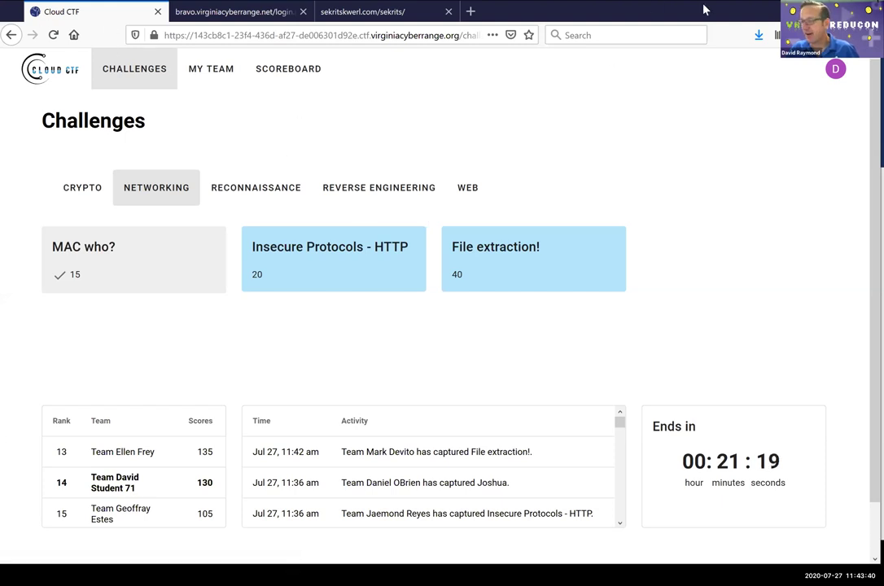
pyautogui.hotkey('alt', 'Tab')
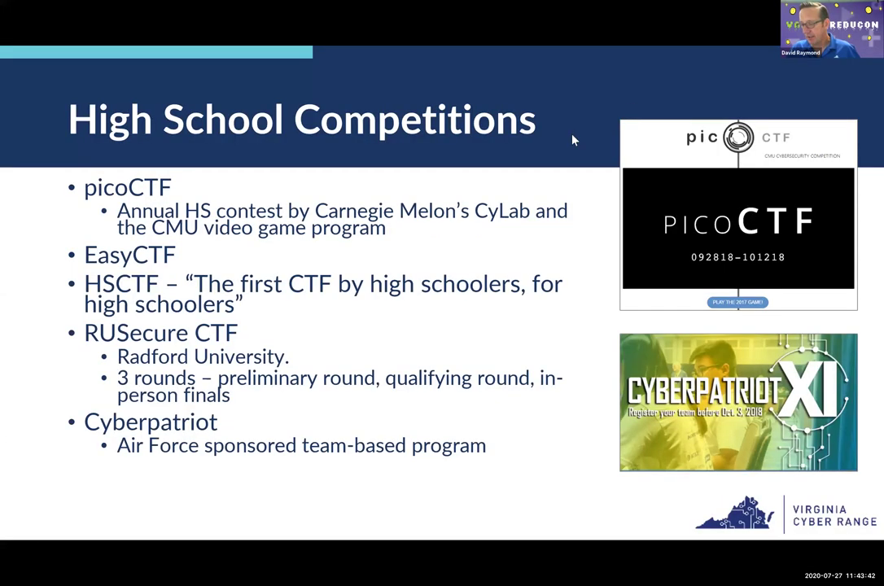
pyautogui.hotkey('alt', 'Tab')
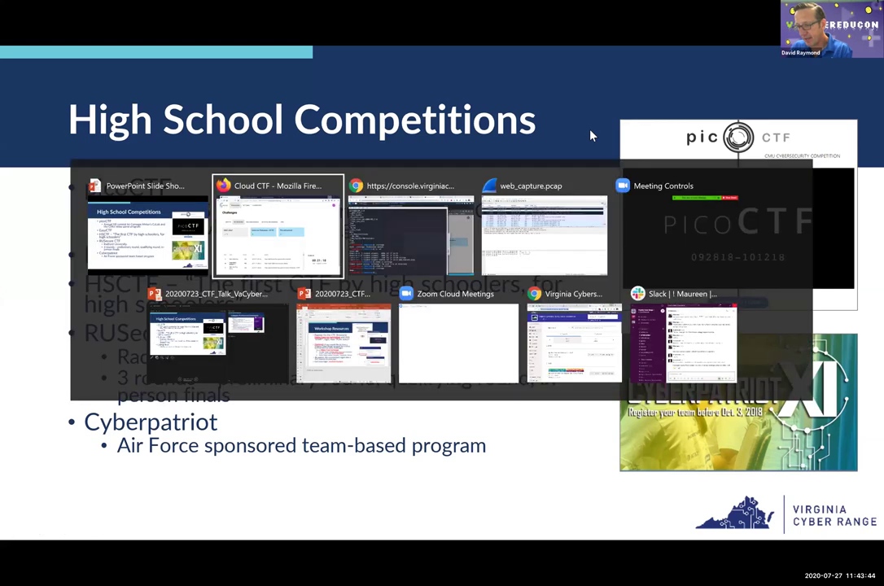
pyautogui.hotkey('alt', 'Tab')
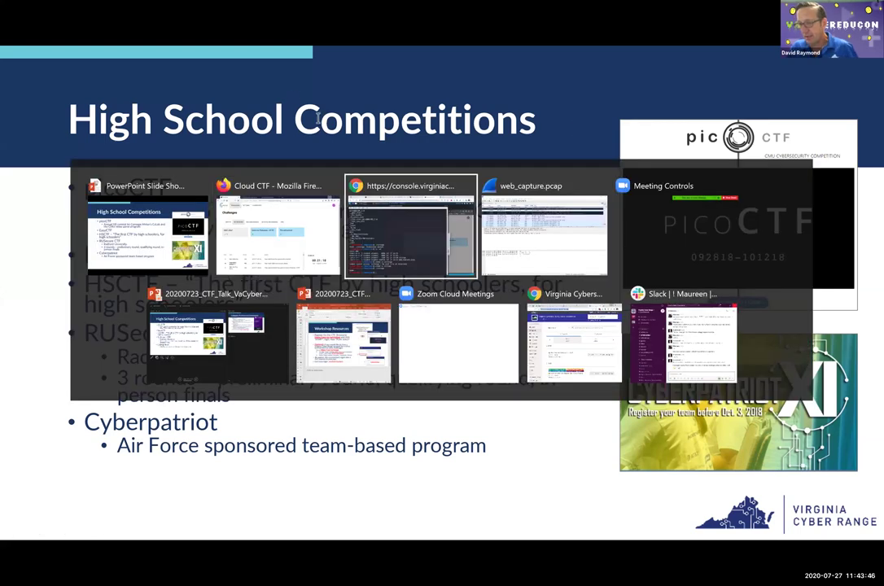
pyautogui.click(151, 10)
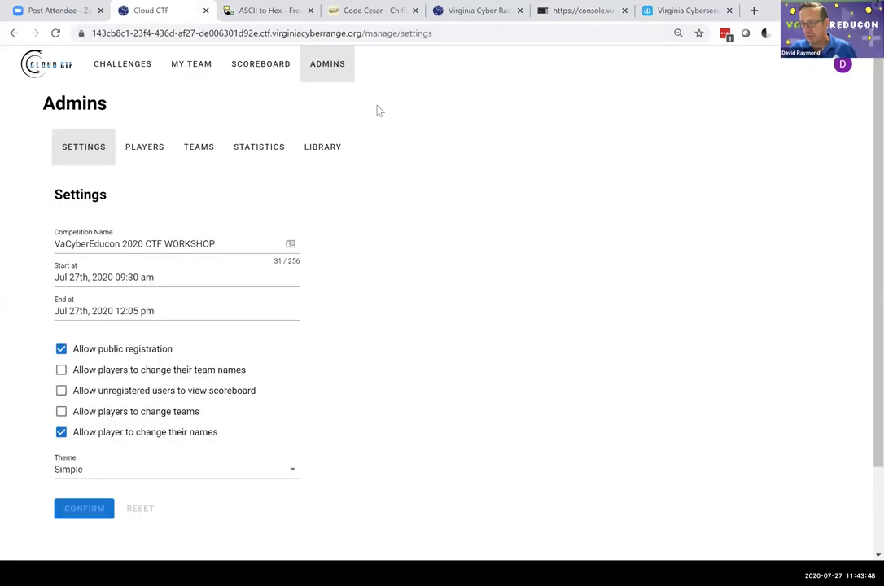
pyautogui.click(53, 66)
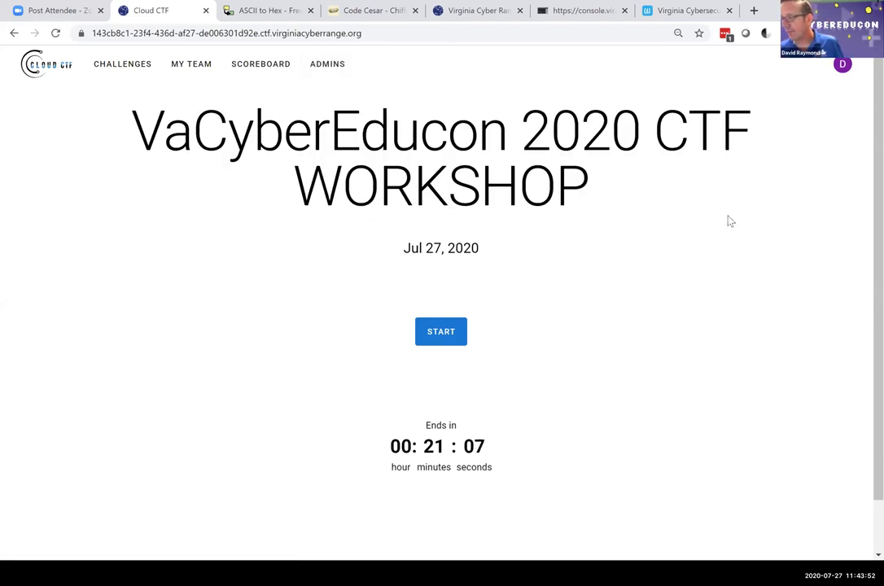
pyautogui.click(464, 331)
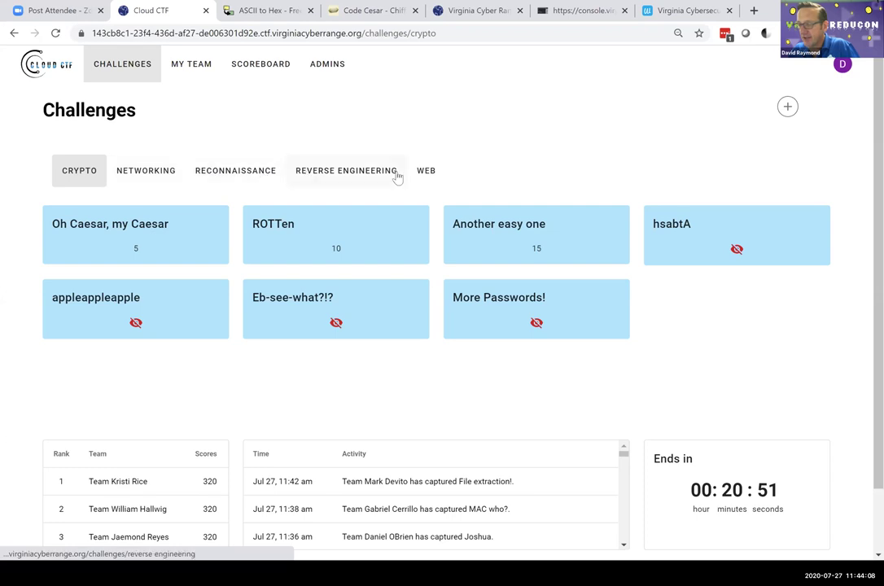
# - Review the My Team page, then examine the scoreboard's score chart and team rankings
pyautogui.click(198, 71)
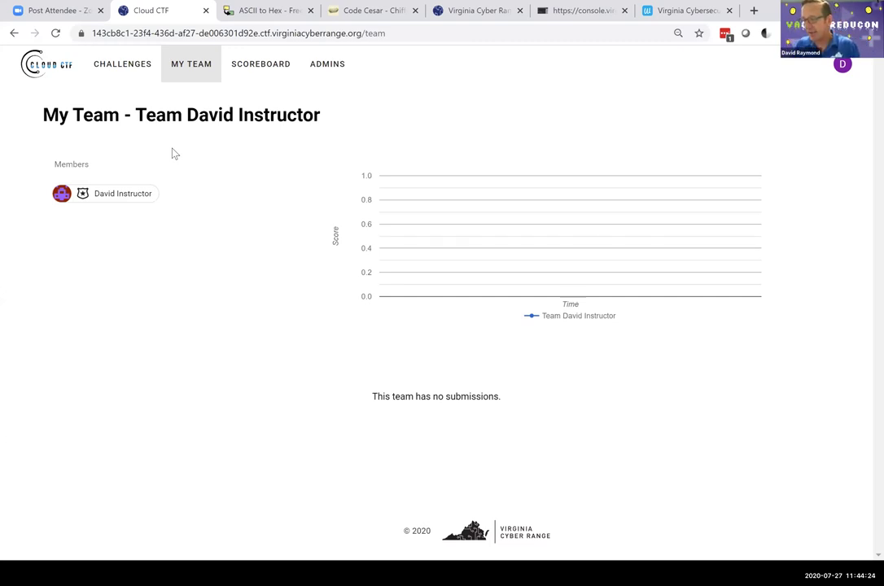
pyautogui.click(251, 67)
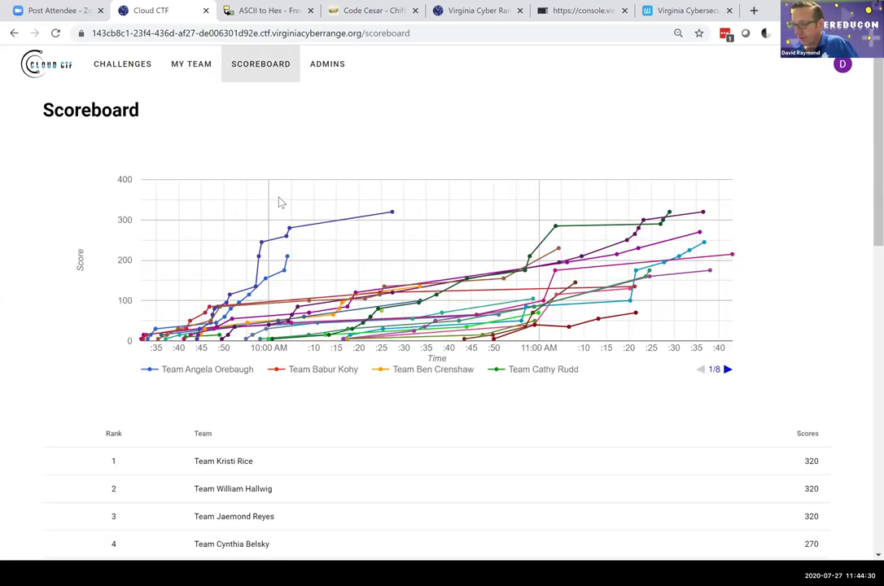
pyautogui.moveTo(560, 271)
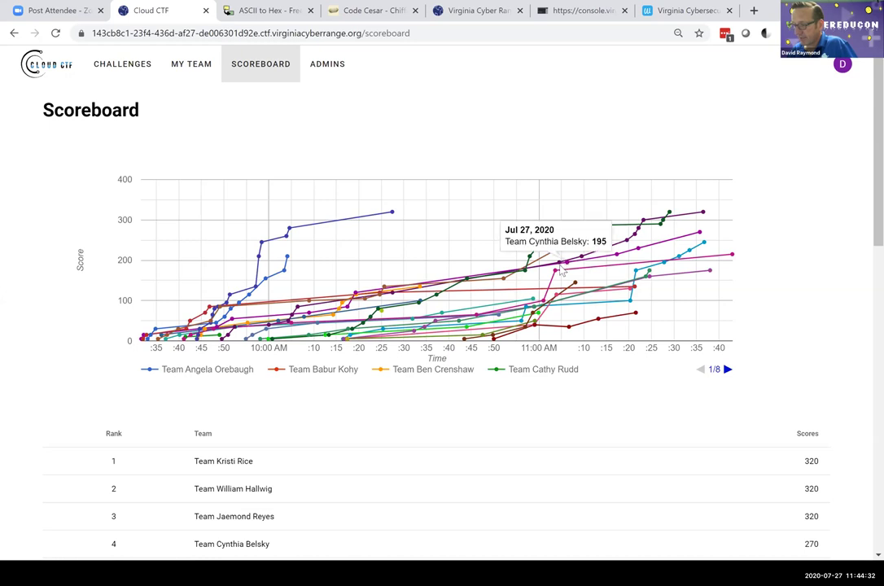
pyautogui.scroll(-3, 567, 320)
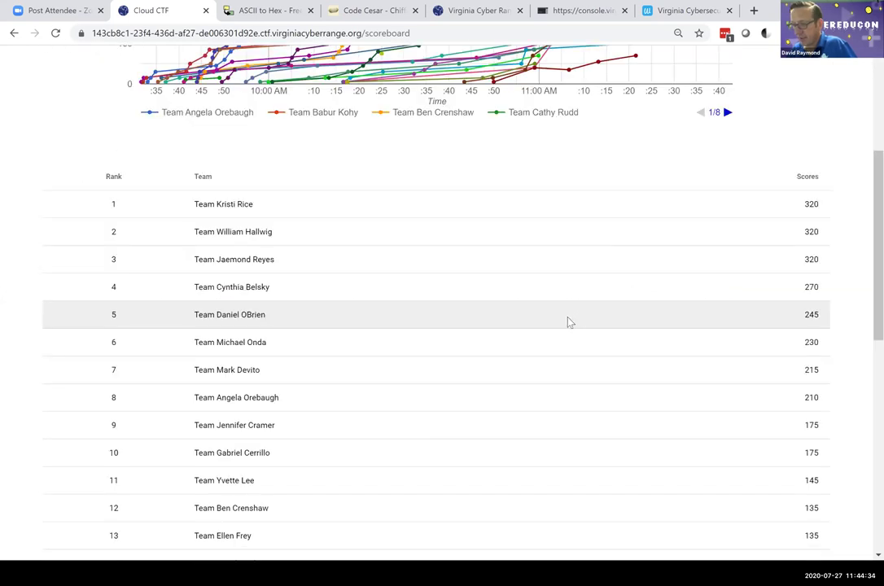
pyautogui.scroll(-2, 568, 322)
pyautogui.scroll(2, 568, 322)
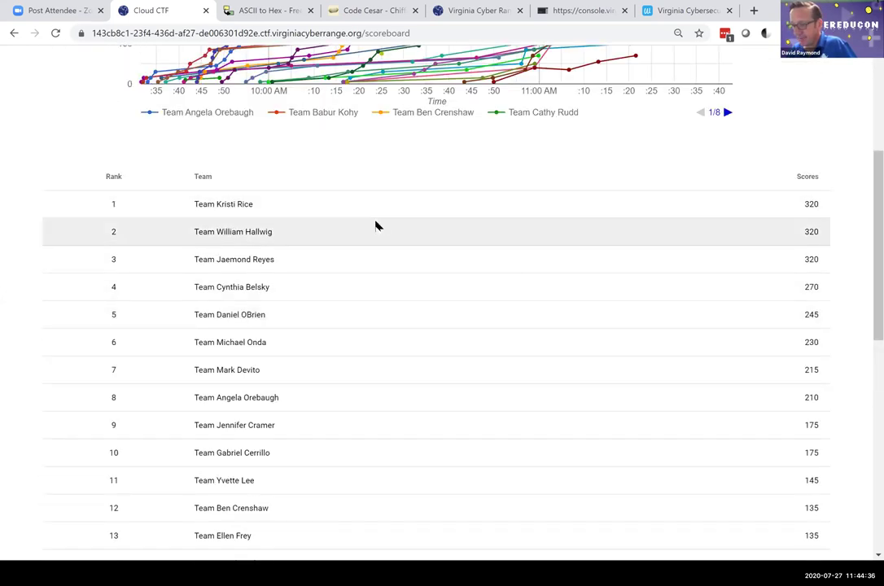
pyautogui.scroll(3, 377, 222)
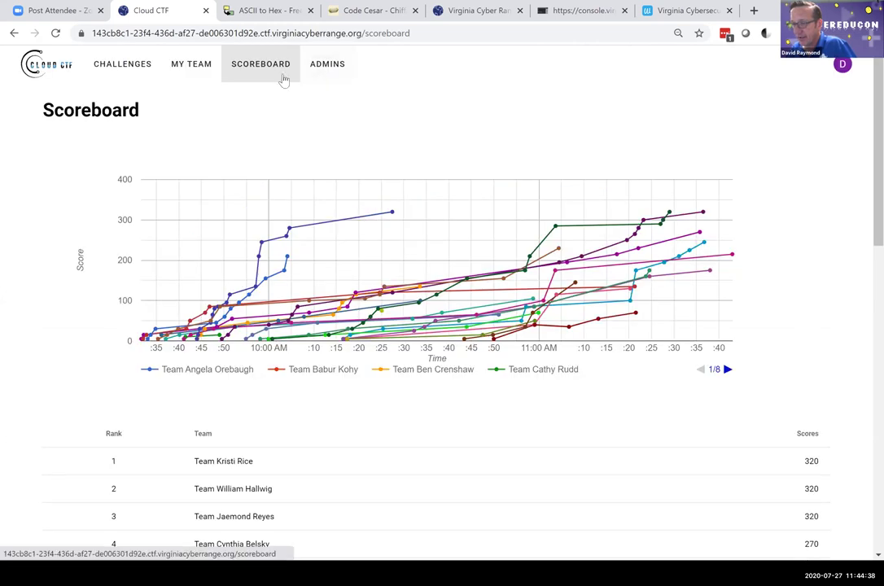
# - Open the crypto challenge Oh Caesar, my Caesar for editing and review its name, description and points fields
pyautogui.click(124, 66)
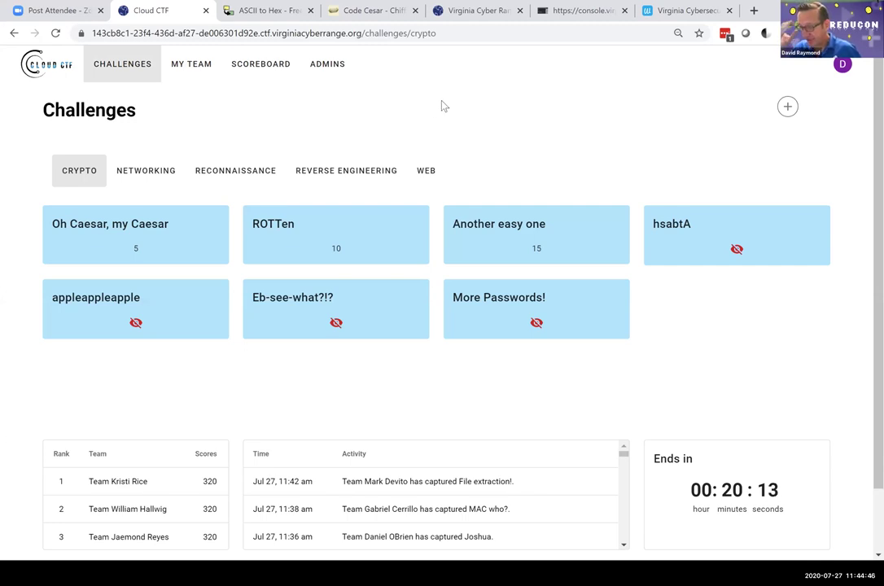
pyautogui.click(126, 231)
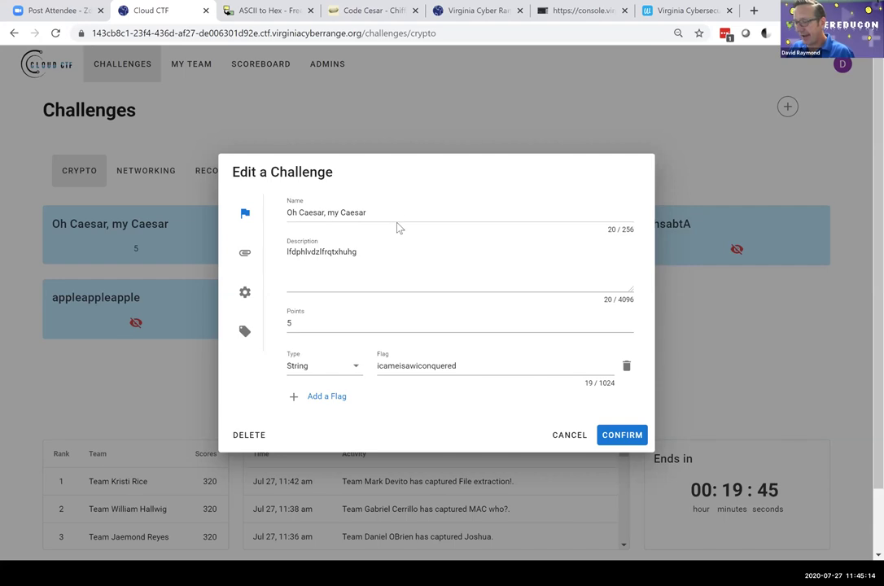
pyautogui.doubleClick(333, 213)
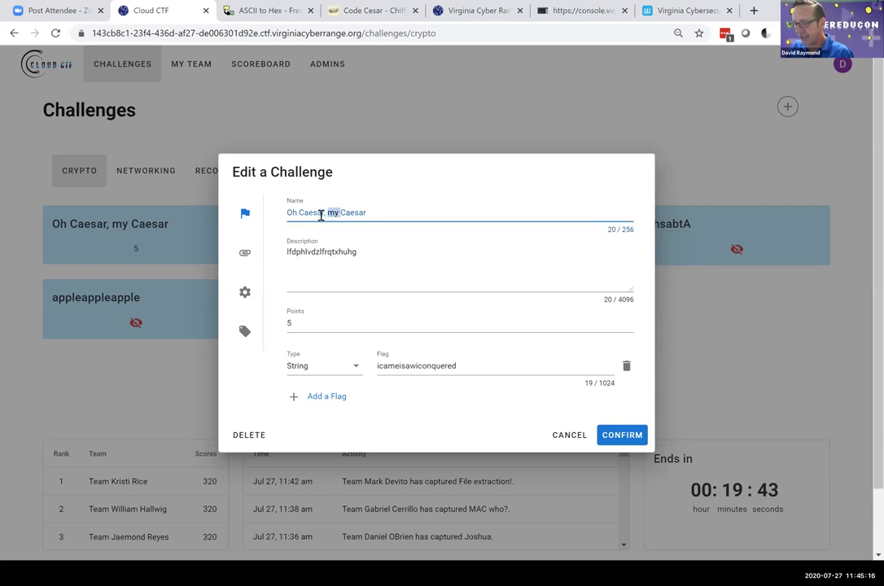
pyautogui.doubleClick(340, 252)
pyautogui.click(363, 258)
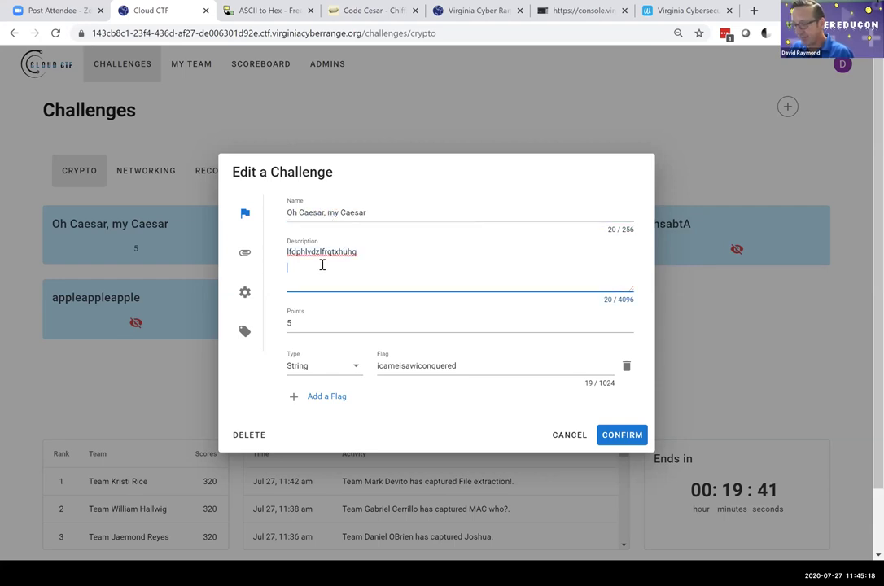
pyautogui.click(303, 322)
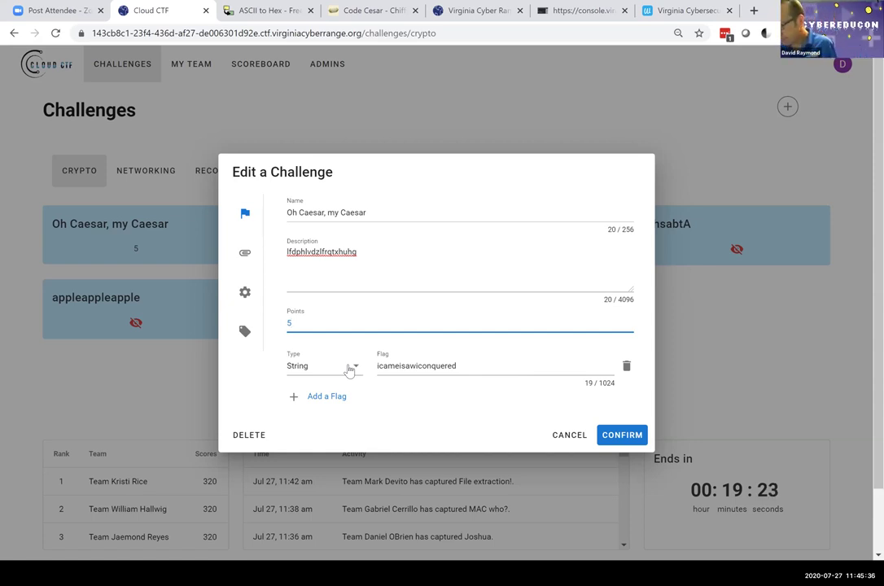
# - Add a second String flag reading I came I saw I conquered to the challenge
pyautogui.click(330, 397)
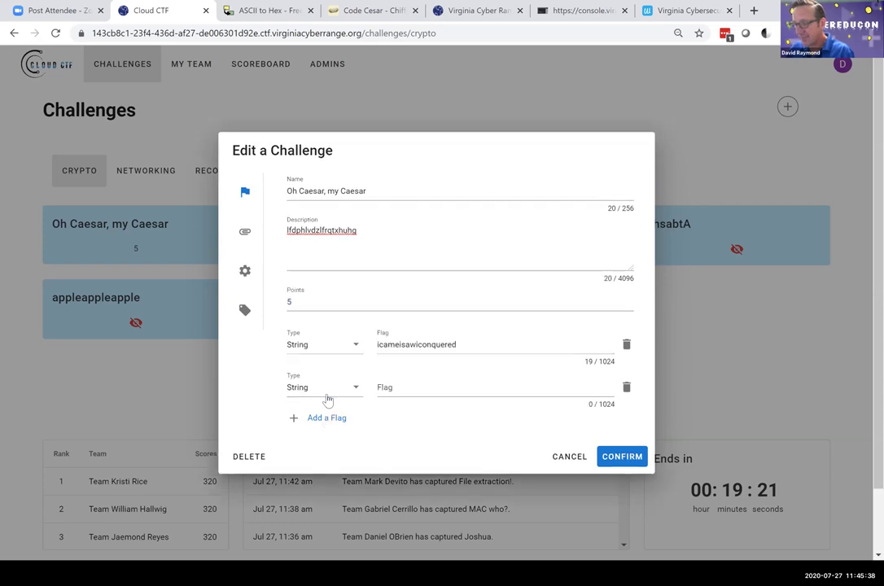
pyautogui.click(418, 389)
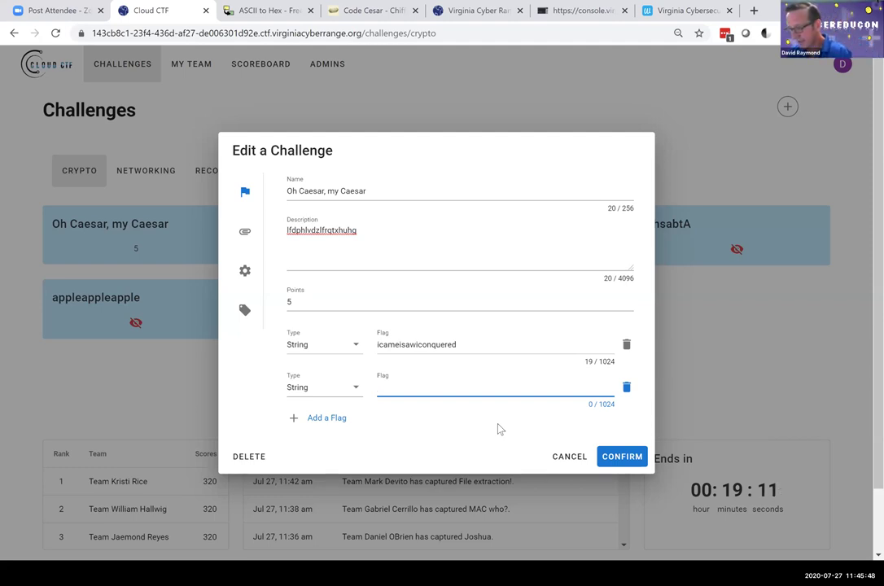
pyautogui.write('(')
pyautogui.write(' came')
pyautogui.write(' I s')
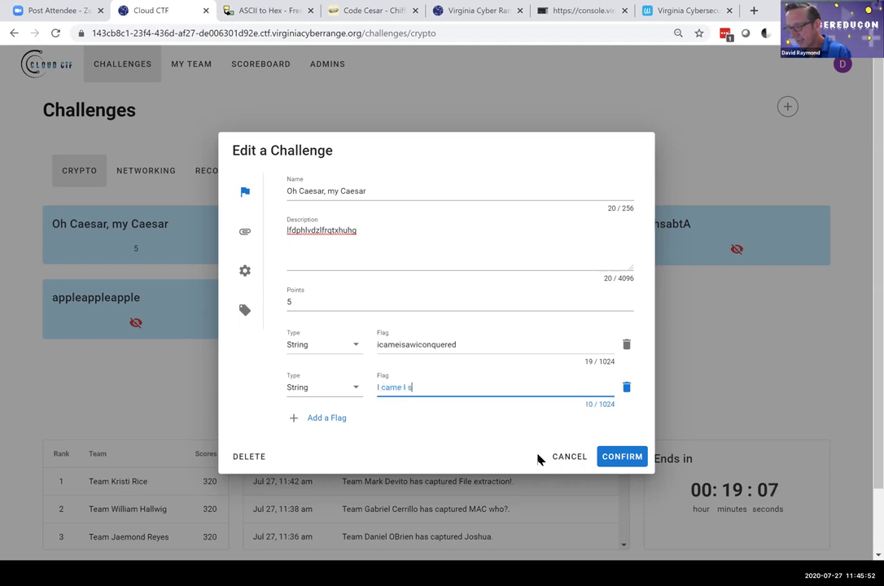
pyautogui.write('aw I conquered')
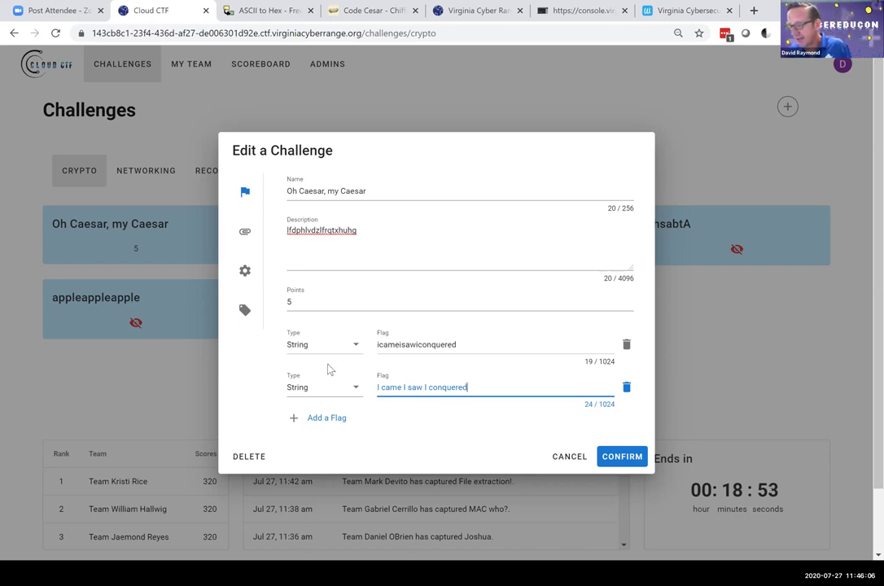
# - Replace the I came I saw I conquered flag with a new empty flag of type Regex
pyautogui.click(334, 416)
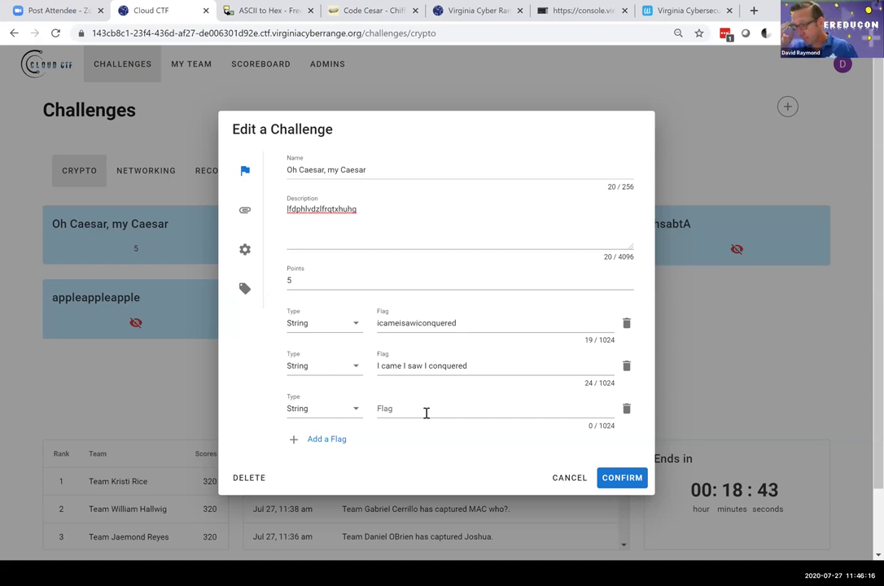
pyautogui.click(626, 366)
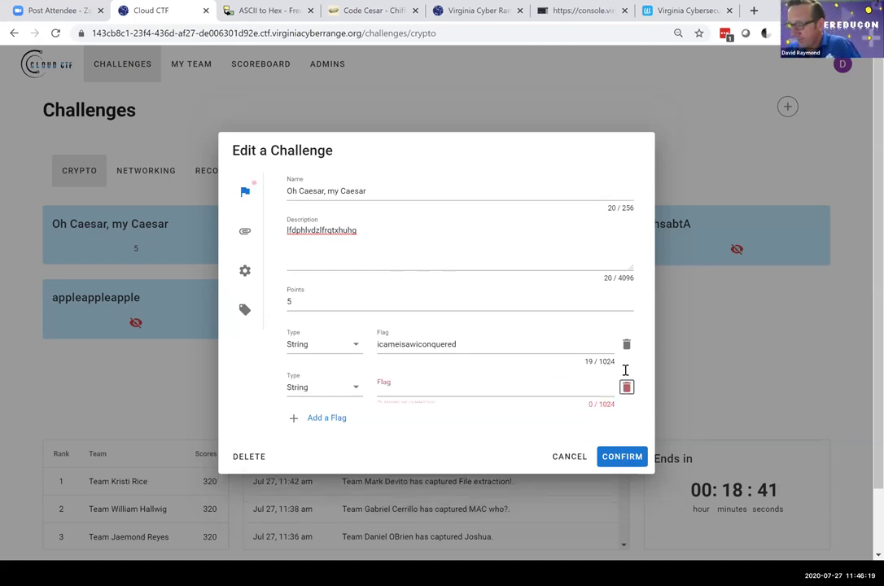
pyautogui.click(326, 389)
pyautogui.click(308, 423)
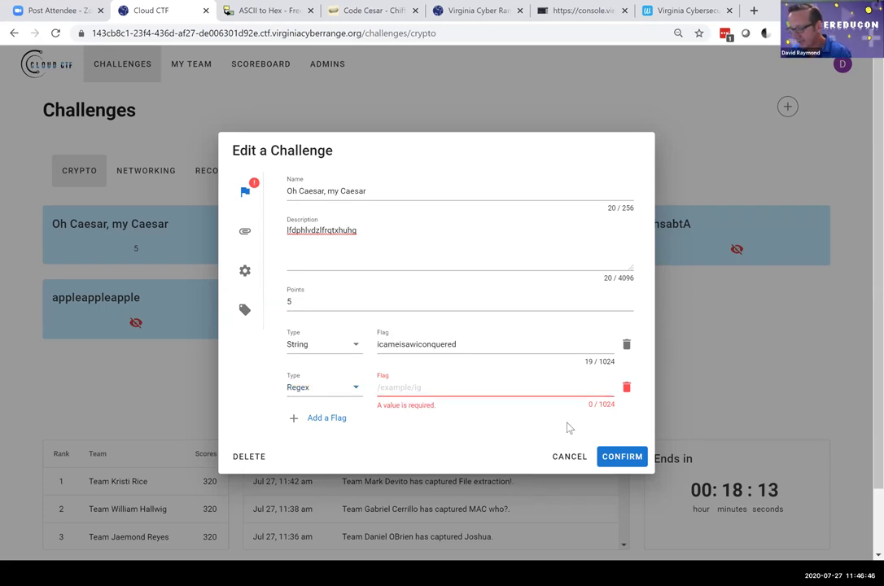
# - Fill the Regex flag with /icameisawiconquered/ig, reusing the text copied from the existing String flag
pyautogui.write('/')
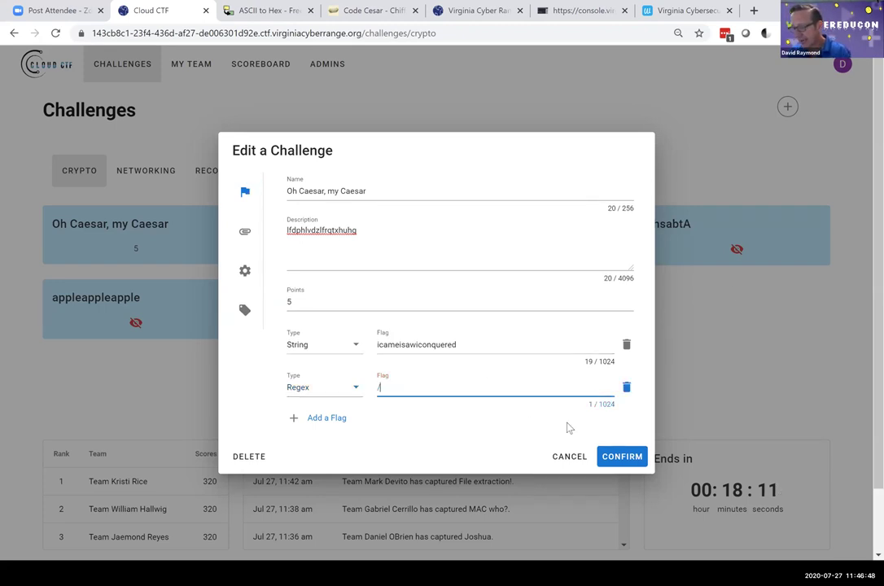
pyautogui.doubleClick(411, 345)
pyautogui.hotkey('ctrl', 'c')
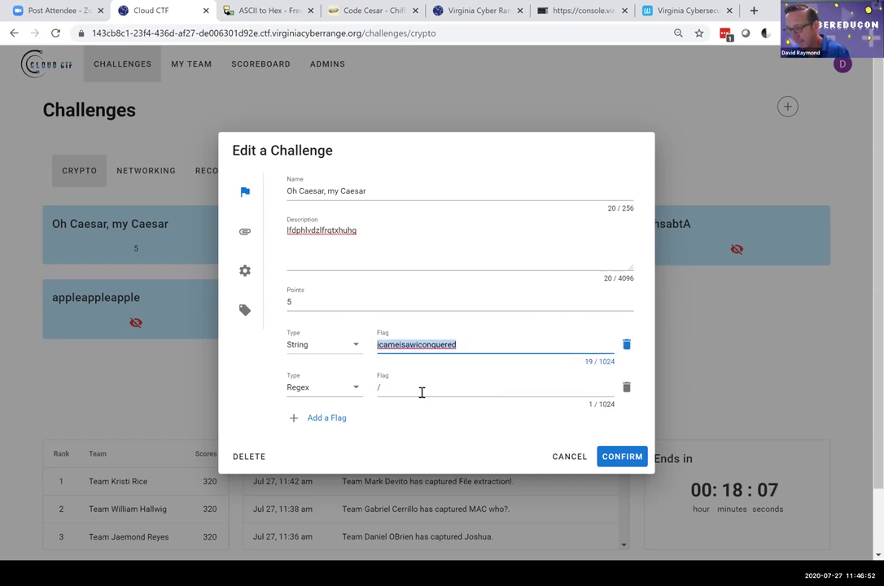
pyautogui.click(421, 393)
pyautogui.hotkey('ctrl', 'v')
pyautogui.write('/i')
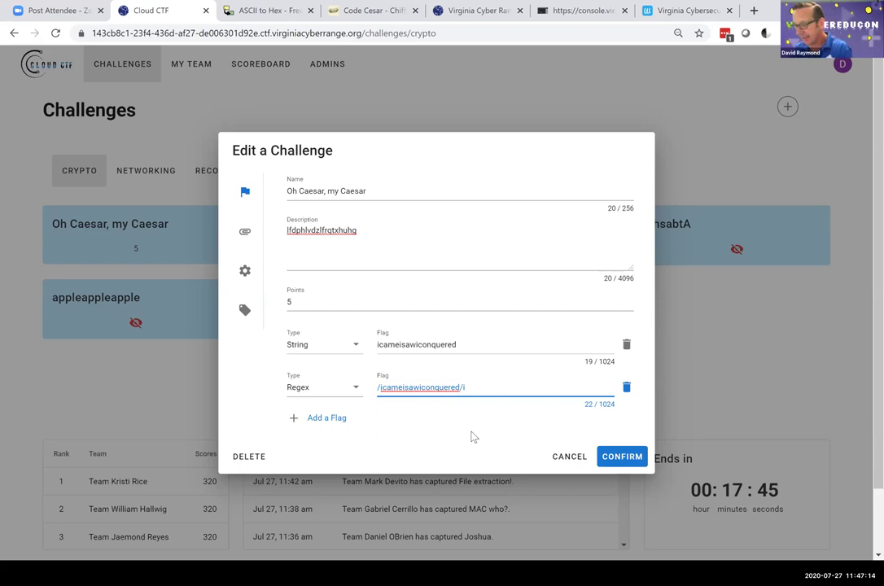
pyautogui.write('g')
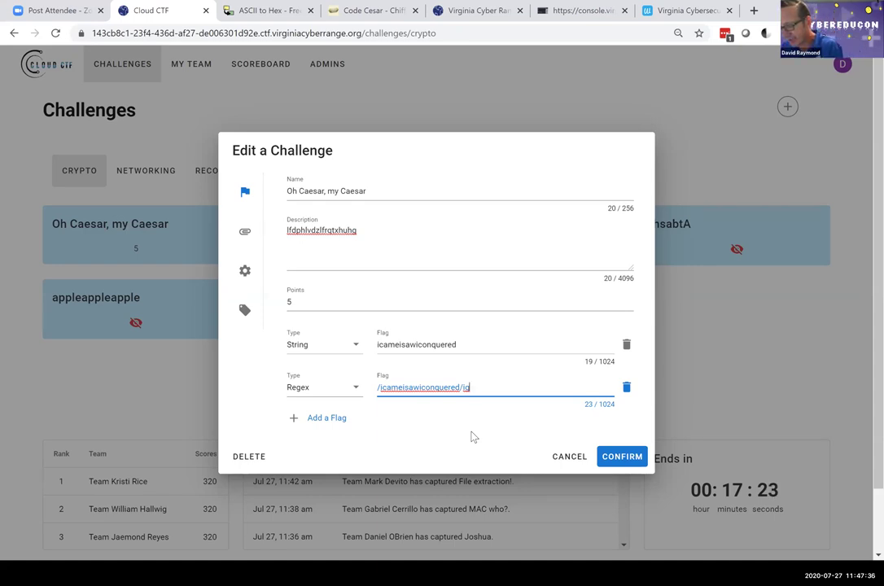
# - Switch to the presentation and handwrite a flag{...} example in red ink below the Cyberpatriot bullets, underlining the text inside the braces
pyautogui.hotkey('alt', 'Tab')
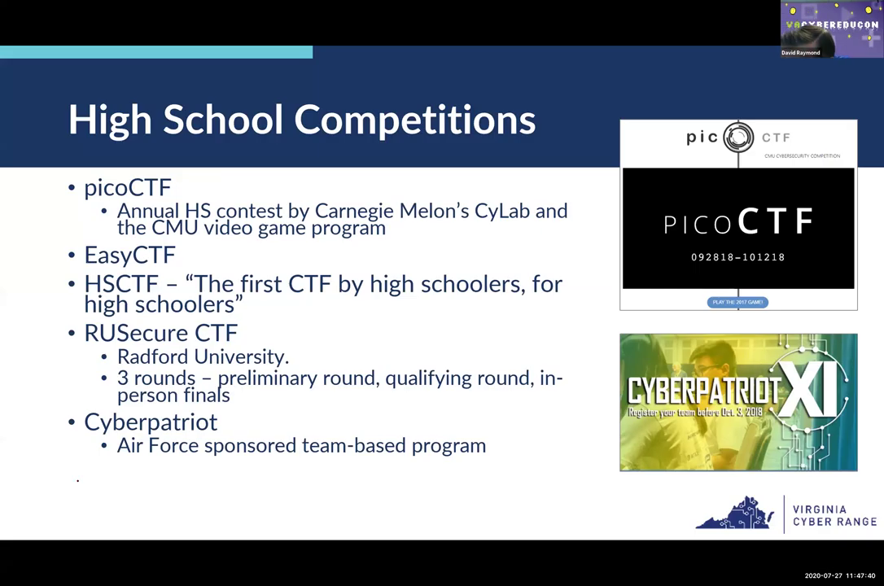
pyautogui.moveTo(126, 468); pyautogui.dragTo(106, 514)
pyautogui.moveTo(96, 491); pyautogui.dragTo(118, 490)
pyautogui.moveTo(134, 461)
pyautogui.mouseDown()
pyautogui.moveTo(135, 513)
pyautogui.moveTo(163, 511)
pyautogui.mouseUp()
pyautogui.moveTo(179, 493); pyautogui.dragTo(175, 520)
pyautogui.moveTo(210, 467)
pyautogui.mouseDown()
pyautogui.moveTo(206, 521)
pyautogui.moveTo(223, 503)
pyautogui.mouseUp()
pyautogui.moveTo(248, 494)
pyautogui.mouseDown()
pyautogui.moveTo(242, 503)
pyautogui.moveTo(324, 498)
pyautogui.mouseUp()
pyautogui.moveTo(334, 485)
pyautogui.mouseDown()
pyautogui.moveTo(336, 501)
pyautogui.moveTo(379, 498)
pyautogui.mouseUp()
pyautogui.moveTo(387, 492)
pyautogui.mouseDown()
pyautogui.moveTo(390, 502)
pyautogui.moveTo(471, 494)
pyautogui.moveTo(484, 508)
pyautogui.mouseUp()
pyautogui.moveTo(222, 522); pyautogui.dragTo(469, 521)
# - Circle the wrapper and inner text of the handwritten flag, and write the regex pattern /____/ig beside it
pyautogui.moveTo(151, 446); pyautogui.dragTo(221, 488)
pyautogui.moveTo(486, 456); pyautogui.dragTo(485, 508)
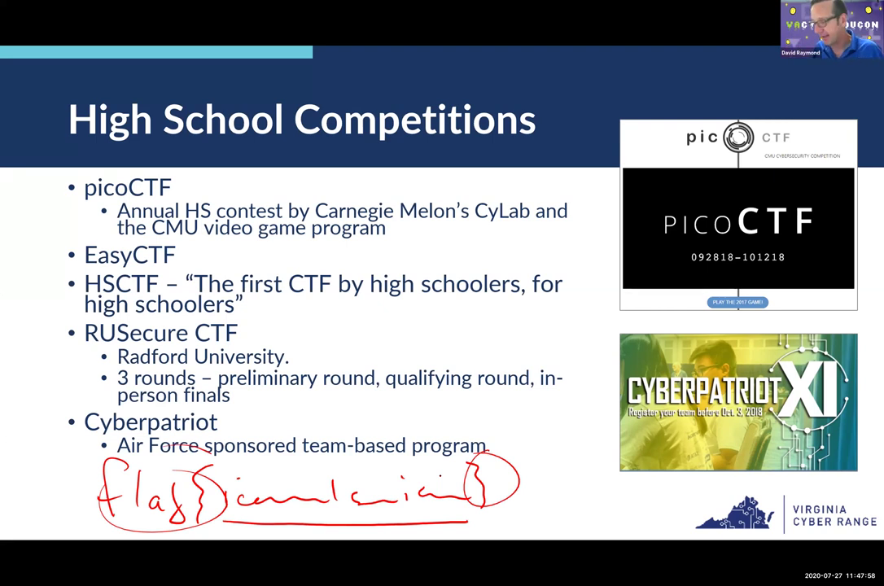
pyautogui.moveTo(559, 489)
pyautogui.mouseDown()
pyautogui.moveTo(546, 518)
pyautogui.moveTo(689, 520)
pyautogui.mouseUp()
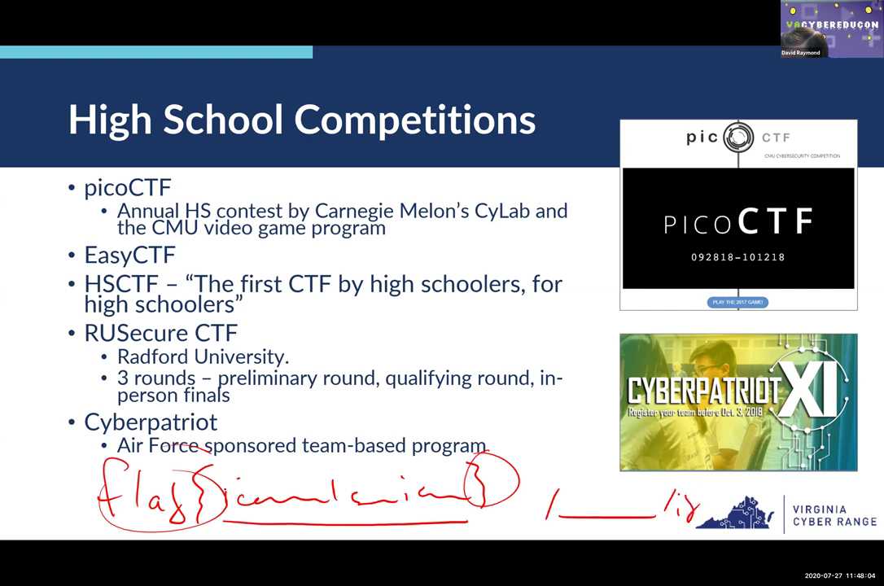
pyautogui.moveTo(259, 469)
pyautogui.mouseDown()
pyautogui.moveTo(480, 488)
pyautogui.moveTo(229, 493)
pyautogui.moveTo(236, 464)
pyautogui.moveTo(217, 493)
pyautogui.moveTo(476, 463)
pyautogui.mouseUp()
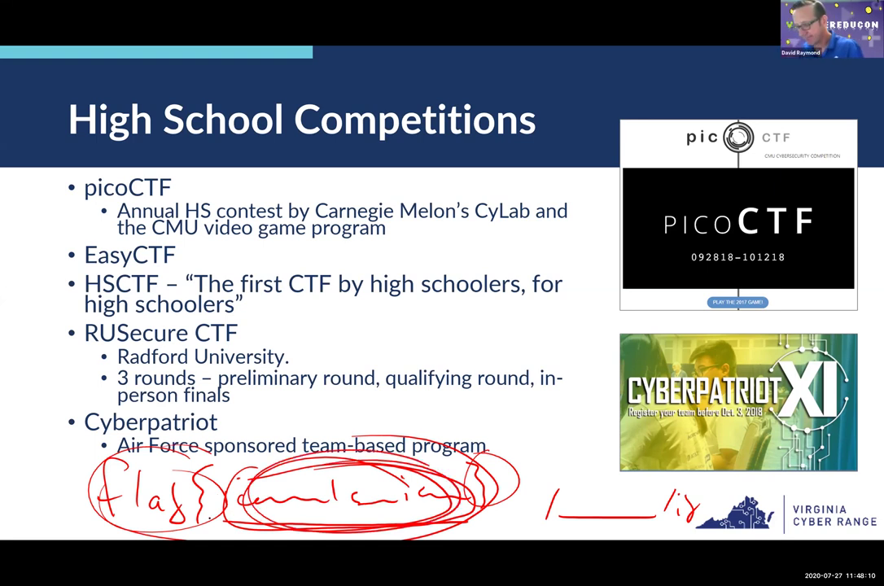
# - Switch back to Chrome and open the Artifacts and Hints section of the Oh Caesar, my Caesar challenge
pyautogui.hotkey('alt', 'Tab')
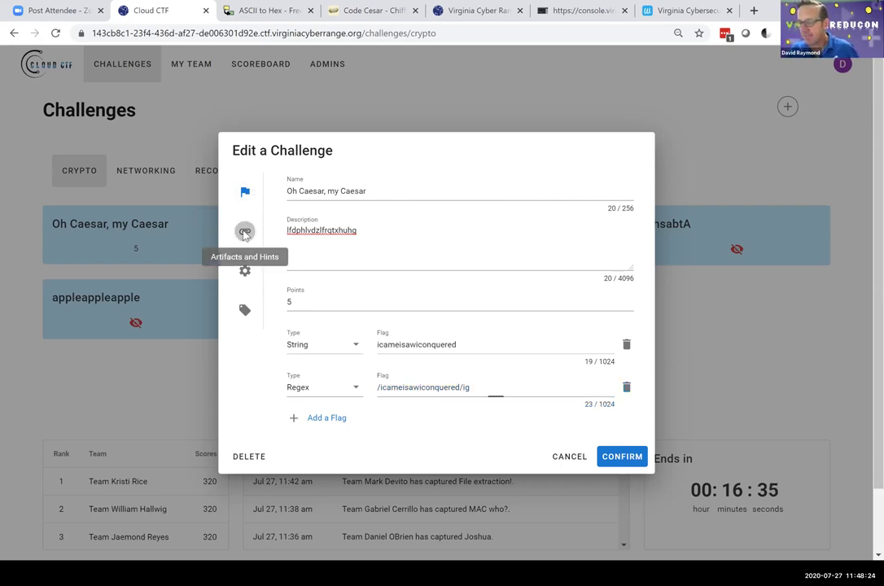
pyautogui.click(245, 235)
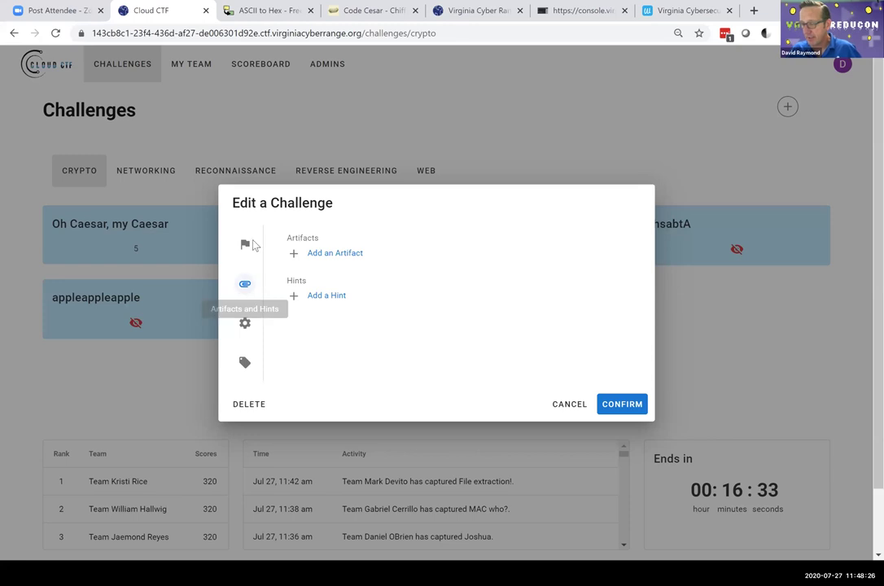
# - Review the File and Link types available for a new artifact, and leave without adding one
pyautogui.click(334, 253)
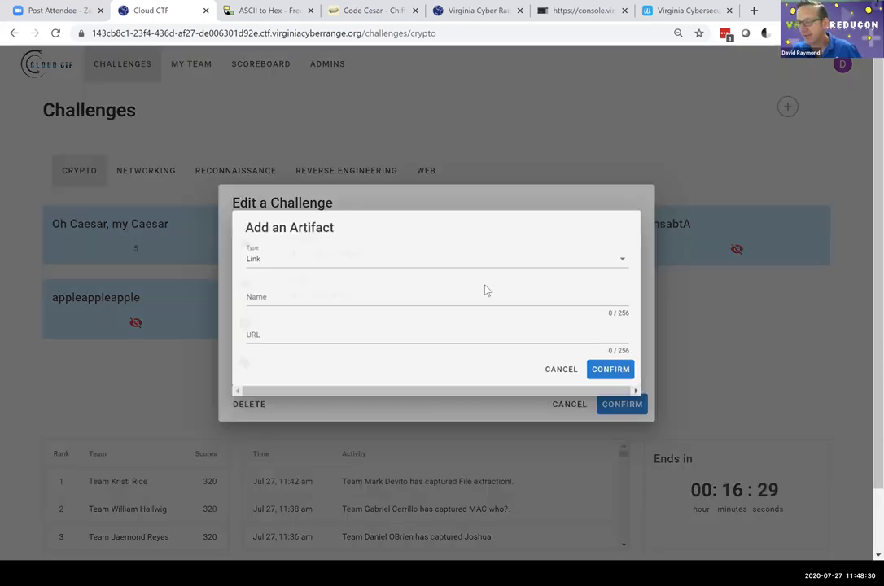
pyautogui.click(328, 257)
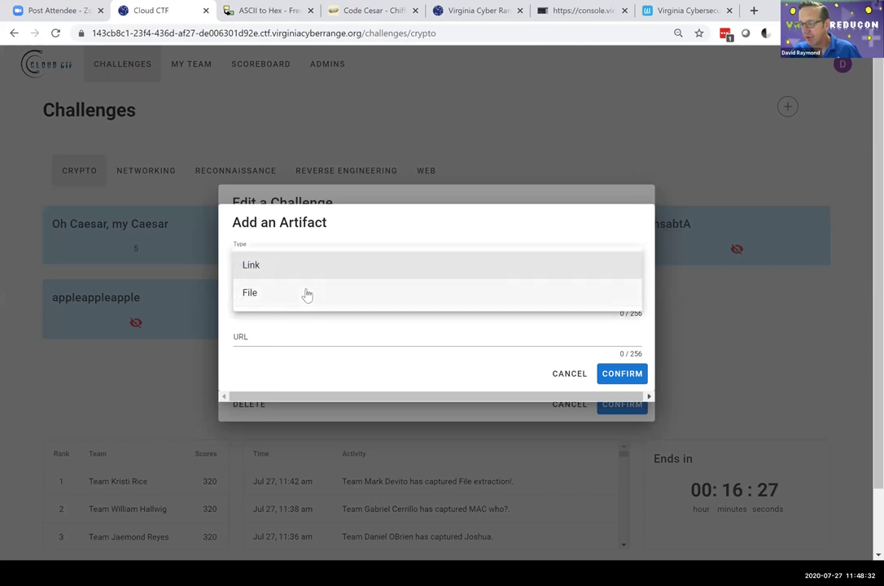
pyautogui.click(306, 292)
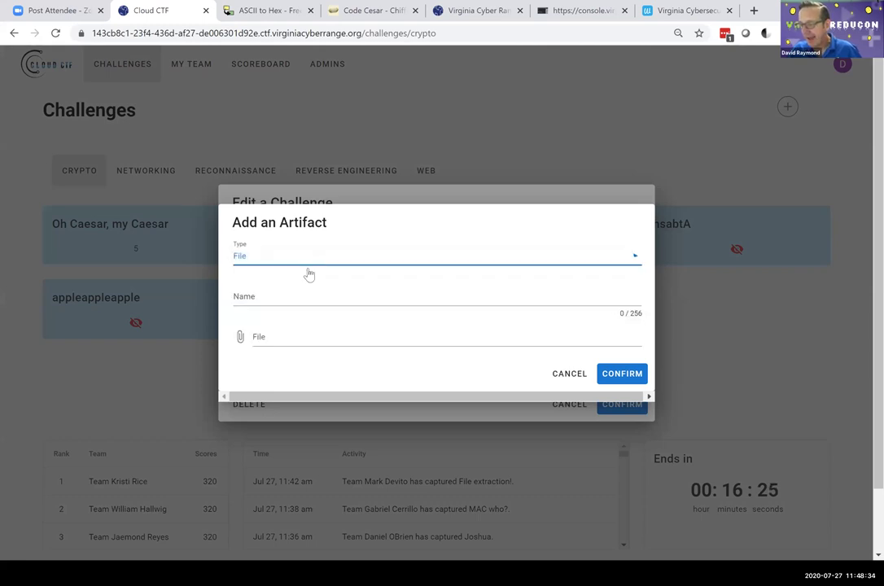
pyautogui.click(316, 258)
pyautogui.click(328, 266)
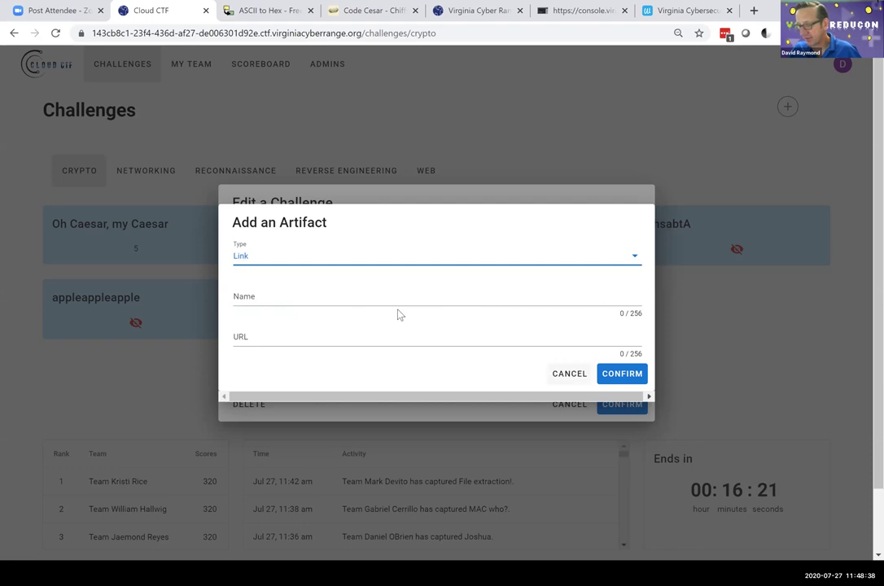
pyautogui.press('Escape')
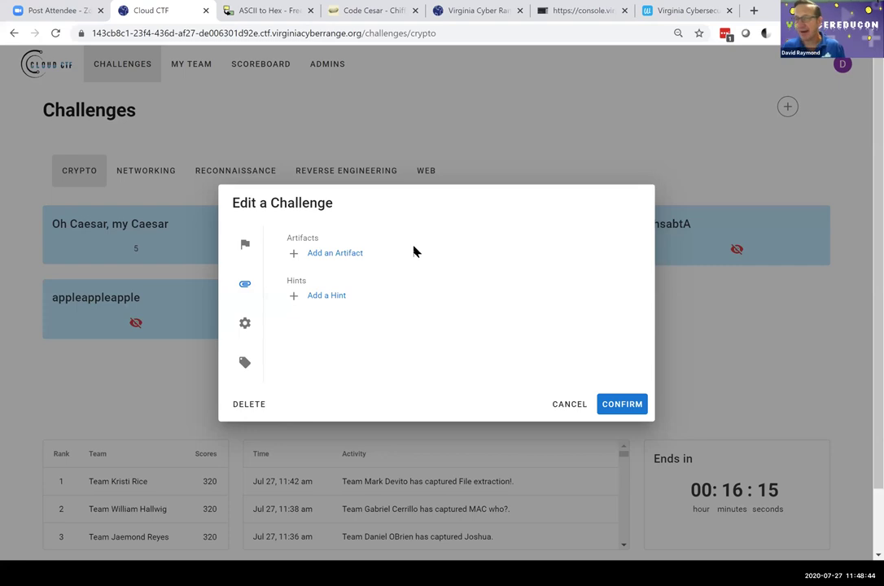
# - Add the hint "It's a ceasar cipher!" with an unlock cost of 1 point and save the challenge
pyautogui.click(329, 295)
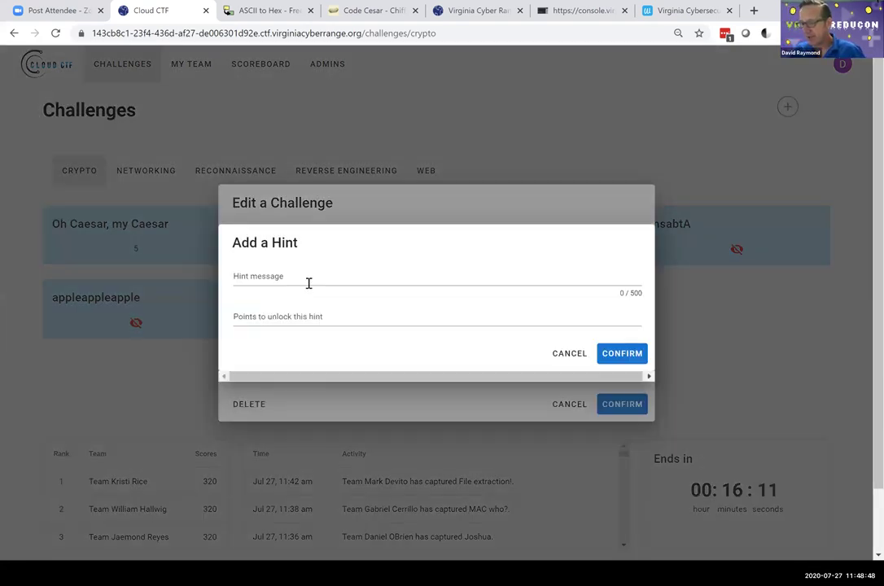
pyautogui.write("It's a ceasar cipher!")
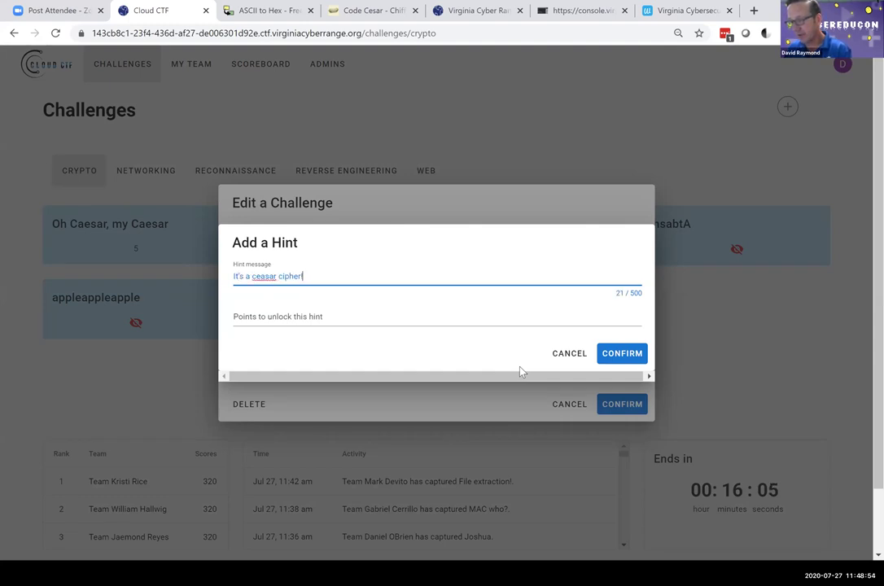
pyautogui.click(373, 326)
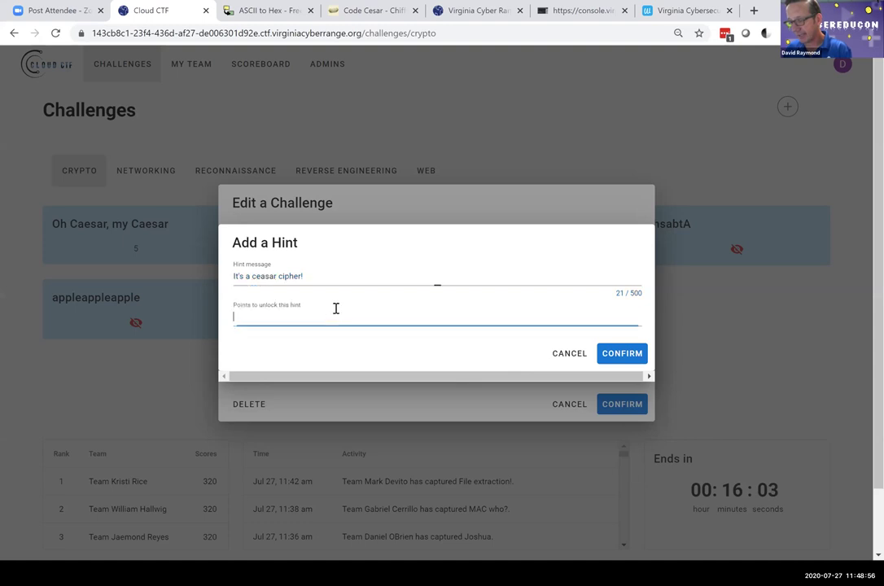
pyautogui.write('1')
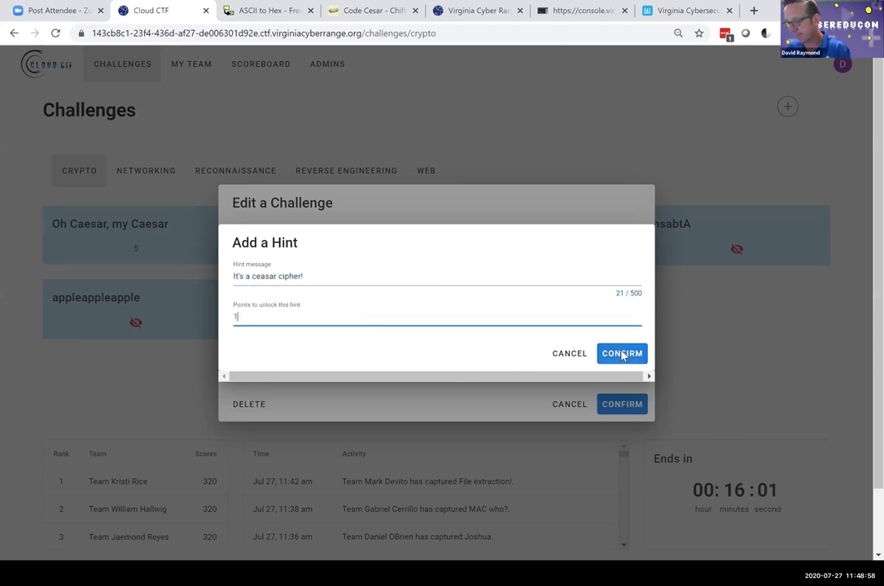
pyautogui.click(621, 354)
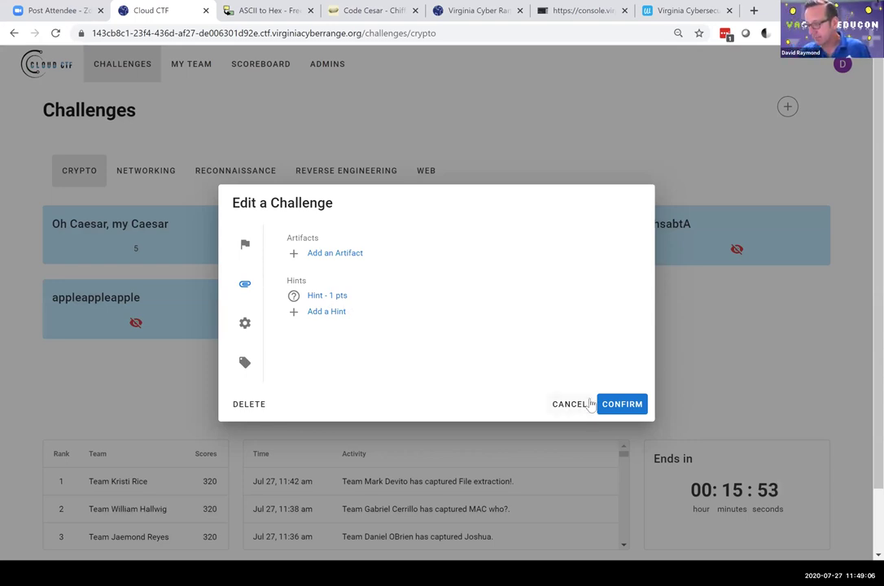
pyautogui.click(630, 403)
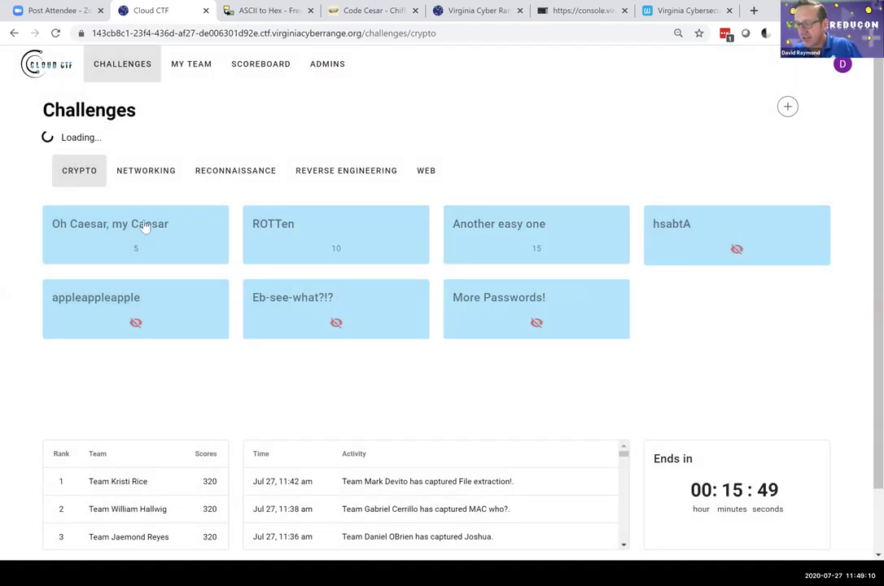
# - View the new hint from the Oh Caesar, my Caesar challenge and close the challenge
pyautogui.click(144, 227)
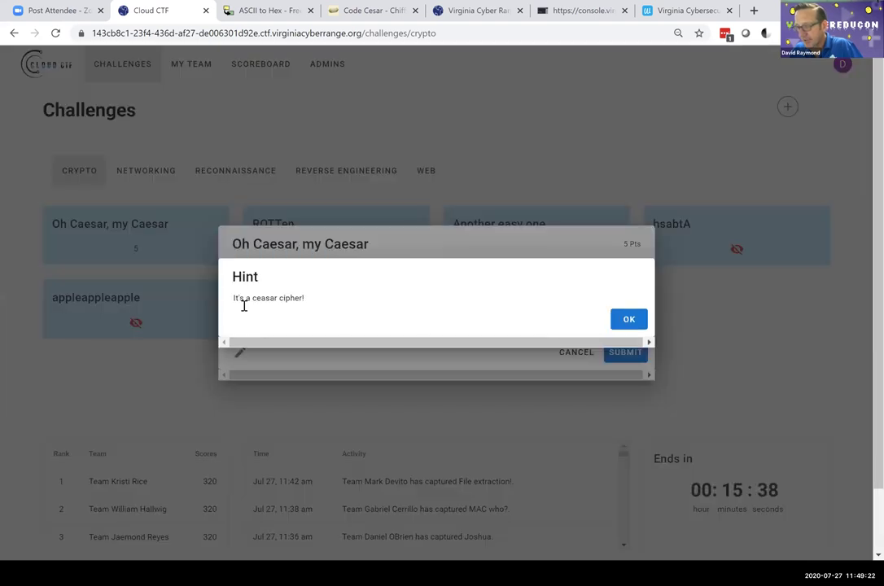
pyautogui.click(627, 319)
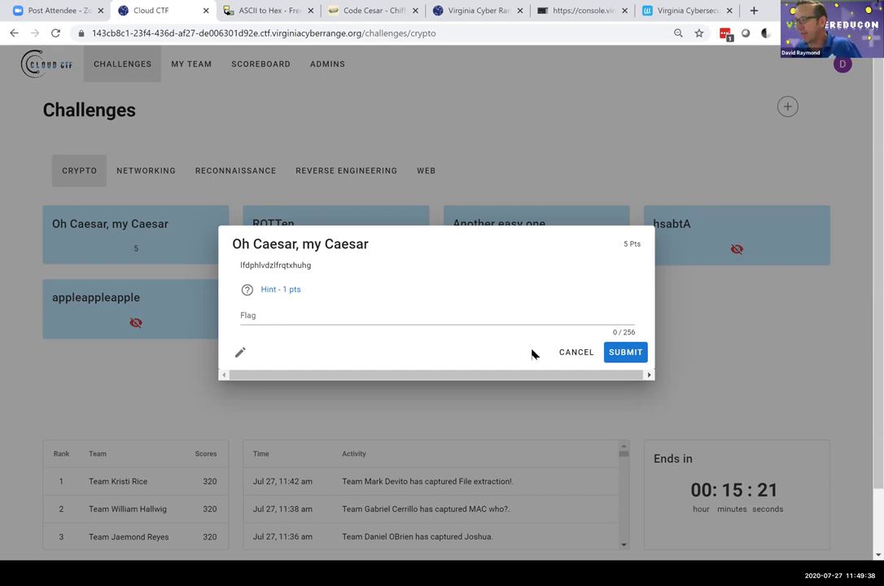
pyautogui.click(581, 353)
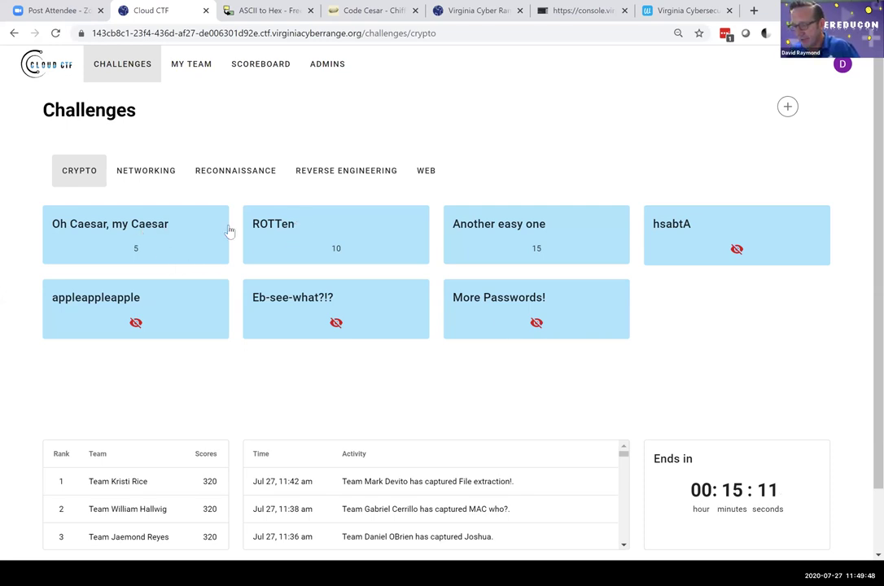
# - Reopen Oh Caesar, my Caesar for editing and turn off its Enabled option in the Advance Settings
pyautogui.click(126, 223)
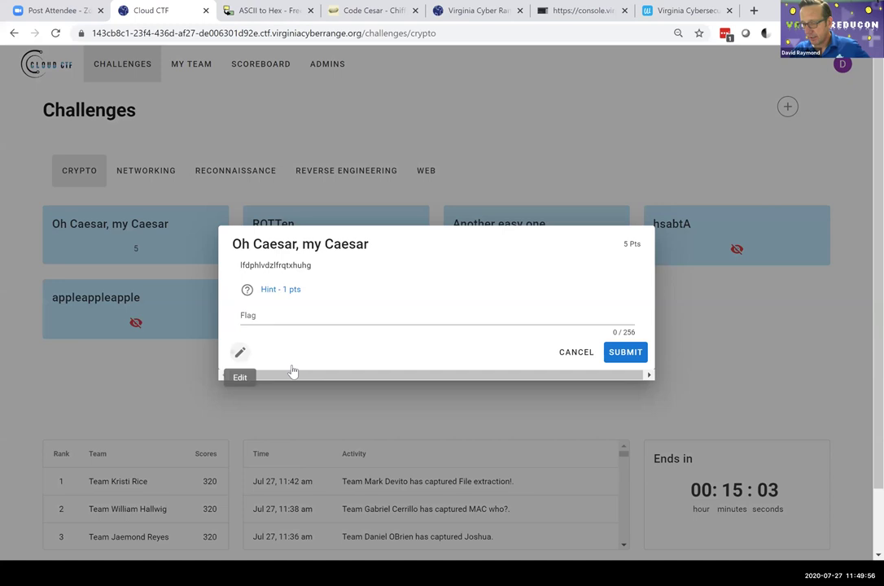
pyautogui.click(238, 351)
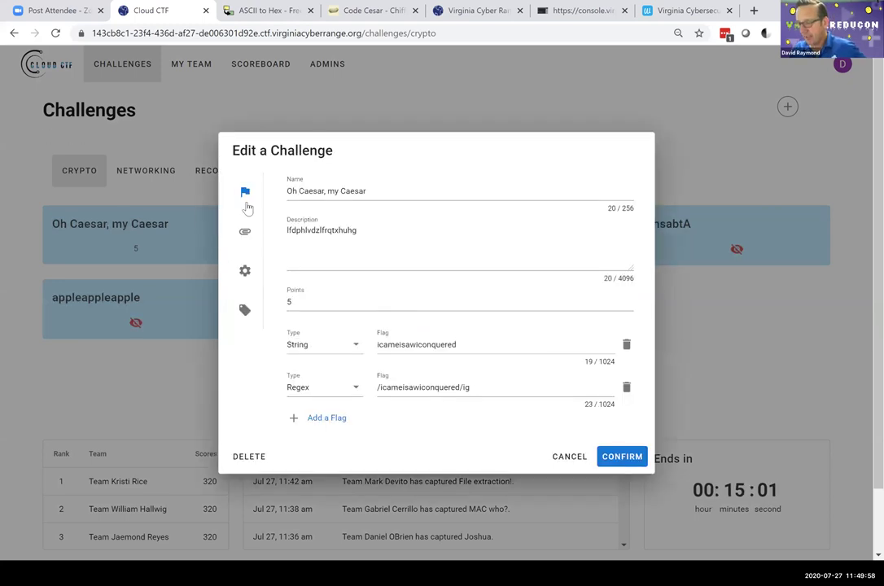
pyautogui.click(244, 231)
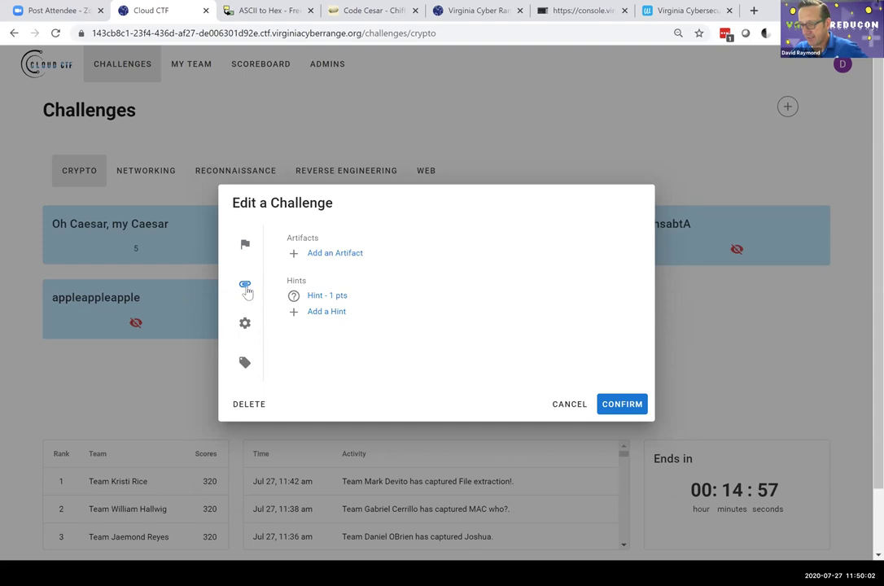
pyautogui.click(245, 324)
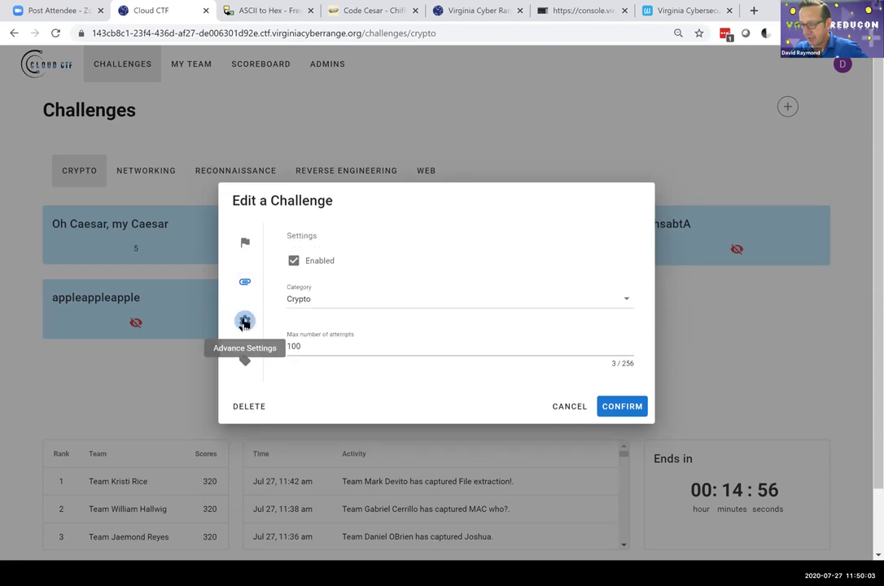
pyautogui.click(294, 261)
pyautogui.click(293, 262)
pyautogui.click(294, 261)
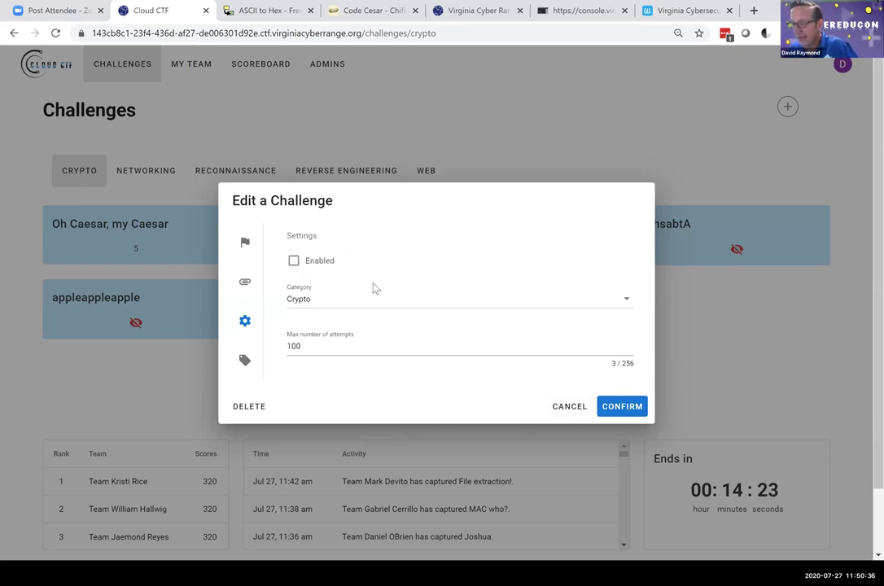
# - Replace the challenge's category with a custom one named "new category"
pyautogui.click(626, 301)
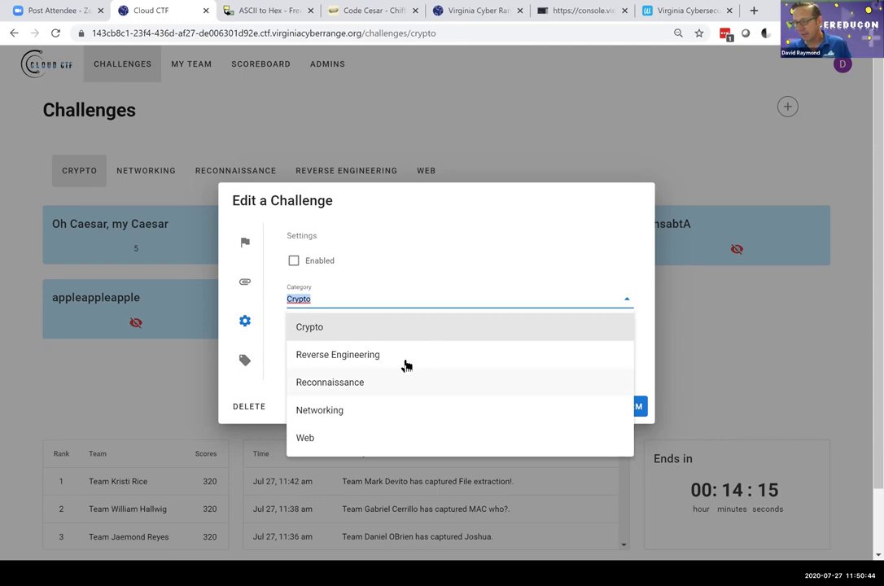
pyautogui.click(362, 305)
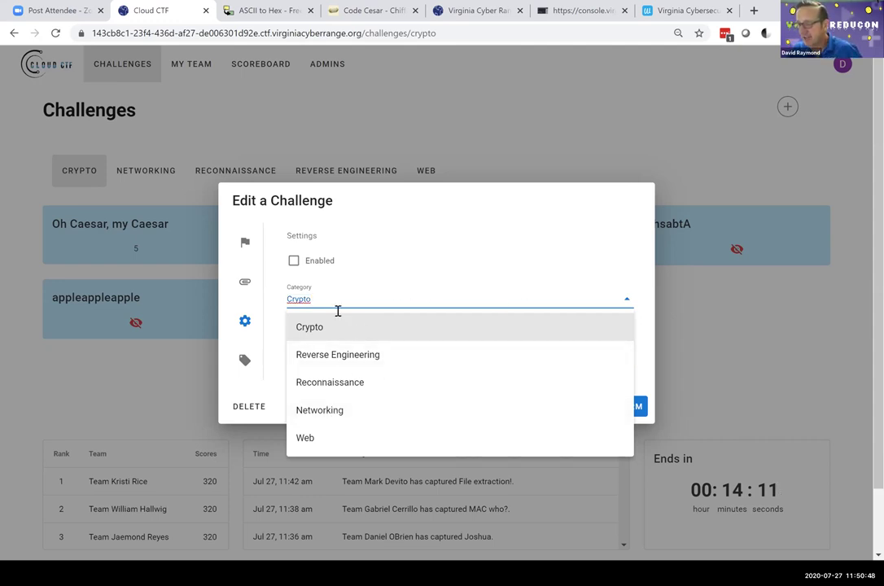
pyautogui.press('BackSpace')
pyautogui.press('BackSpace')
pyautogui.press('BackSpace')
pyautogui.press('BackSpace')
pyautogui.press('BackSpace')
pyautogui.press('BackSpace')
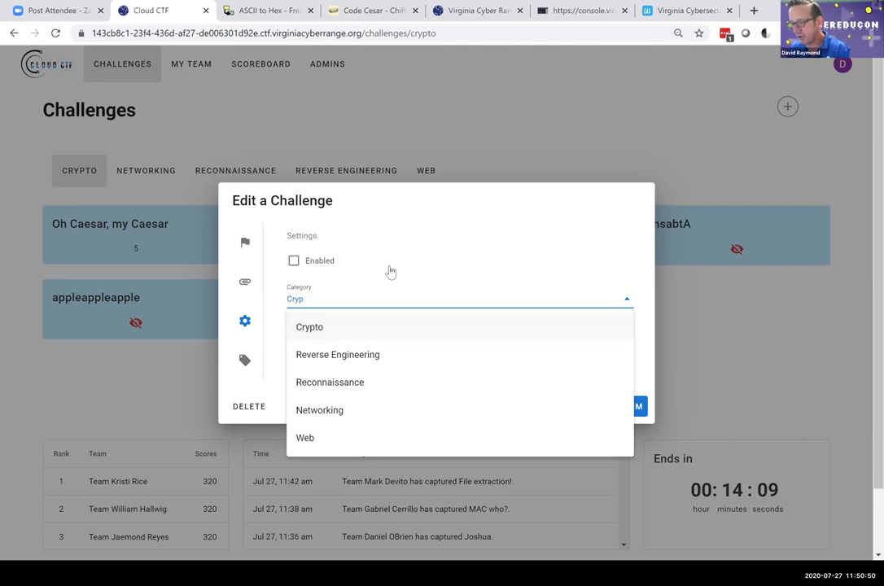
pyautogui.write('new category')
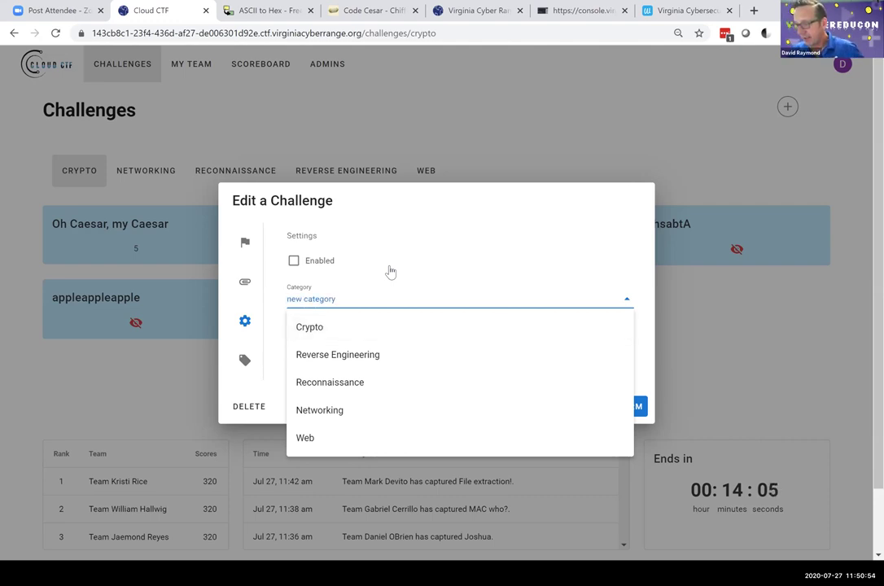
pyautogui.click(639, 344)
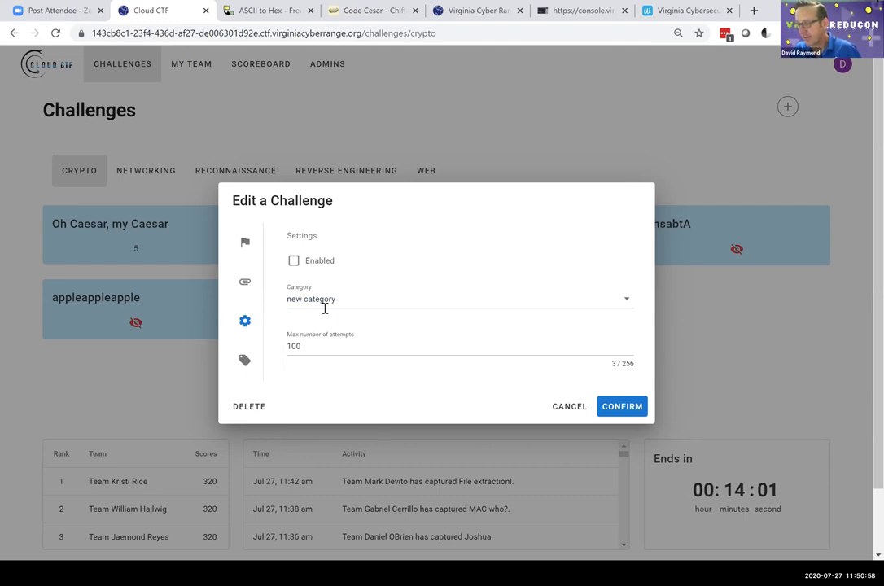
pyautogui.doubleClick(295, 346)
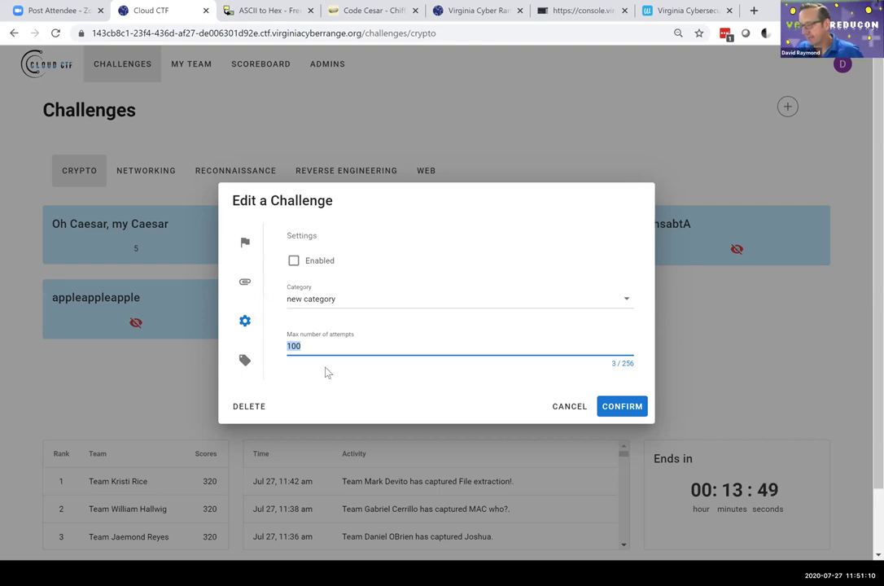
# - Browse the predefined KU/KSA entries available as tags for the challenge
pyautogui.click(243, 361)
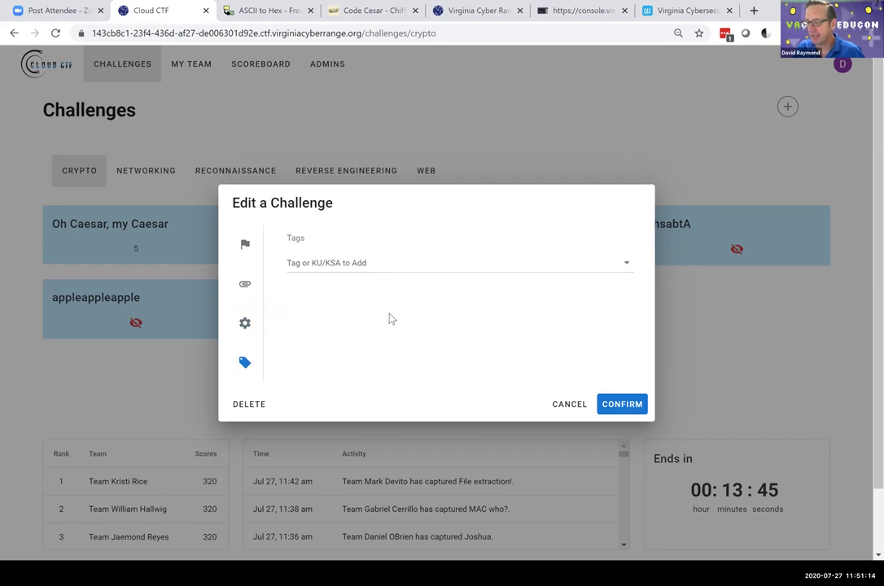
pyautogui.click(394, 266)
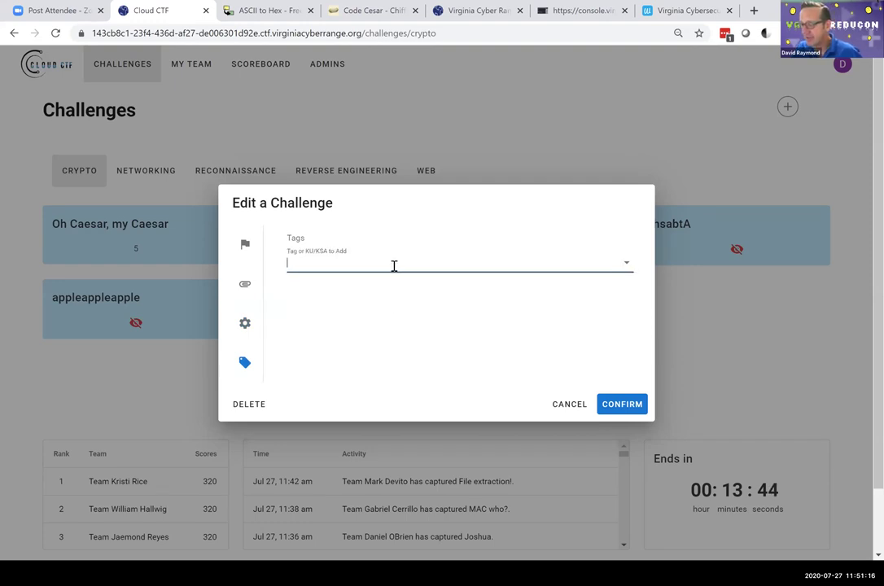
pyautogui.click(627, 263)
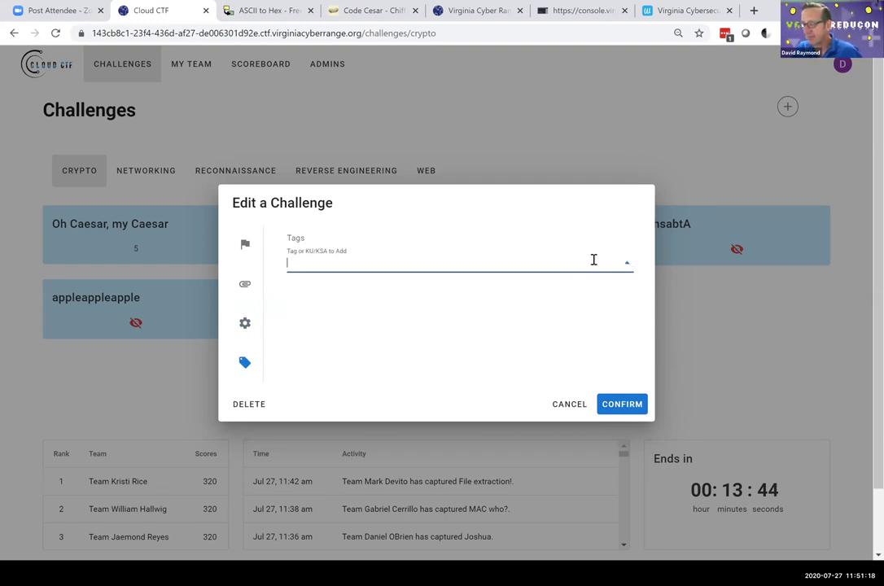
pyautogui.scroll(-5, 483, 336)
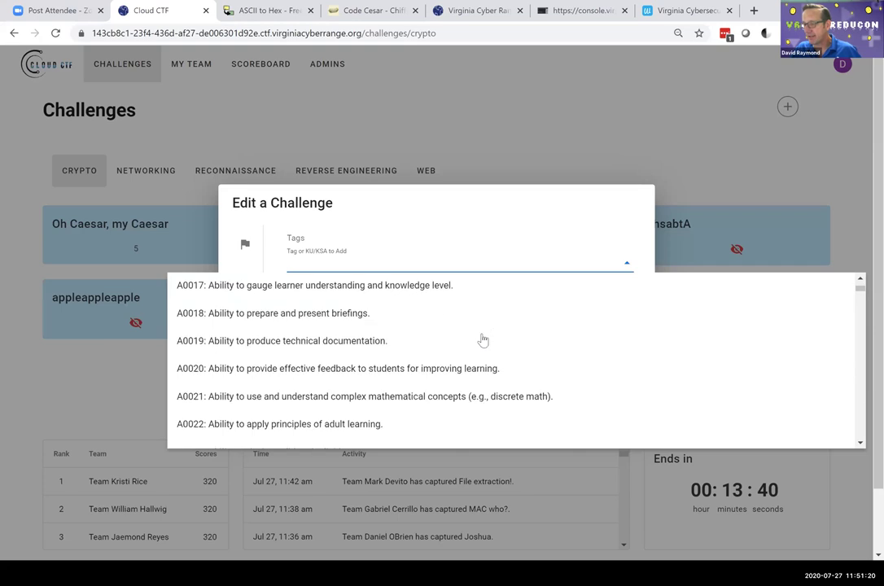
pyautogui.scroll(-10, 483, 339)
pyautogui.scroll(-4, 511, 254)
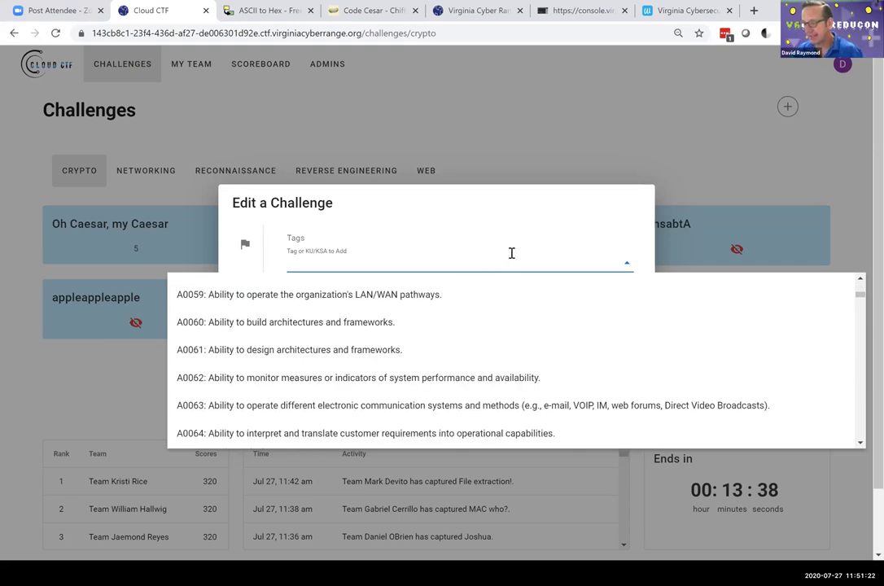
# - Try the custom tag text "begininner", clear it, and return to the challenge's Advance Settings
pyautogui.click(498, 256)
pyautogui.click(383, 259)
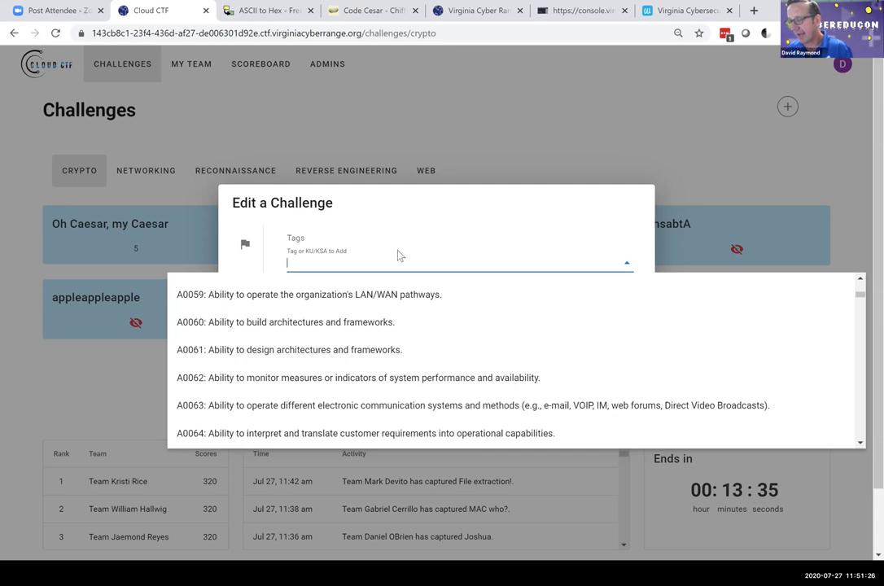
pyautogui.write('begininner')
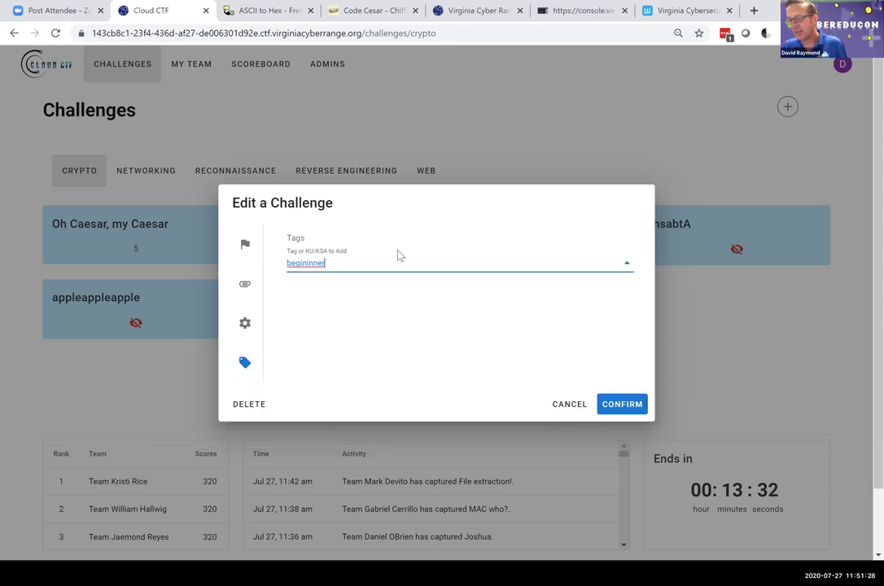
pyautogui.press('BackSpace')
pyautogui.press('BackSpace')
pyautogui.press('BackSpace')
pyautogui.press('BackSpace')
pyautogui.press('BackSpace')
pyautogui.press('BackSpace')
pyautogui.press('BackSpace')
pyautogui.press('BackSpace')
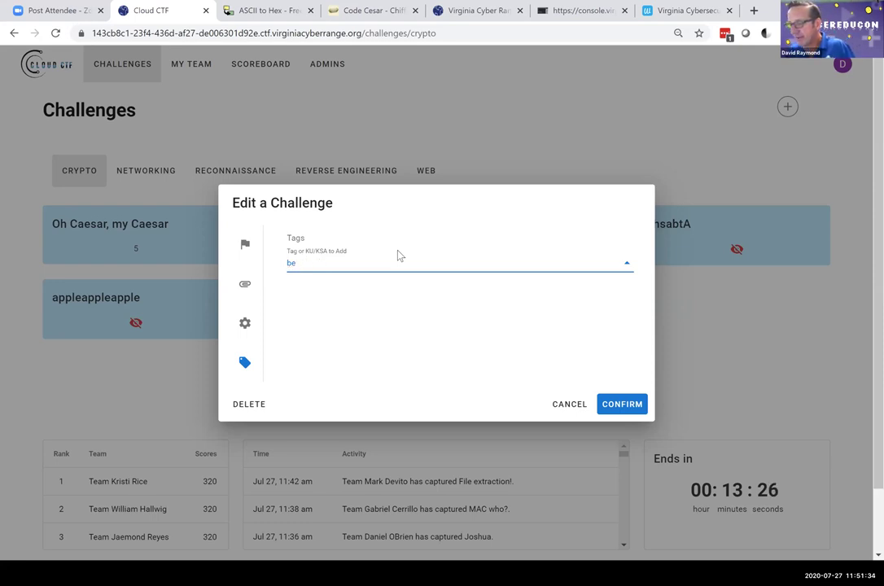
pyautogui.press('BackSpace')
pyautogui.press('BackSpace')
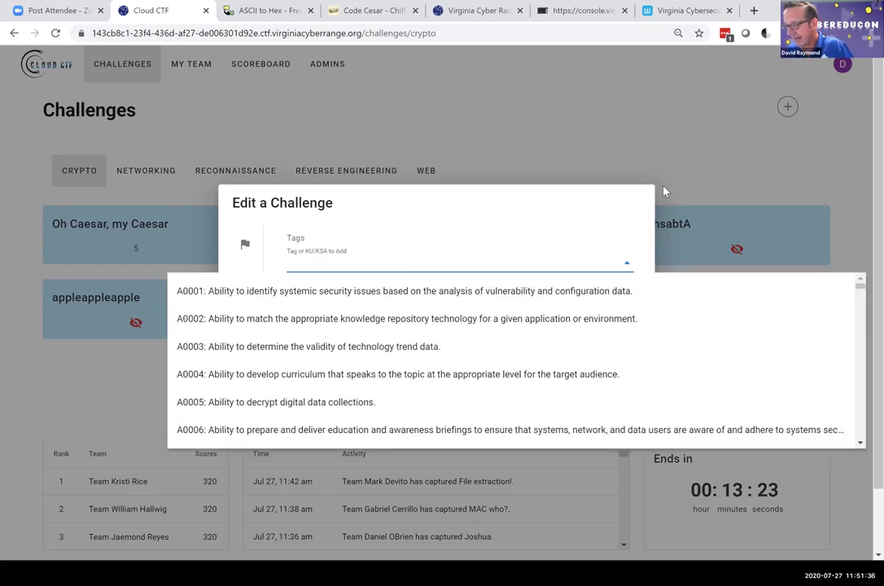
pyautogui.click(238, 201)
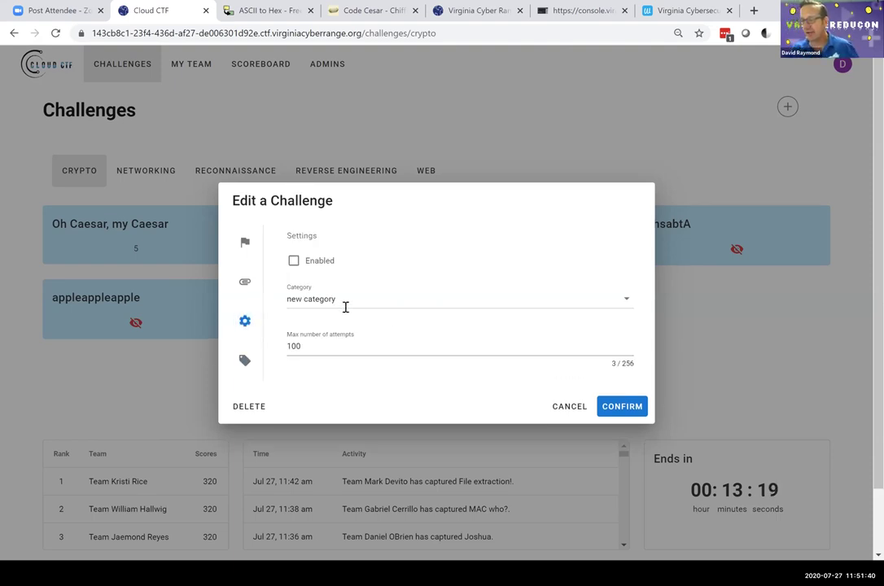
# - Save the challenge edits, open the new category, and review the Advance Settings of Oh Caesar, my Caesar without changing them
pyautogui.click(629, 411)
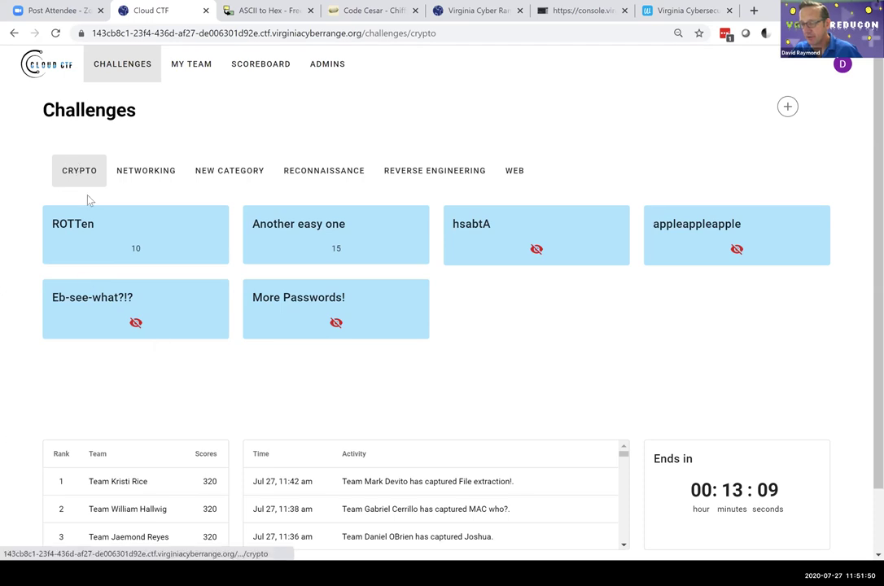
pyautogui.click(233, 173)
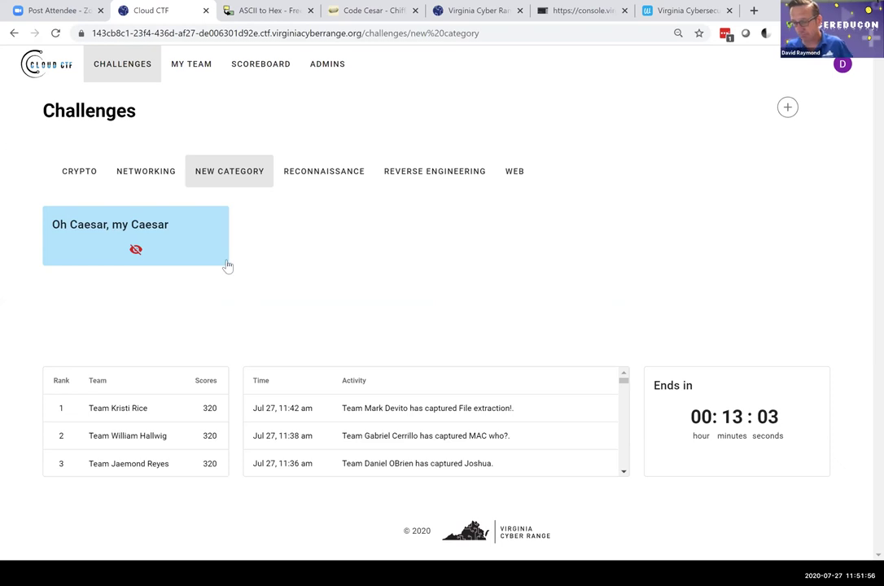
pyautogui.click(155, 234)
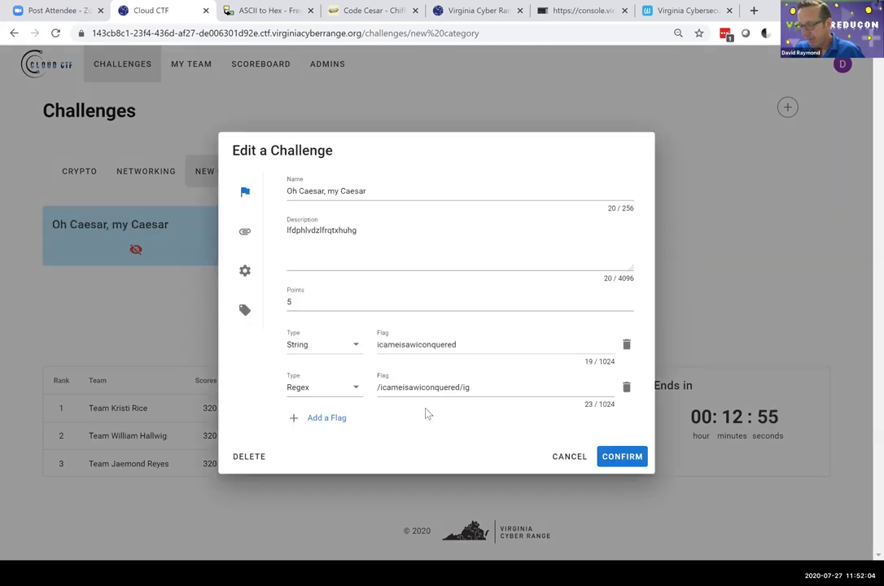
pyautogui.click(245, 271)
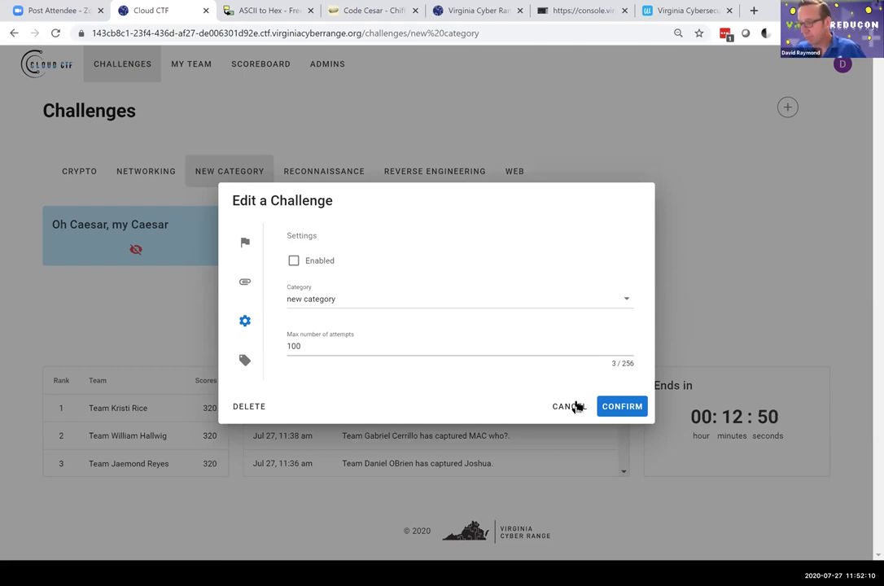
pyautogui.click(217, 249)
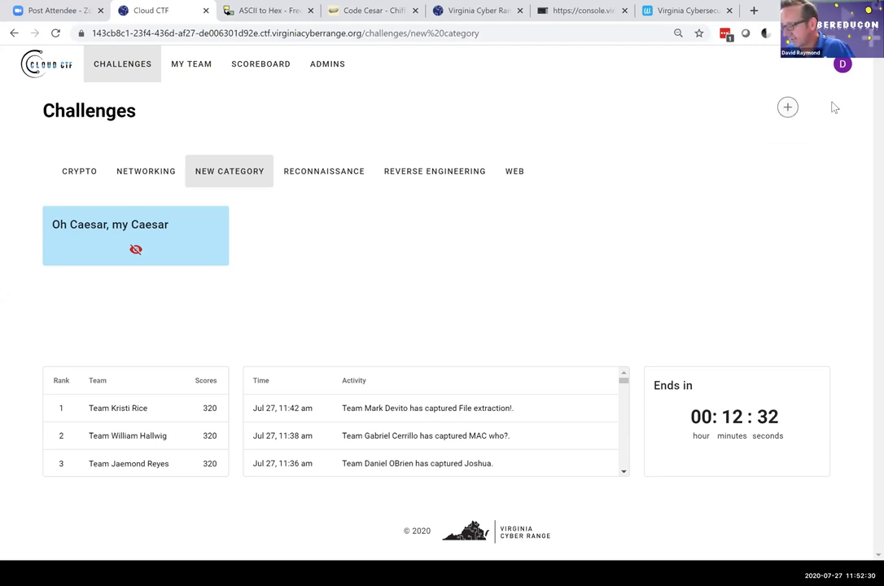
# - Start adding a challenge from scratch, look through its empty name, description, points and settings fields, and cancel the form
pyautogui.click(786, 108)
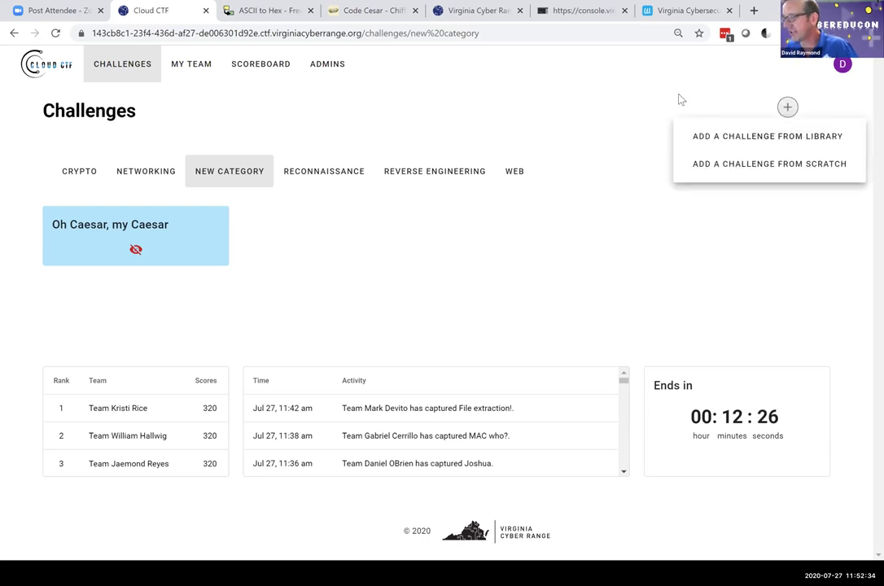
pyautogui.click(765, 166)
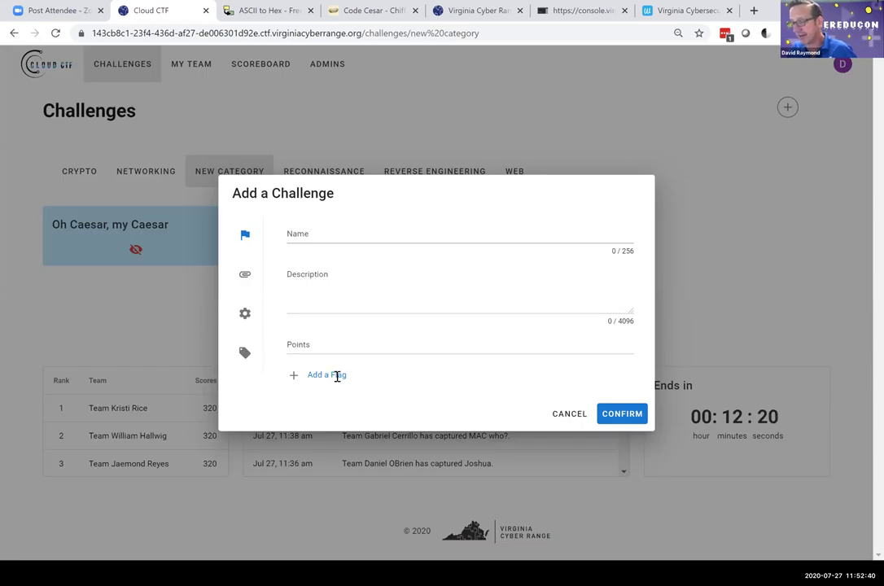
pyautogui.click(336, 236)
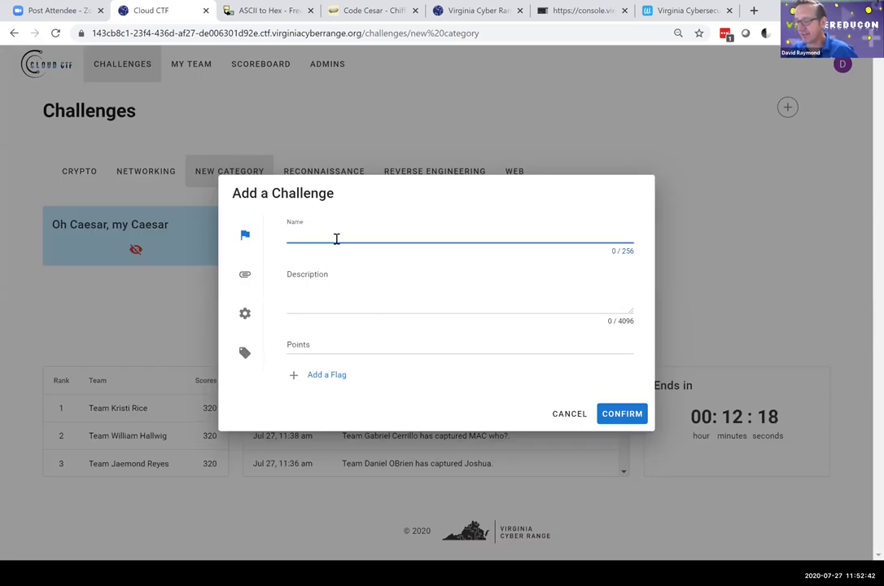
pyautogui.click(323, 291)
pyautogui.click(312, 343)
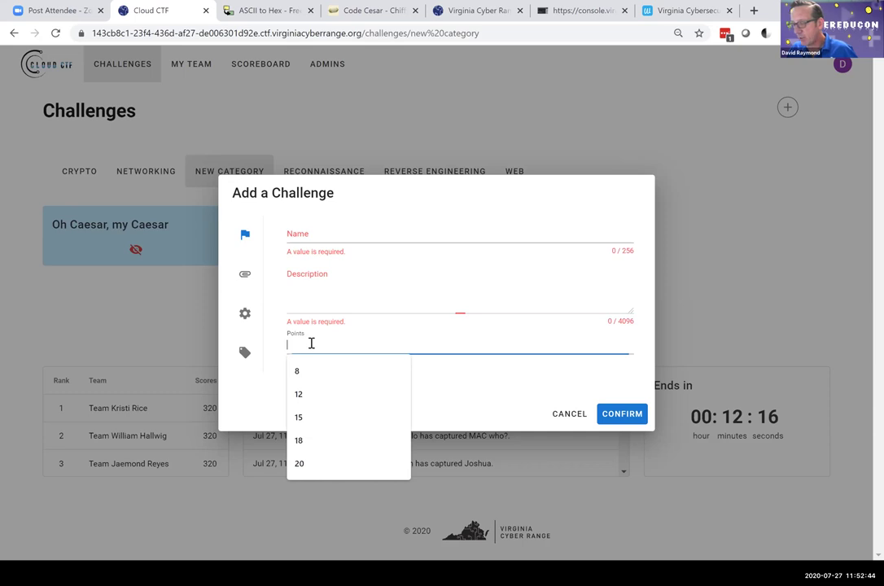
pyautogui.click(239, 317)
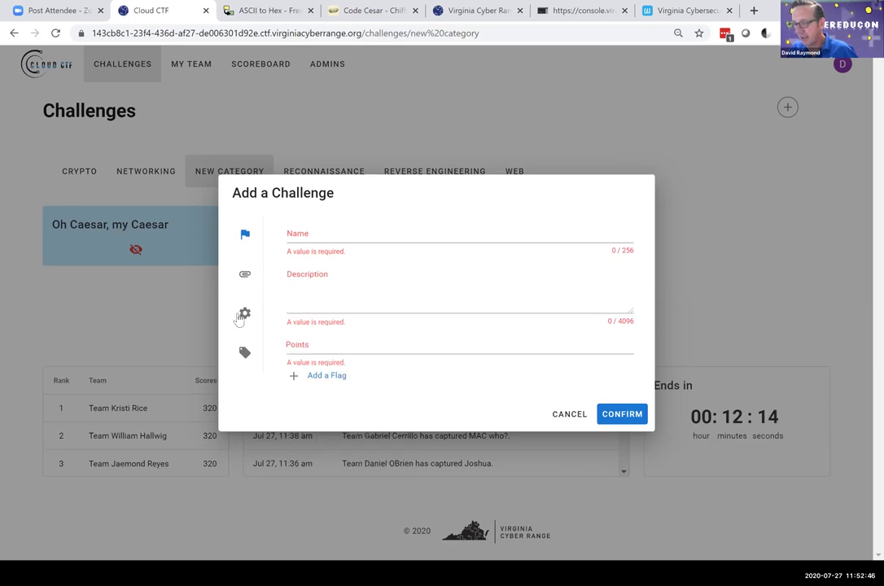
pyautogui.click(240, 317)
pyautogui.click(247, 243)
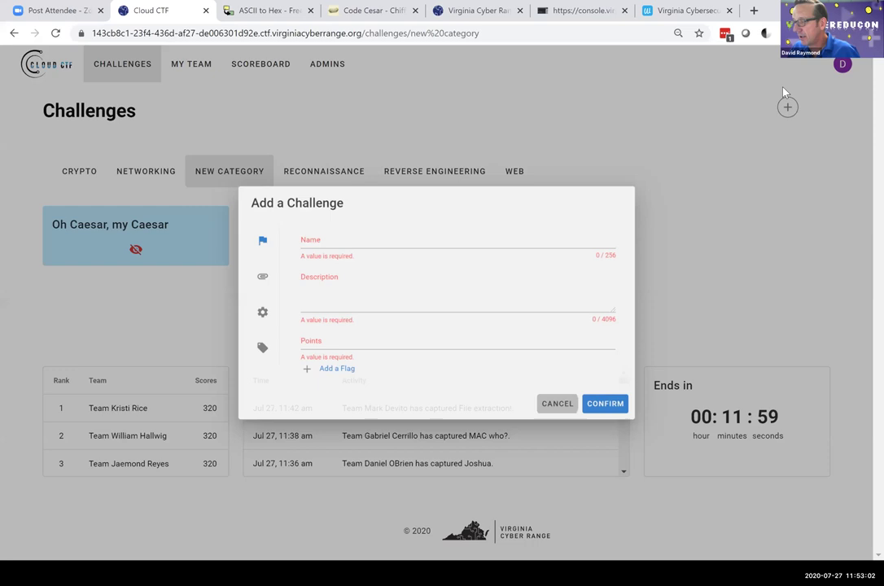
# - Start adding a challenge from the library, search it for "Beginner" and filter the list to the Crypto category
pyautogui.click(784, 100)
pyautogui.click(786, 107)
pyautogui.click(753, 138)
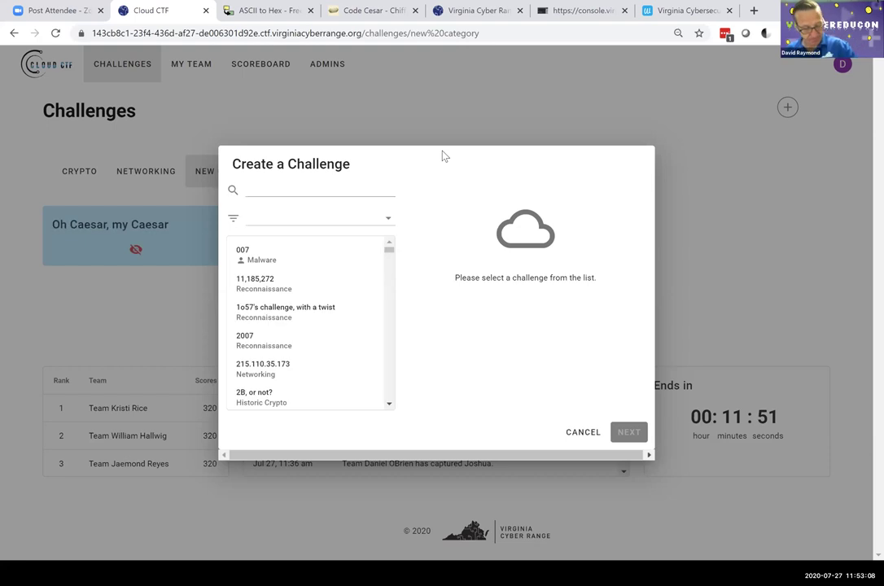
pyautogui.click(302, 184)
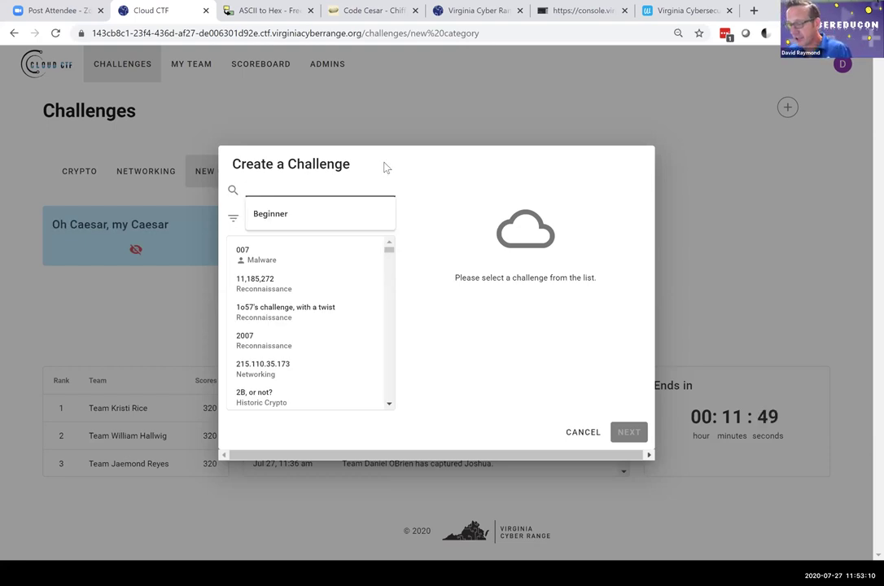
pyautogui.click(285, 214)
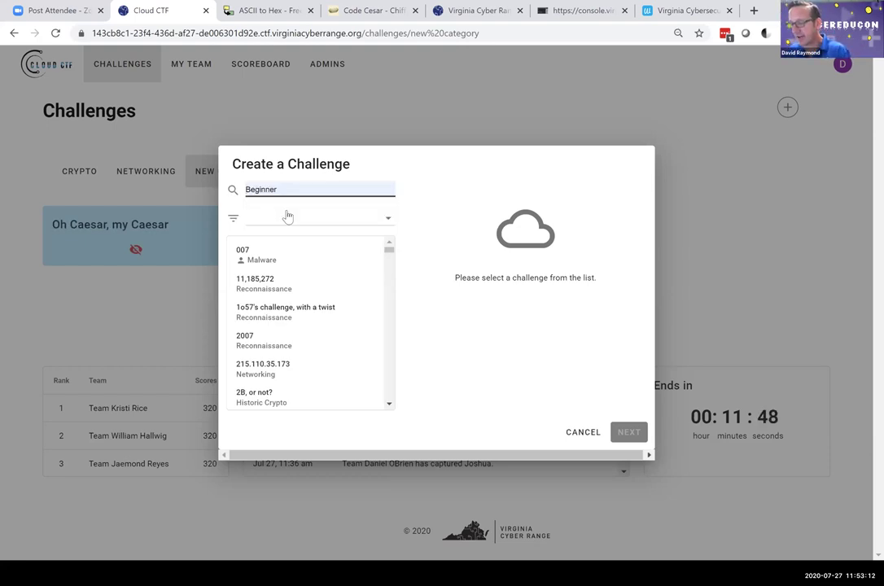
pyautogui.click(348, 216)
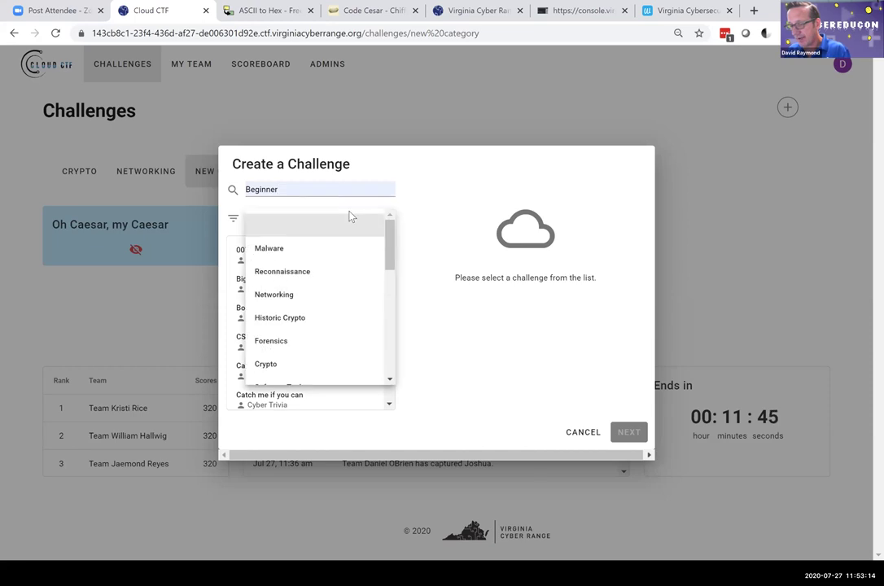
pyautogui.scroll(-1, 322, 285)
pyautogui.click(292, 299)
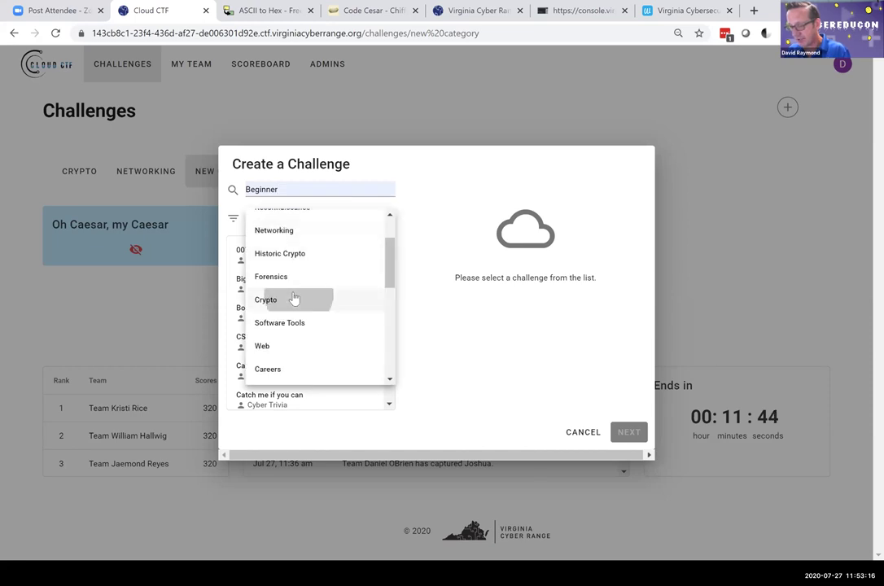
pyautogui.scroll(-1, 269, 293)
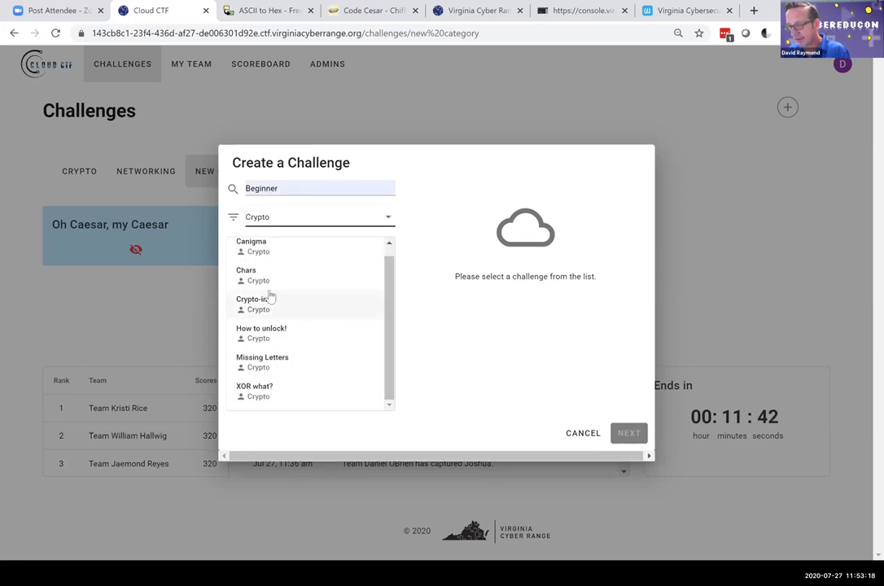
pyautogui.scroll(1, 293, 328)
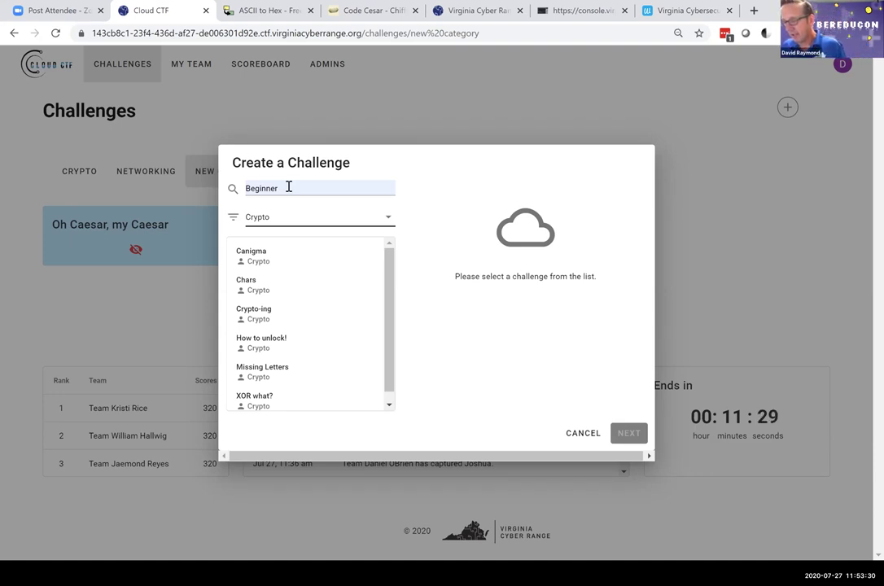
# - Load the Canigma challenge from the library, review its flag, artifacts, hints, settings and tags, and cancel adding it
pyautogui.click(305, 257)
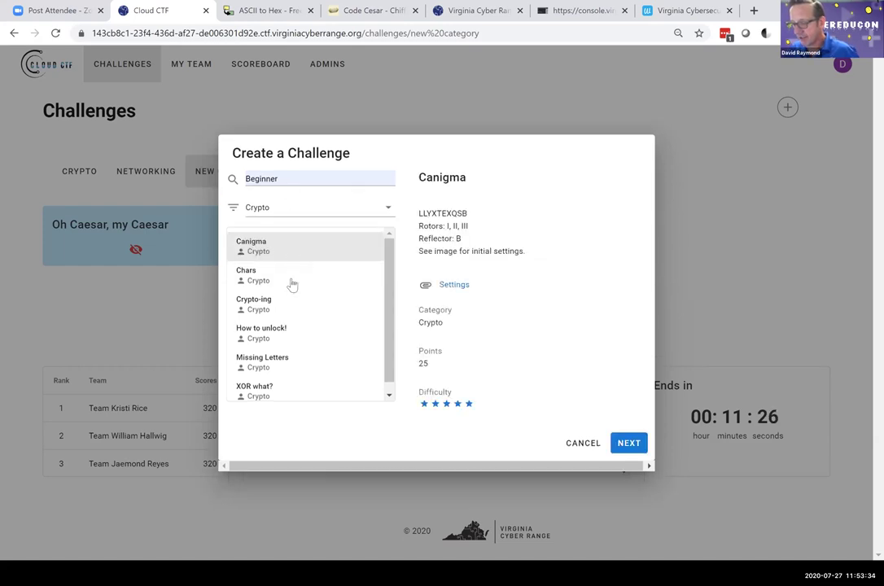
pyautogui.click(633, 445)
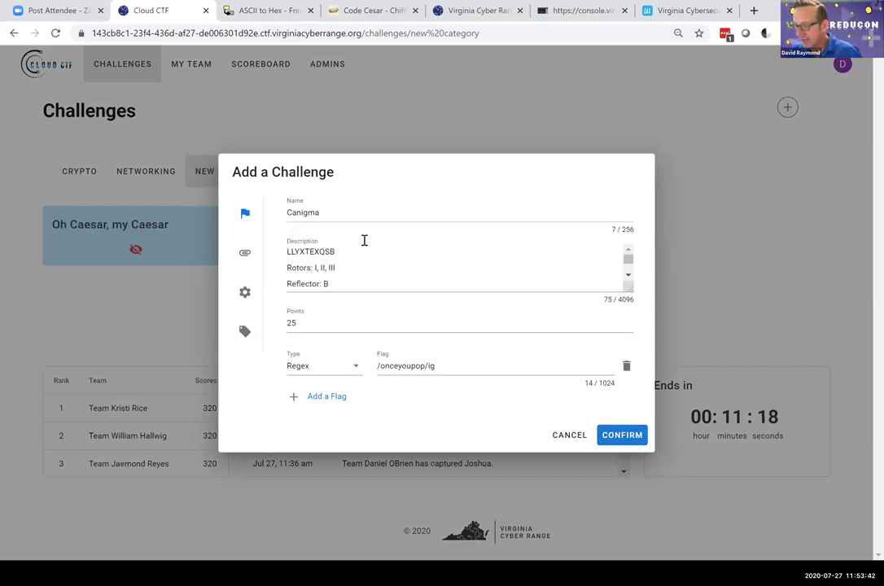
pyautogui.click(243, 255)
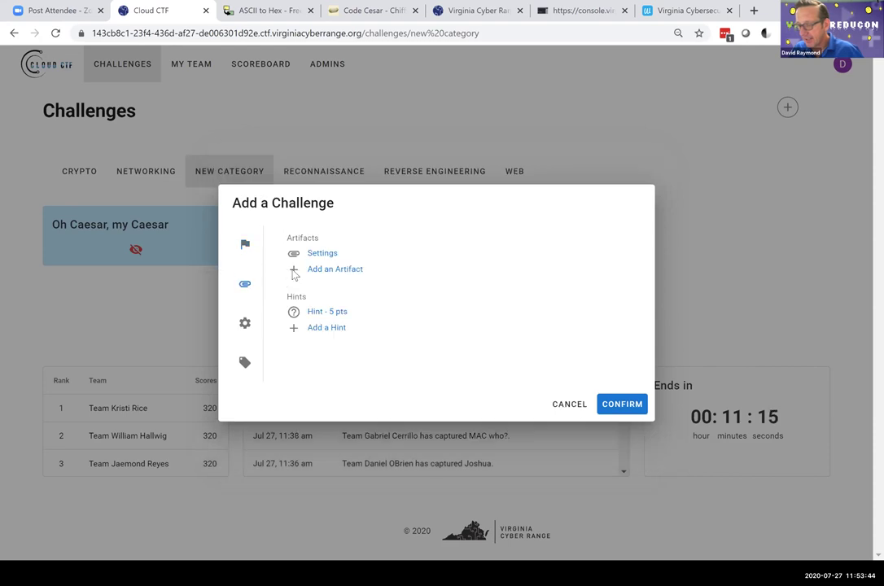
pyautogui.click(323, 253)
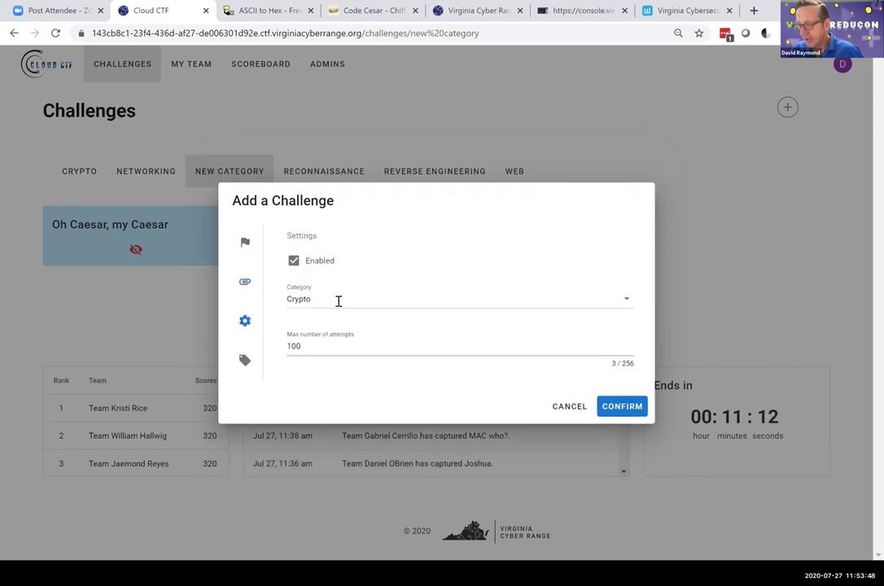
pyautogui.click(243, 361)
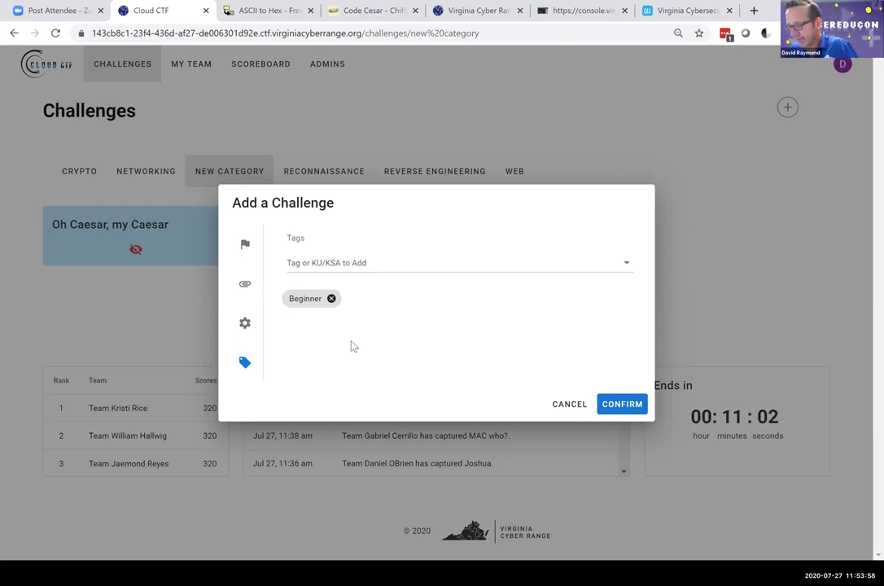
pyautogui.click(567, 406)
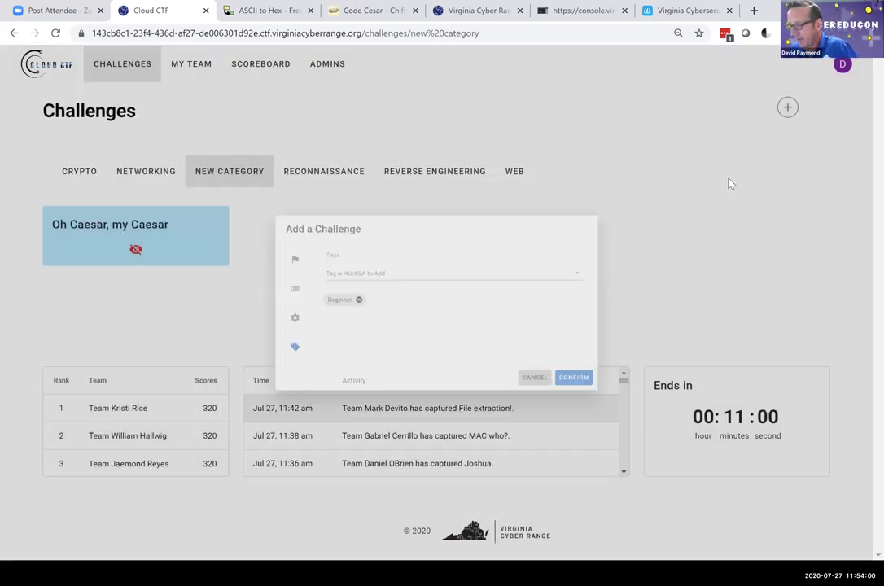
pyautogui.click(787, 108)
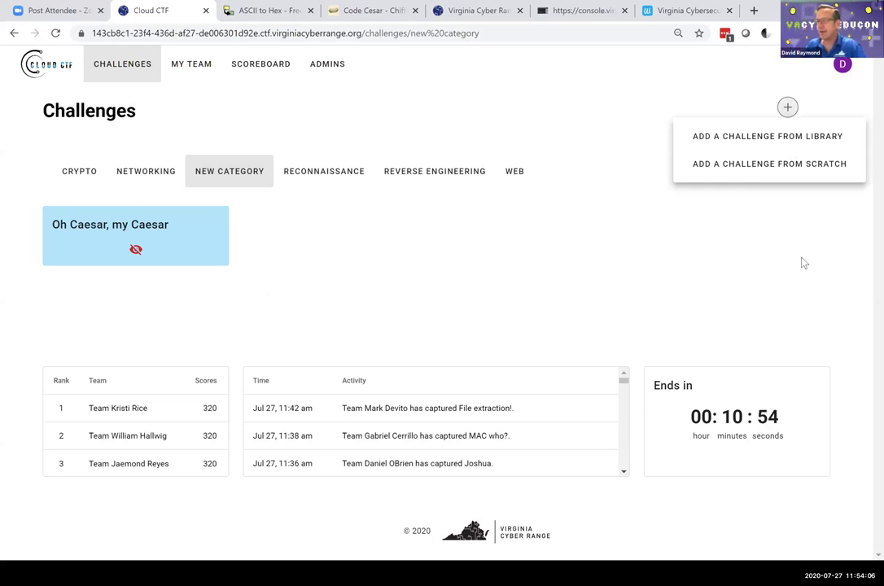
pyautogui.click(233, 111)
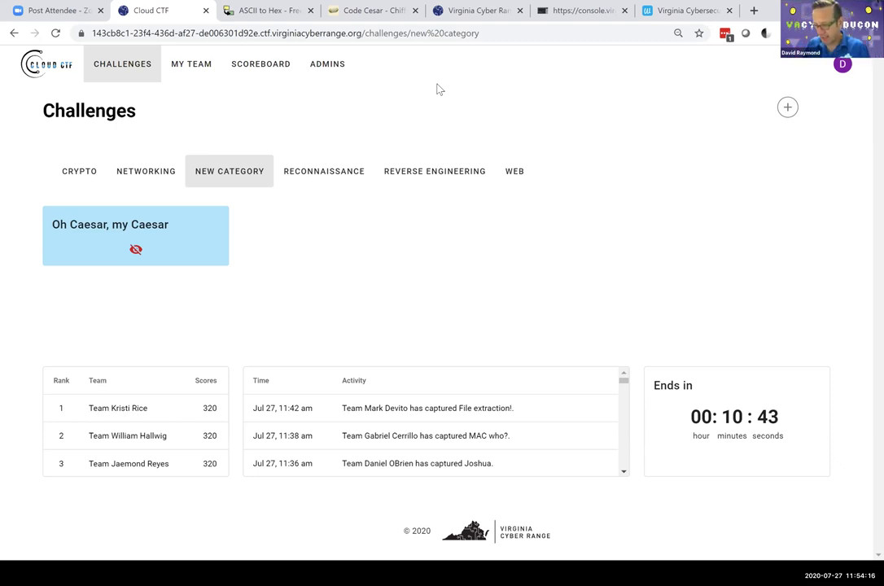
# - In the Admins settings, set the competition's end date to Jul 28th, 2020 and turn off public registration
pyautogui.click(329, 68)
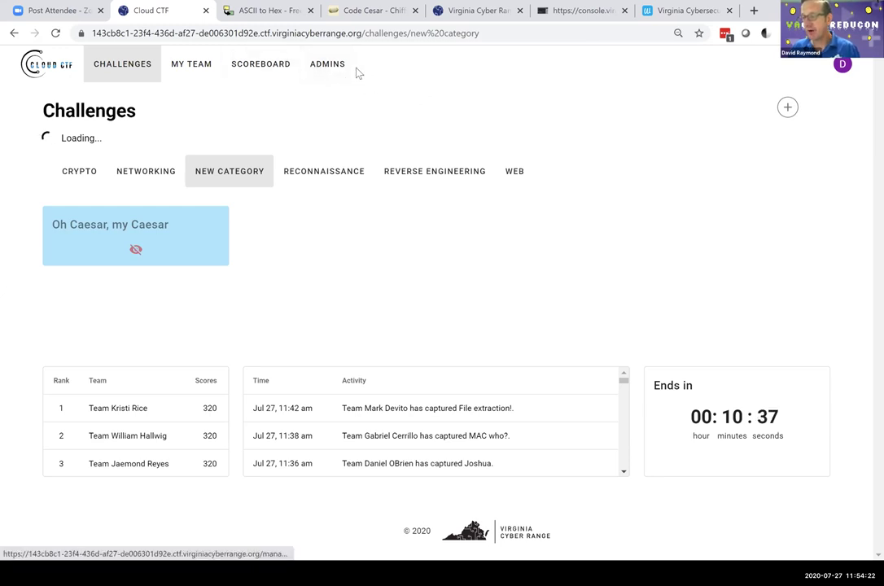
pyautogui.click(323, 71)
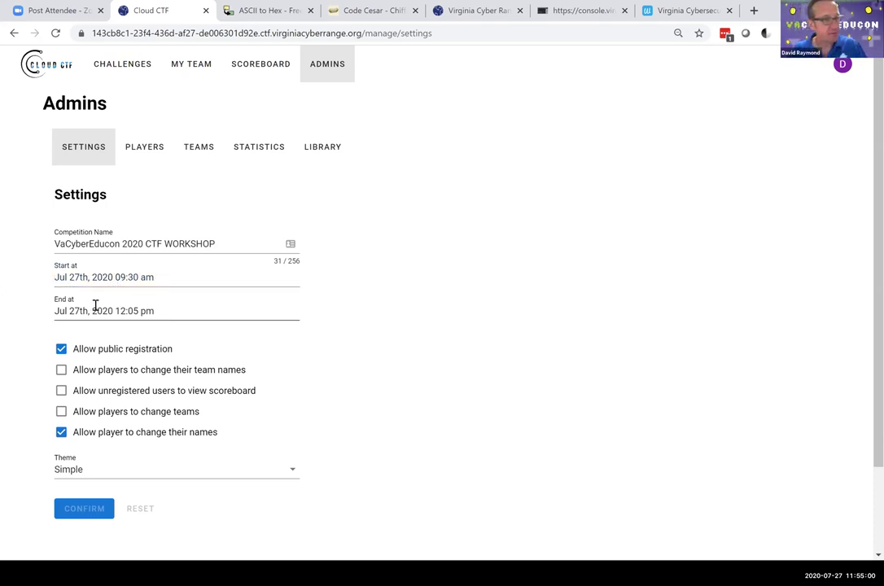
pyautogui.click(121, 312)
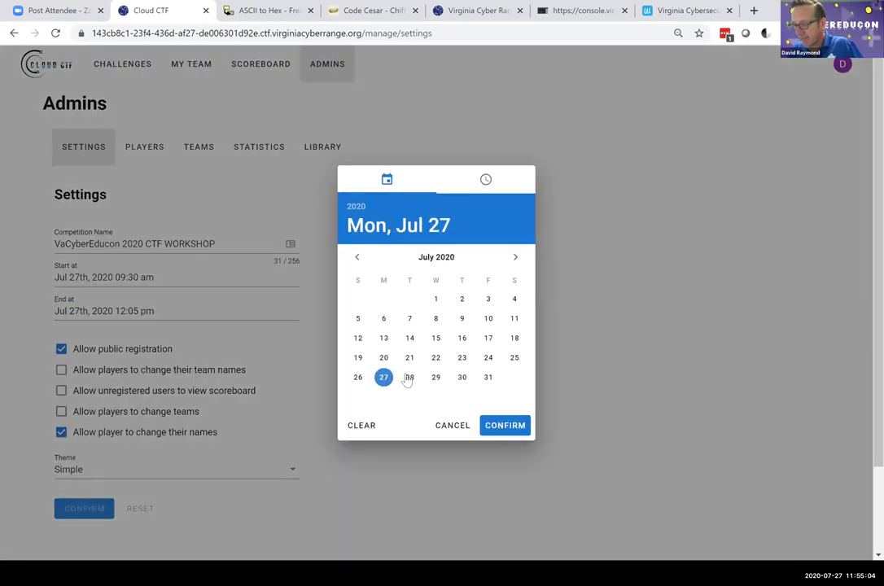
pyautogui.click(409, 377)
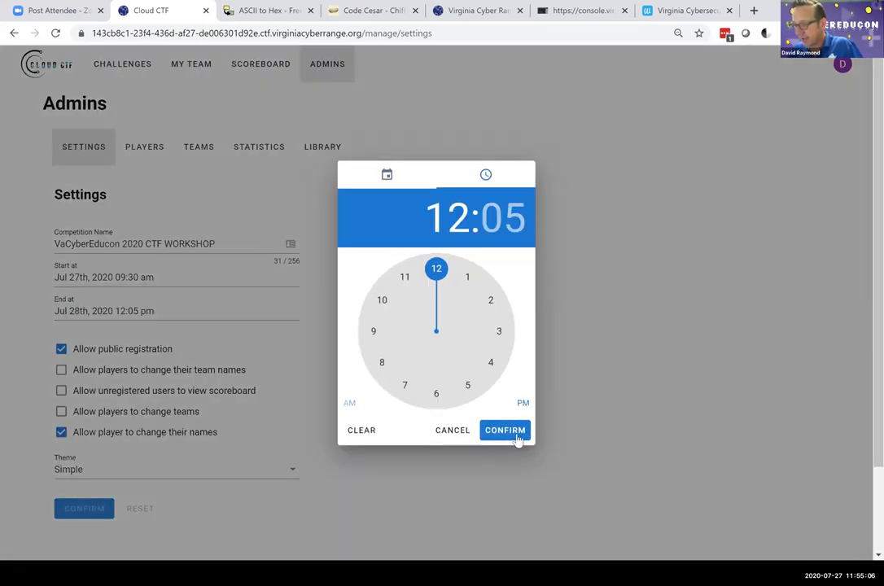
pyautogui.click(511, 435)
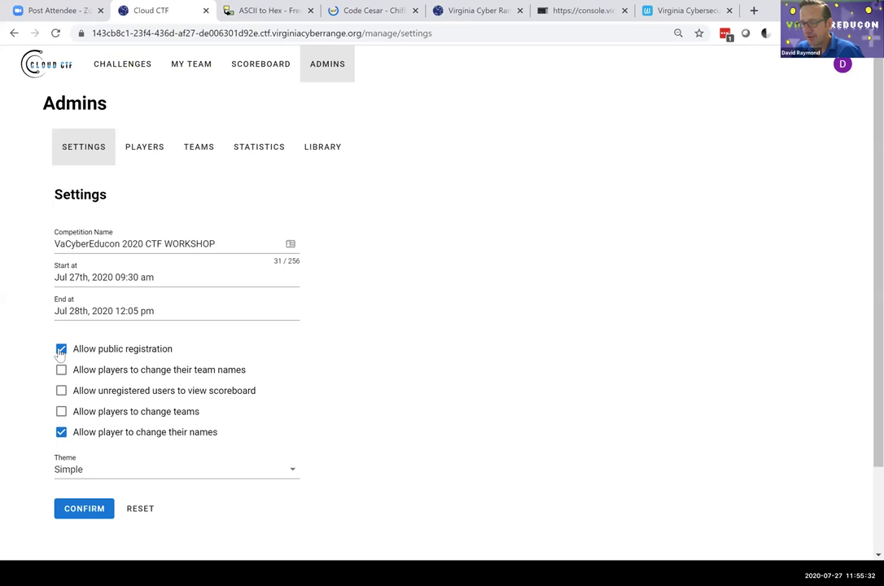
pyautogui.press('space')
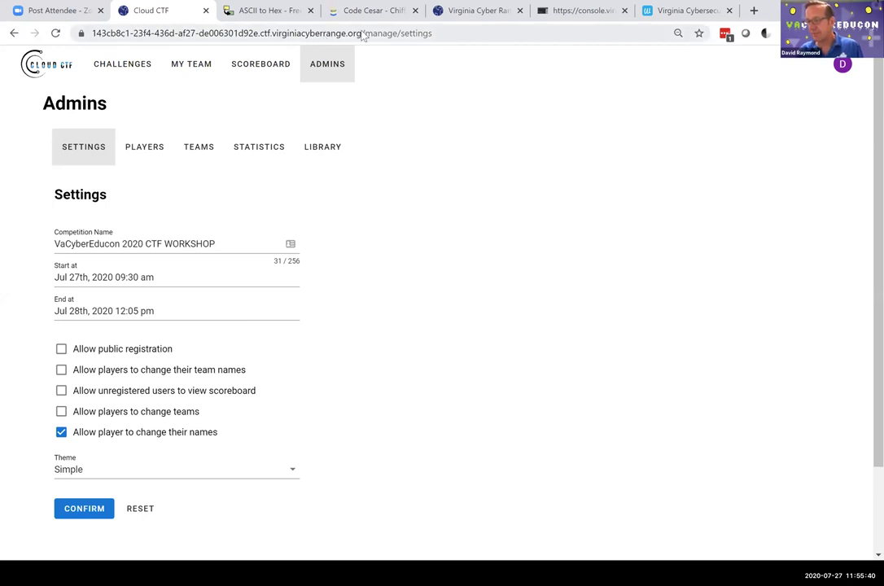
# - Select the base address of the competition site in the URL, leaving out "/manage/settings"
pyautogui.click(303, 31)
pyautogui.click(389, 33)
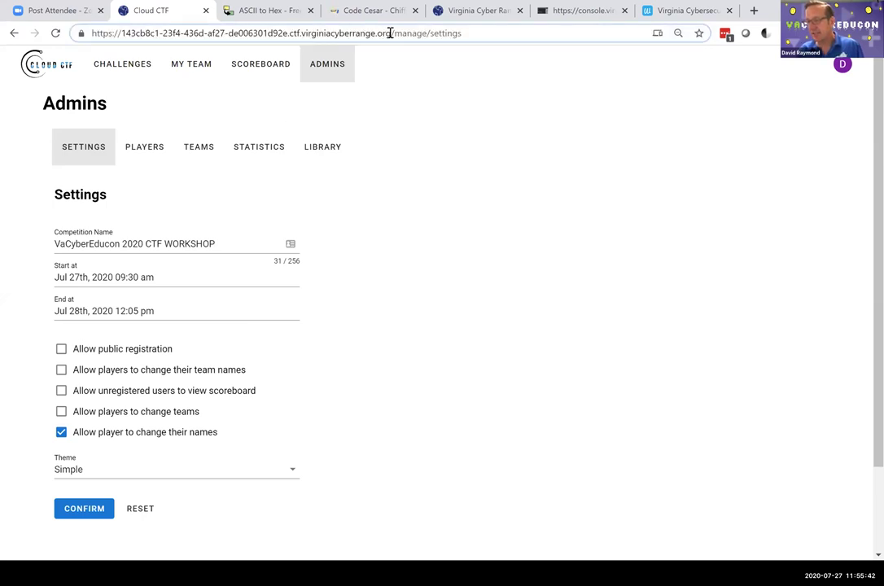
pyautogui.moveTo(391, 33); pyautogui.dragTo(221, 34)
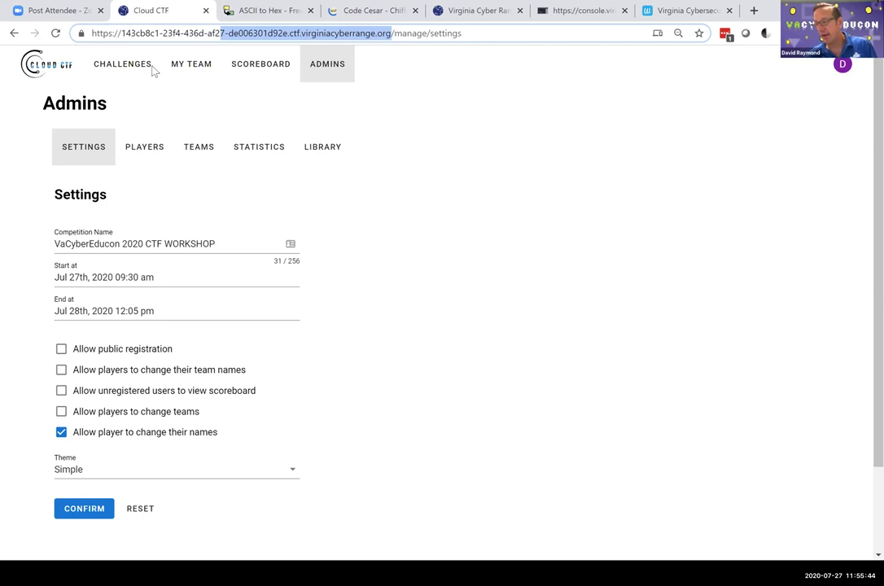
pyautogui.hotkey('shift', 'Home')
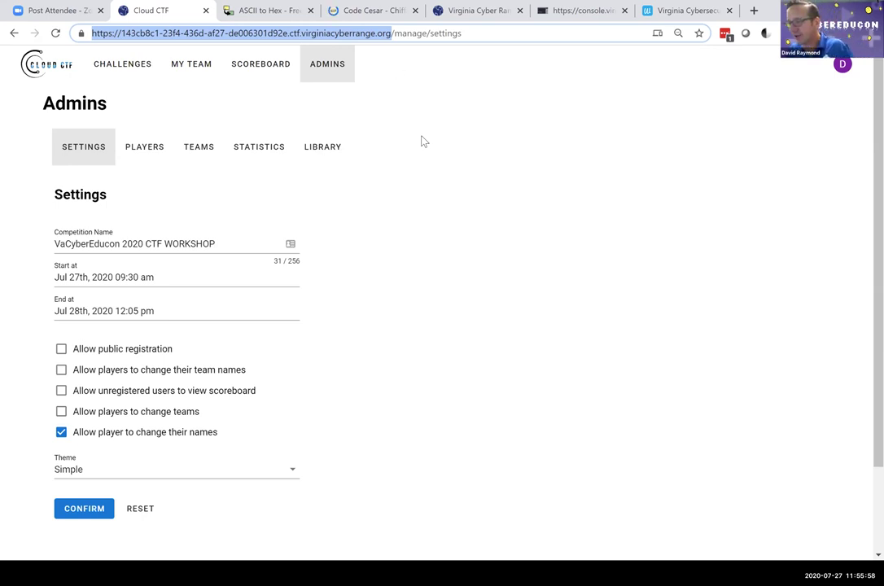
# - Close the Code Cesar browser tab and turn on public registration in the competition settings, leaving players unable to change teams
pyautogui.middleClick(353, 12)
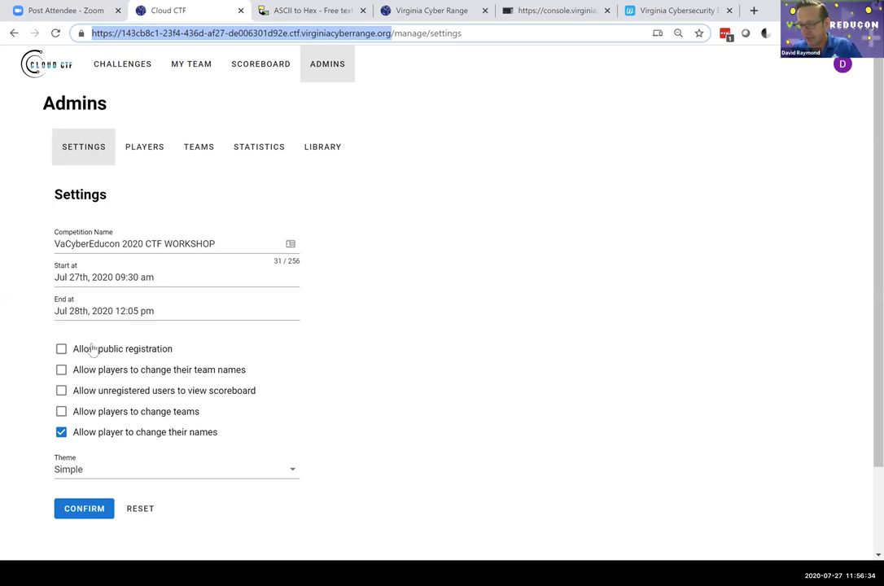
pyautogui.click(61, 349)
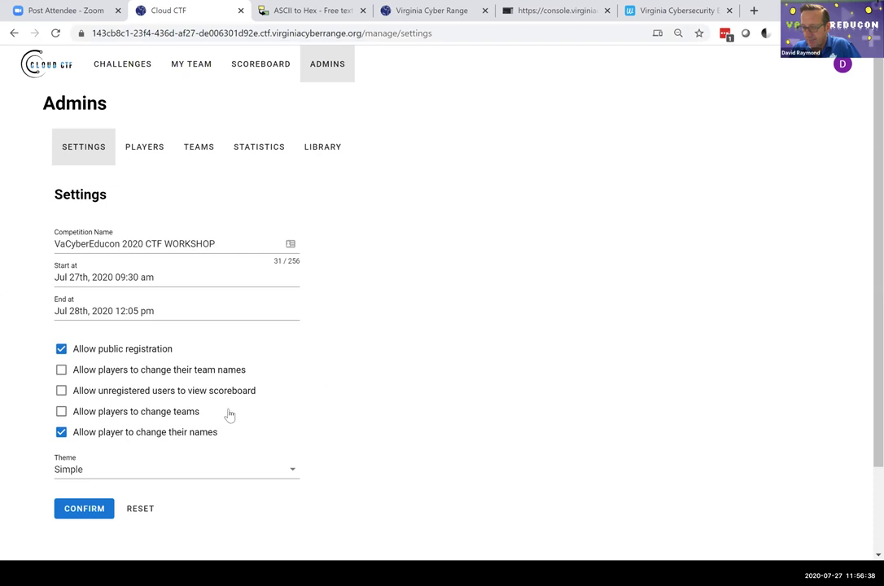
pyautogui.click(81, 415)
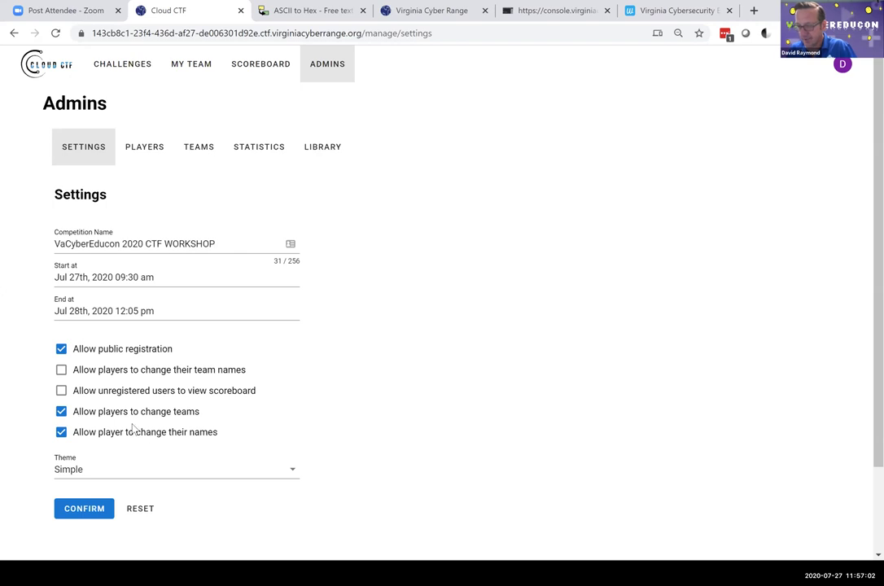
pyautogui.click(65, 412)
# - Set the competition theme to Default, save the settings and reload the site with the new theme
pyautogui.click(131, 472)
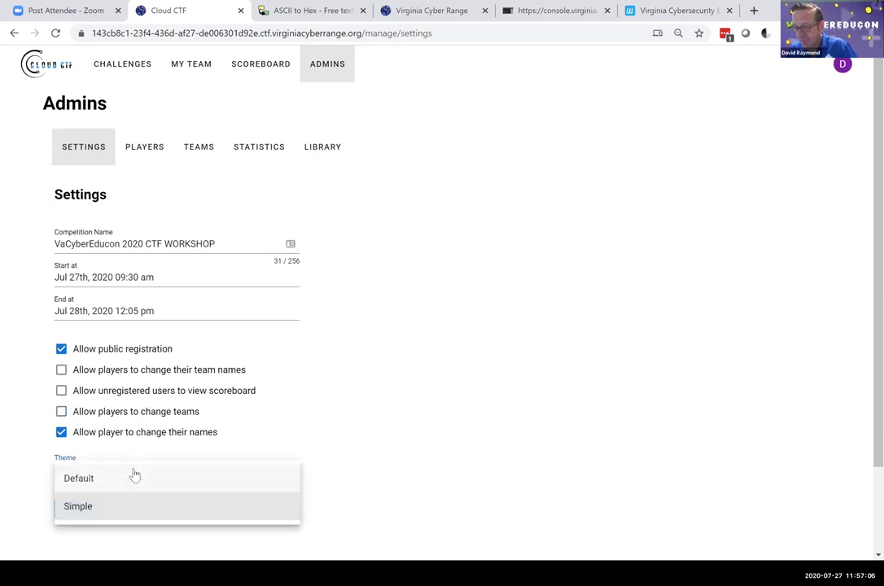
pyautogui.click(118, 482)
pyautogui.click(81, 509)
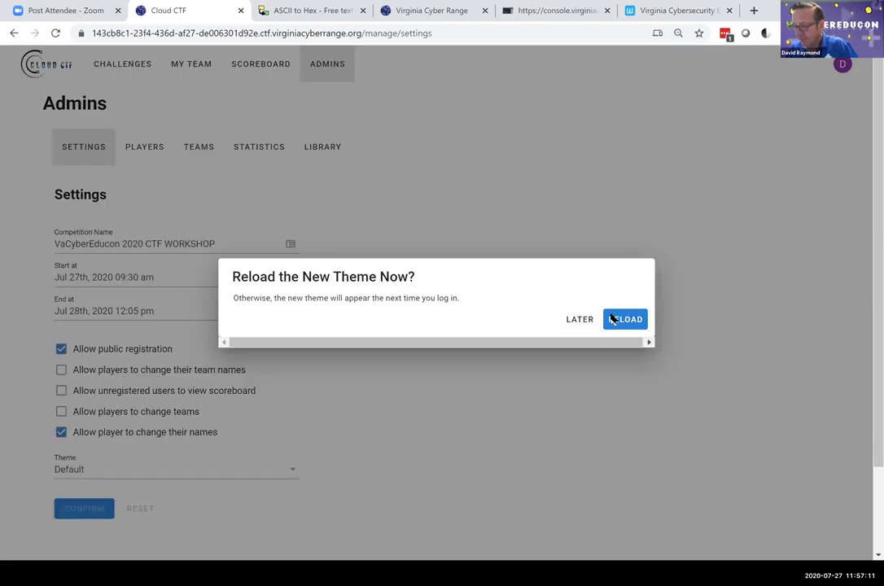
pyautogui.click(612, 318)
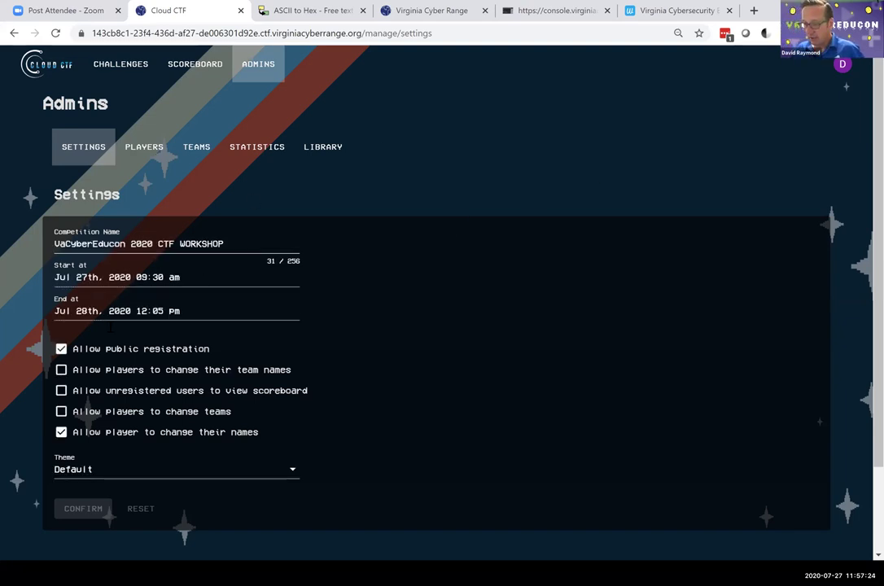
# - Set the competition theme back to Simple, save the settings and reload the site
pyautogui.click(247, 475)
pyautogui.click(162, 508)
pyautogui.click(83, 509)
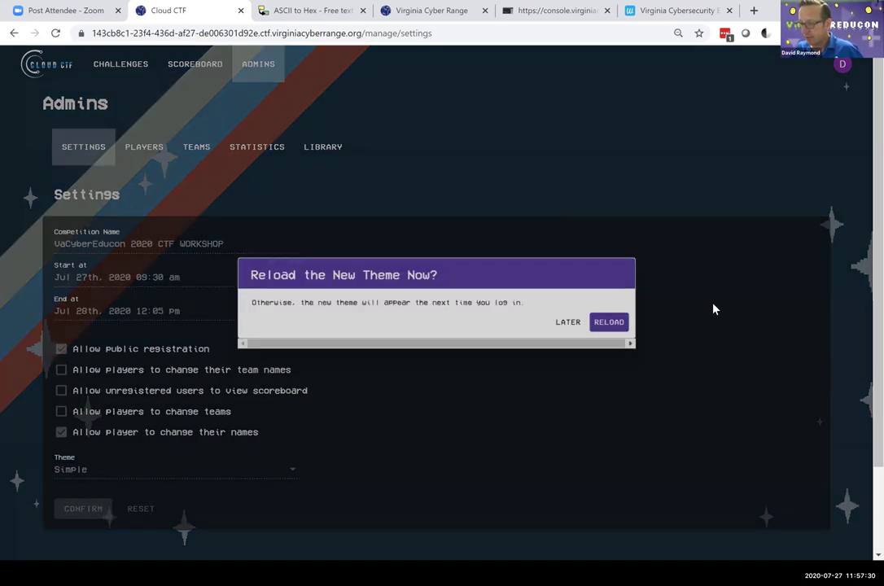
pyautogui.click(631, 326)
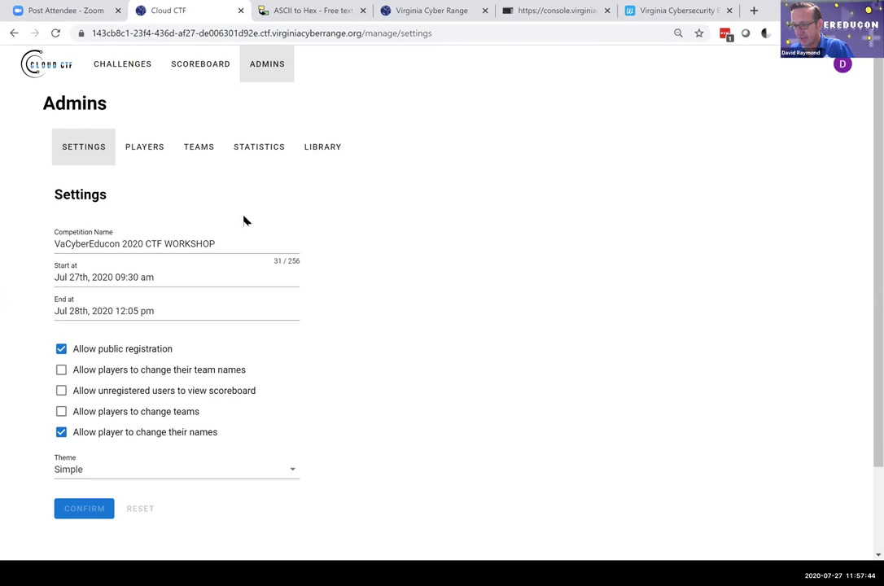
# - Open the Players list in the Admins area and show all players on one page
pyautogui.click(144, 150)
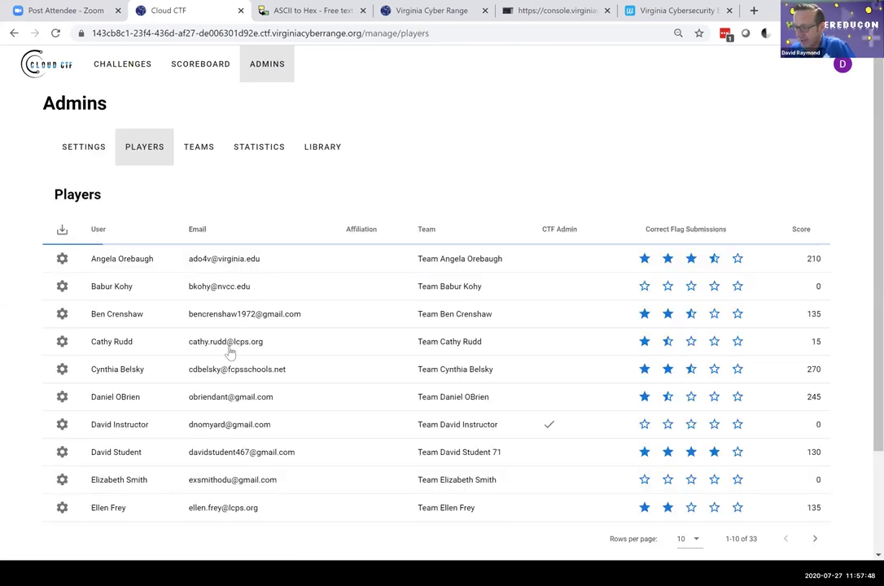
pyautogui.scroll(-2, 230, 351)
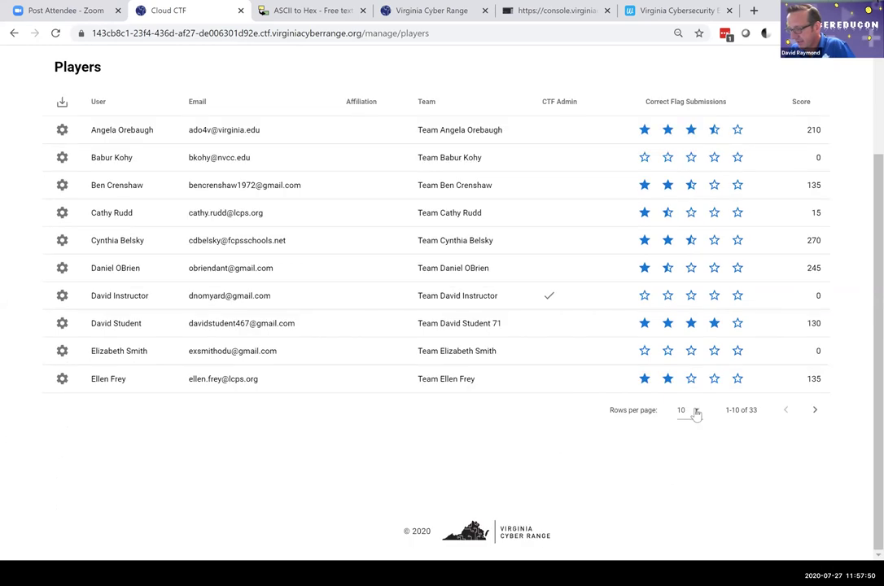
pyautogui.click(696, 415)
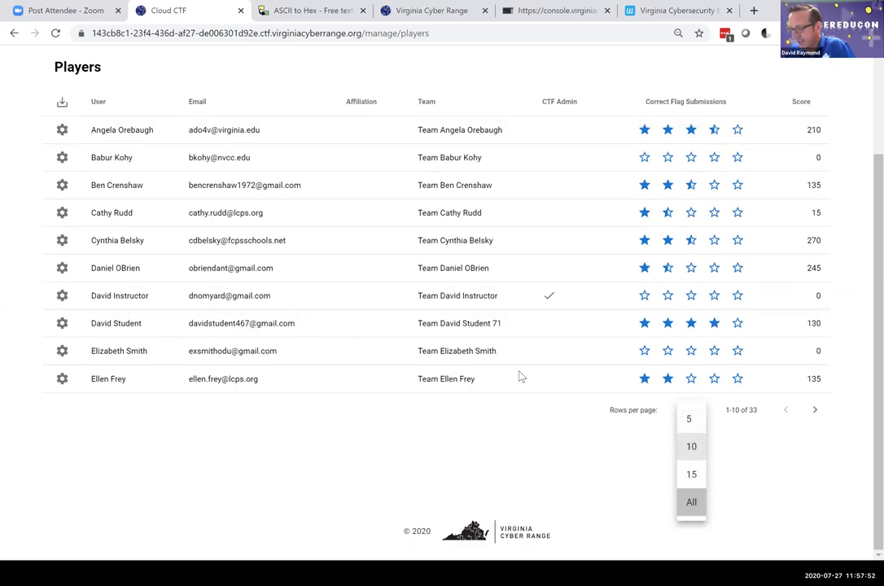
pyautogui.scroll(-8, 562, 344)
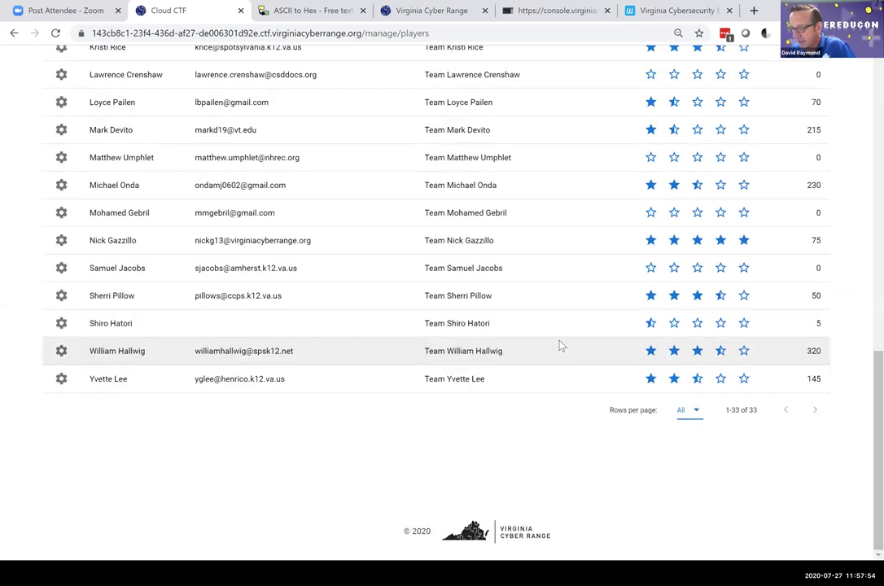
# - Check the management actions available for the sixth player in the list, without choosing any of them
pyautogui.scroll(4, 192, 220)
pyautogui.scroll(3, 192, 220)
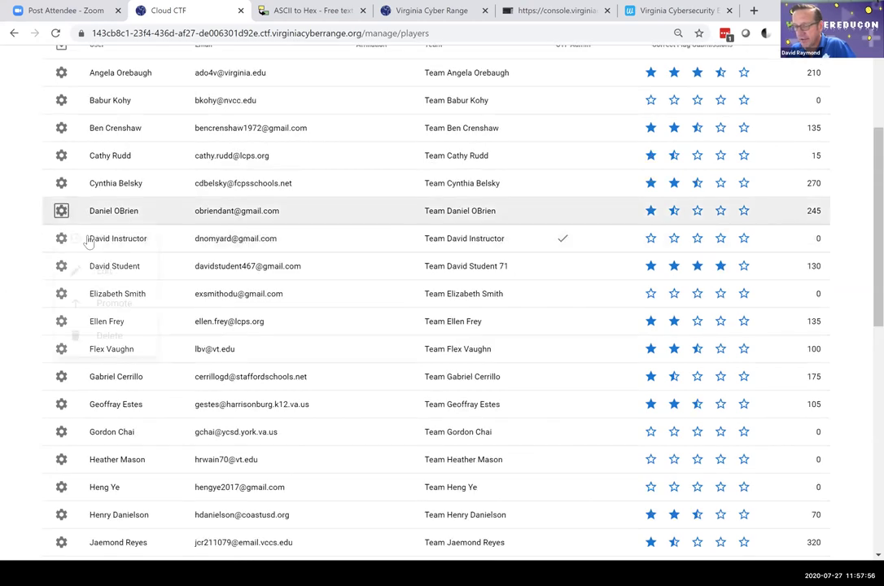
pyautogui.click(61, 211)
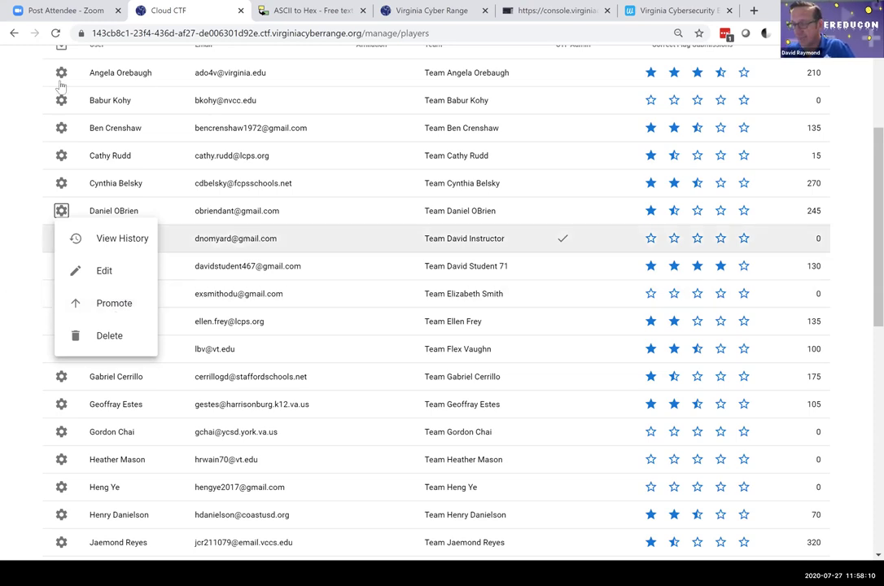
pyautogui.click(28, 110)
pyautogui.scroll(3, 29, 122)
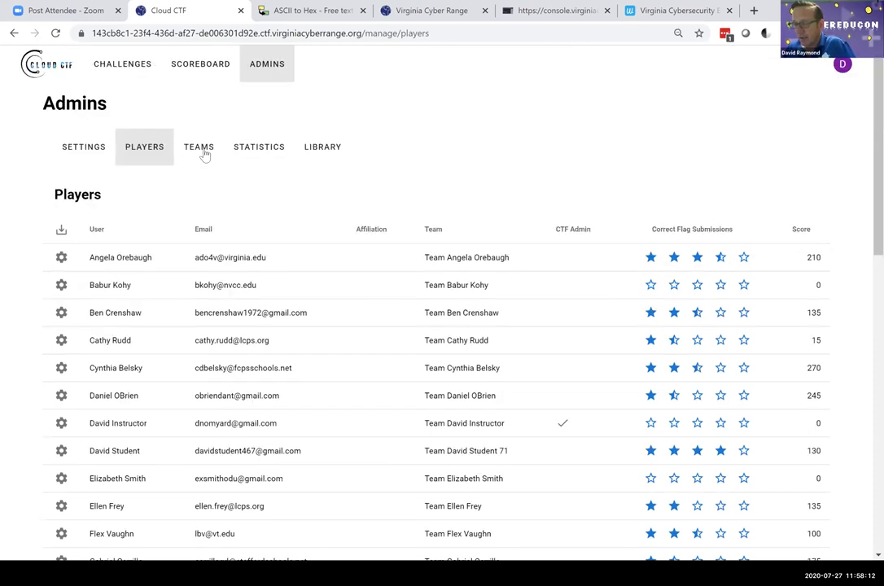
# - Open the Teams list and check the management actions available for the second team, without choosing any
pyautogui.click(201, 149)
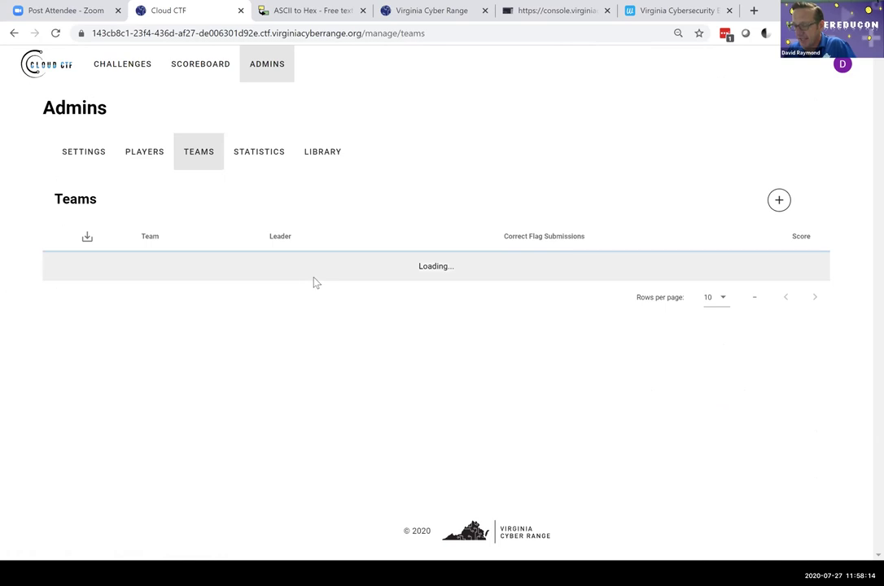
pyautogui.scroll(-1, 230, 305)
pyautogui.scroll(1, 163, 297)
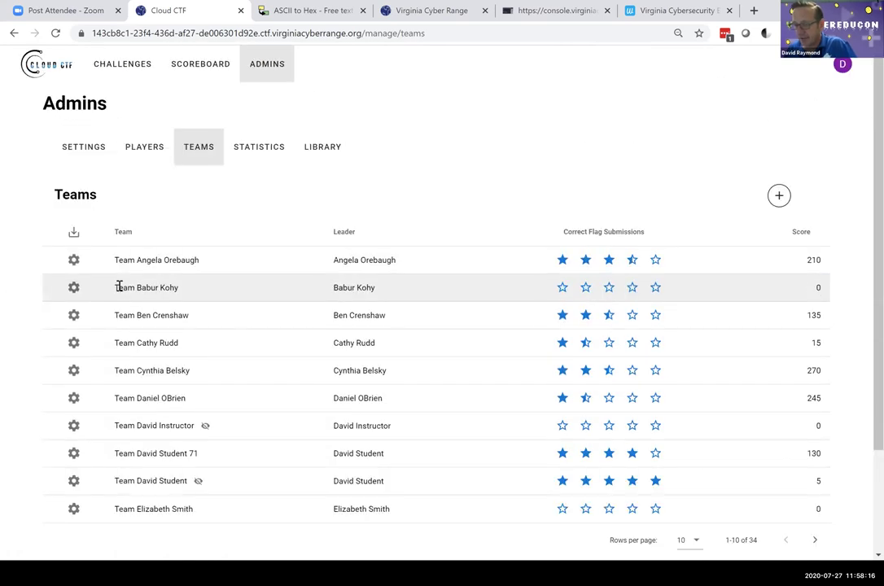
pyautogui.click(73, 287)
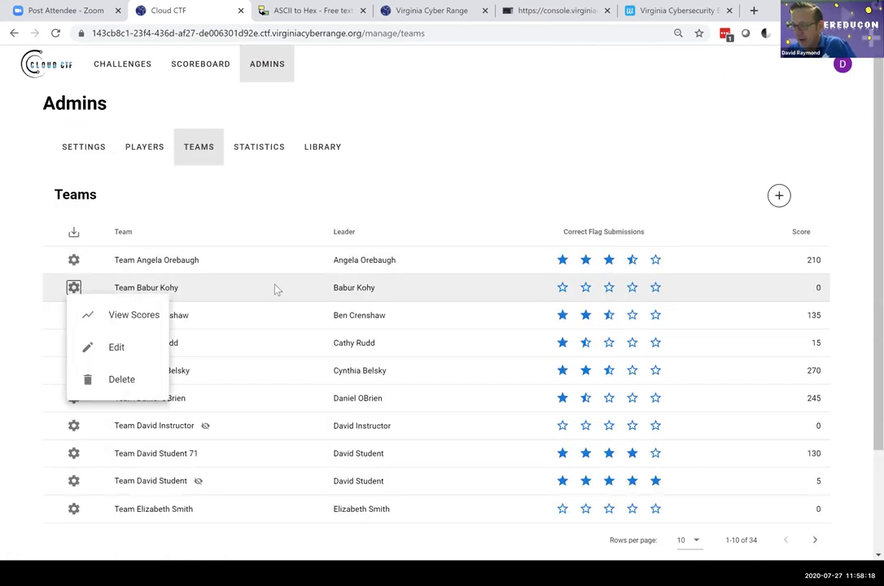
pyautogui.click(225, 296)
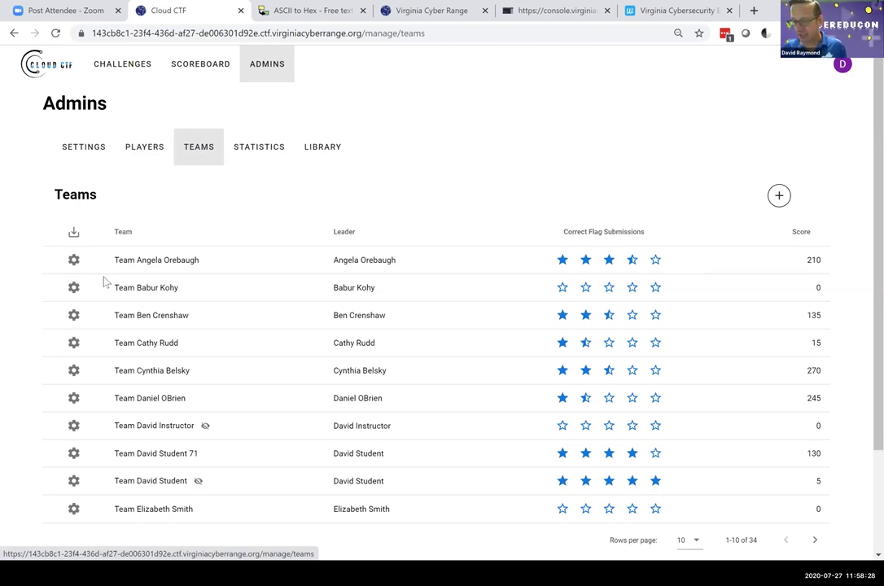
# - View the score graph and solved challenges of the third team in the list, and close the team score
pyautogui.click(75, 317)
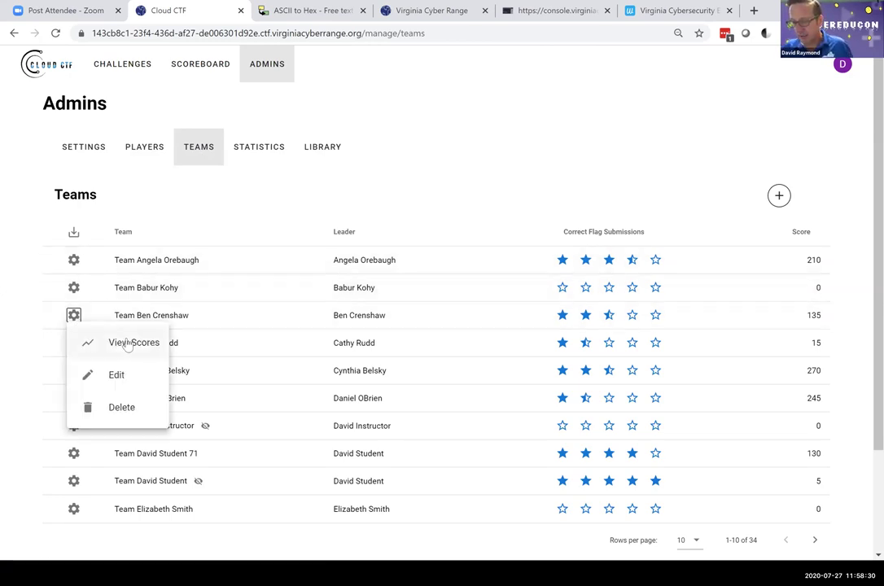
pyautogui.click(252, 350)
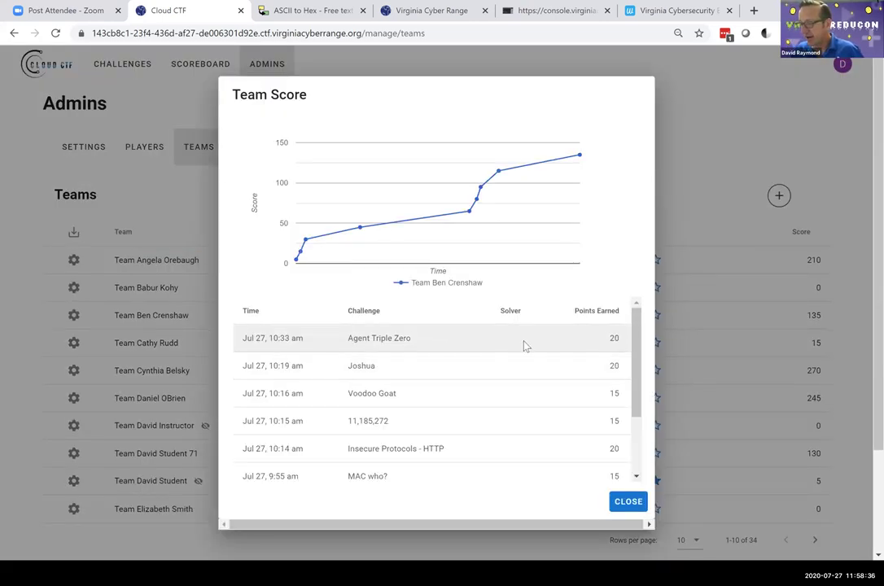
pyautogui.scroll(-1, 512, 357)
pyautogui.scroll(1, 526, 343)
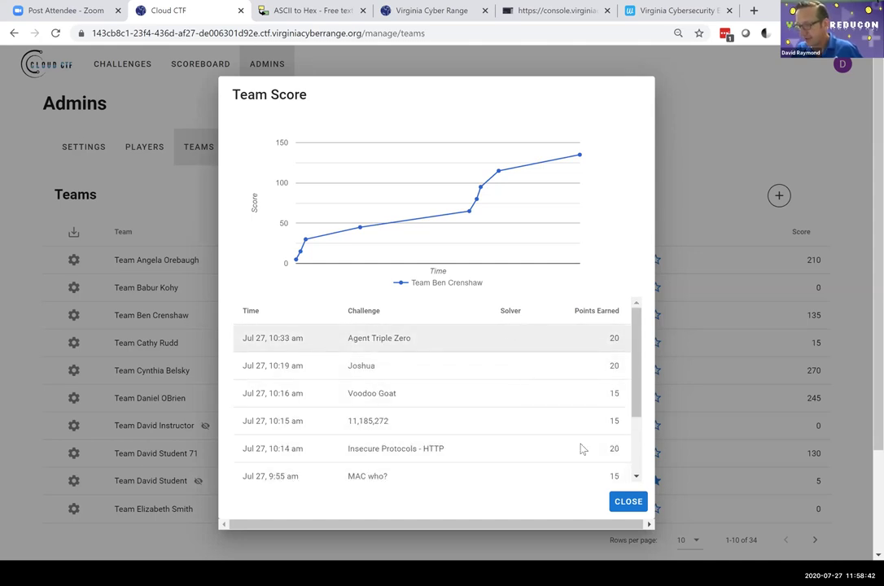
pyautogui.press('Escape')
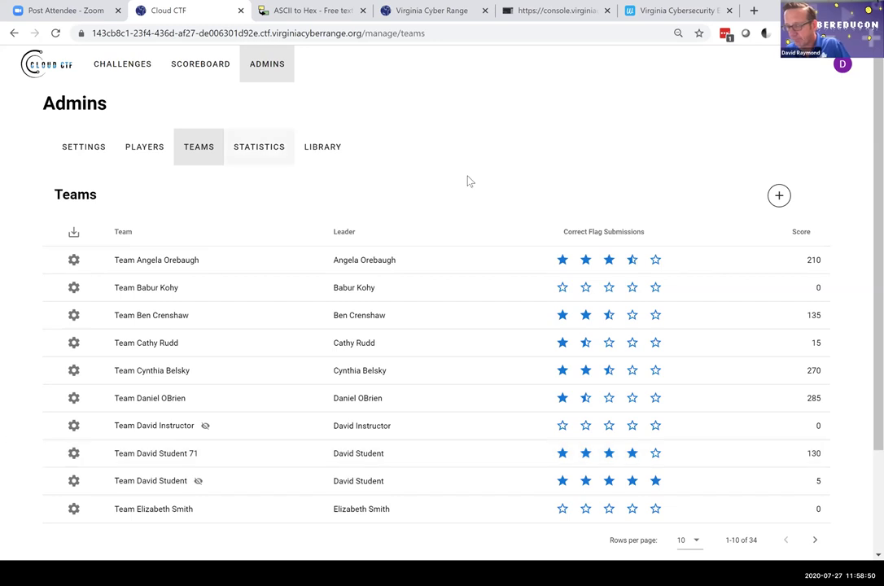
# - Open the competition statistics, show all challenges on one page and review their successful and failed attempts
pyautogui.press('Return')
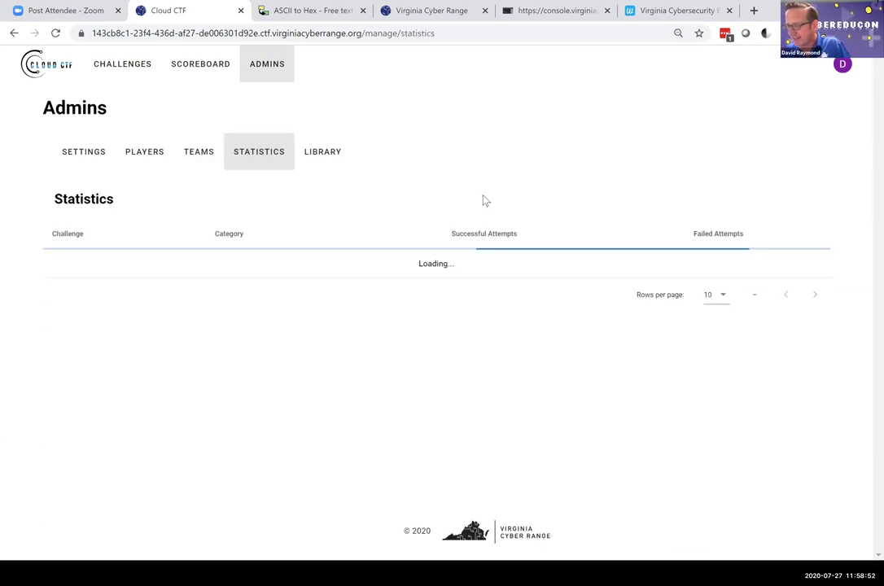
pyautogui.scroll(-3, 480, 281)
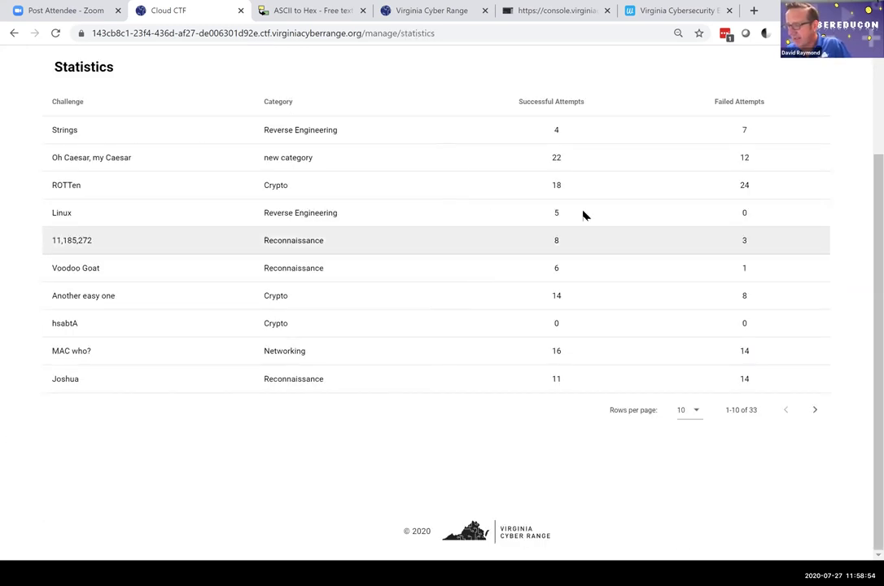
pyautogui.scroll(1, 497, 247)
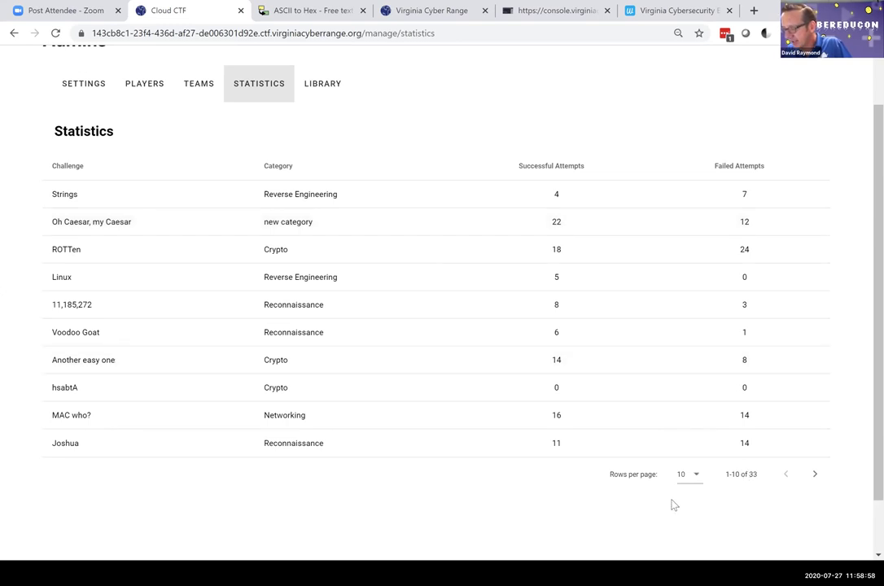
pyautogui.click(687, 474)
pyautogui.click(690, 533)
pyautogui.scroll(-3, 325, 244)
pyautogui.scroll(2, 324, 187)
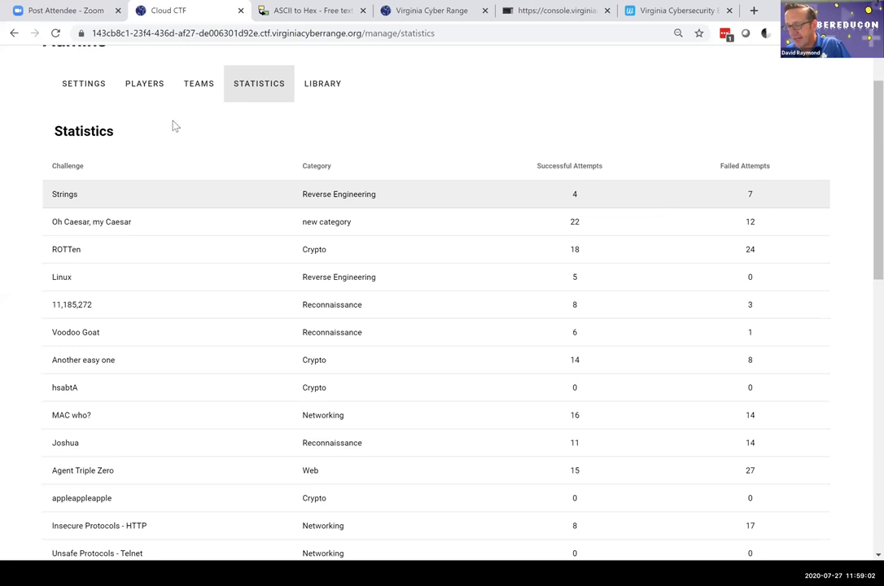
pyautogui.scroll(-2, 154, 256)
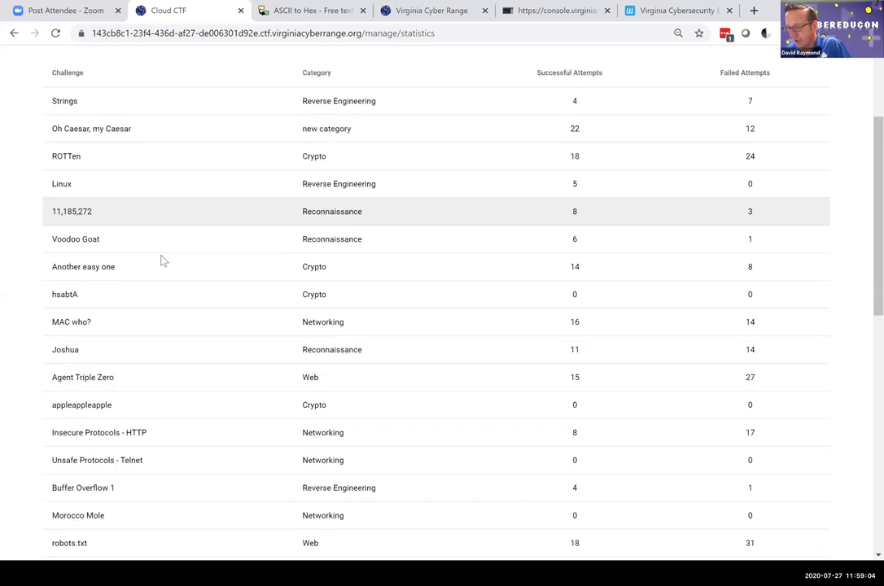
pyautogui.scroll(-12, 241, 326)
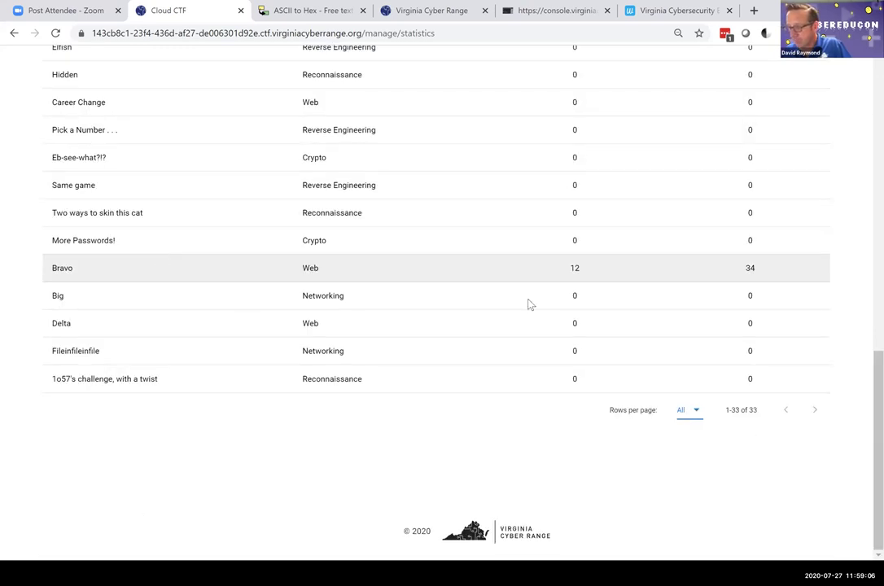
pyautogui.scroll(12, 528, 304)
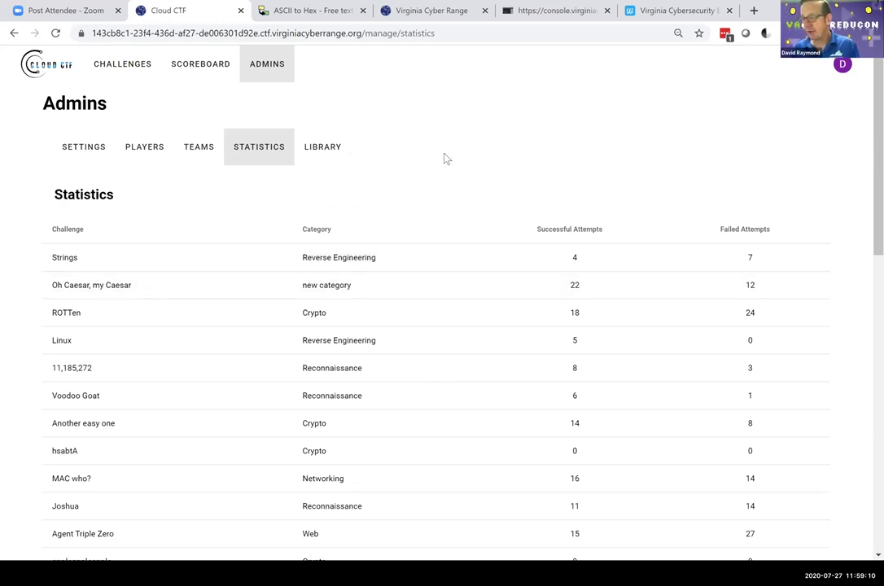
# - Show all Challenge Library entries on one page, and view the blank form for adding a library entry before cancelling it
pyautogui.click(323, 146)
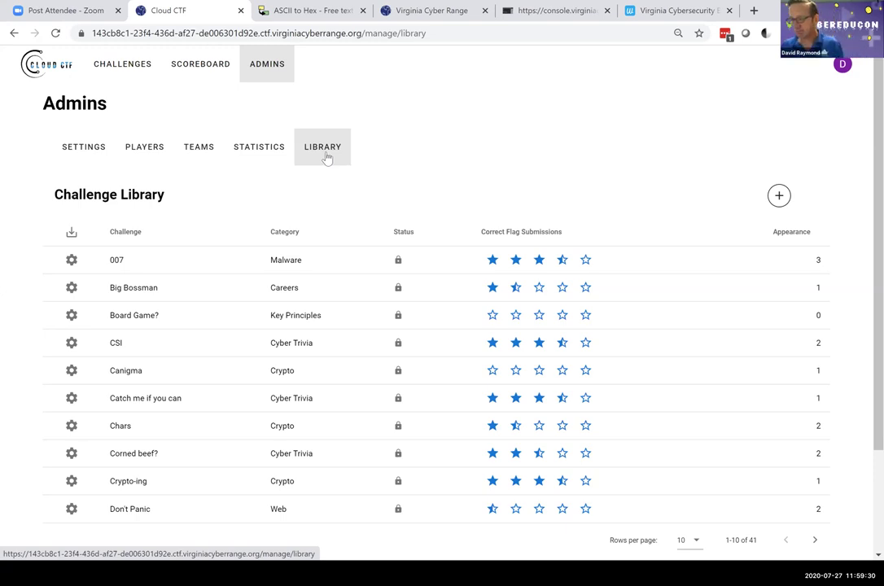
pyautogui.scroll(-2, 362, 267)
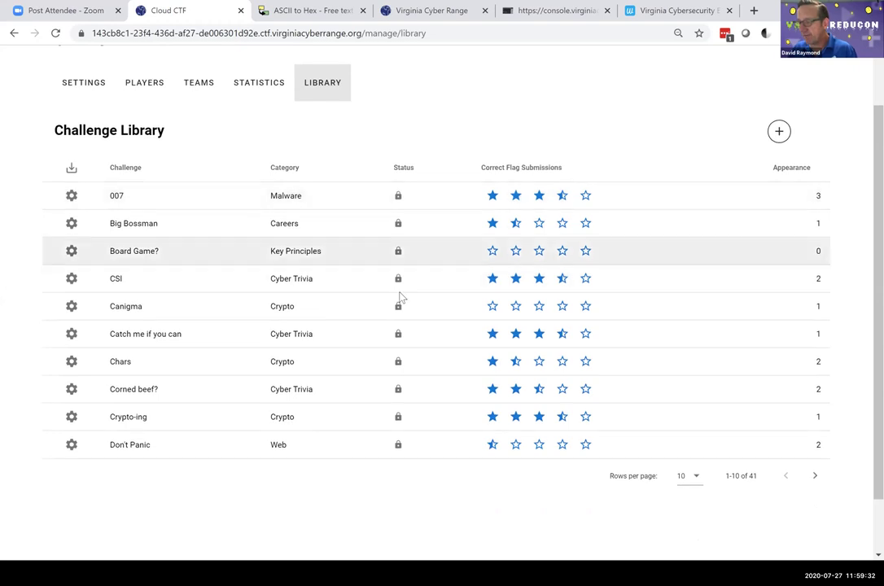
pyautogui.scroll(-2, 675, 436)
pyautogui.click(696, 417)
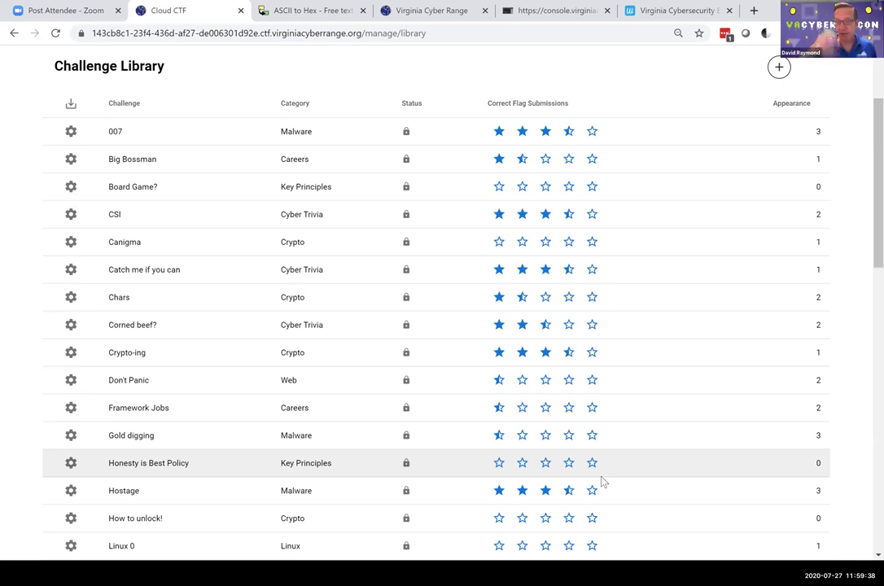
pyautogui.scroll(1, 594, 350)
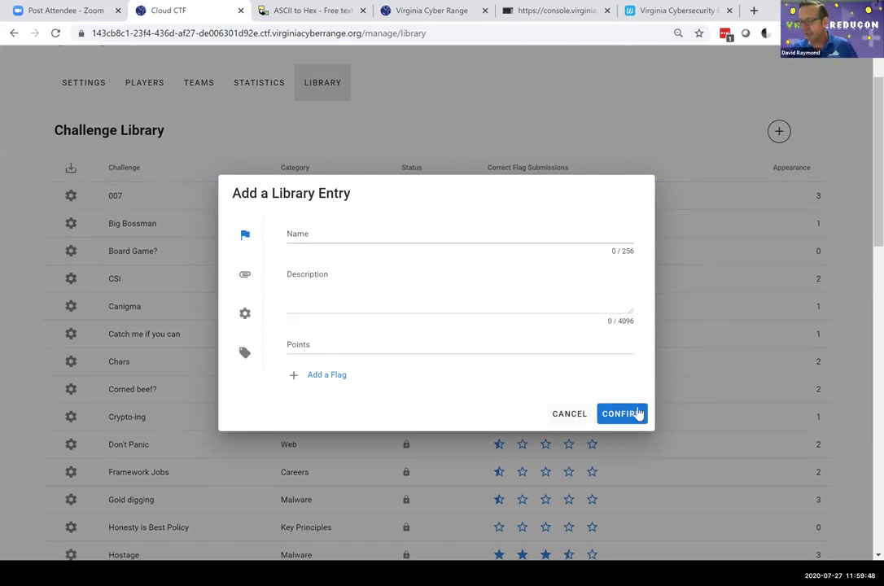
pyautogui.click(568, 415)
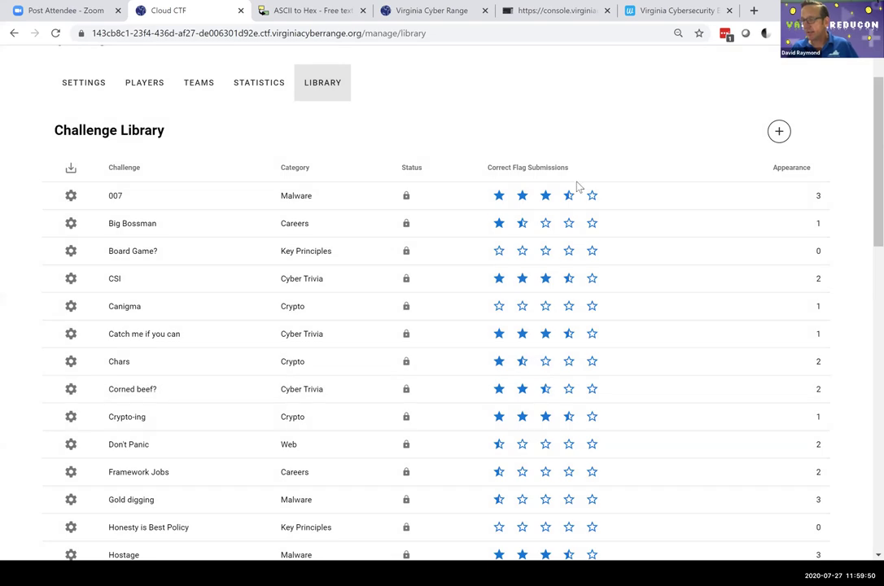
# - Return to the Challenges page, browse the existing challenges offered for creating a new challenge, and cancel without selecting one
pyautogui.scroll(1, 577, 187)
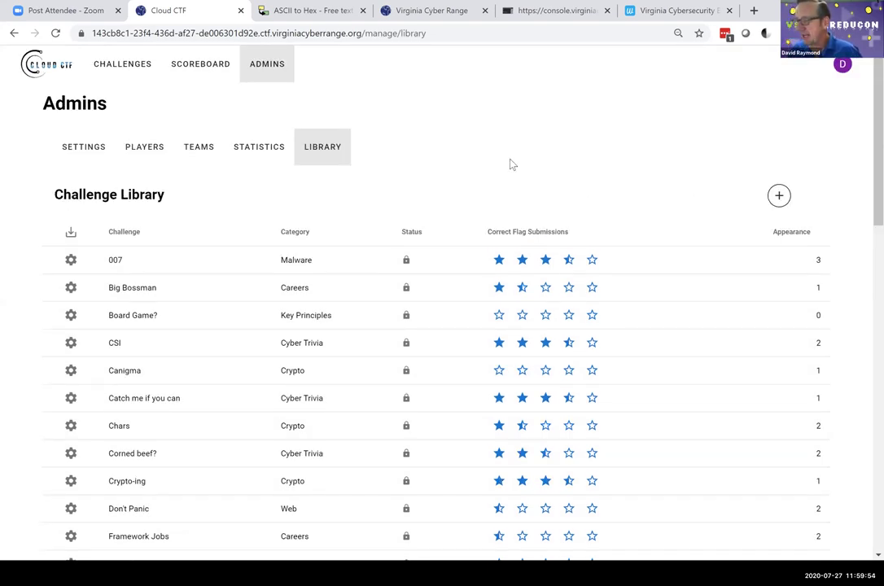
pyautogui.click(115, 64)
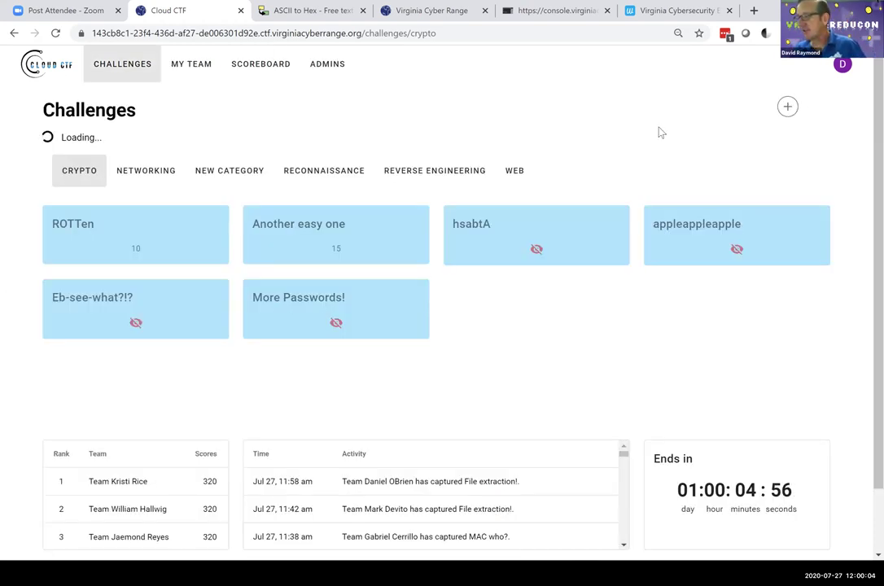
pyautogui.click(749, 141)
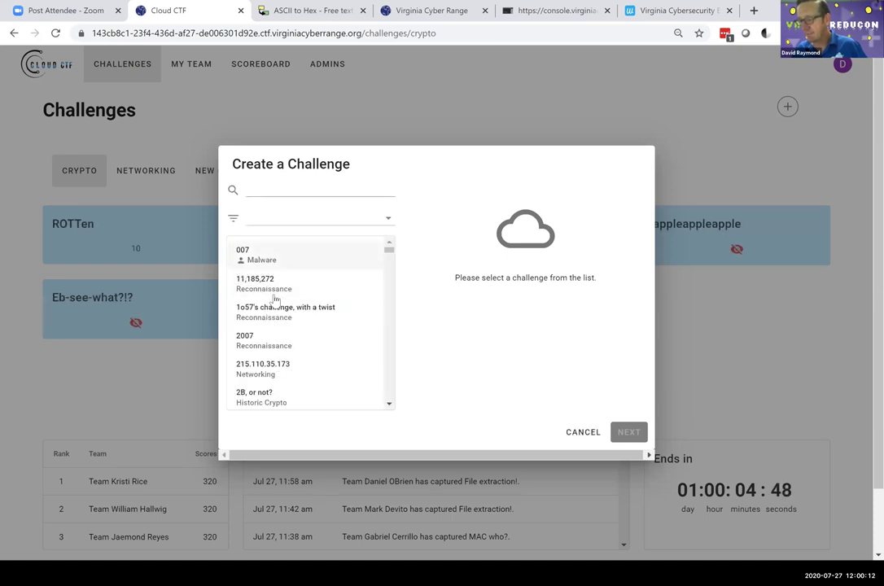
pyautogui.scroll(-3, 281, 309)
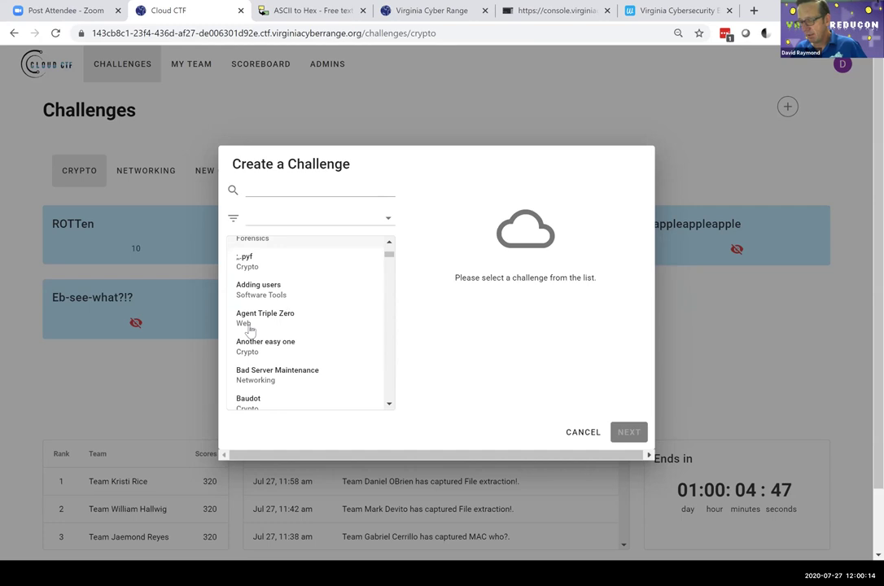
pyautogui.scroll(-2, 260, 335)
pyautogui.scroll(-1, 236, 340)
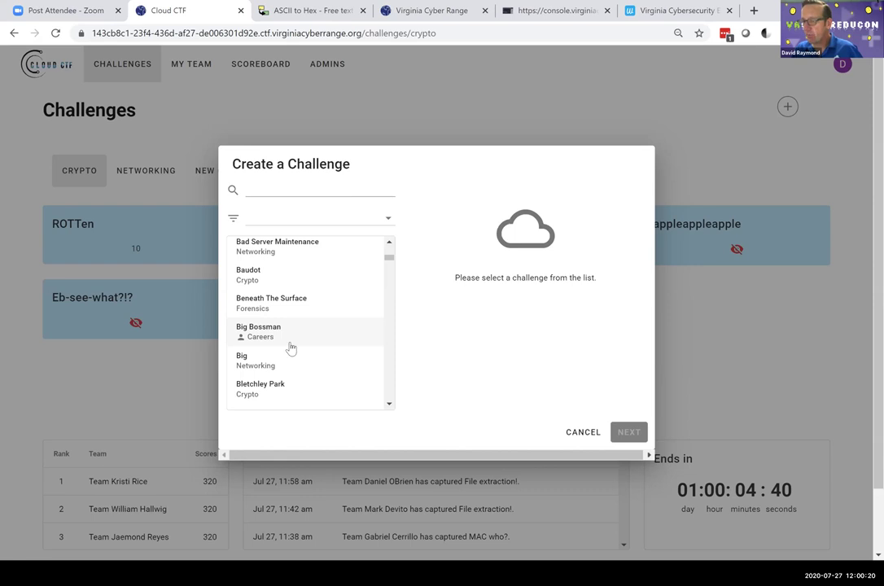
pyautogui.scroll(-1, 289, 348)
pyautogui.scroll(-3, 317, 351)
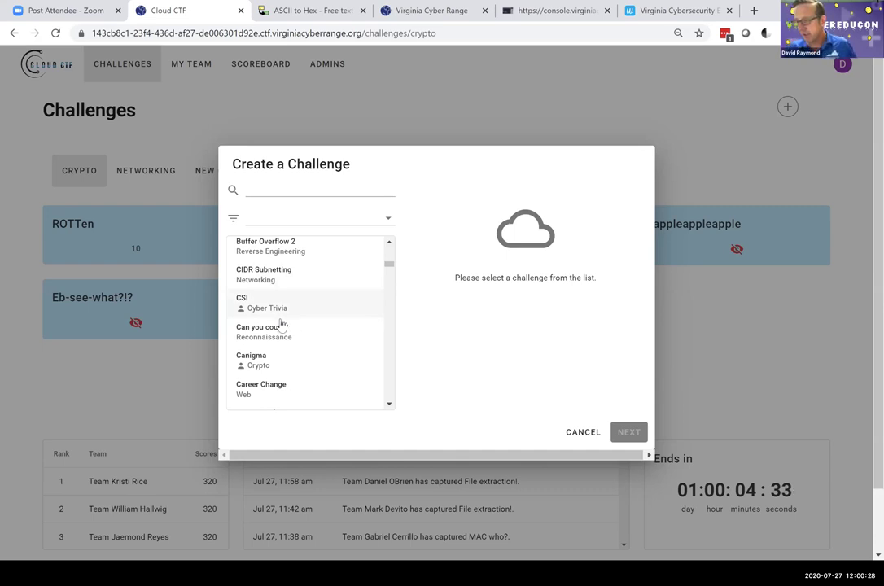
pyautogui.scroll(-5, 273, 326)
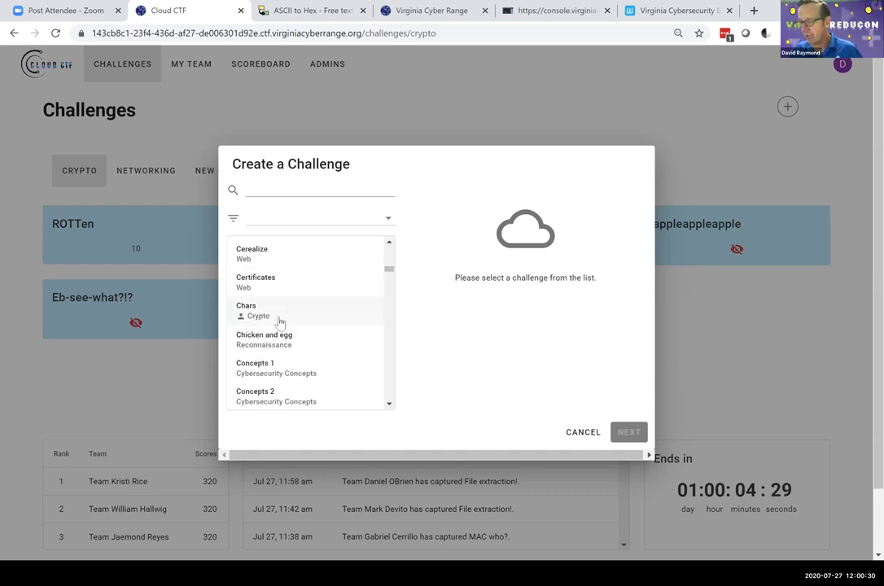
pyautogui.scroll(-2, 280, 324)
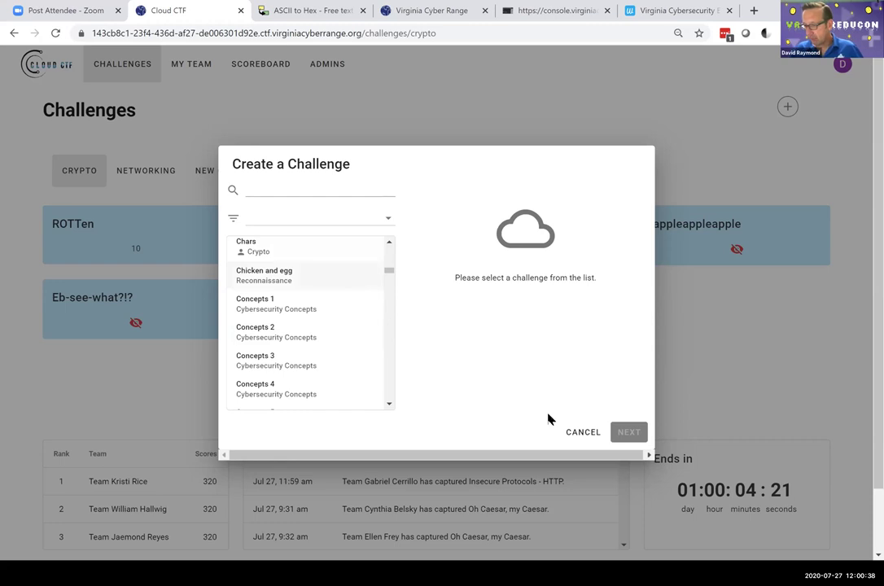
pyautogui.click(578, 434)
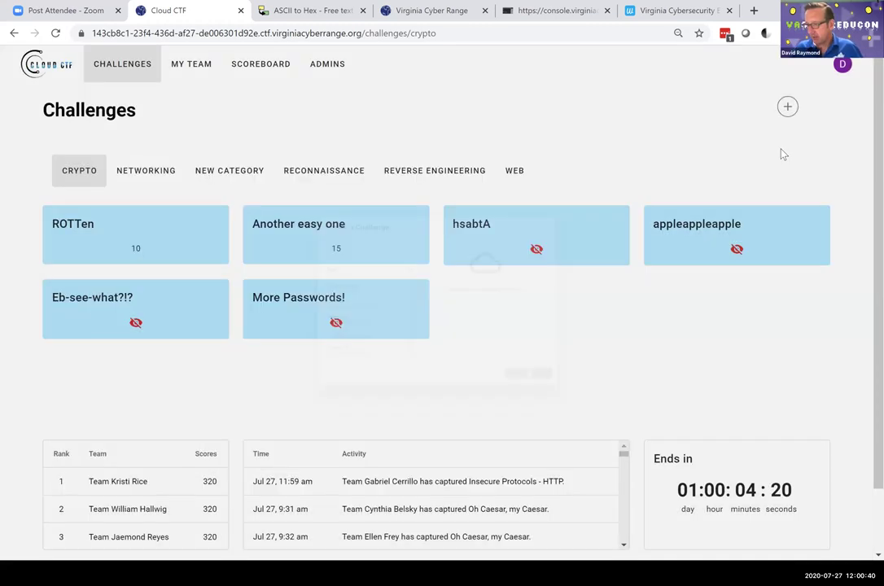